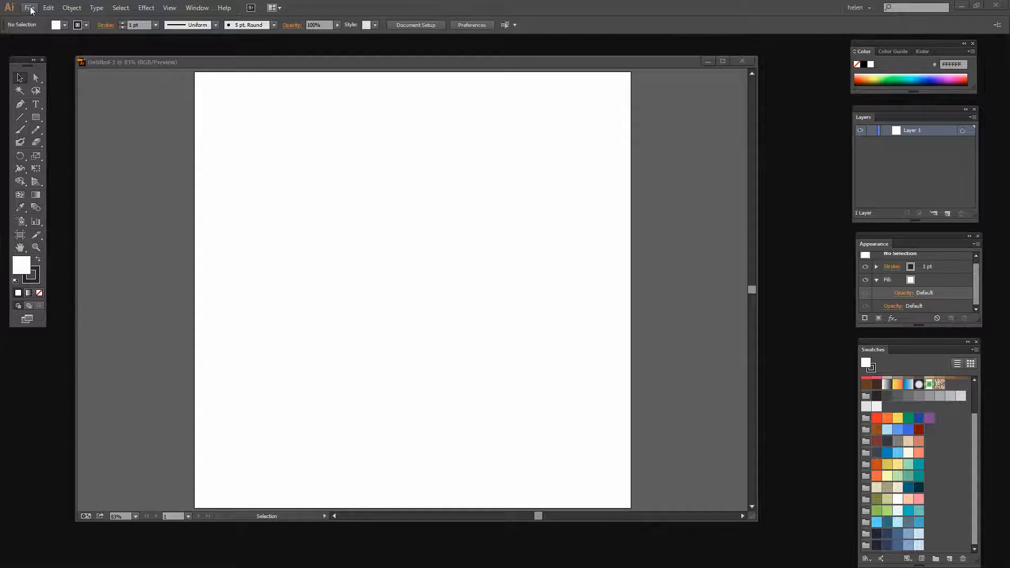
click(31, 8)
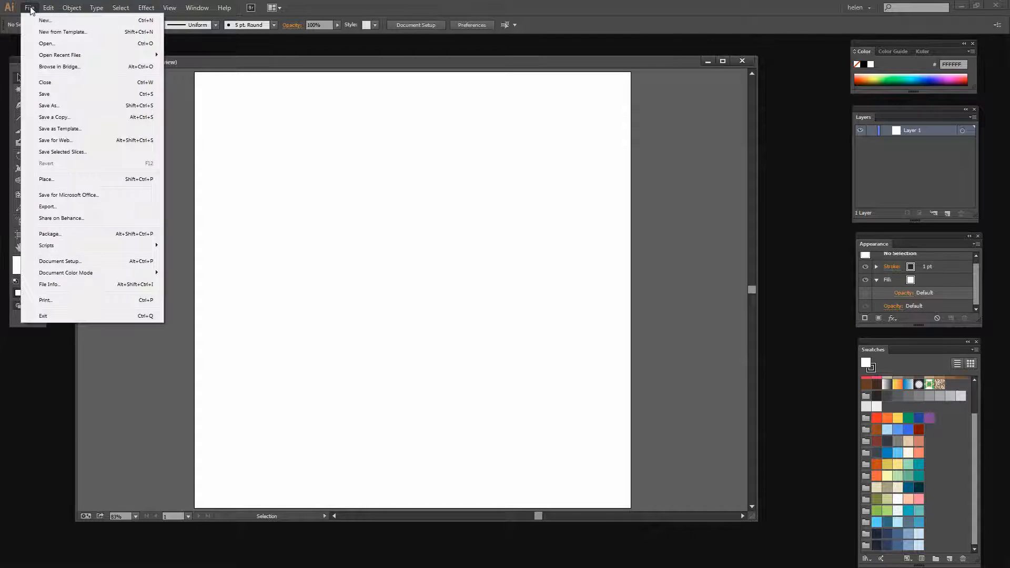
click(40, 16)
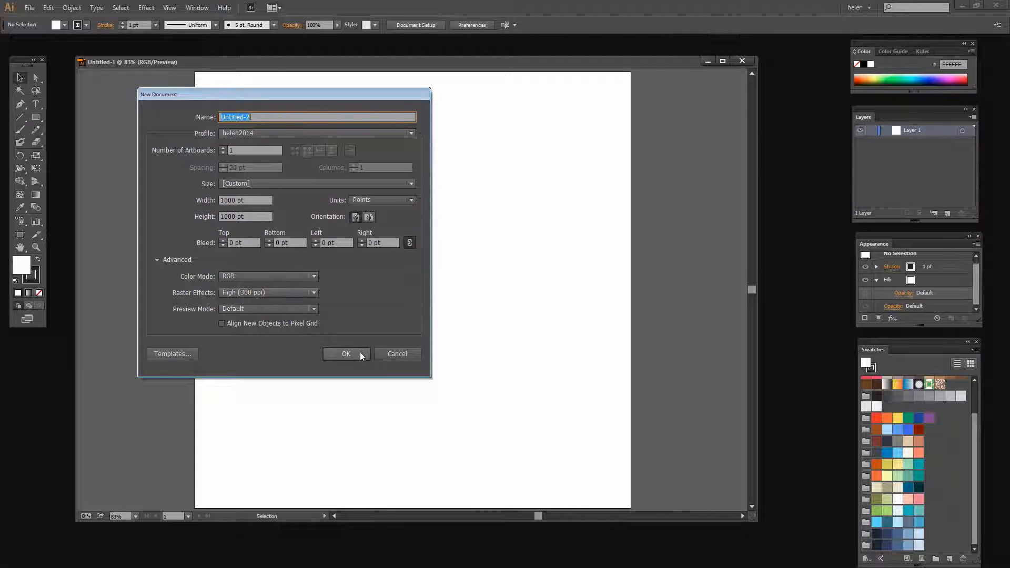
click(396, 355)
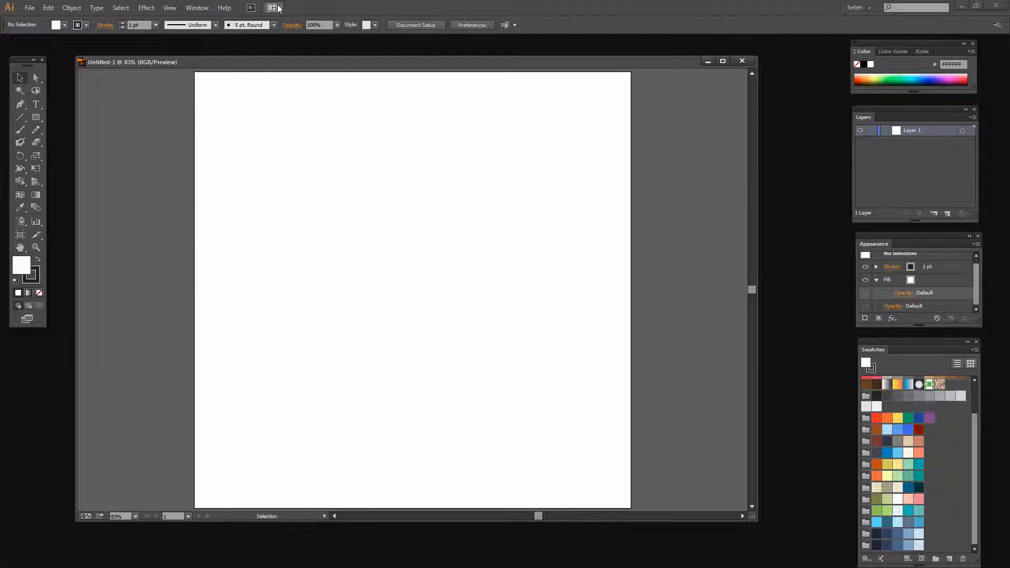
Show the Kuler panel, enlarge it to list more color themes, and place it clear of the artboard.
click(197, 8)
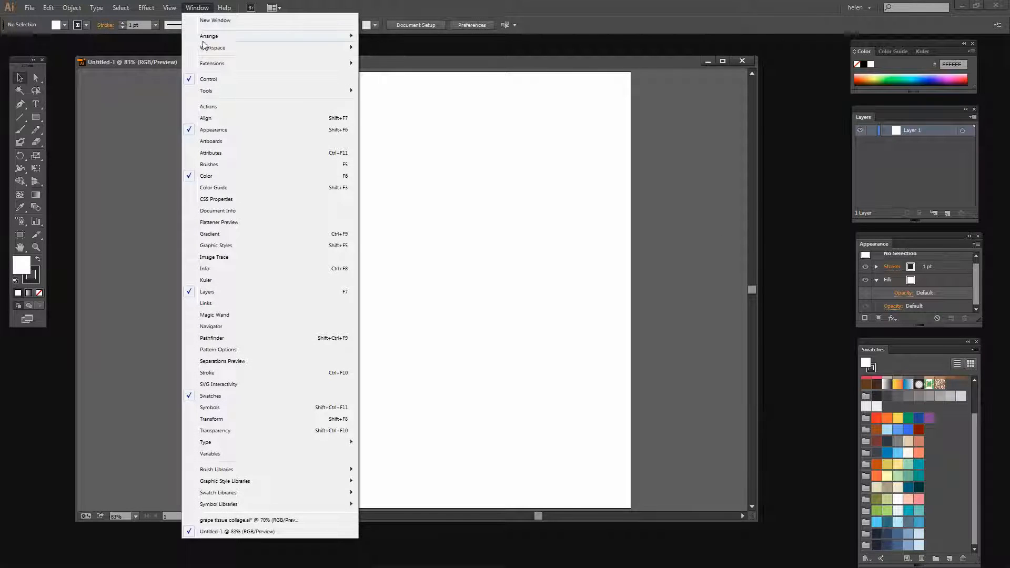
click(210, 281)
drag(918, 51, 702, 74)
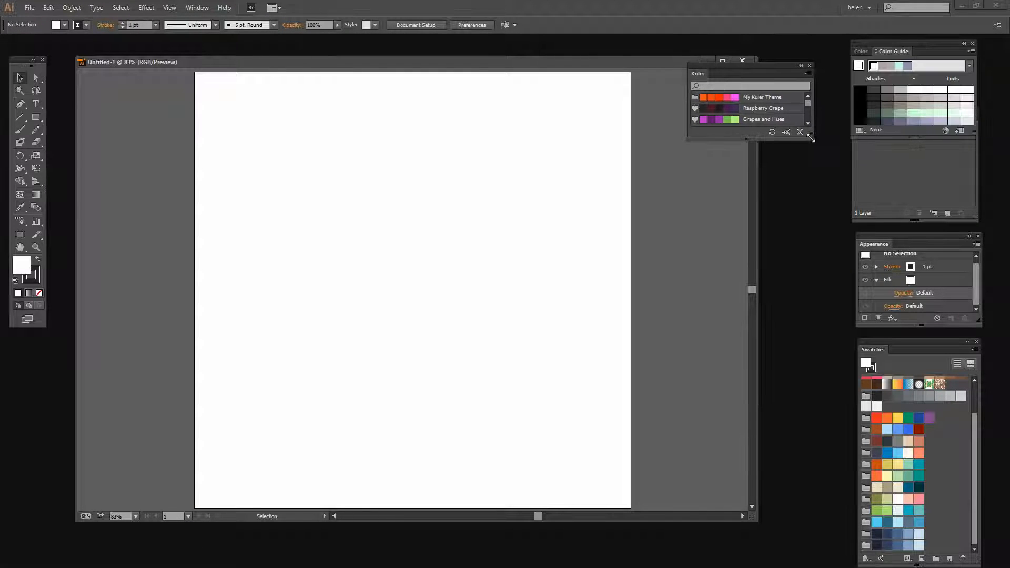
drag(811, 135, 806, 307)
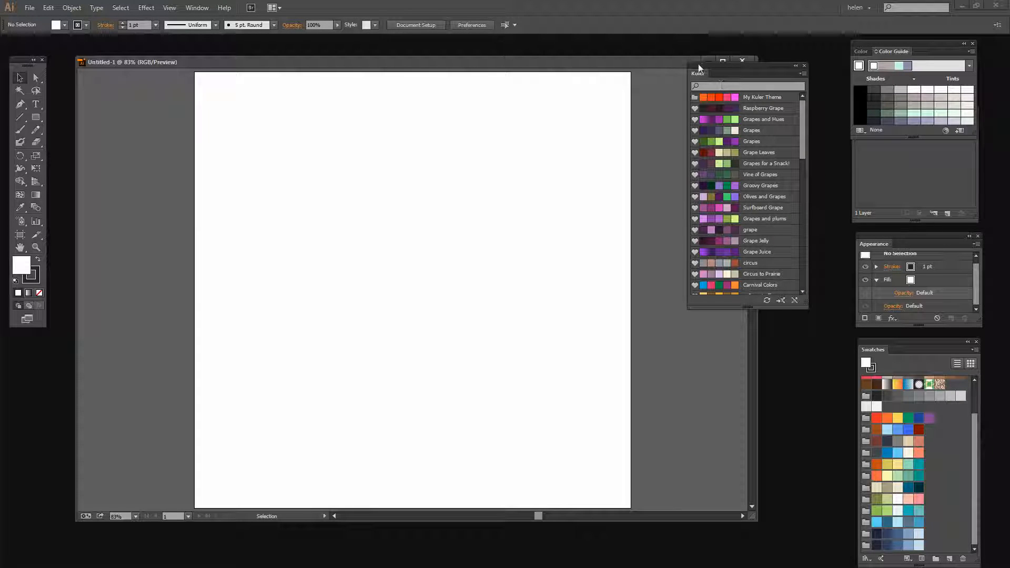
drag(726, 69, 685, 146)
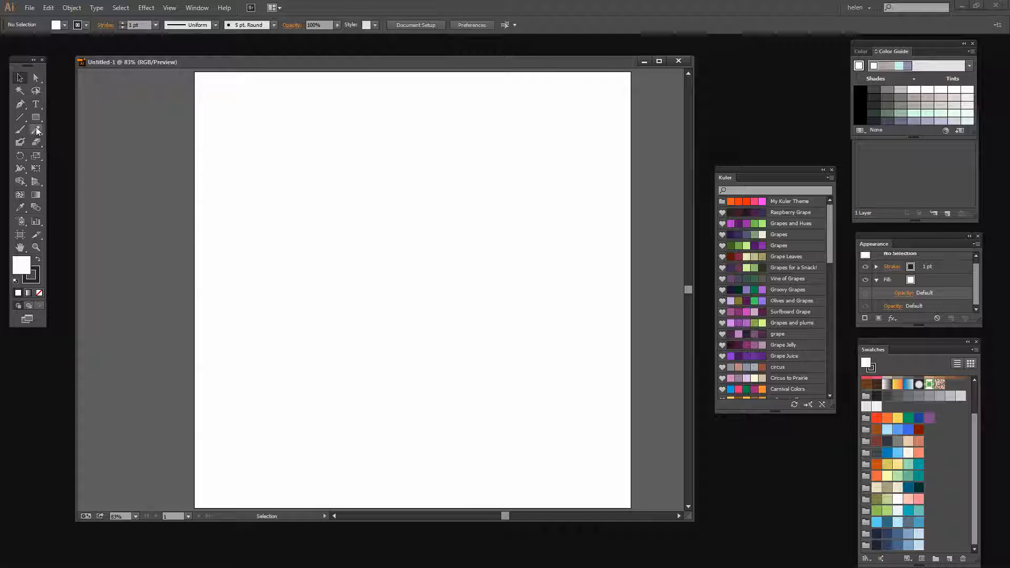
Draw a circle about 110 pt wide on the artboard with no stroke and the dark purple fill from the Grapes and Hues theme.
drag(32, 120, 70, 142)
drag(282, 208, 330, 255)
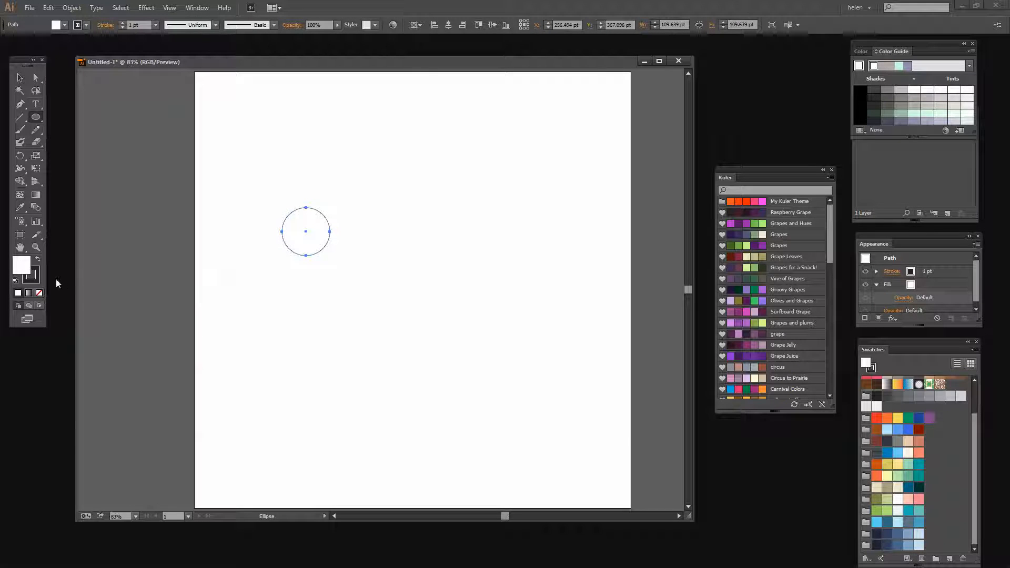
click(18, 265)
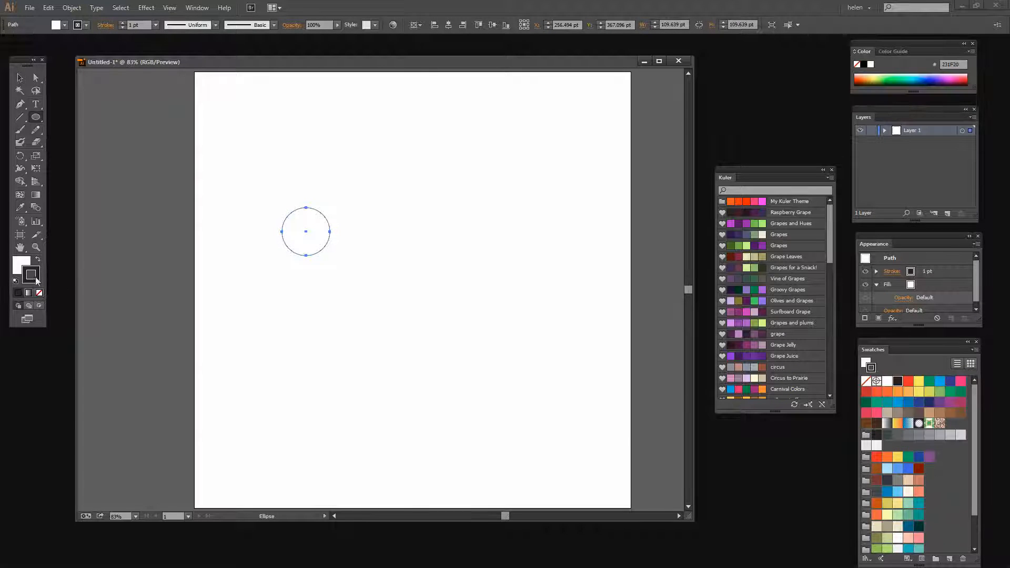
click(29, 274)
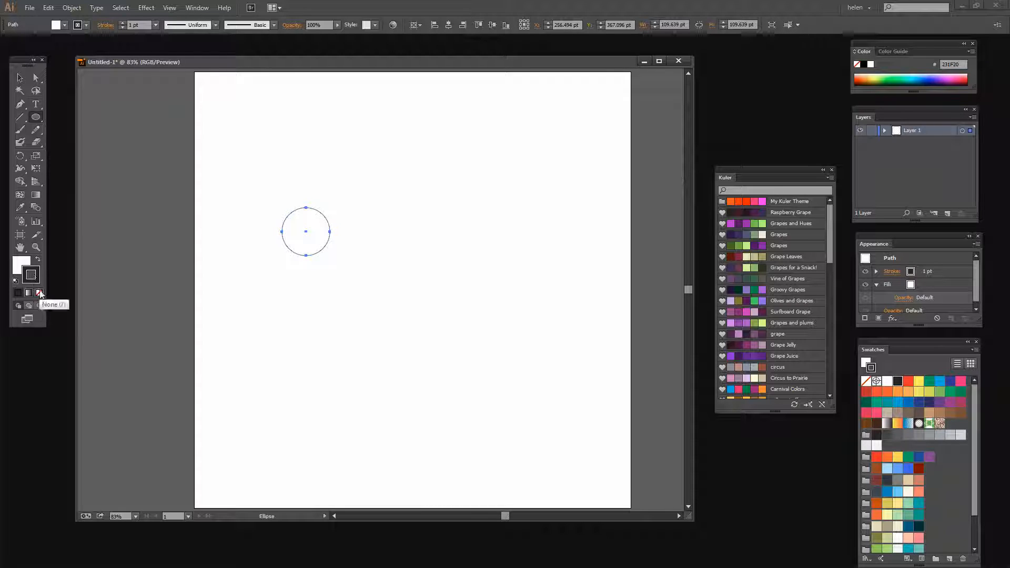
click(39, 292)
click(21, 268)
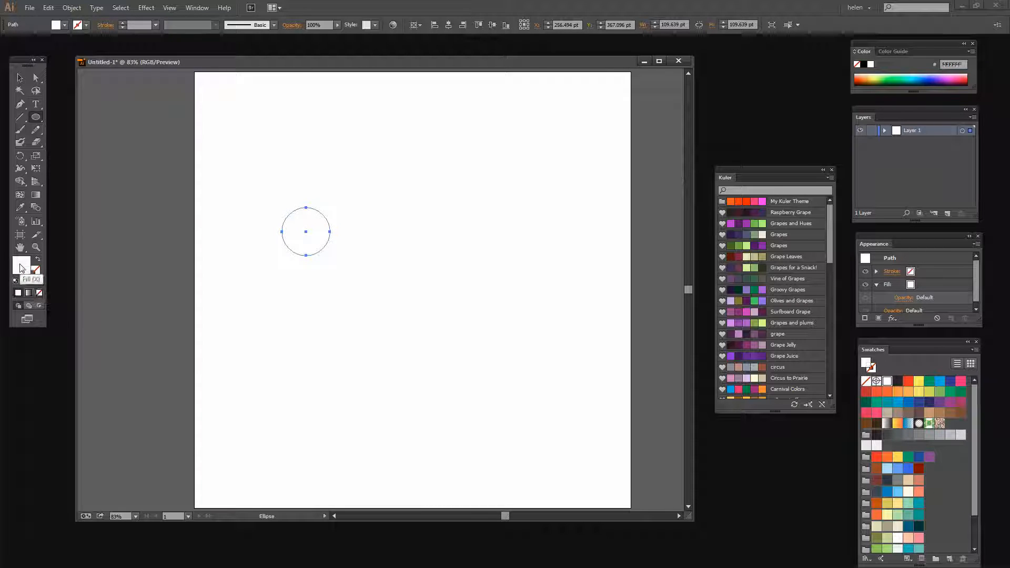
click(738, 225)
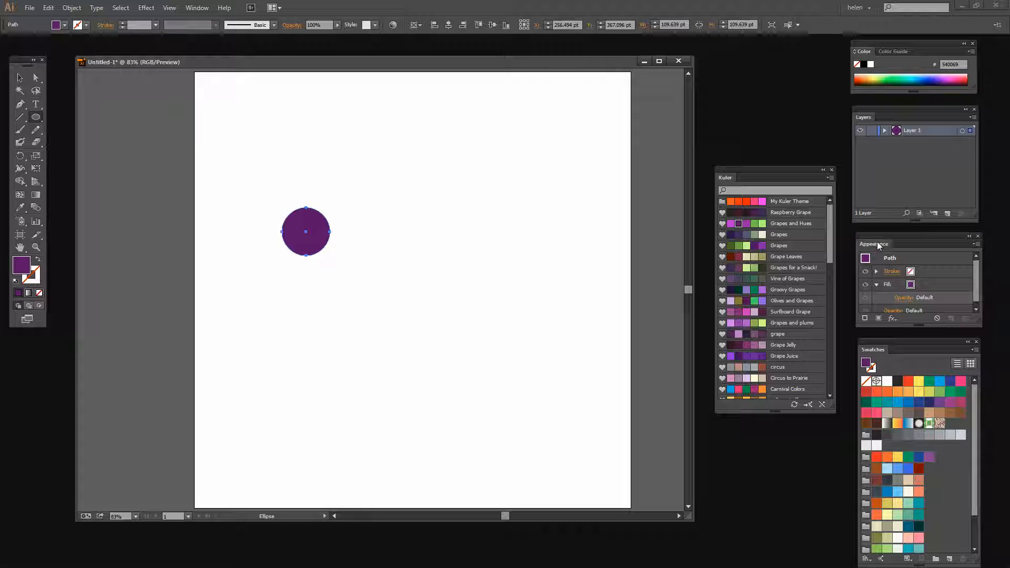
Place the Appearance panel above the Kuler panel and enlarge it to show all its rows.
drag(876, 241, 727, 53)
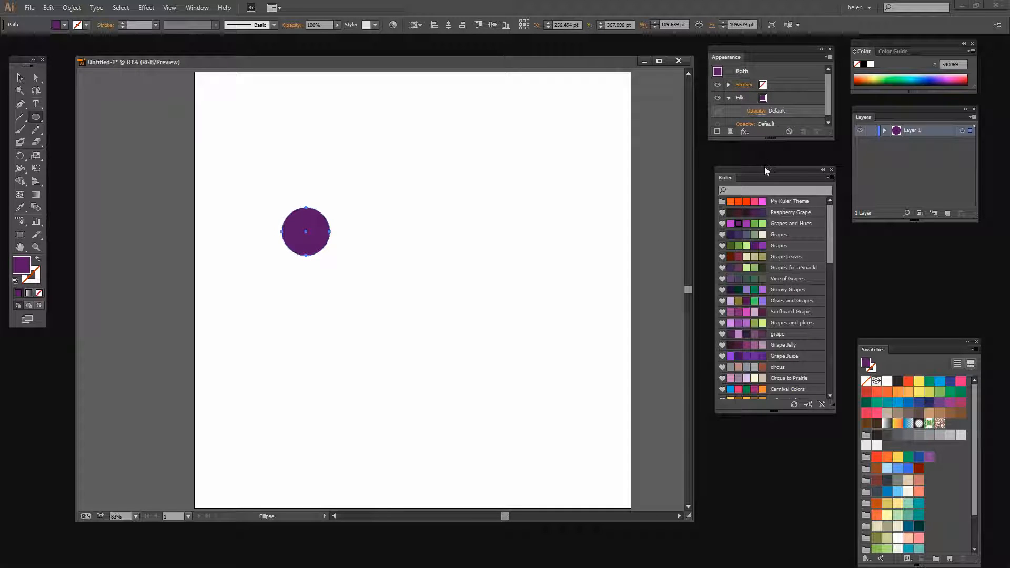
drag(764, 168, 761, 292)
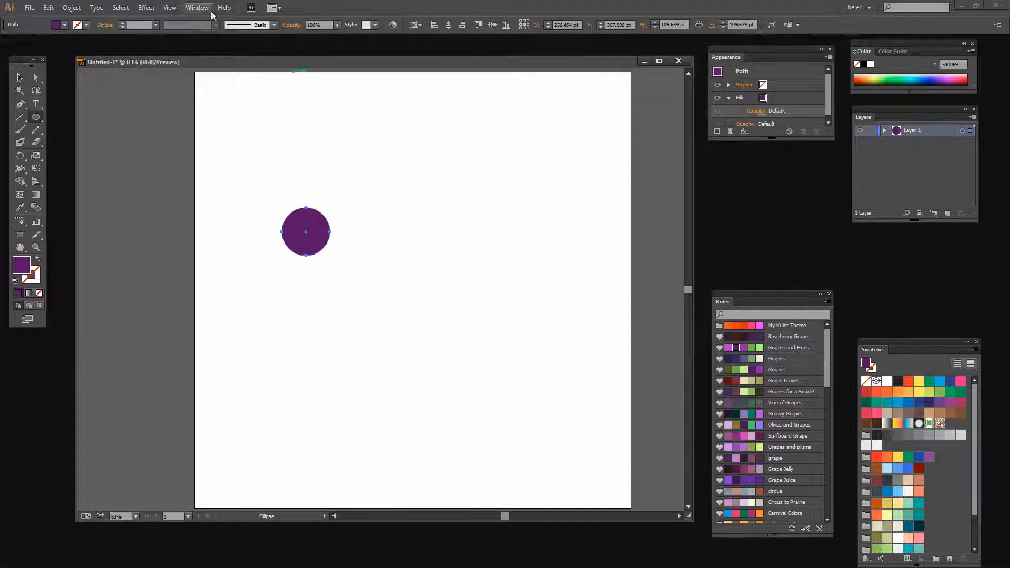
click(196, 8)
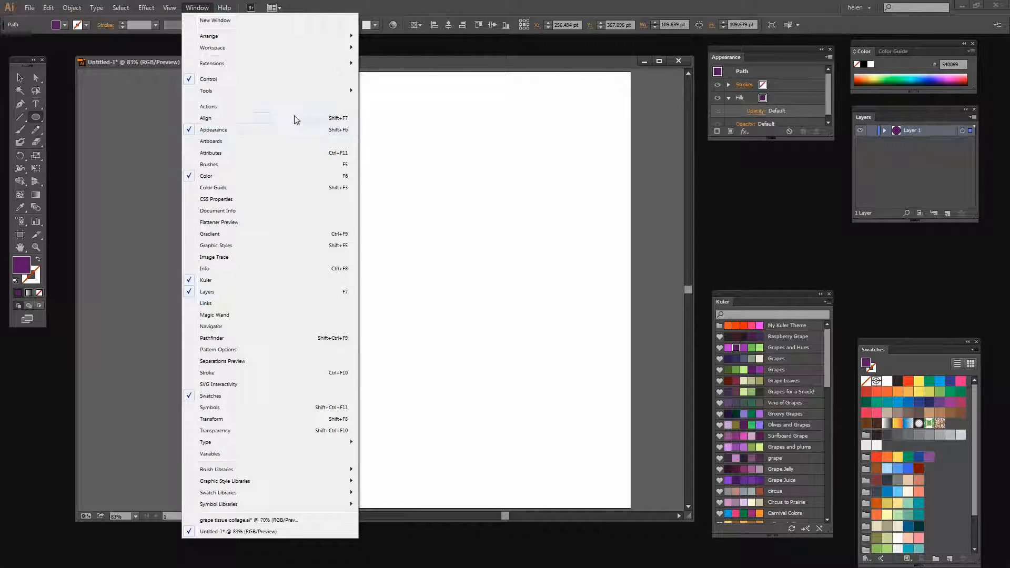
click(762, 51)
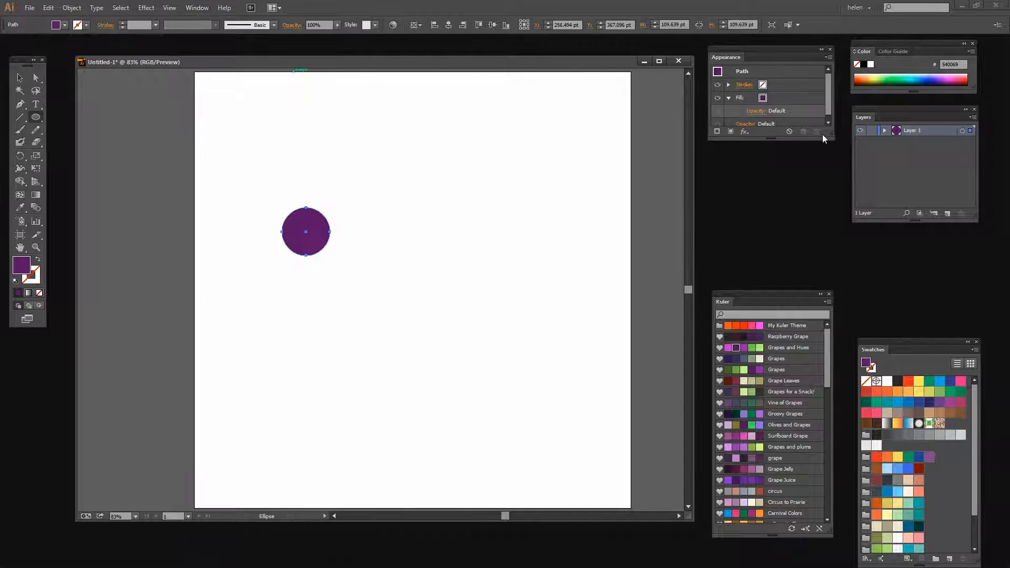
drag(830, 133, 837, 196)
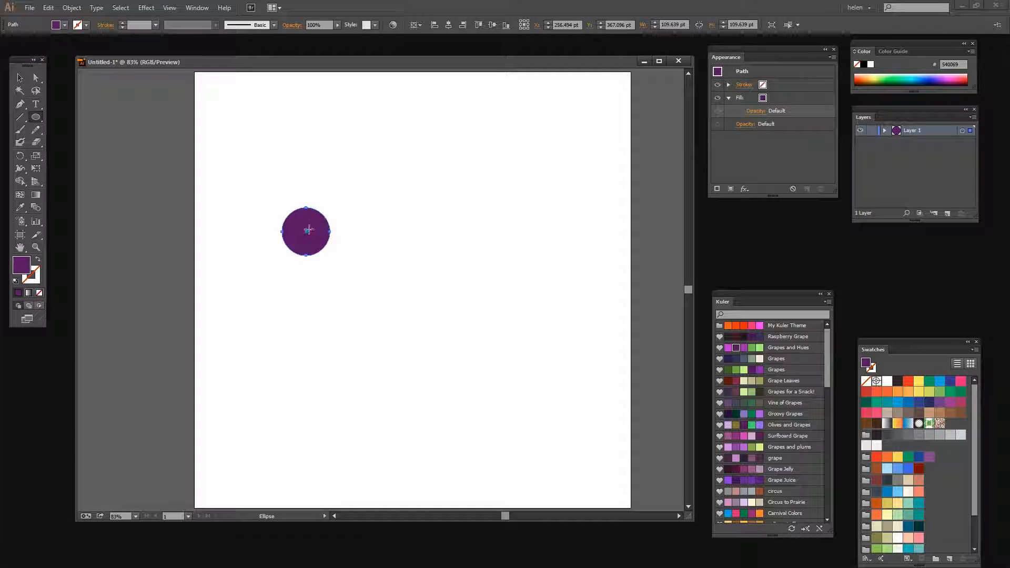
Set the purple circle's overall opacity to 82%.
click(746, 126)
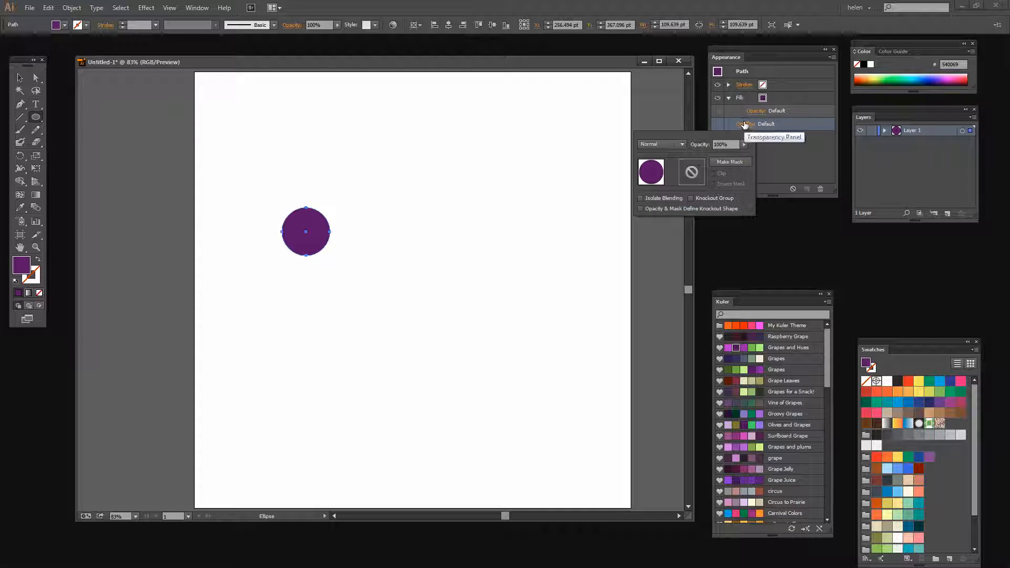
click(744, 146)
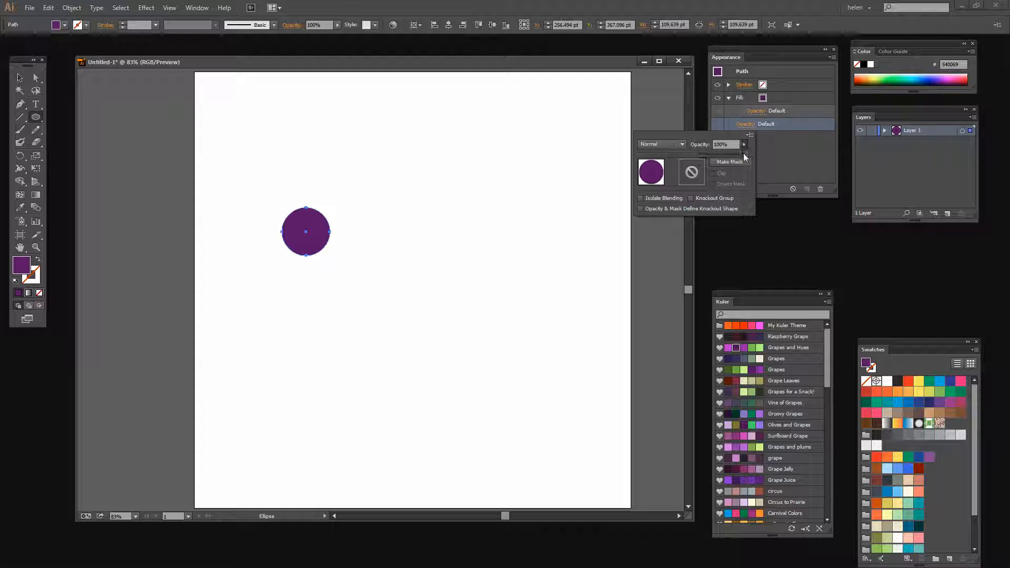
drag(743, 153, 735, 154)
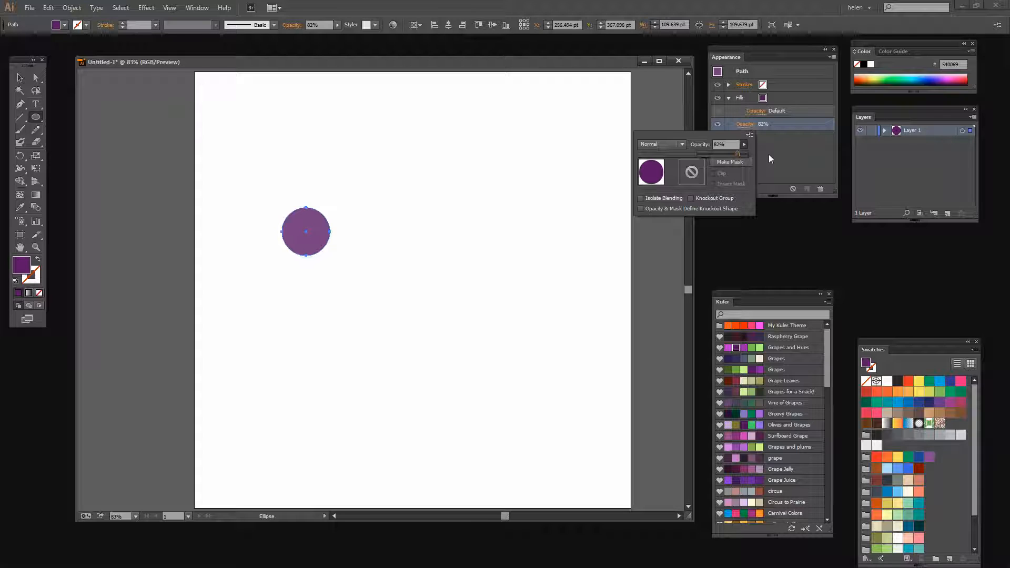
click(768, 154)
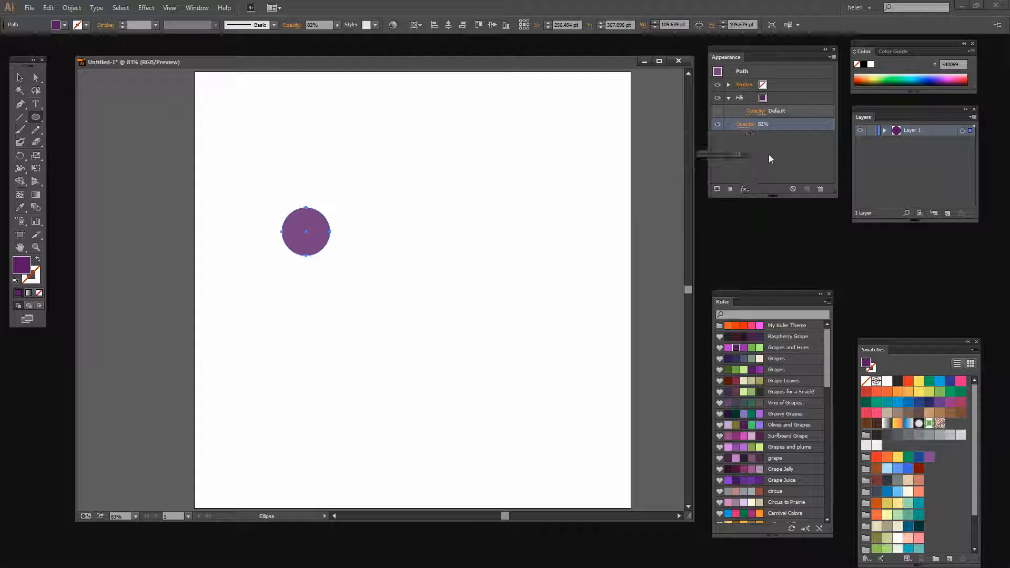
Reselect the purple circle, switch to the Wrinkle tool, and try wrinkling the circle's left side.
click(26, 83)
click(324, 313)
click(304, 243)
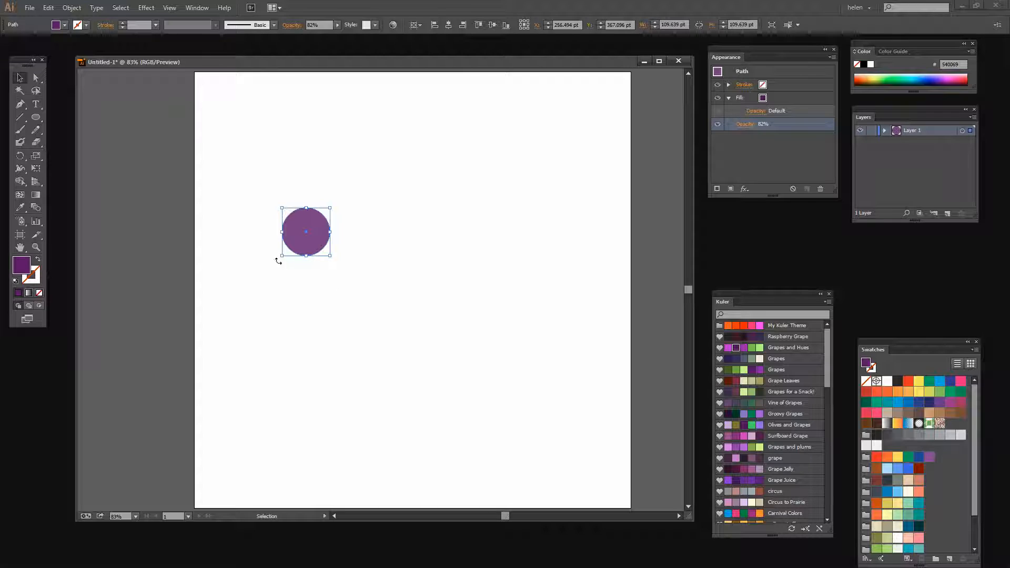
click(23, 171)
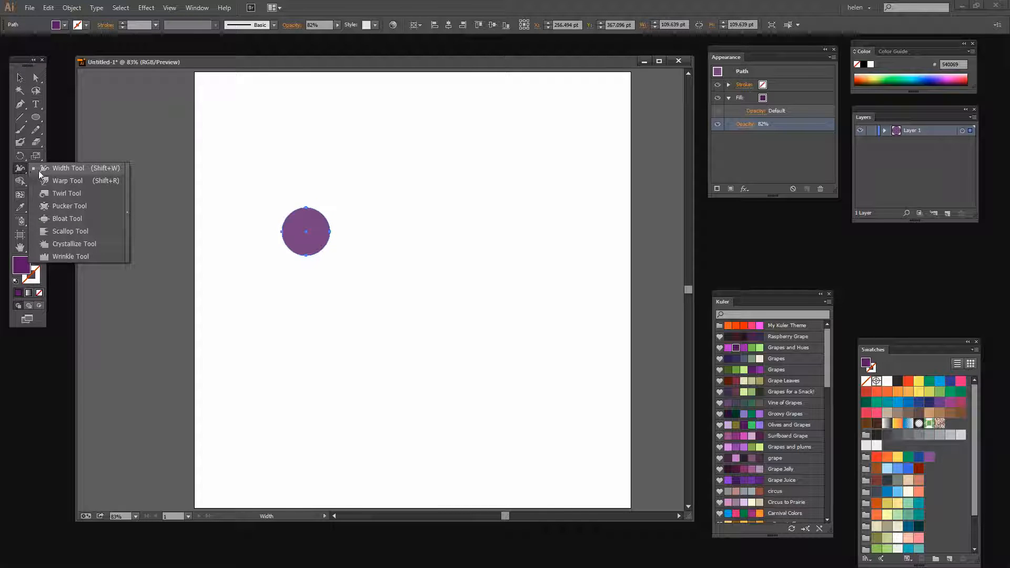
click(72, 256)
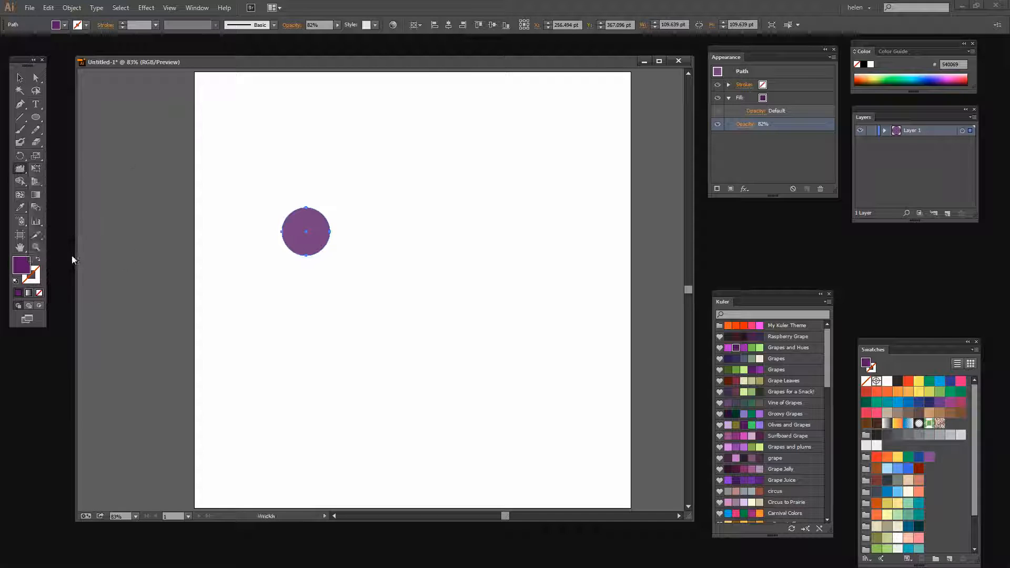
drag(286, 236, 282, 231)
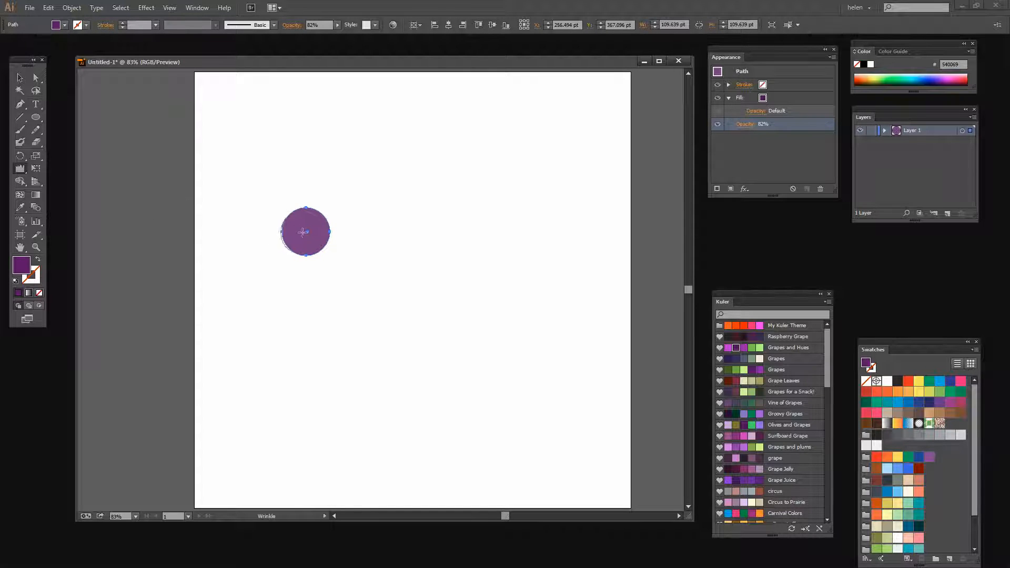
mouse_move(296, 229)
mouse_down()
mouse_move(322, 241)
mouse_move(280, 220)
mouse_move(297, 239)
mouse_move(300, 220)
mouse_move(328, 247)
mouse_move(297, 226)
mouse_up()
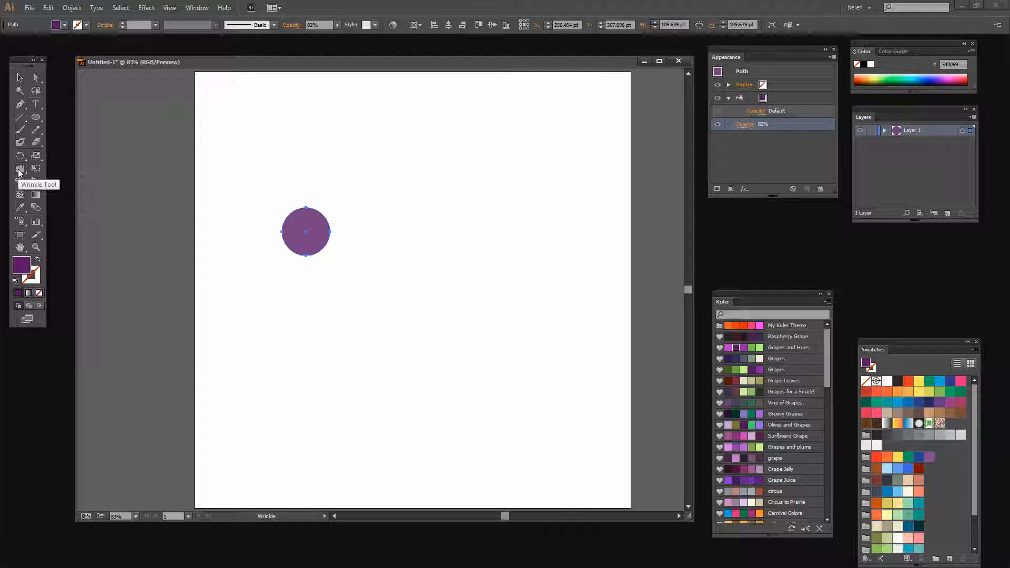
Set the Wrinkle tool's brush to 200 pt width and height with 10% intensity, and its horizontal wrinkle to 100%.
double_click(19, 170)
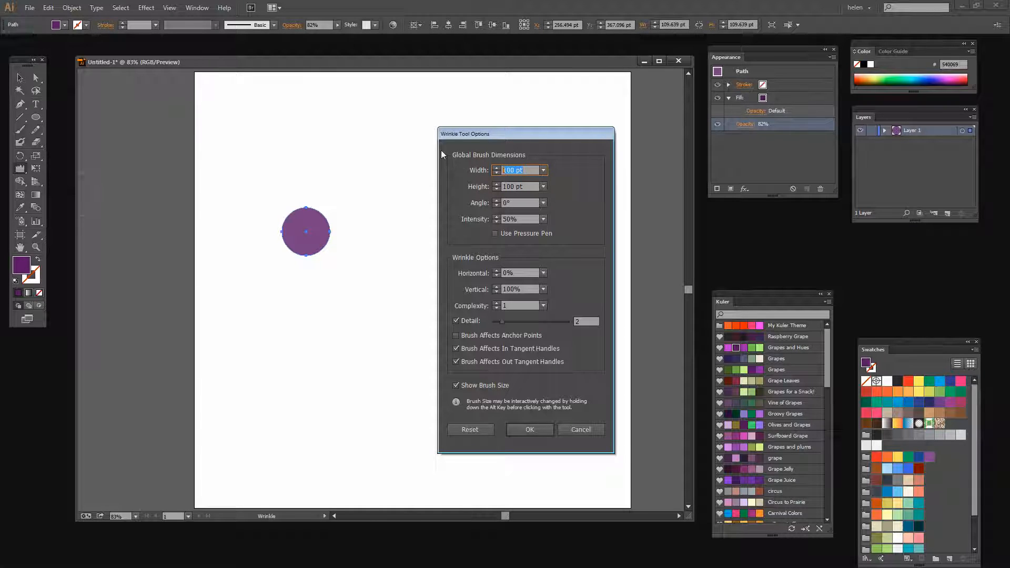
text(200)
key(Tab)
text(2)
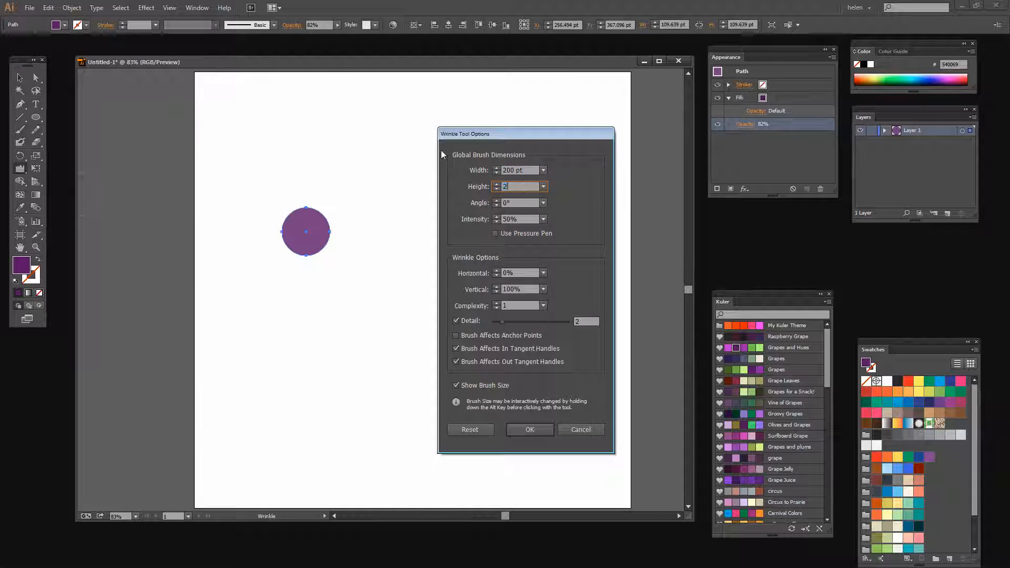
key(Tab)
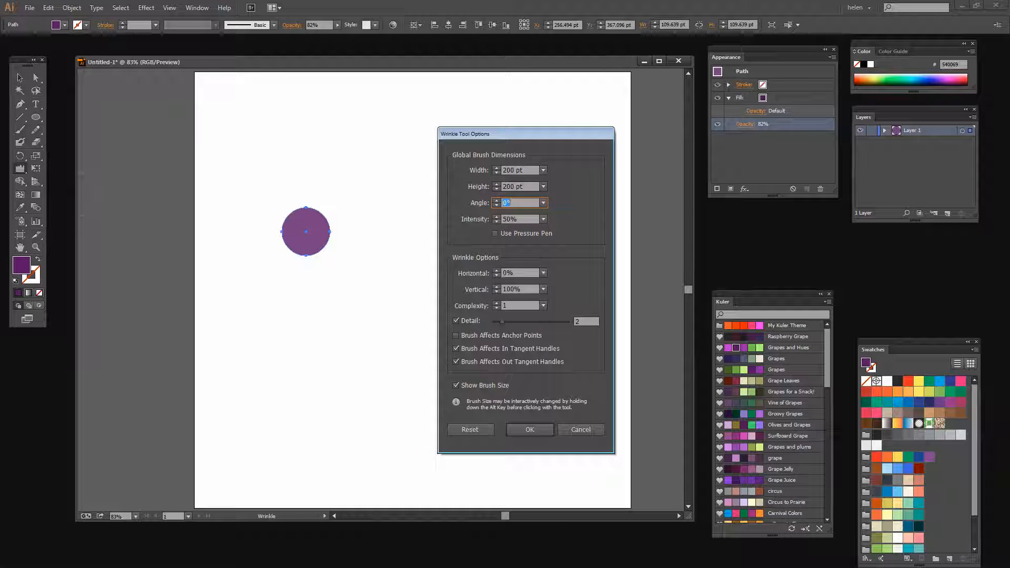
click(522, 273)
text(100)
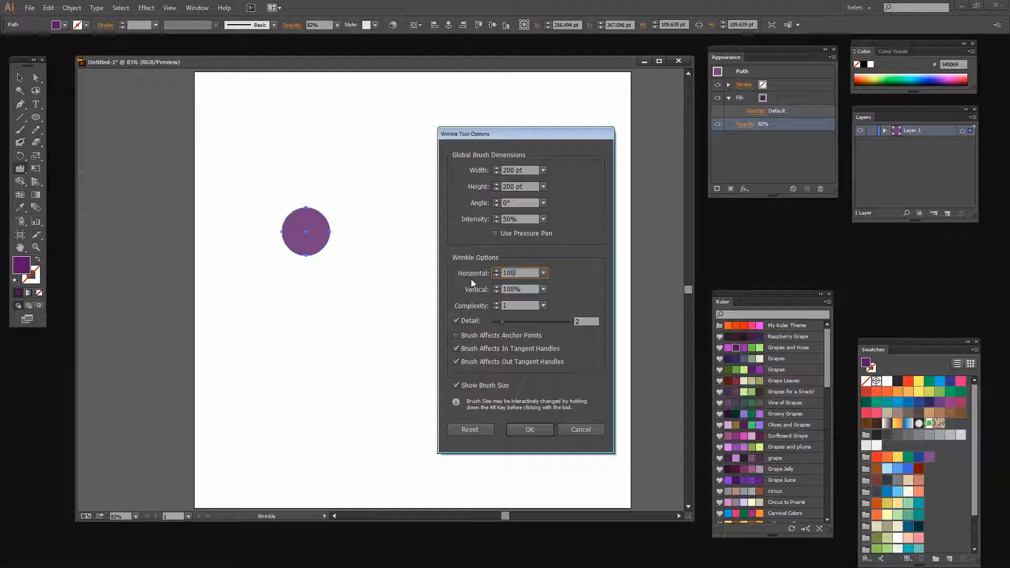
key(Tab)
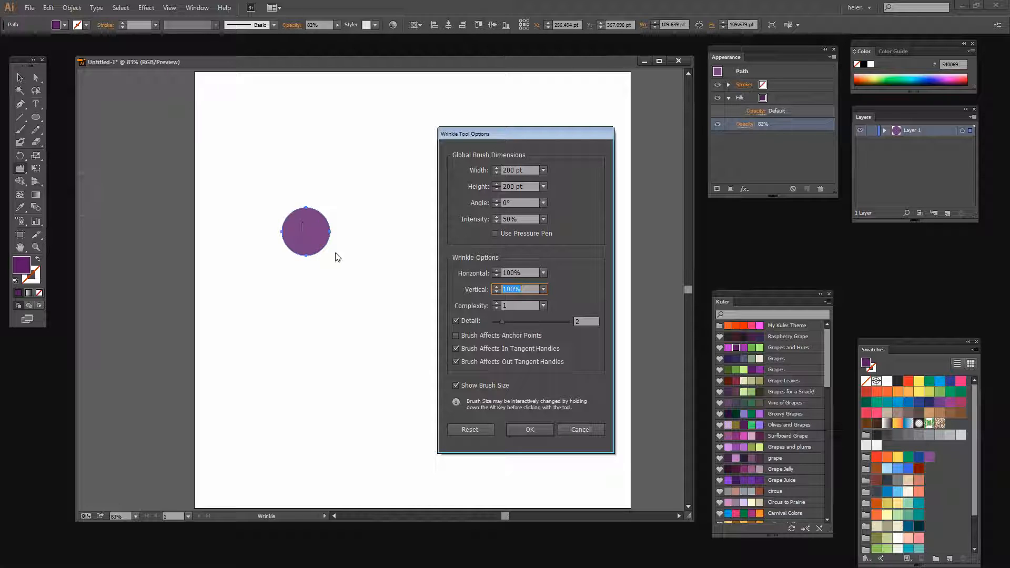
double_click(525, 220)
text(10)
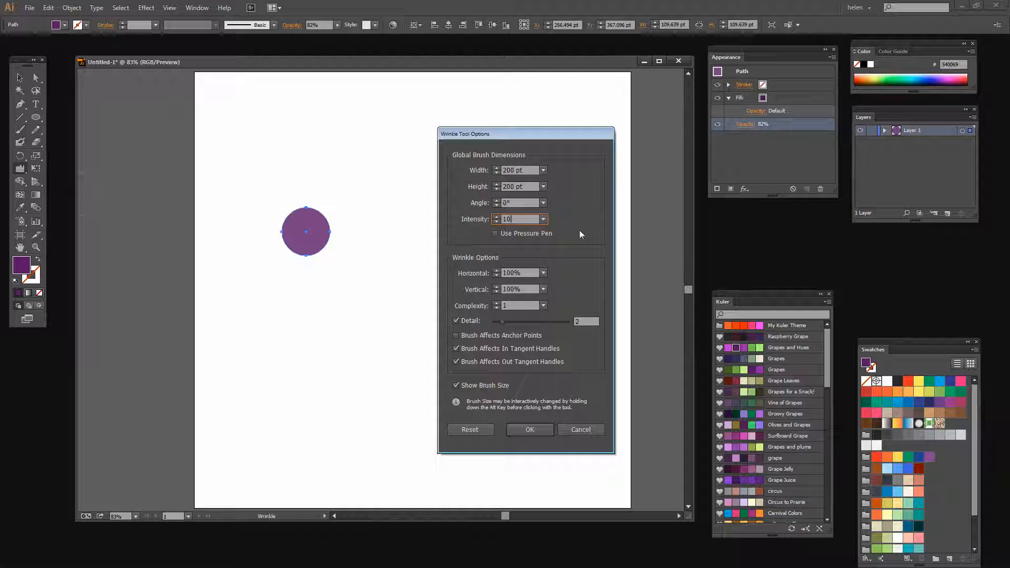
key(Tab)
click(526, 430)
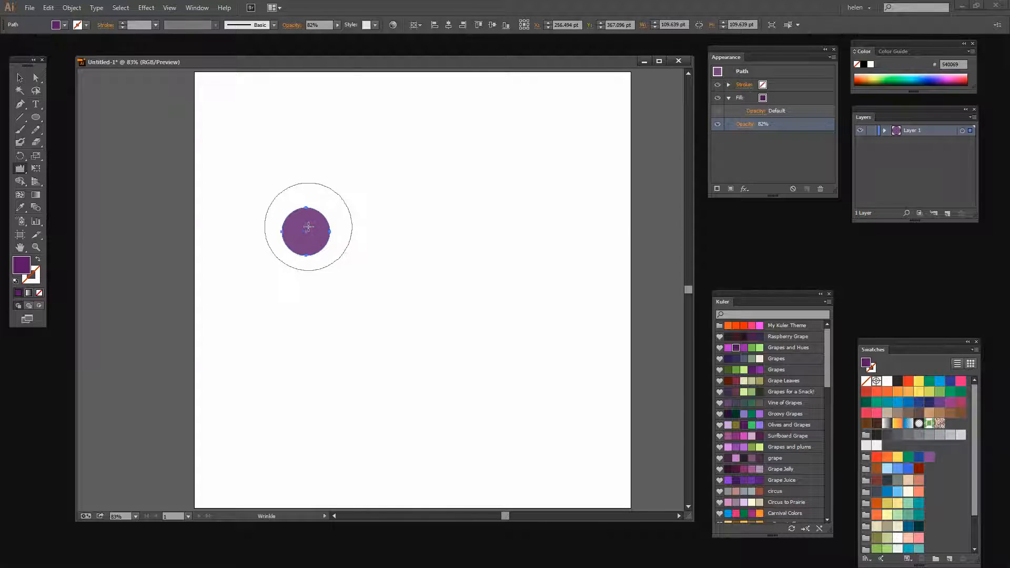
Roughen the purple circle's edge slightly with the Wrinkle tool and deselect the shape.
drag(310, 227, 310, 230)
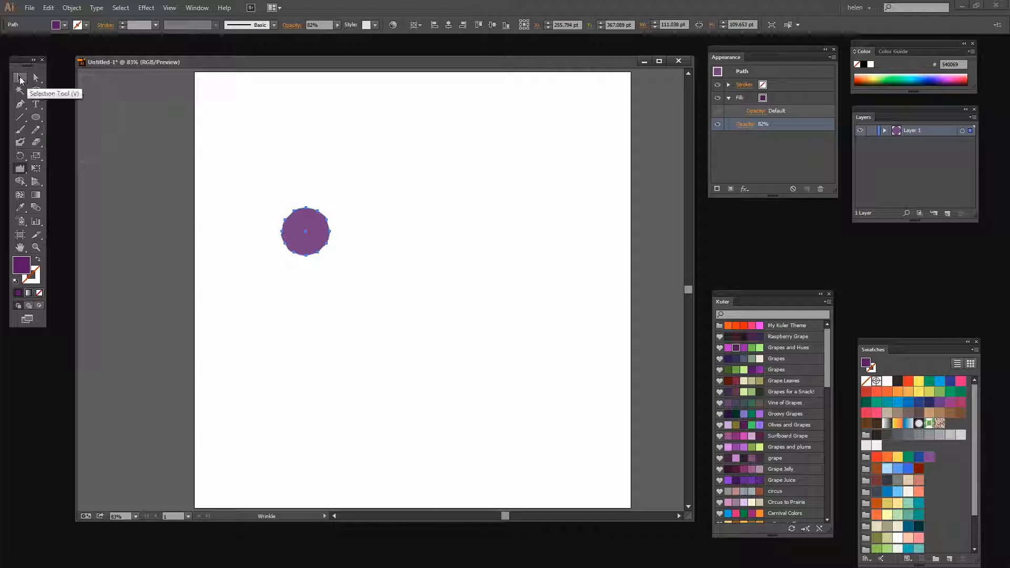
click(20, 78)
click(408, 325)
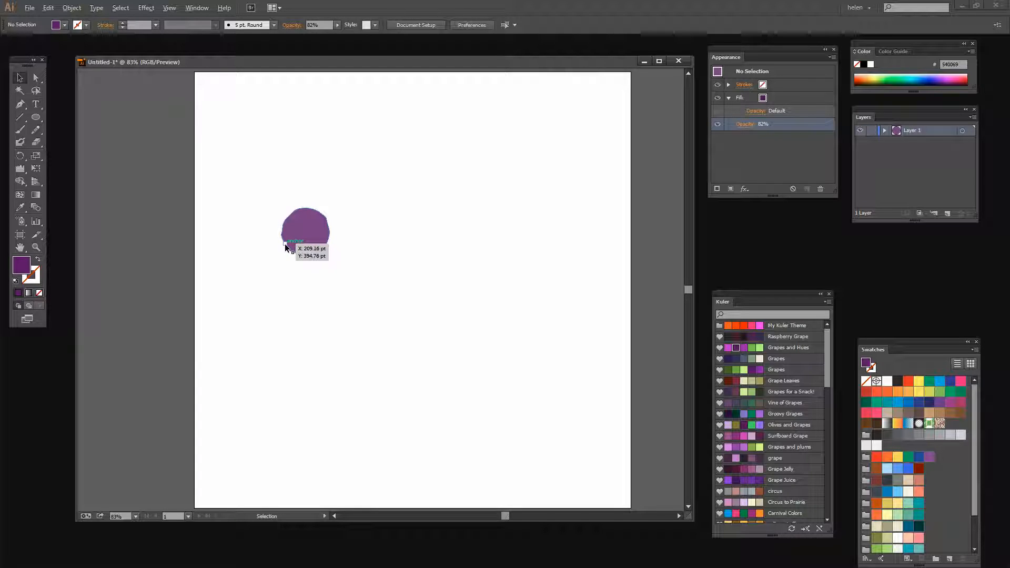
Duplicate the purple circle, fill the copy with a lighter purple from the Grapes and plums theme, and overlap it with the original.
drag(305, 245, 374, 259)
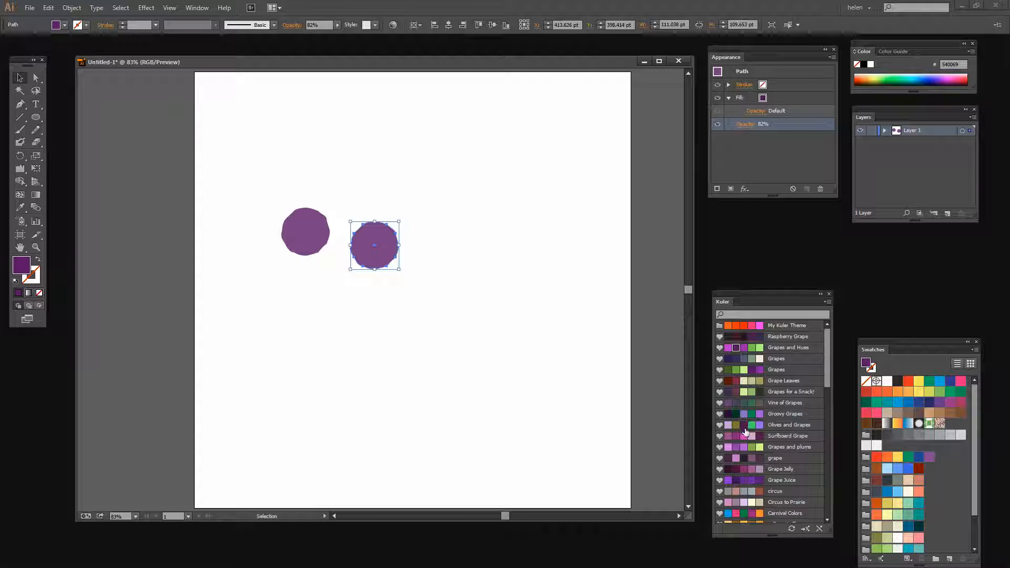
click(735, 447)
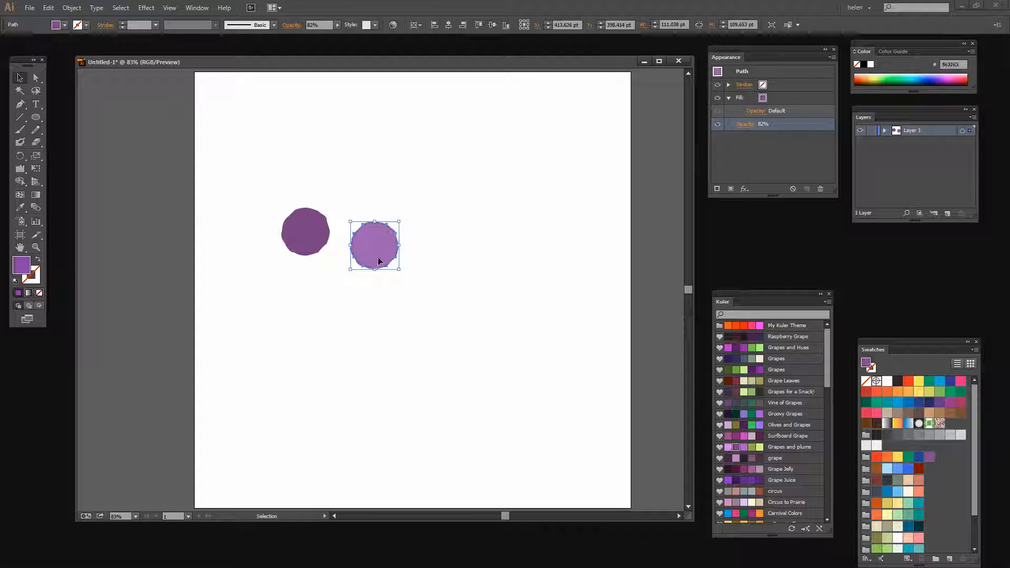
drag(379, 261, 341, 261)
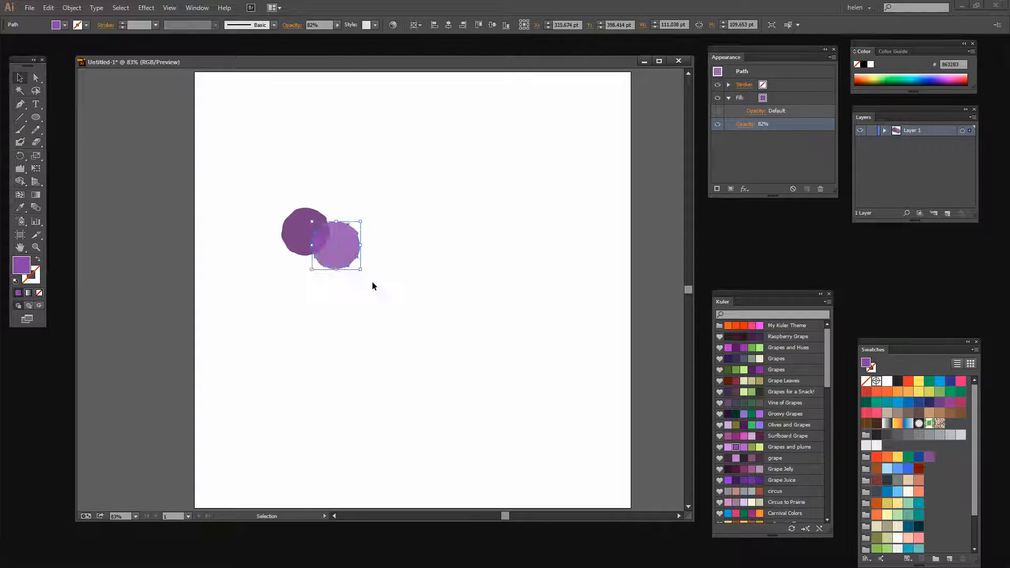
click(397, 303)
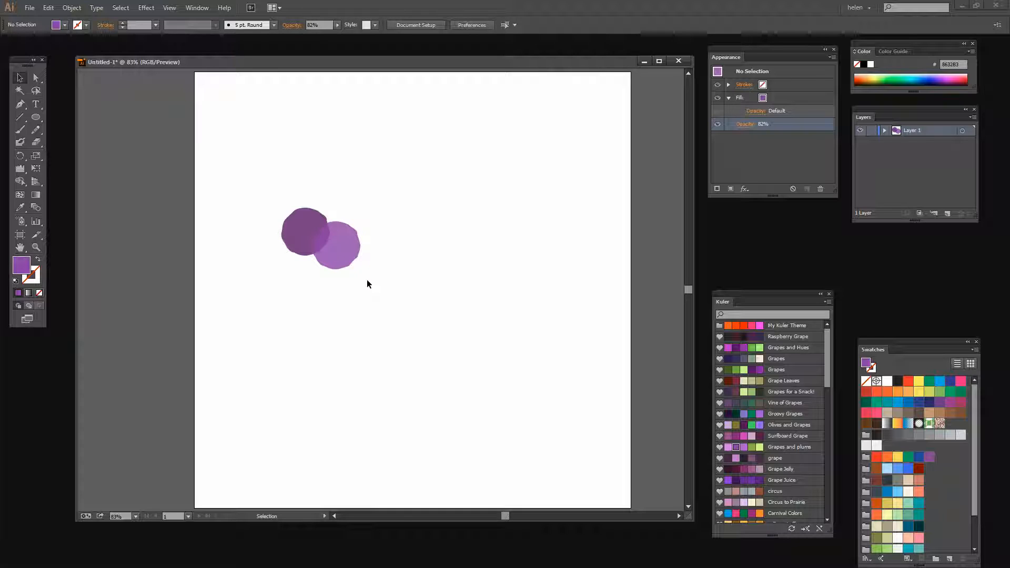
Shrink the lighter purple circle slightly beside the first one and place a rotated copy of it below the pair.
click(348, 260)
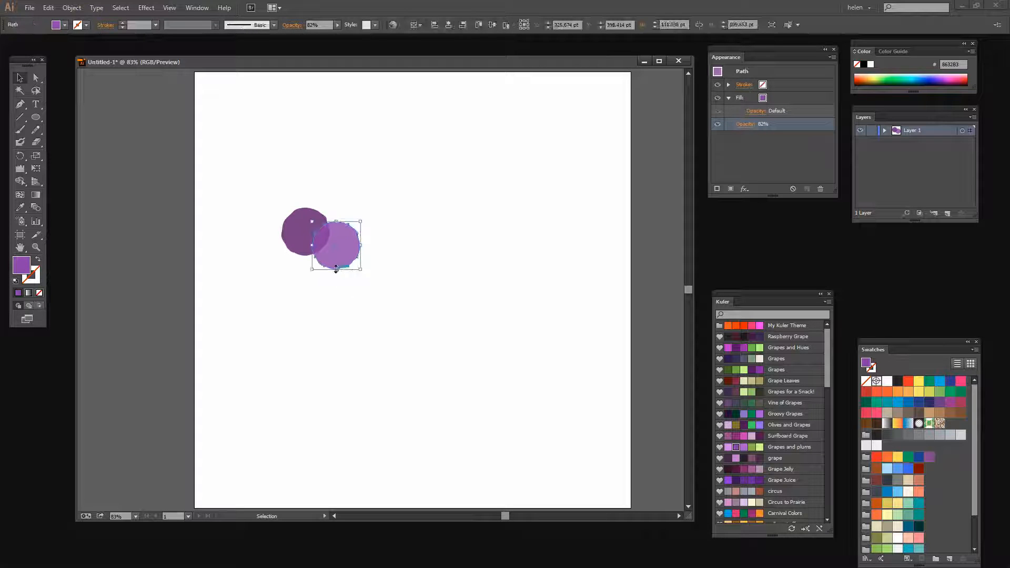
click(362, 275)
click(342, 262)
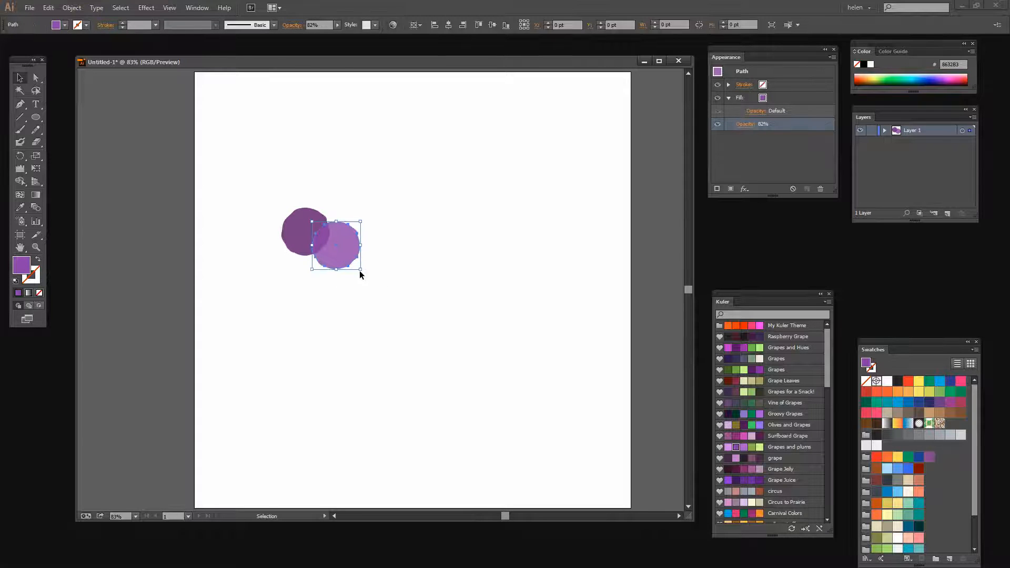
drag(360, 272, 332, 288)
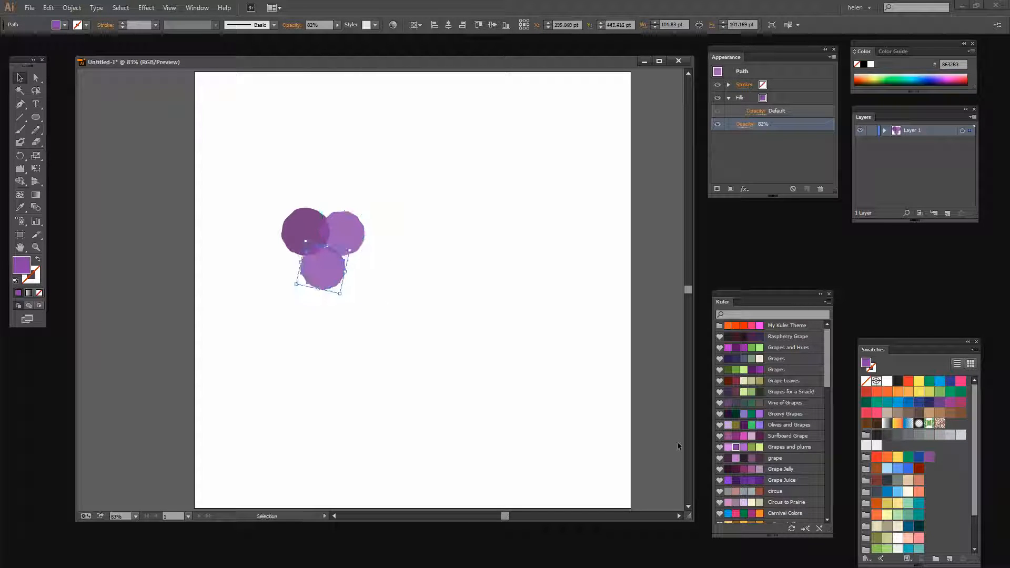
Fill the lowest circle with the dark purple from the grape theme and enlarge it slightly.
click(728, 457)
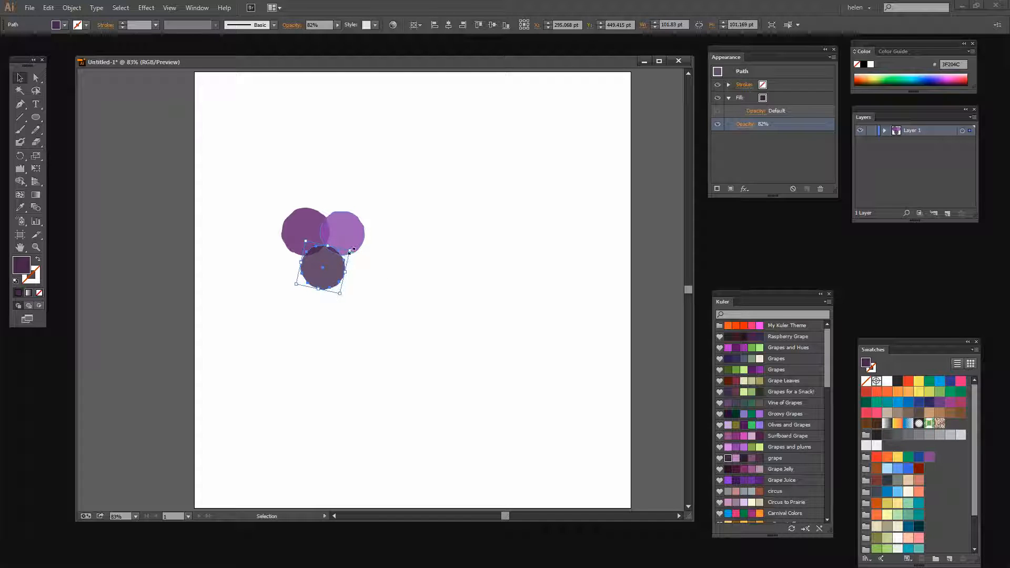
mouse_move(351, 250)
mouse_down()
mouse_move(361, 245)
mouse_move(365, 262)
mouse_up()
click(365, 266)
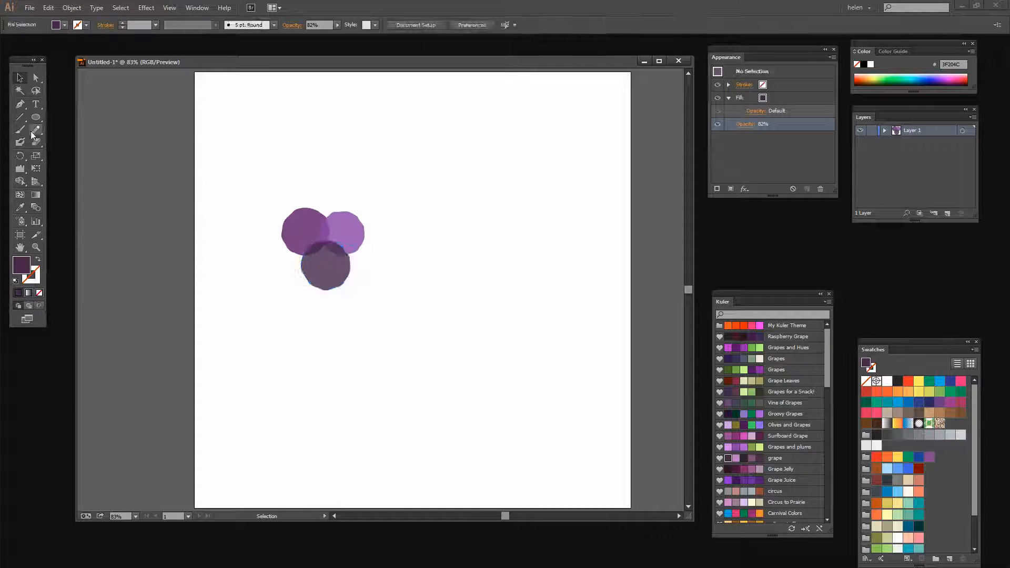
Draw a new ellipse about 102 × 94 pt below the cluster and roughen its edge with the Wrinkle tool.
click(36, 117)
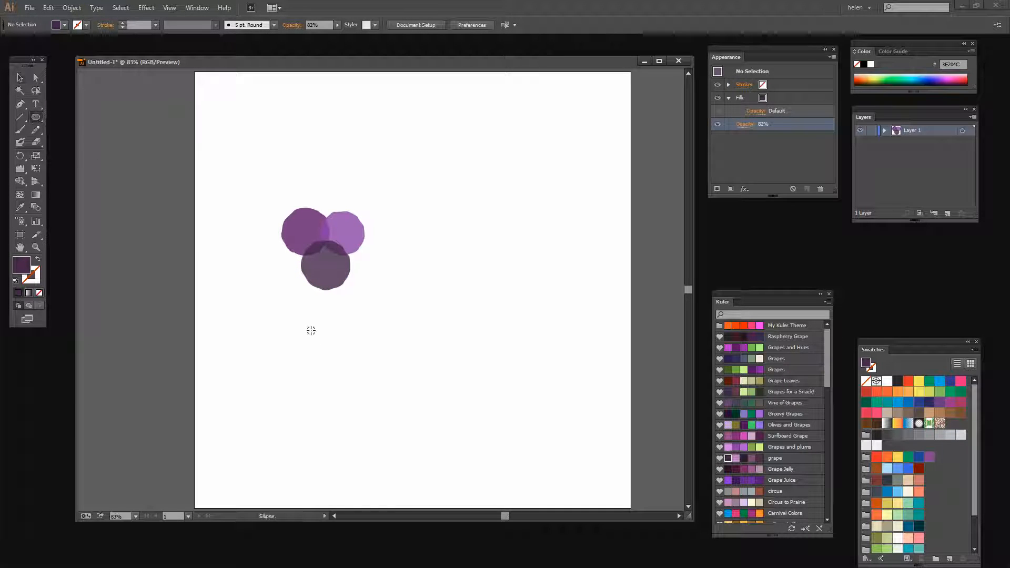
mouse_move(311, 330)
mouse_down()
mouse_move(345, 368)
mouse_move(342, 351)
mouse_move(365, 389)
mouse_move(356, 371)
mouse_up()
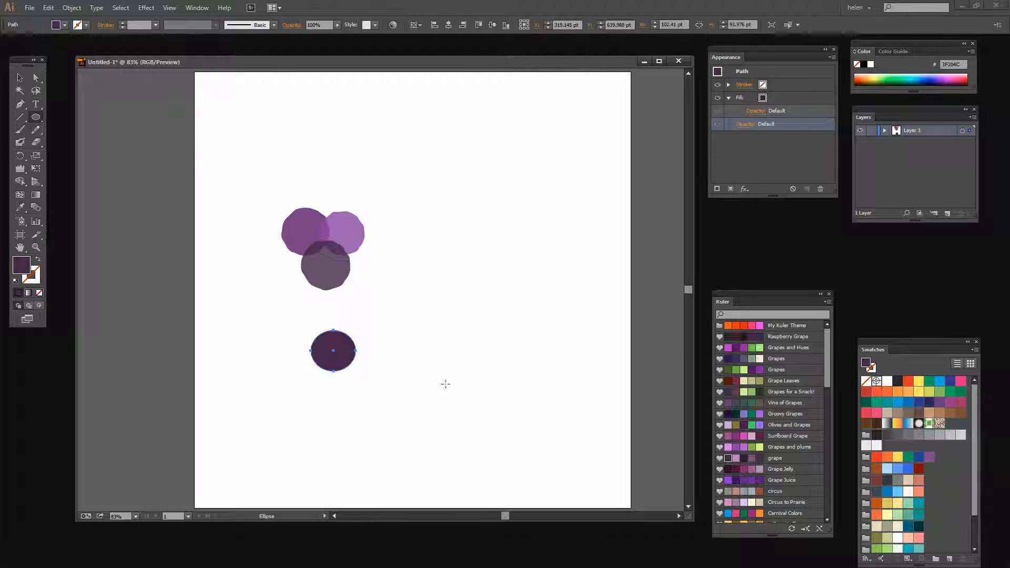
click(20, 168)
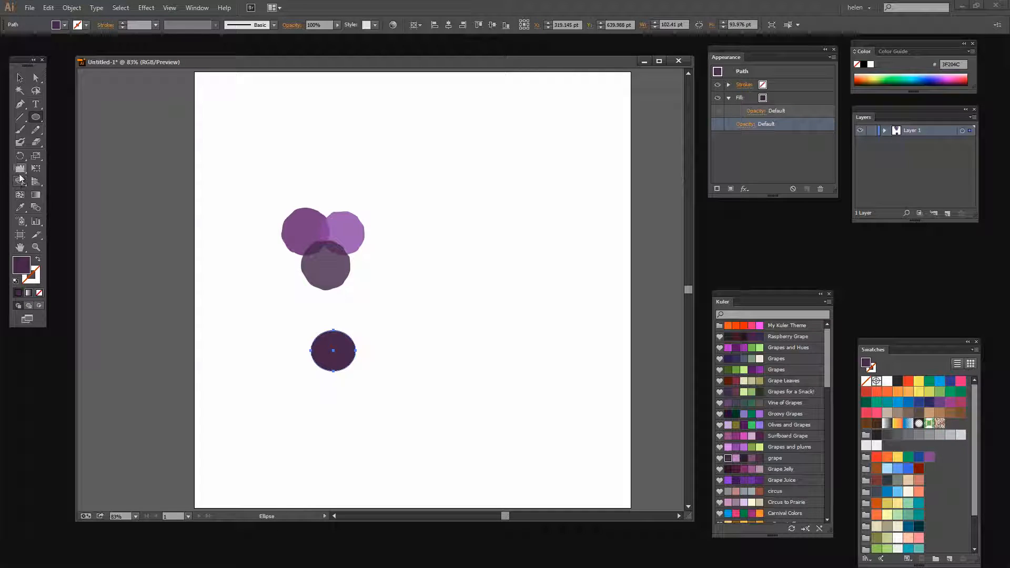
click(329, 358)
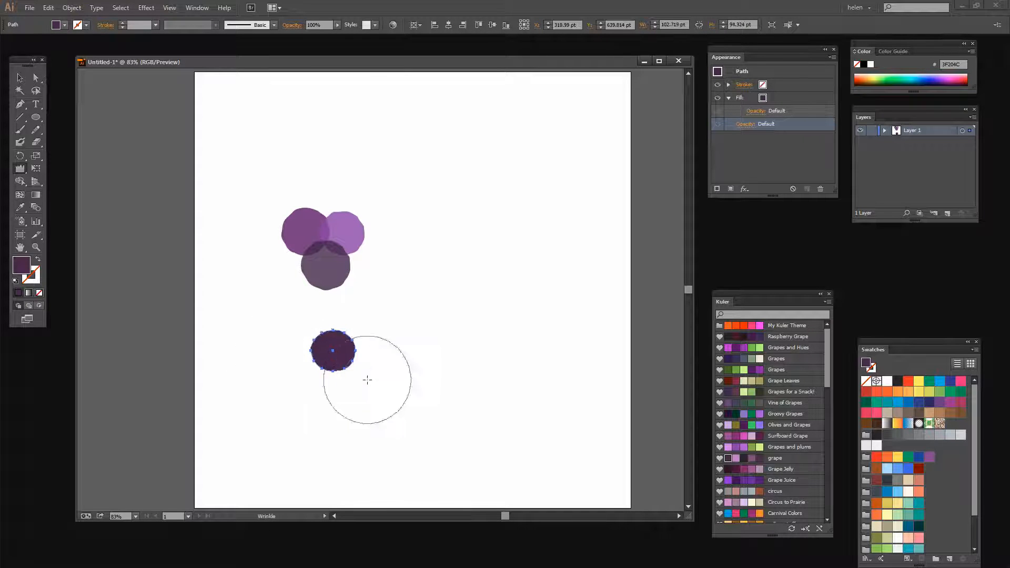
click(15, 78)
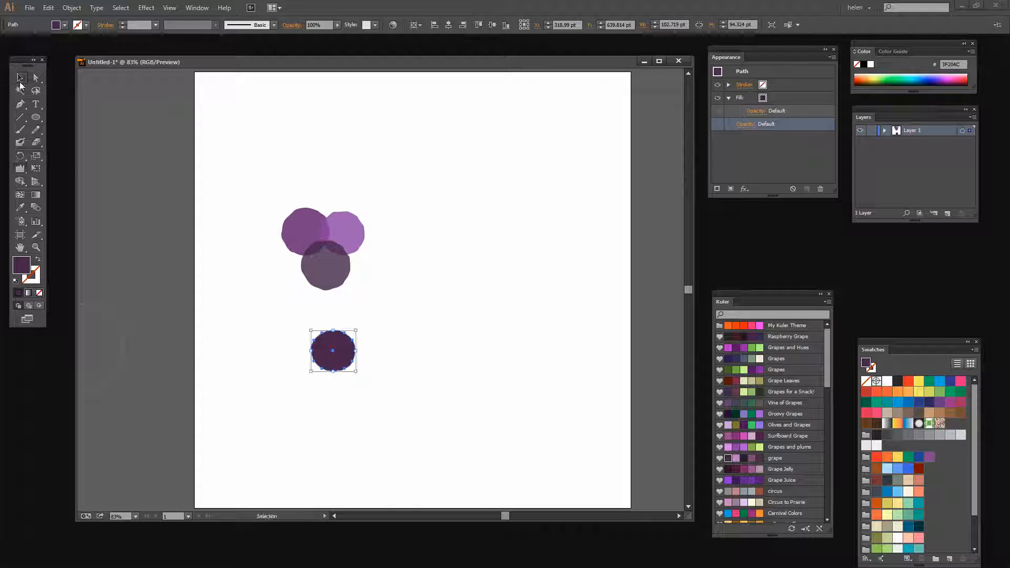
click(391, 412)
click(347, 365)
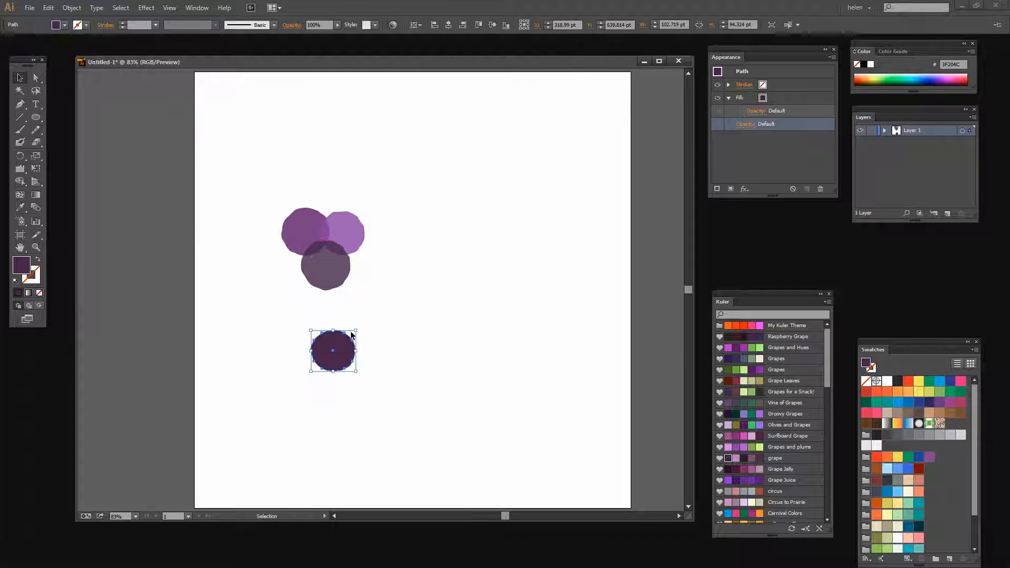
Set the new dark purple circle's overall opacity to 75%.
click(744, 124)
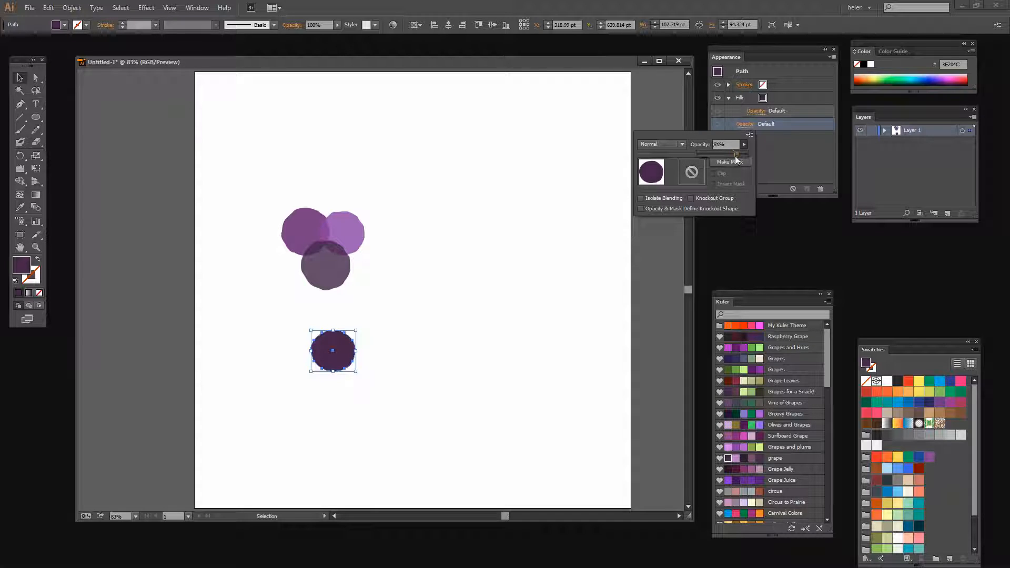
drag(733, 158, 731, 158)
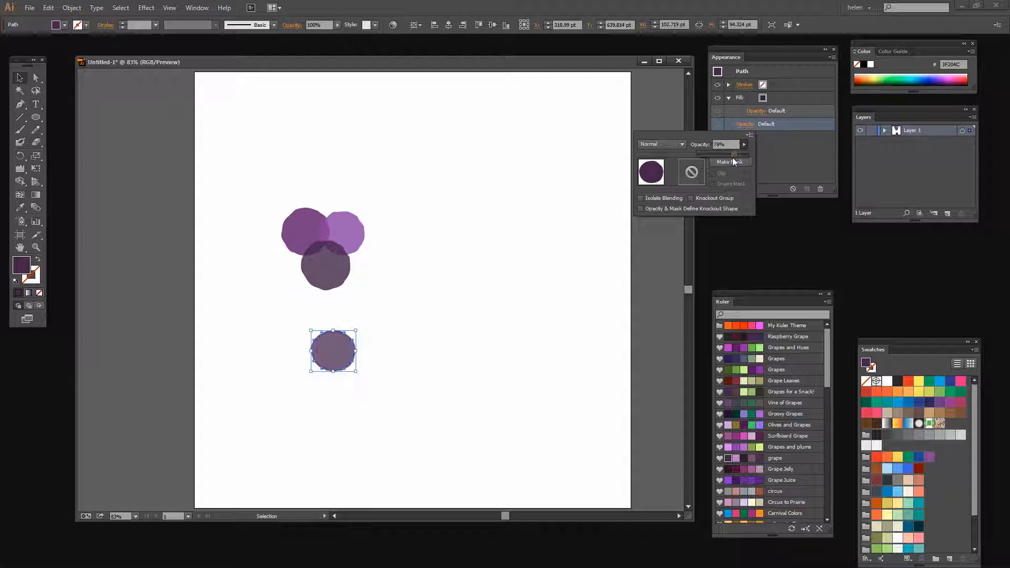
click(333, 364)
Move the 75% opaque circle to the cluster's lower left and place a copy of it underneath.
drag(340, 359, 295, 274)
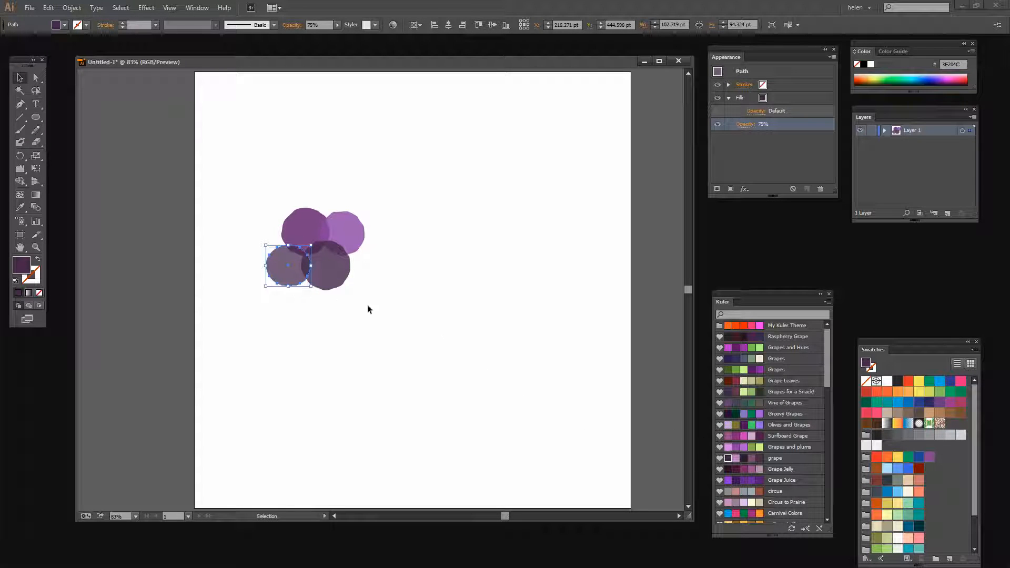
drag(288, 280, 282, 325)
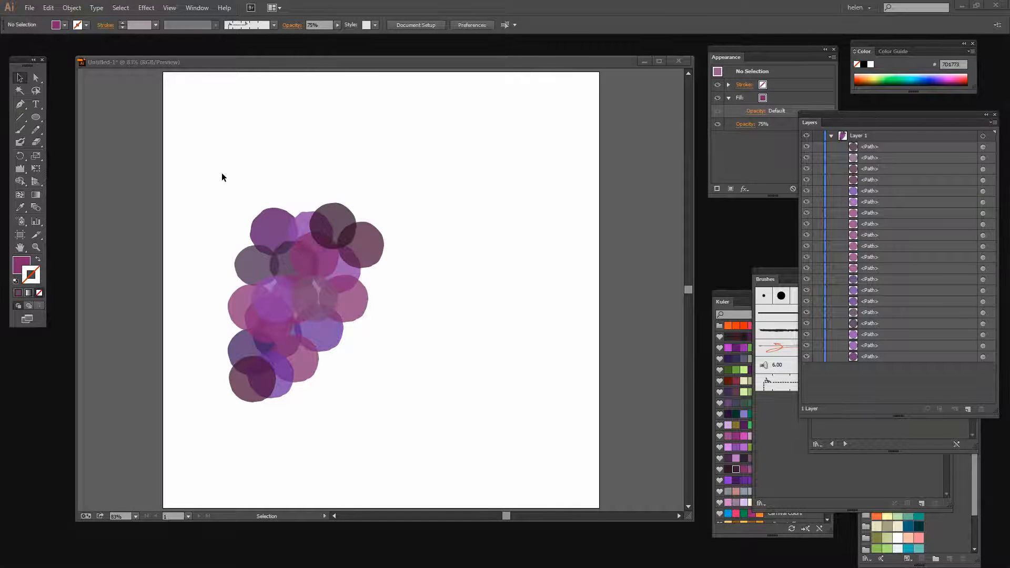
Scale the whole grape cluster up to about 468 × 597 pt and move it toward the middle of the artboard.
mouse_move(780, 284)
mouse_down()
mouse_move(782, 301)
mouse_move(842, 341)
mouse_move(823, 394)
mouse_up()
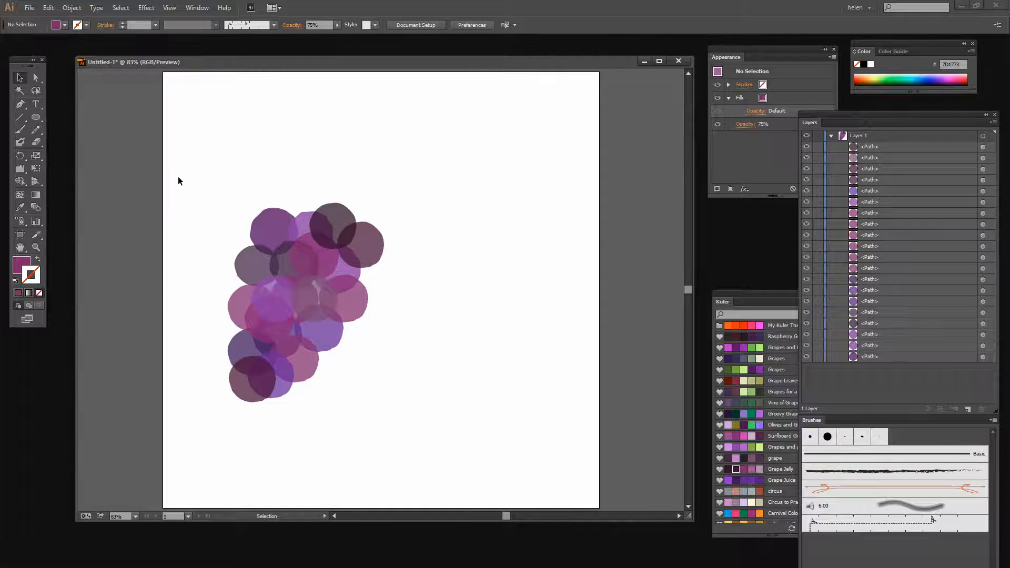
drag(184, 173, 433, 445)
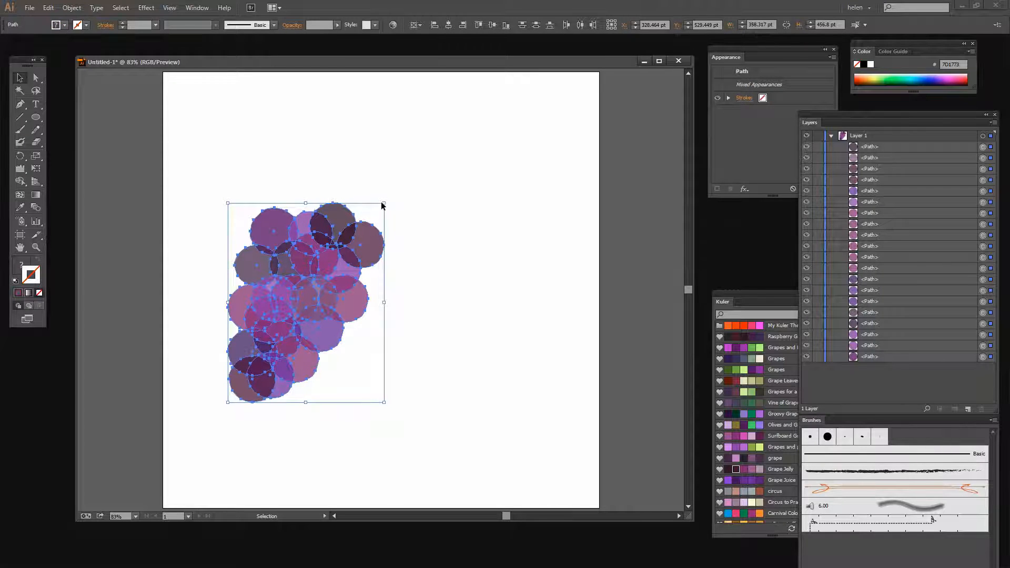
drag(385, 203, 475, 143)
drag(370, 234, 386, 300)
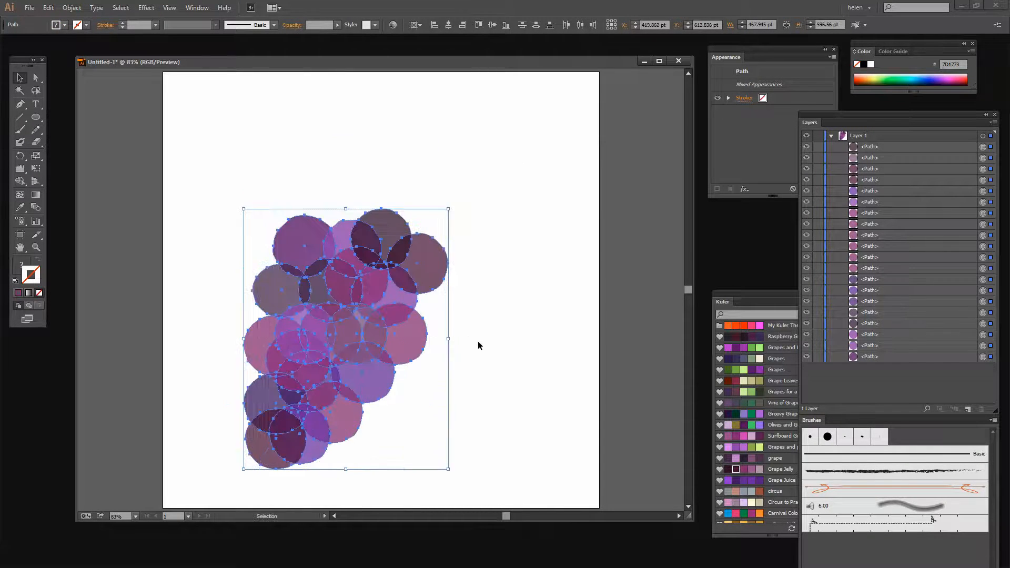
click(478, 341)
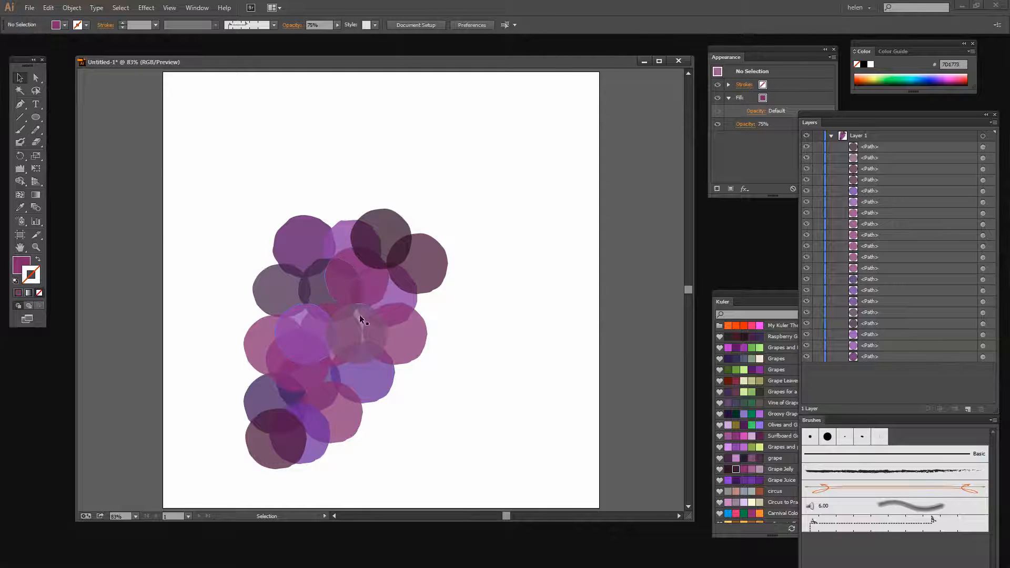
Copy the cluster's upper-left purple circle to its lower left, and move the dark violet circle to the cluster's lower right side.
click(299, 232)
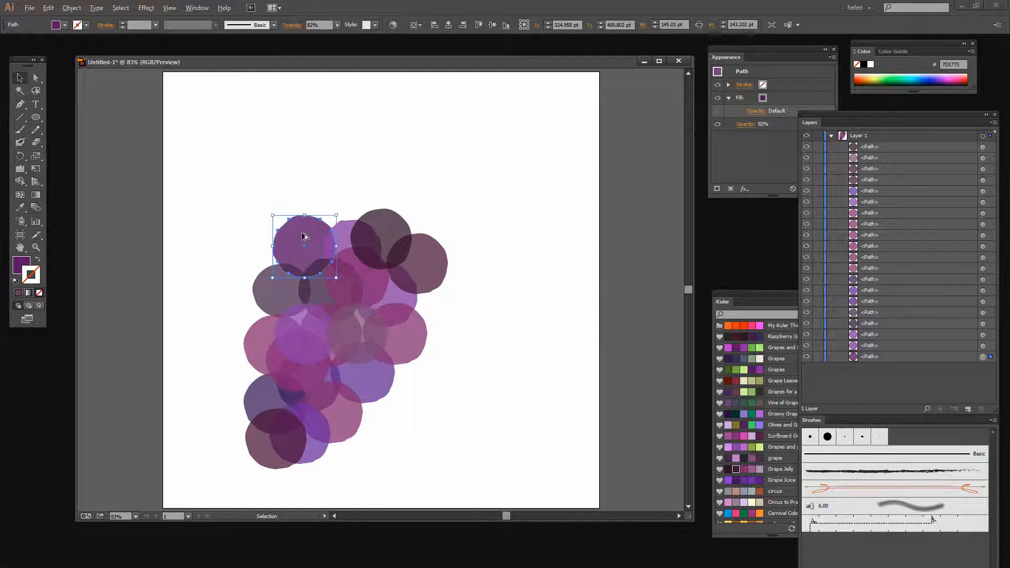
drag(305, 236, 299, 392)
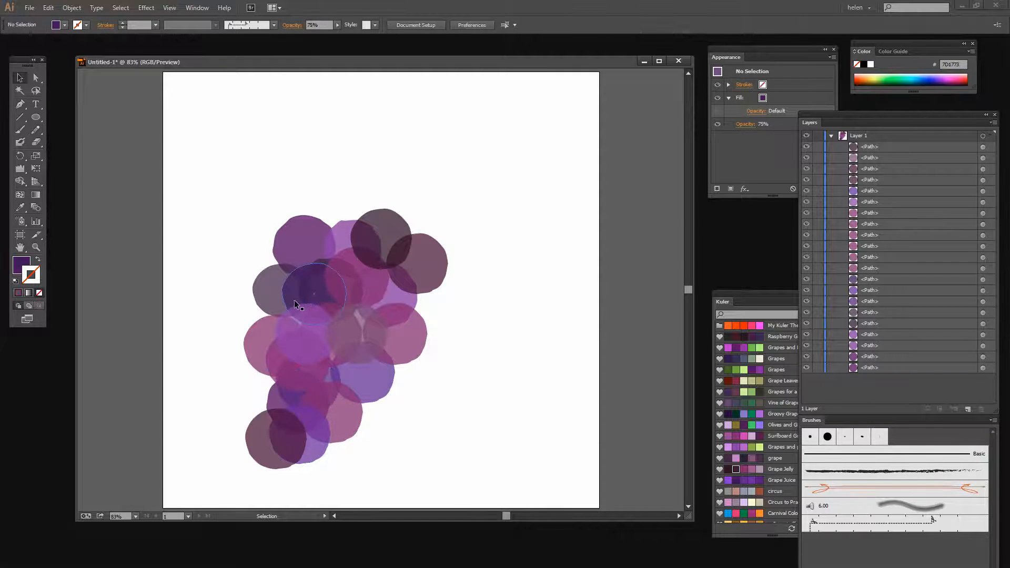
drag(294, 299, 359, 308)
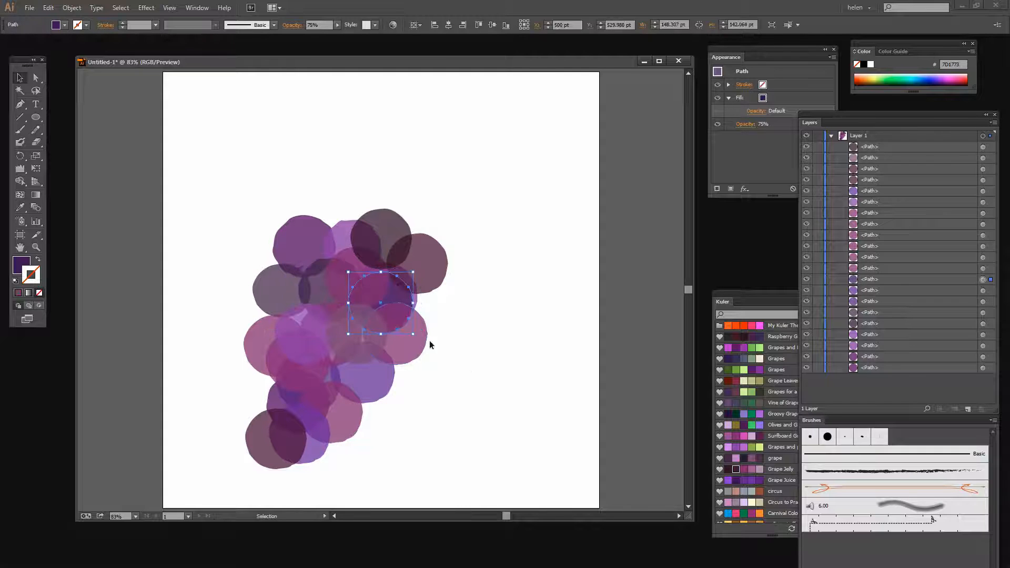
click(469, 365)
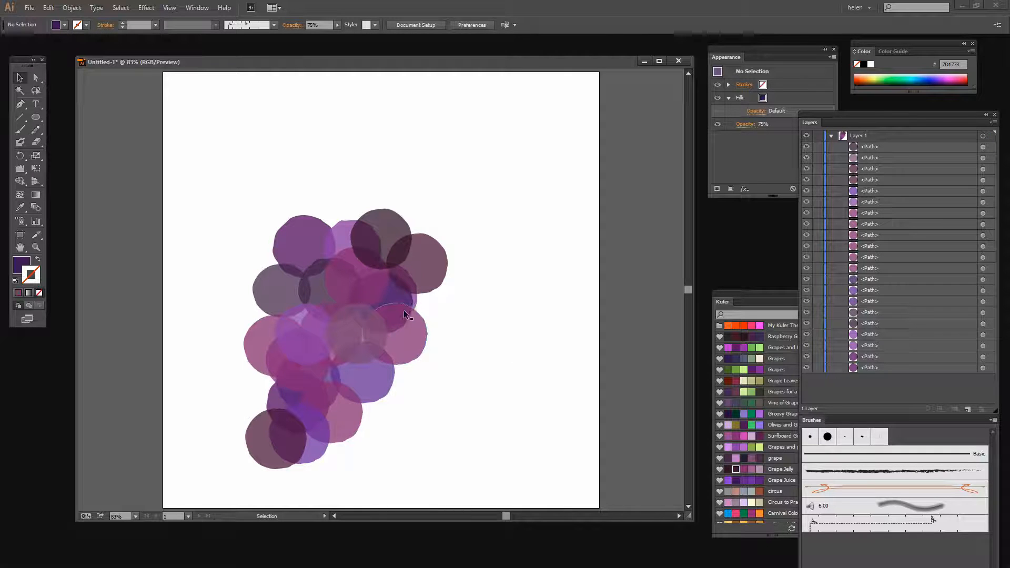
drag(396, 300, 396, 354)
click(478, 394)
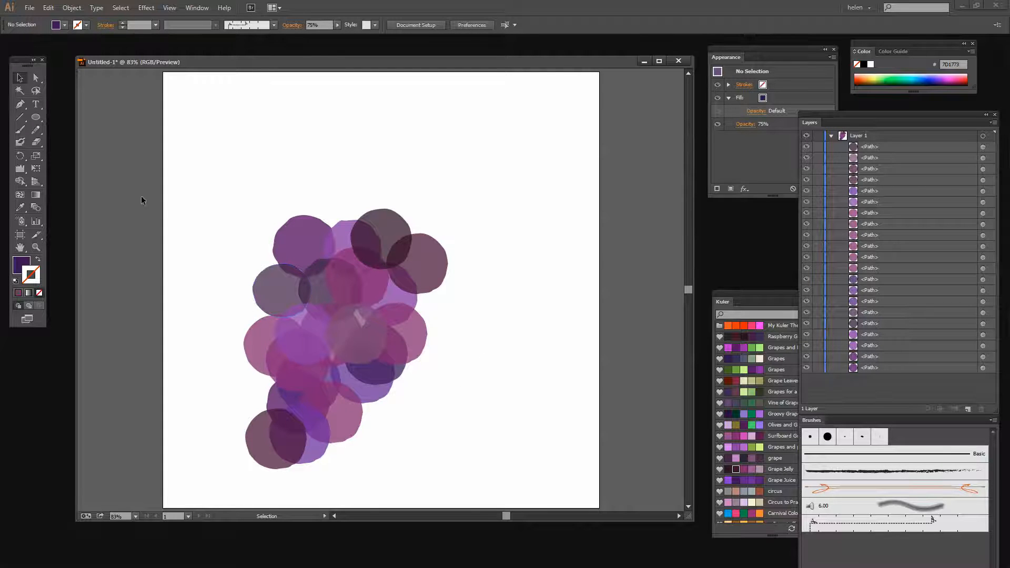
Open the Grunge brushes vector pack library and place it next to the regular brushes.
mouse_move(813, 421)
mouse_down()
mouse_move(774, 402)
mouse_move(623, 237)
mouse_up()
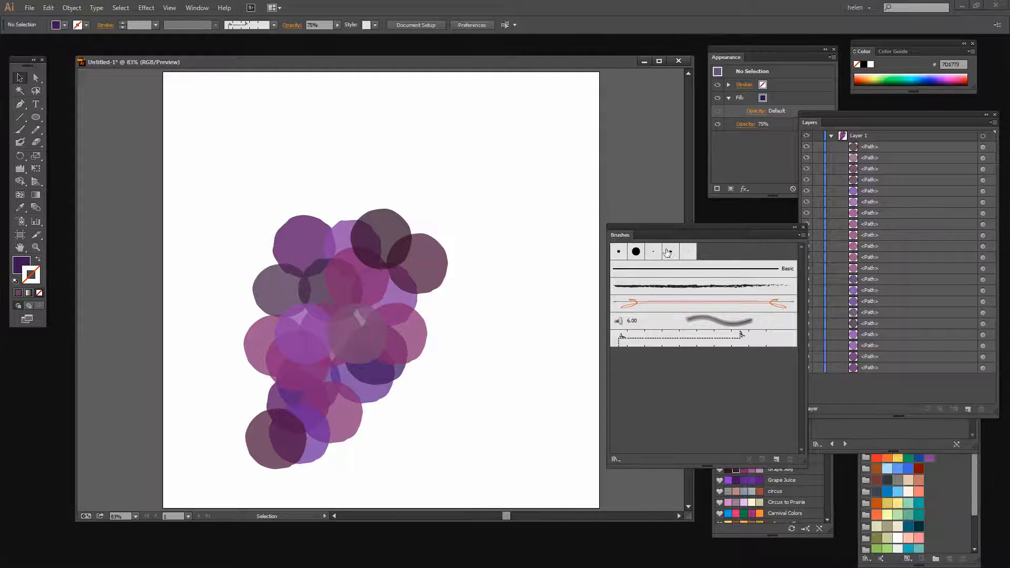
click(800, 235)
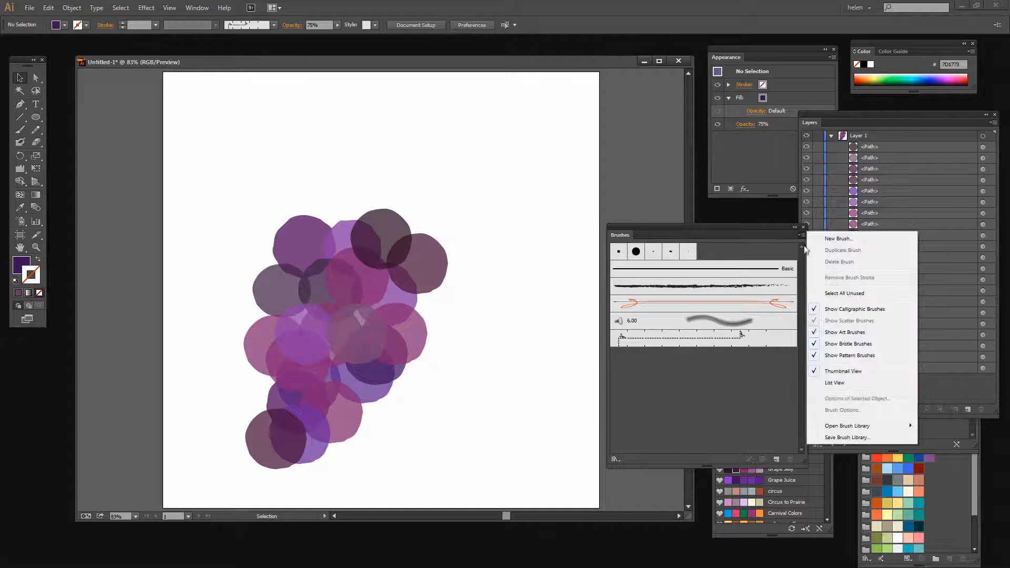
mouse_move(851, 429)
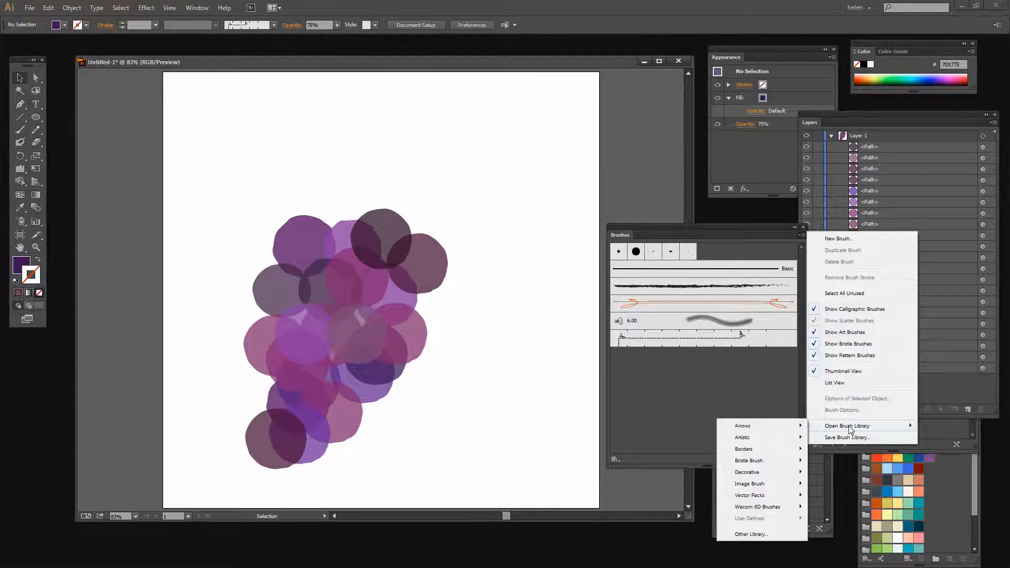
mouse_move(743, 497)
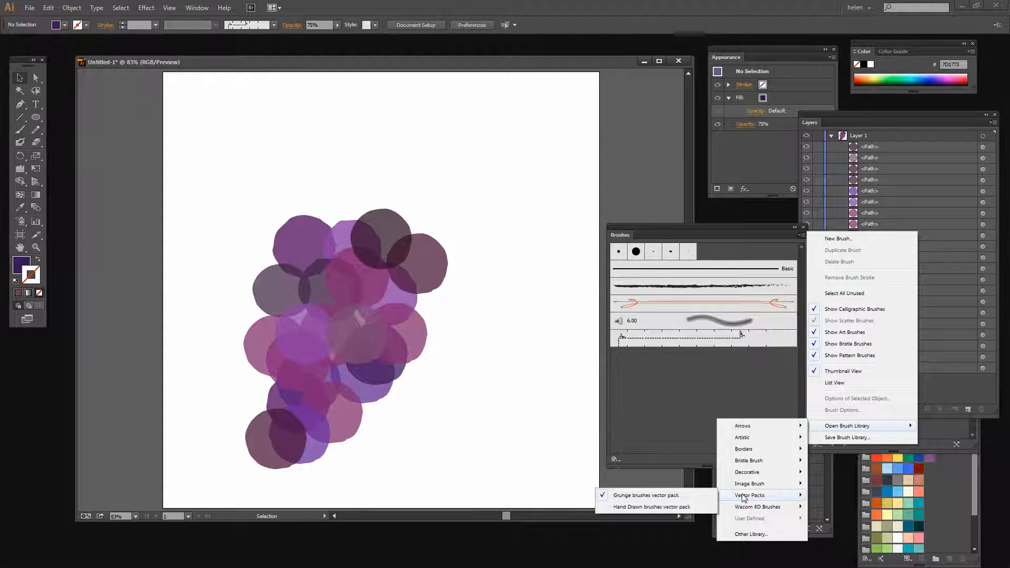
click(638, 498)
mouse_move(840, 241)
mouse_down()
mouse_move(830, 255)
mouse_move(704, 306)
mouse_up()
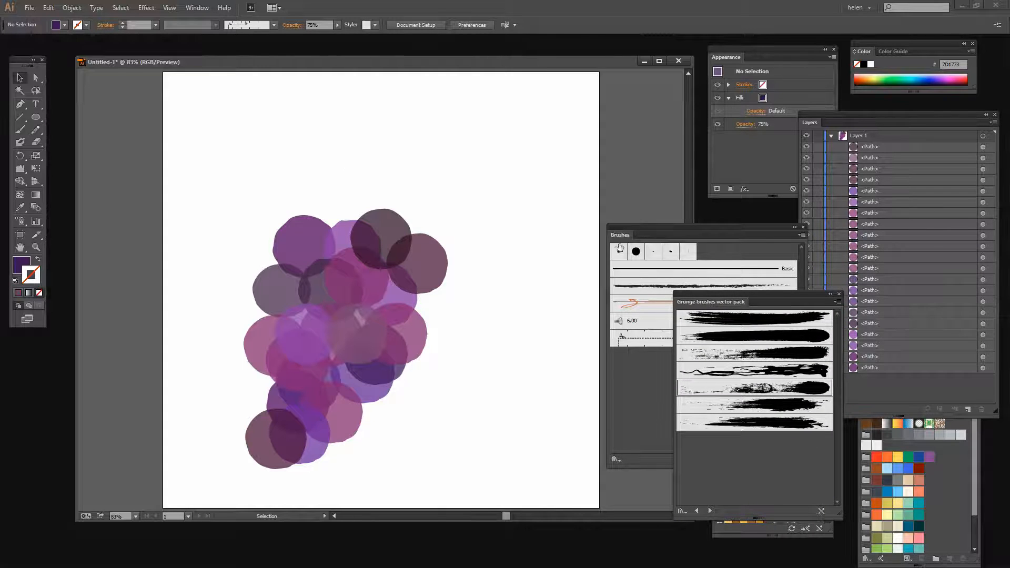
click(203, 11)
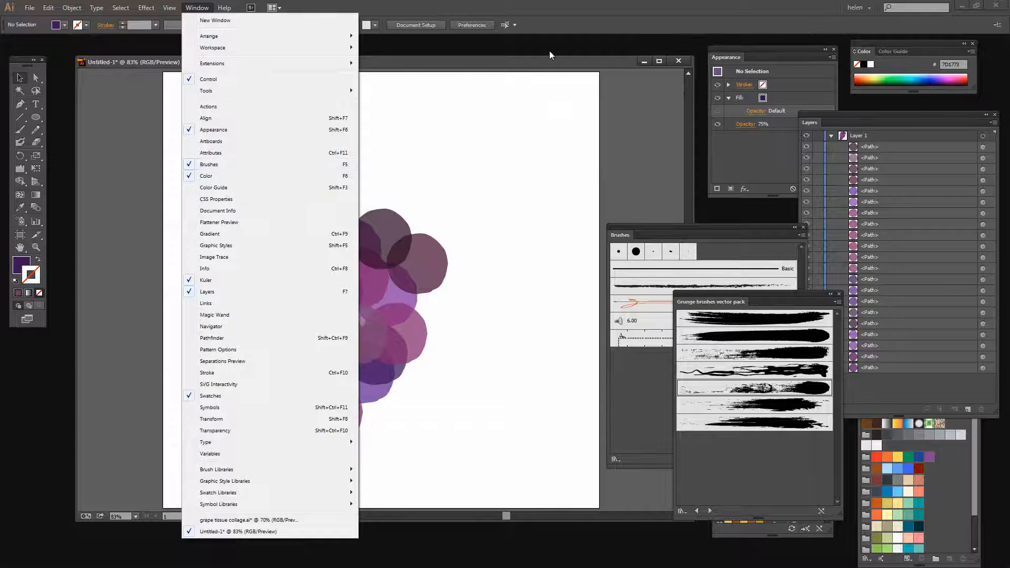
click(735, 295)
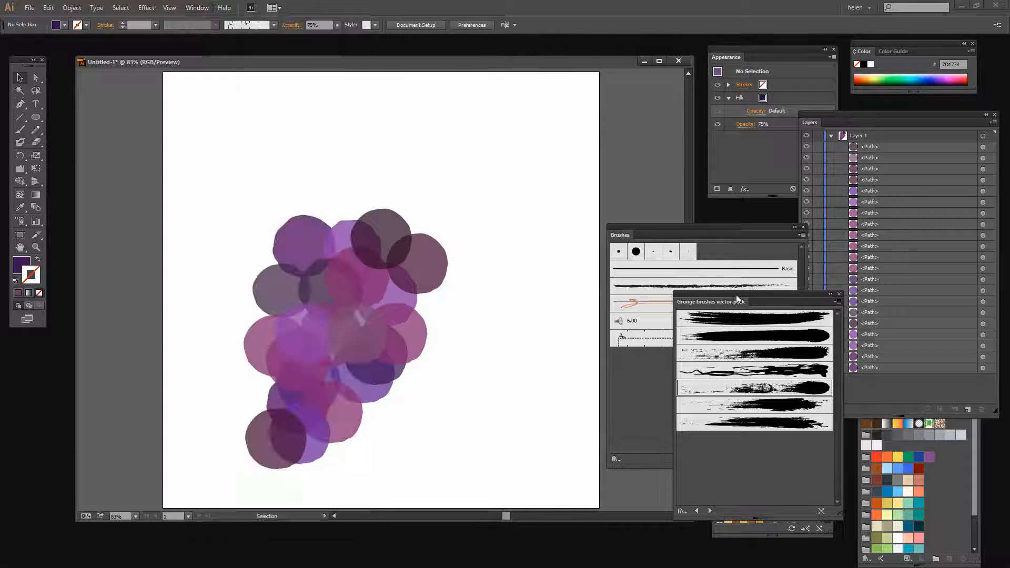
Paint a diagonal stroke about 165 × 99 pt above and right of the grapes with the fifth Grunge brush.
click(751, 390)
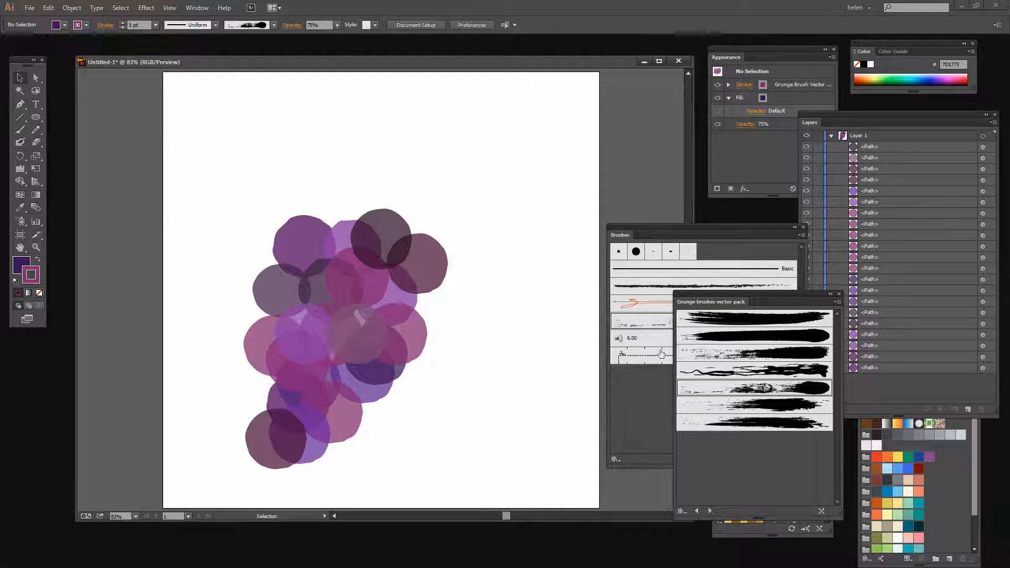
click(20, 130)
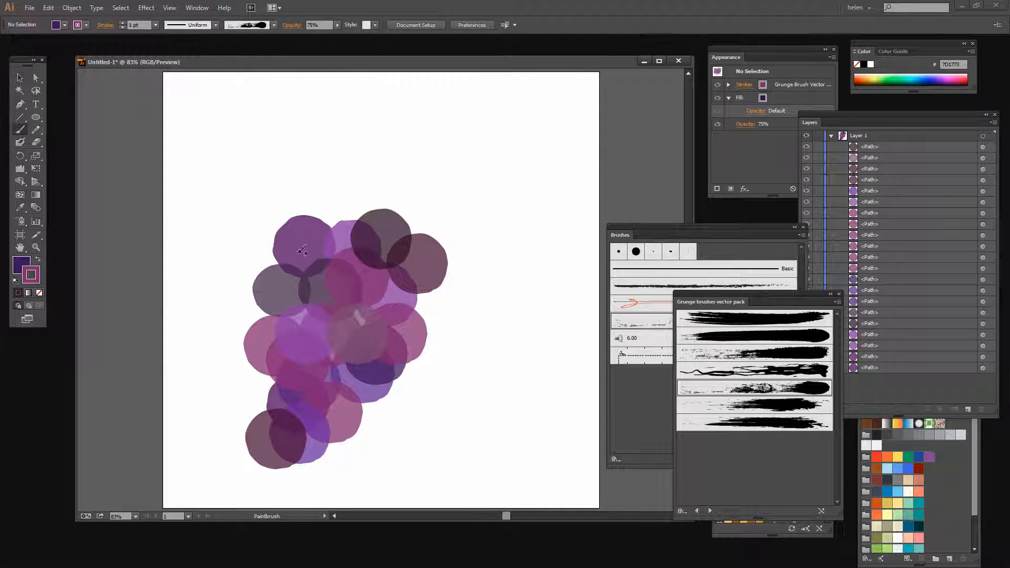
drag(453, 110, 532, 155)
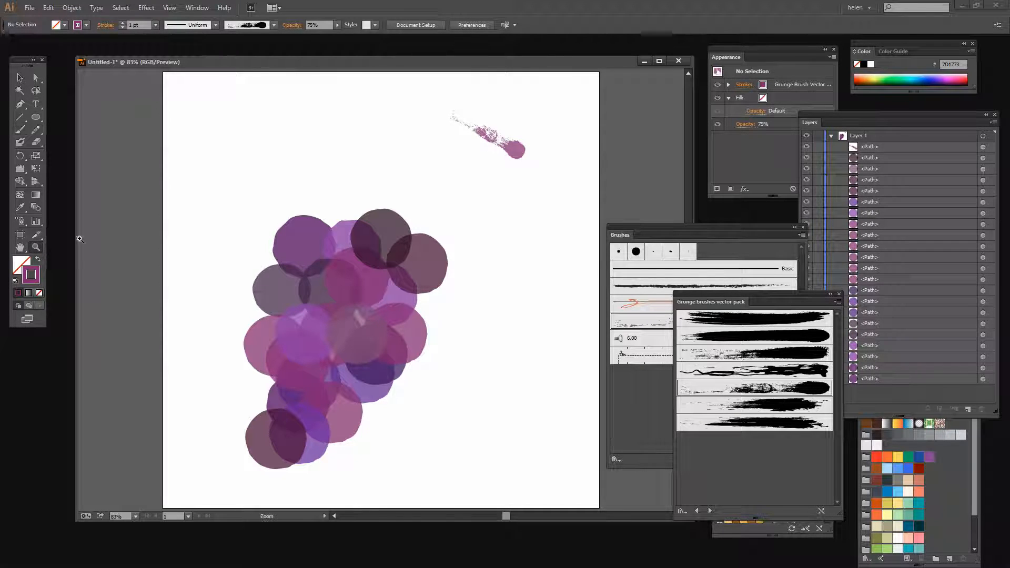
Set the stroke weight of the grunge brush stroke to 2 pt.
click(36, 247)
drag(432, 91, 538, 166)
drag(638, 226, 748, 112)
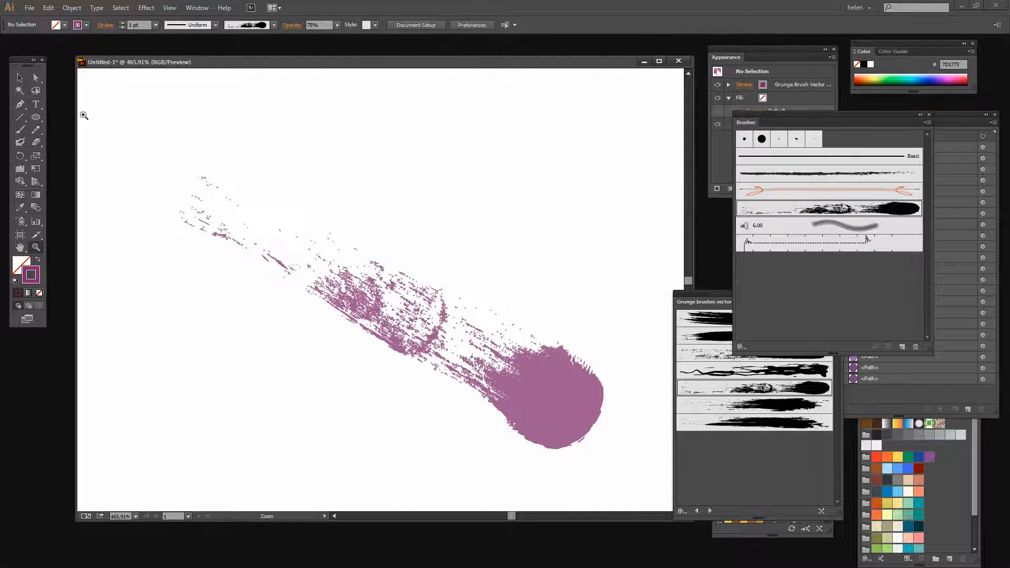
click(20, 78)
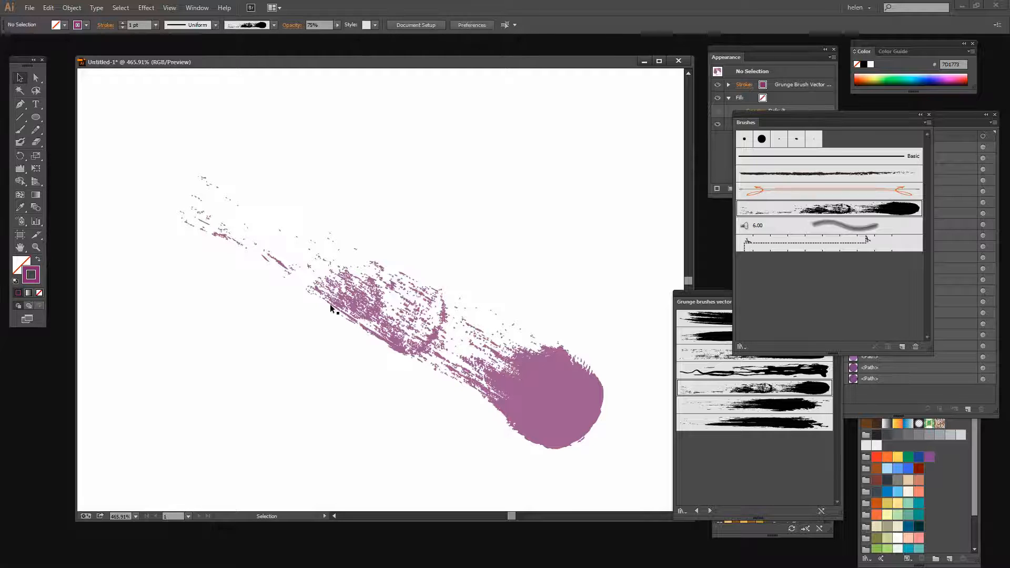
click(401, 310)
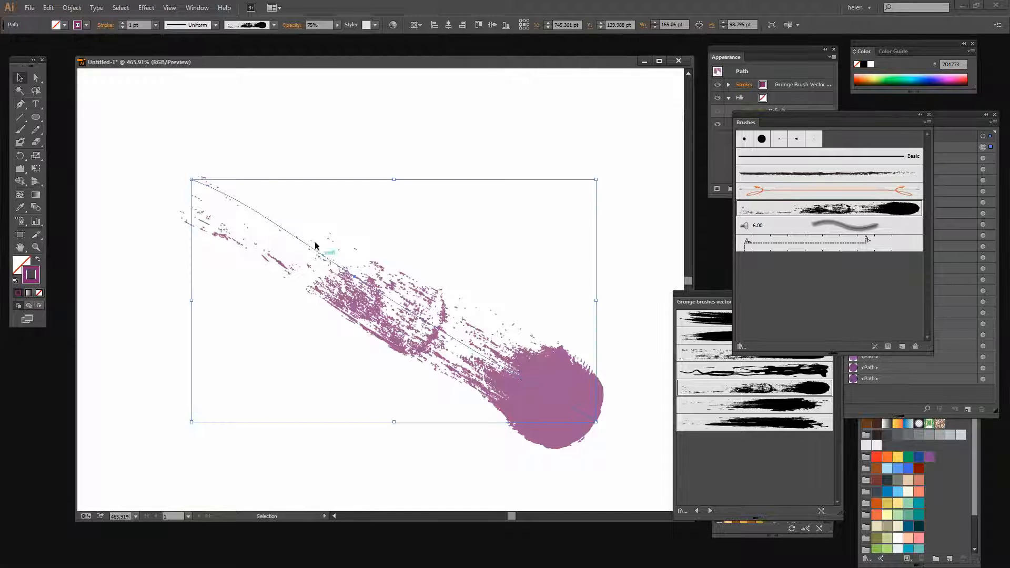
click(122, 22)
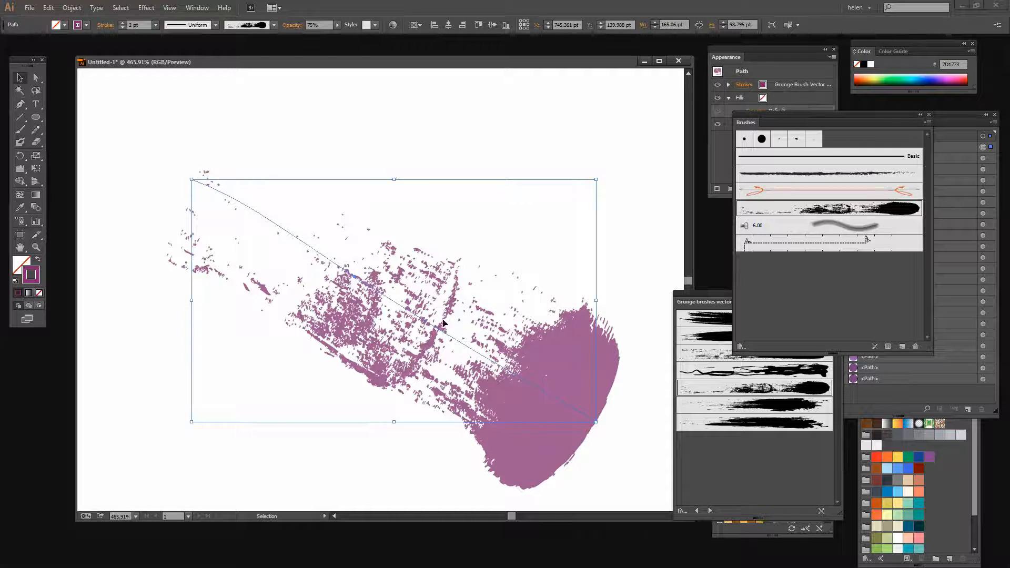
Expand the appearance of the grunge stroke into editable shapes and deselect it.
click(71, 7)
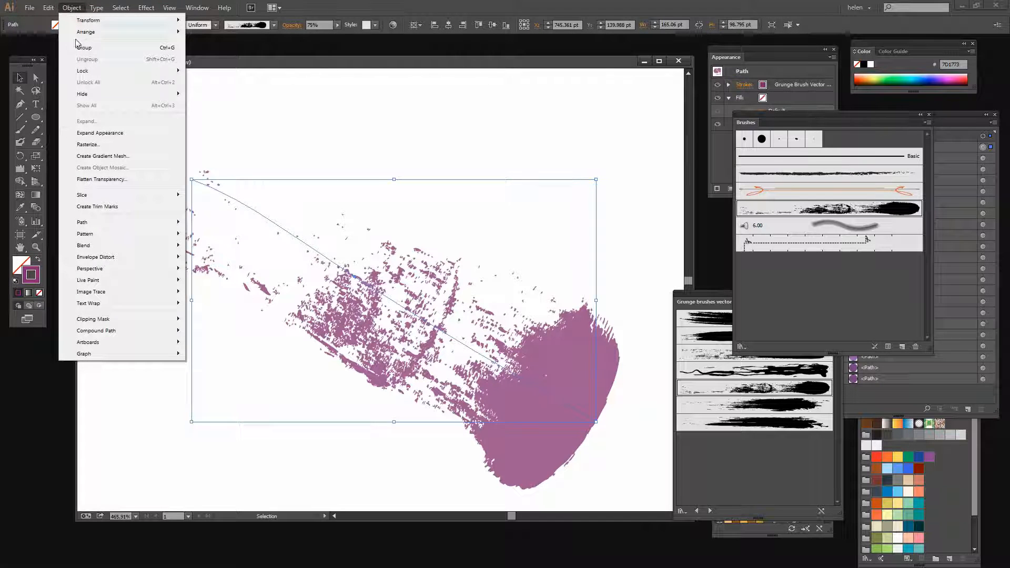
click(105, 133)
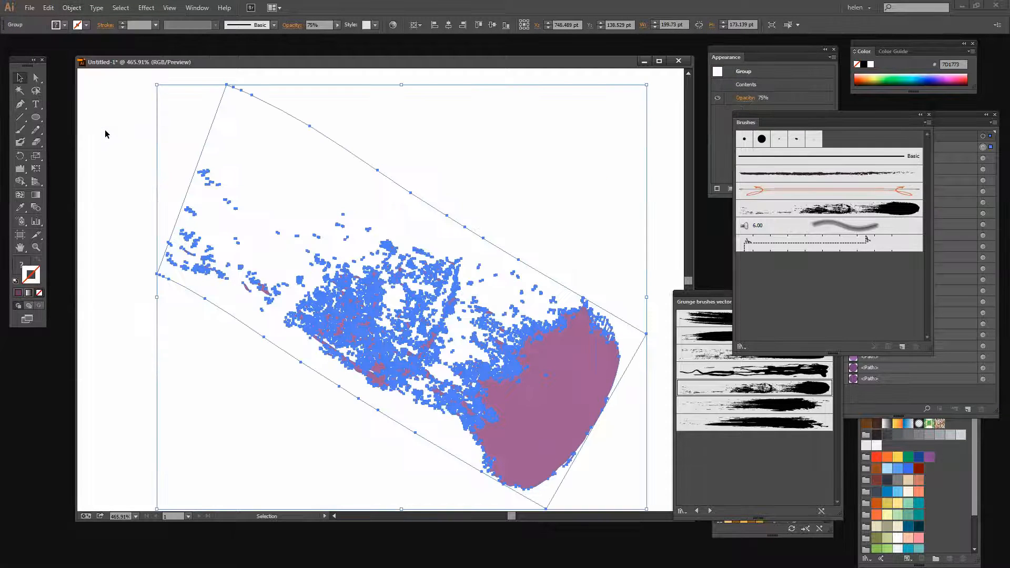
click(121, 264)
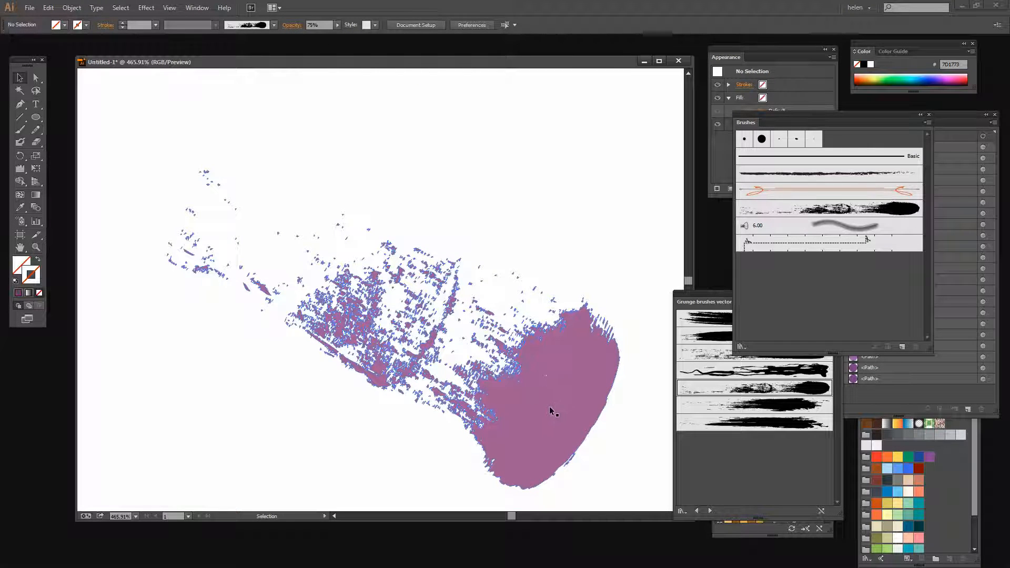
Lasso the solid blob at the lower right end of the expanded grunge shape and delete its points.
click(35, 90)
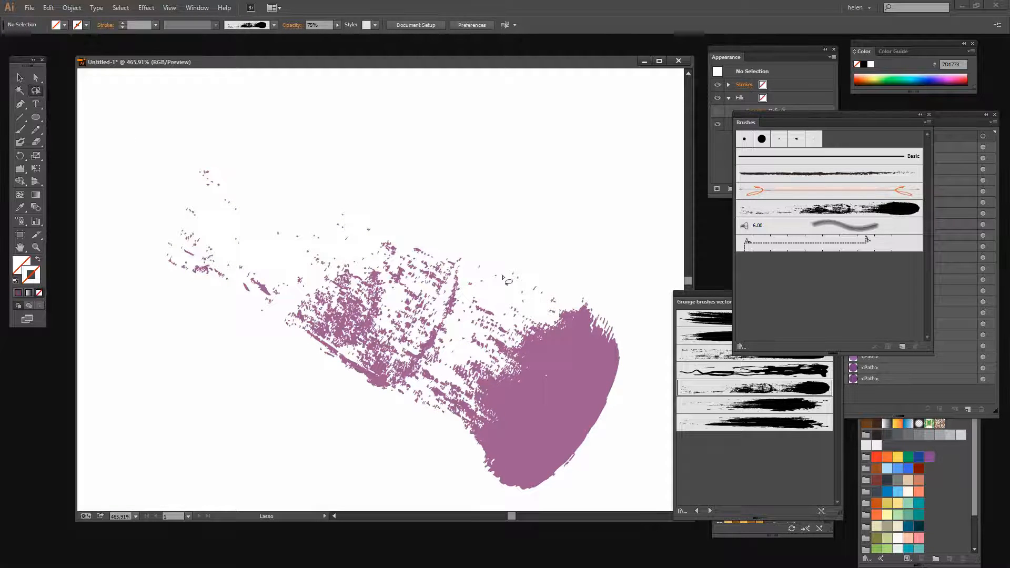
mouse_move(596, 282)
mouse_down()
mouse_move(505, 334)
mouse_move(480, 333)
mouse_move(492, 357)
mouse_move(456, 433)
mouse_move(487, 486)
mouse_move(512, 499)
mouse_move(549, 493)
mouse_move(631, 409)
mouse_move(640, 381)
mouse_move(627, 320)
mouse_move(596, 282)
mouse_up()
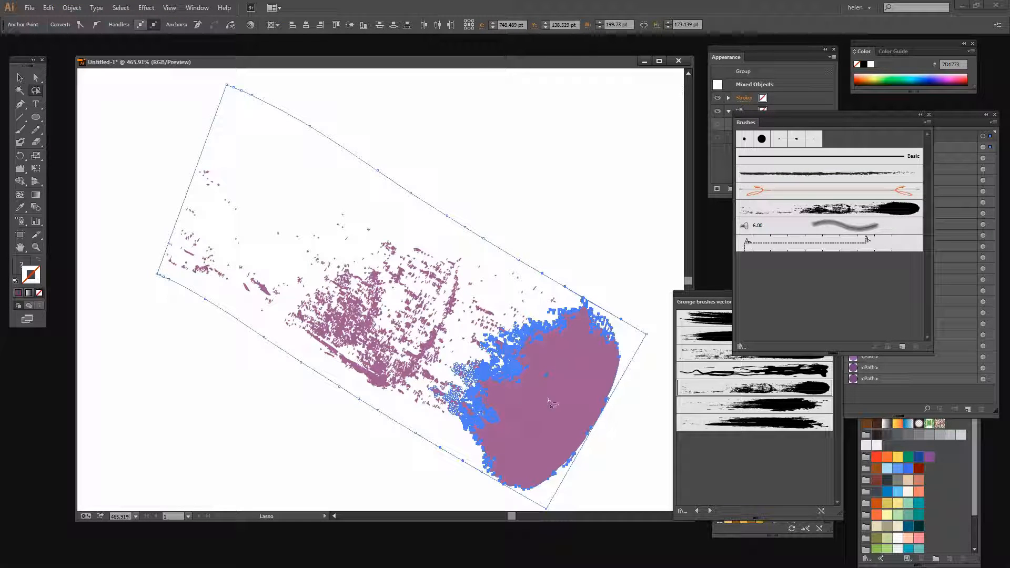
key(Delete)
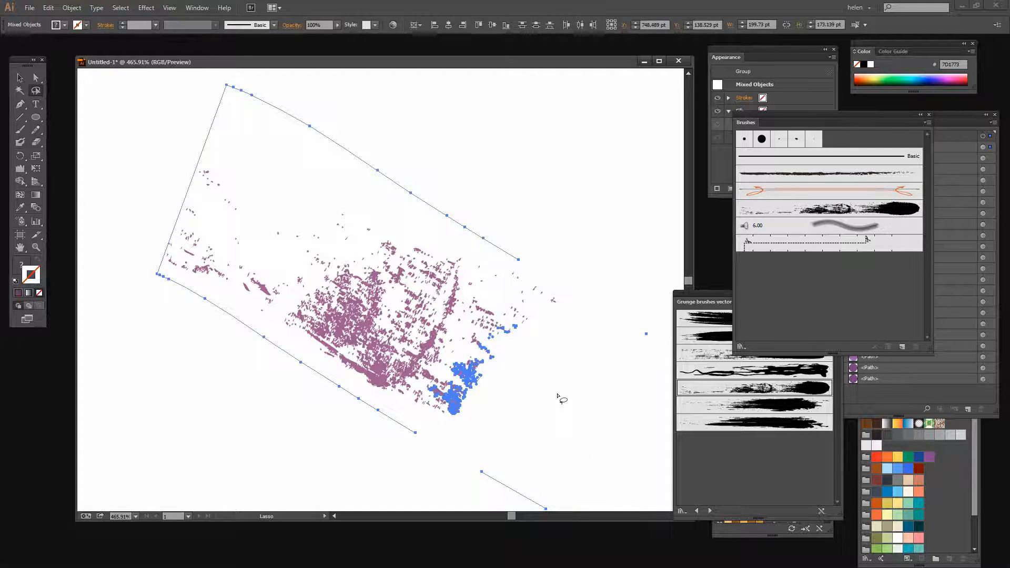
click(172, 336)
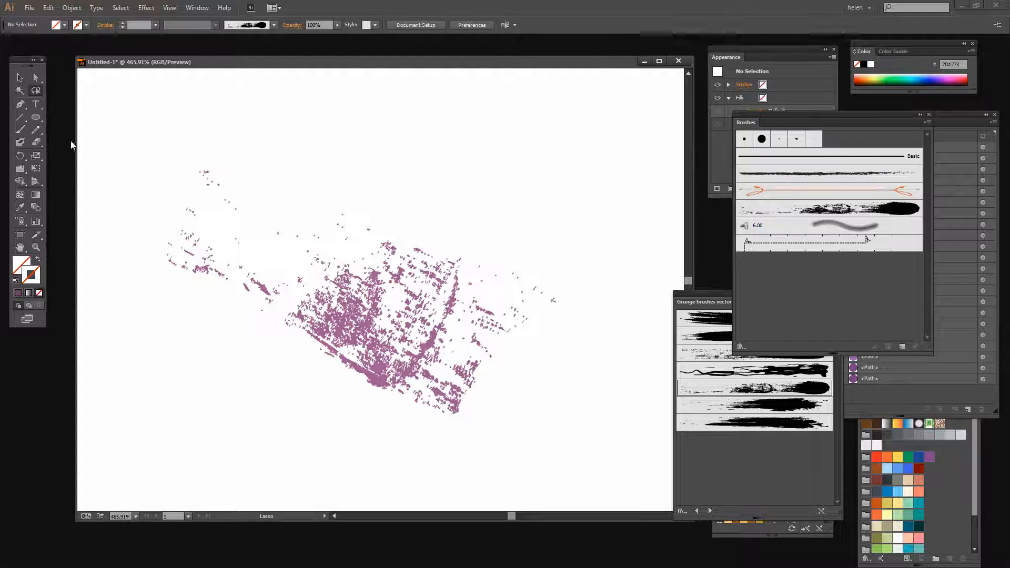
Delete the two invisible open outline paths from the expanded grunge group, keeping the compound path.
drag(143, 131, 573, 436)
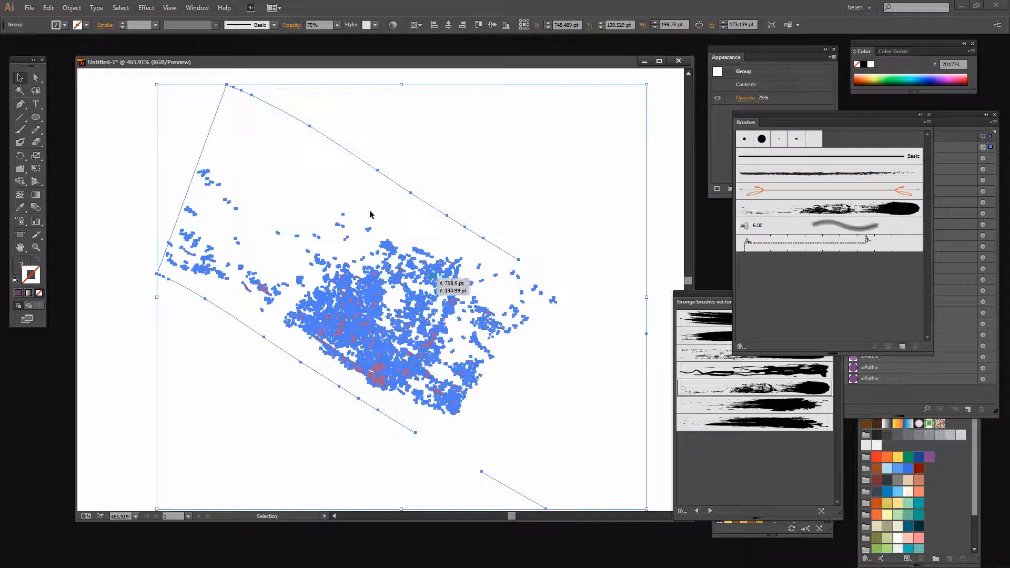
click(105, 255)
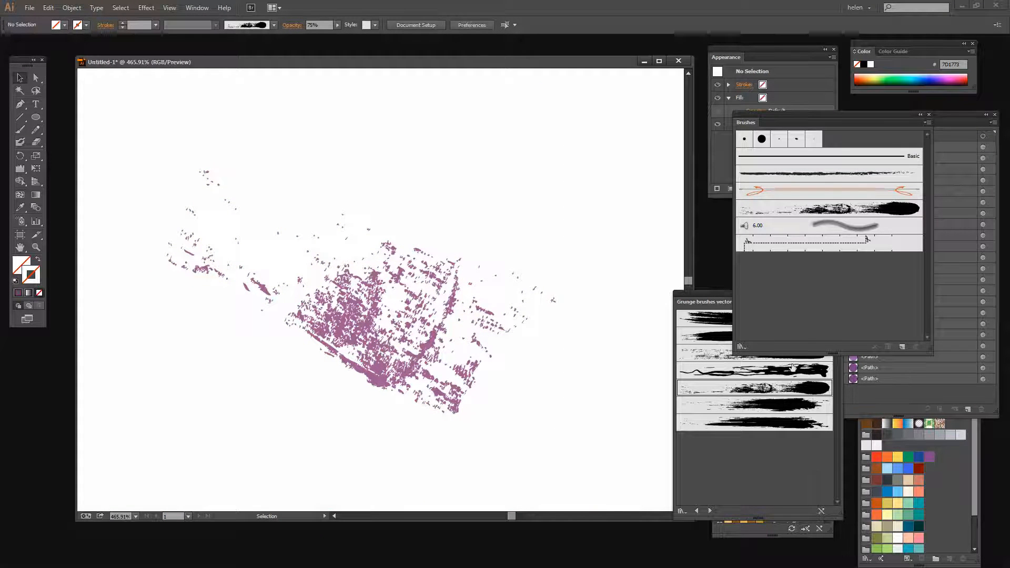
click(869, 393)
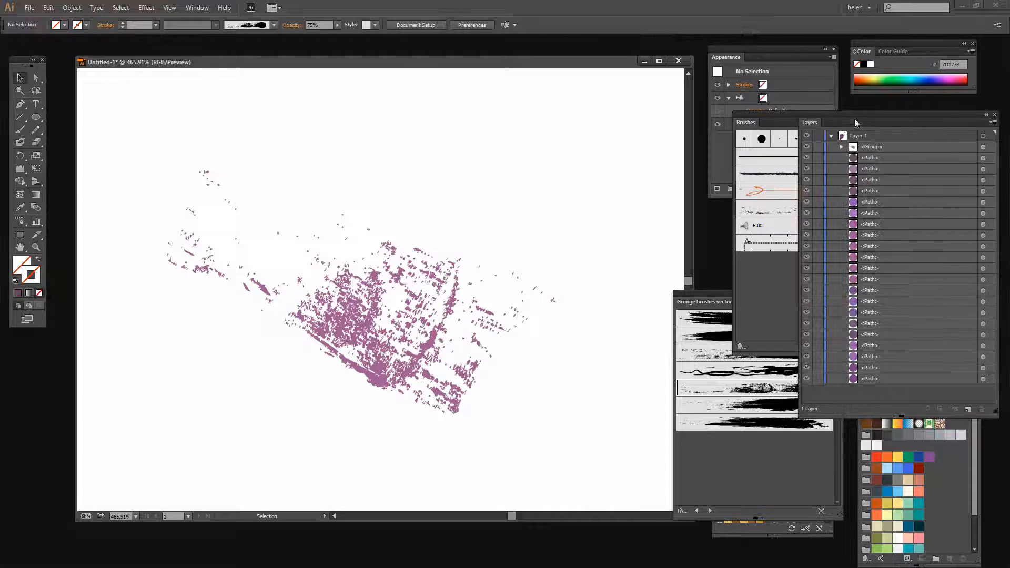
drag(855, 120, 689, 113)
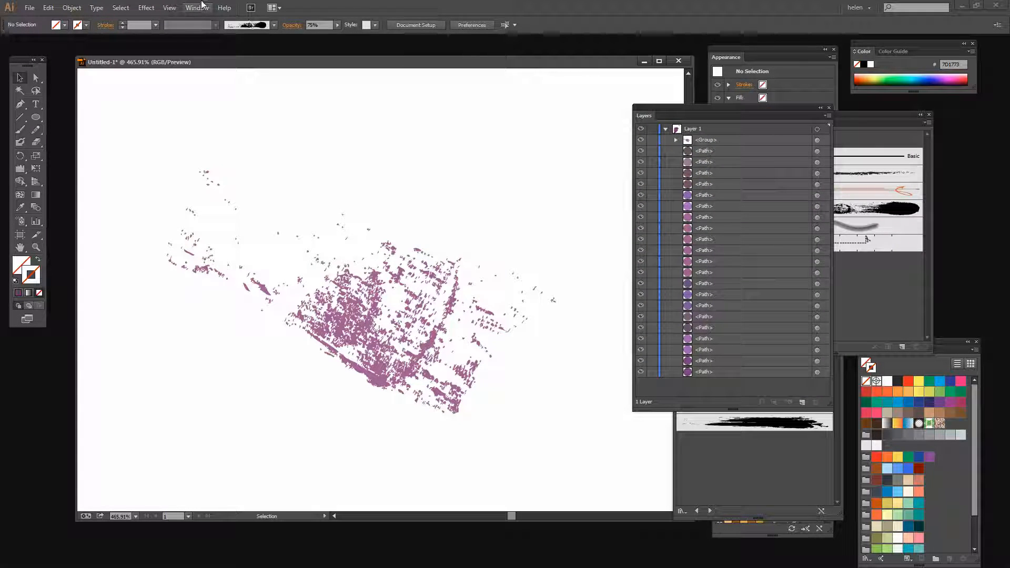
click(676, 139)
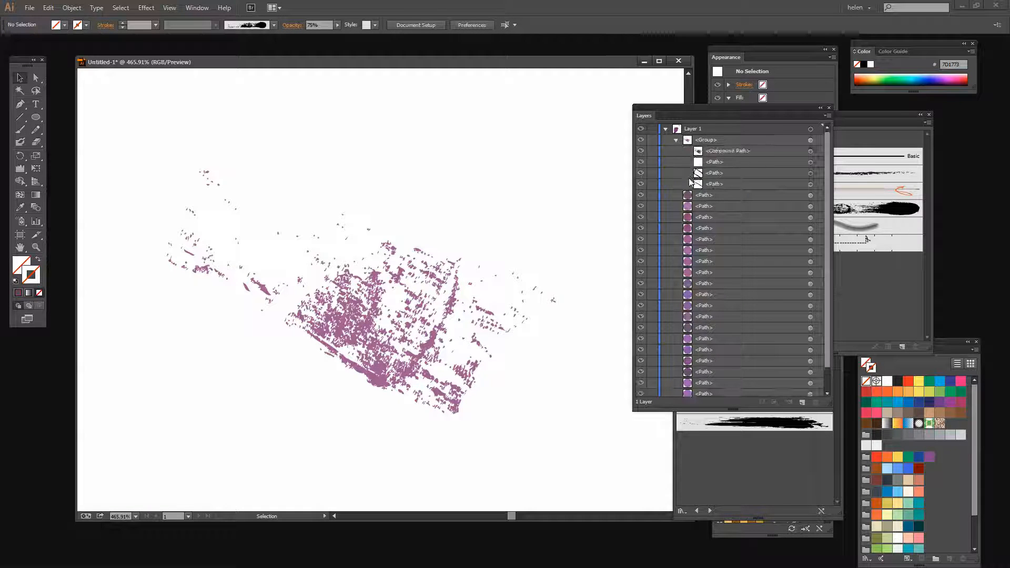
click(810, 185)
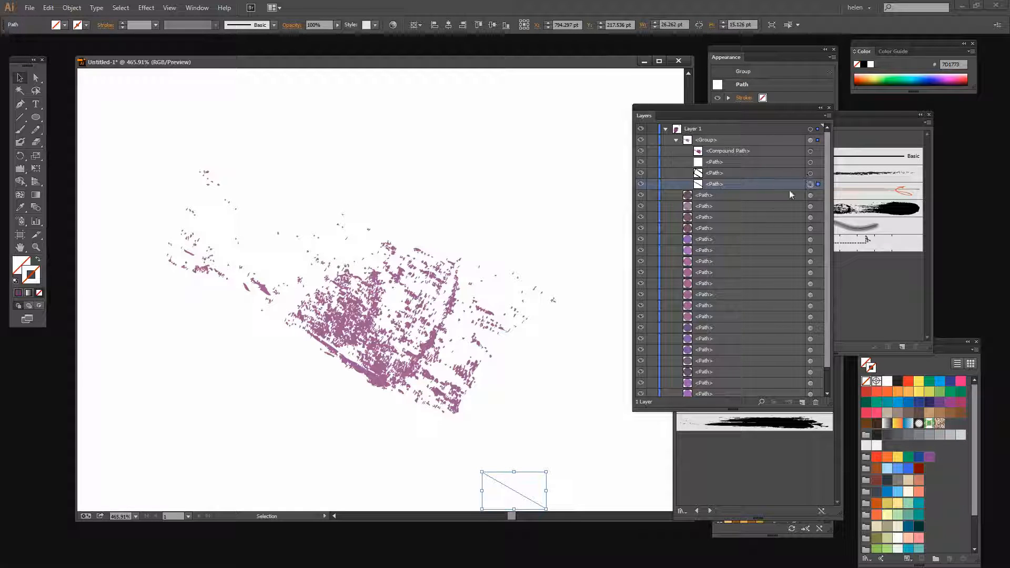
click(810, 173)
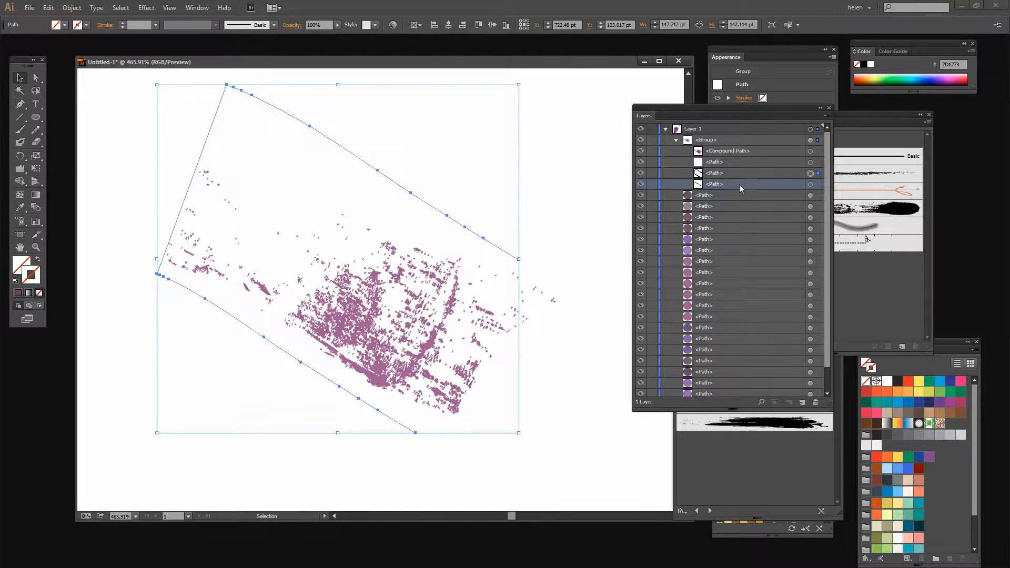
click(741, 171)
drag(741, 173, 815, 402)
click(746, 158)
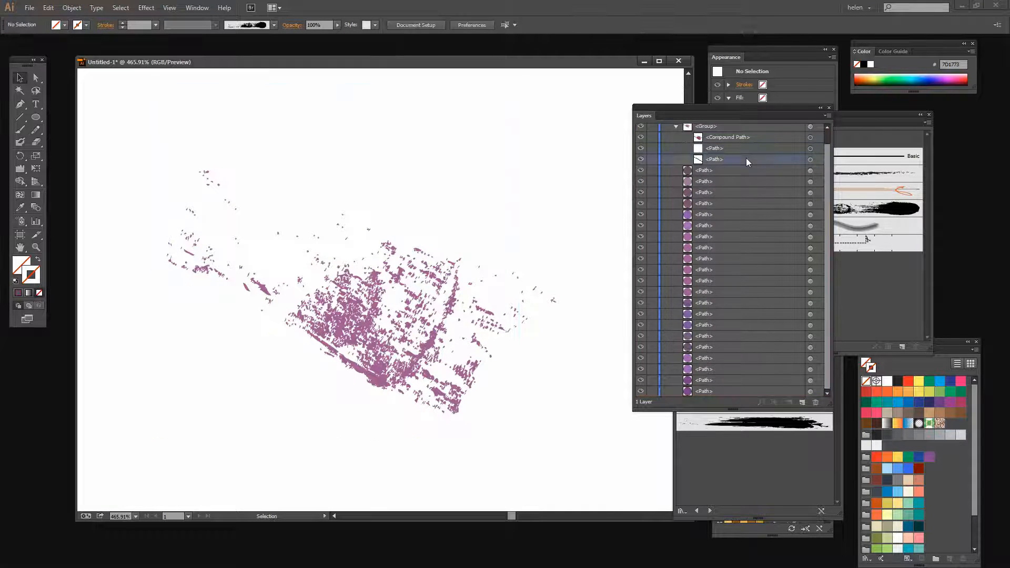
drag(746, 158, 815, 402)
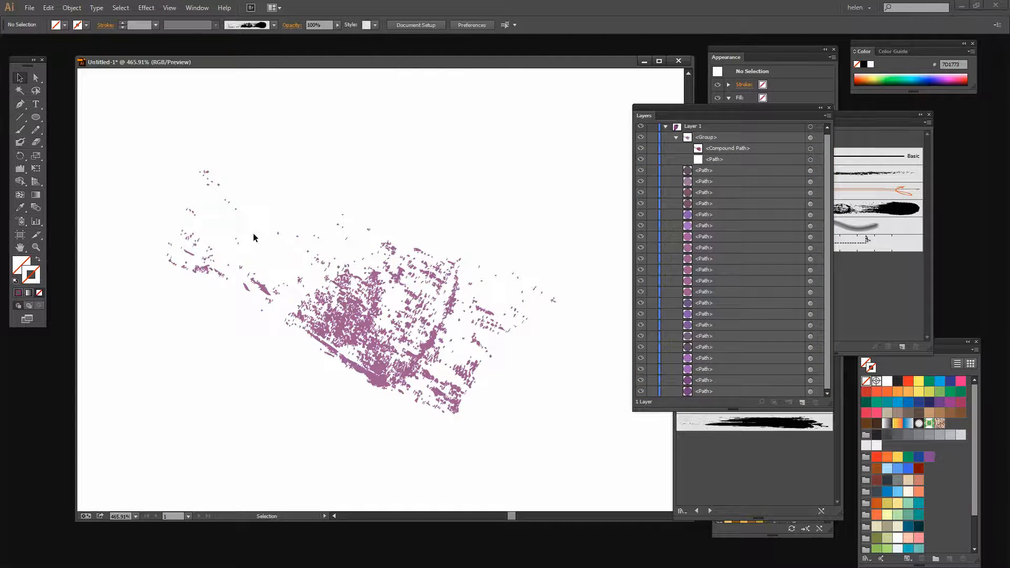
Remove the remaining empty path from the grunge group so that it holds only the compound path.
click(335, 279)
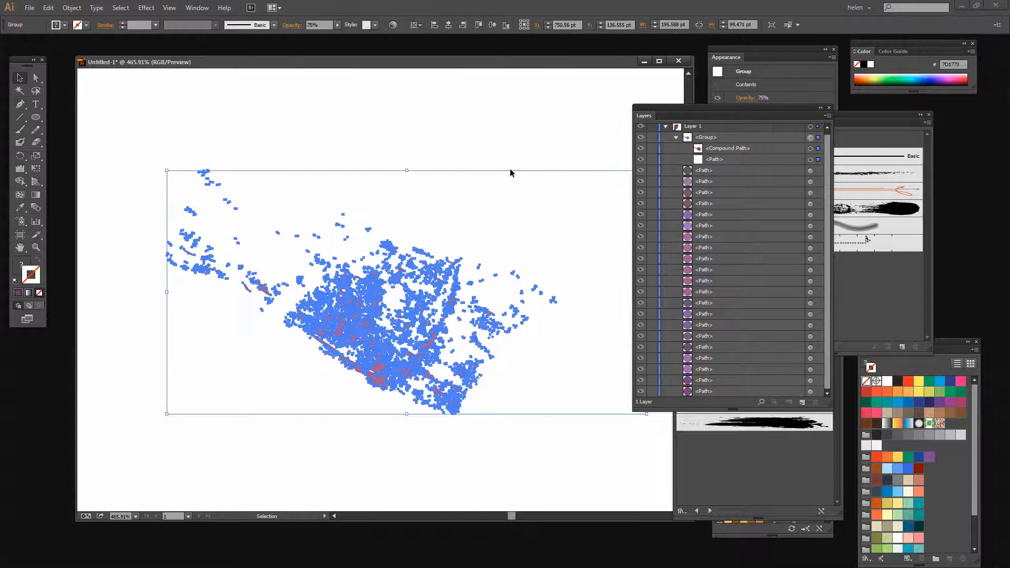
click(458, 421)
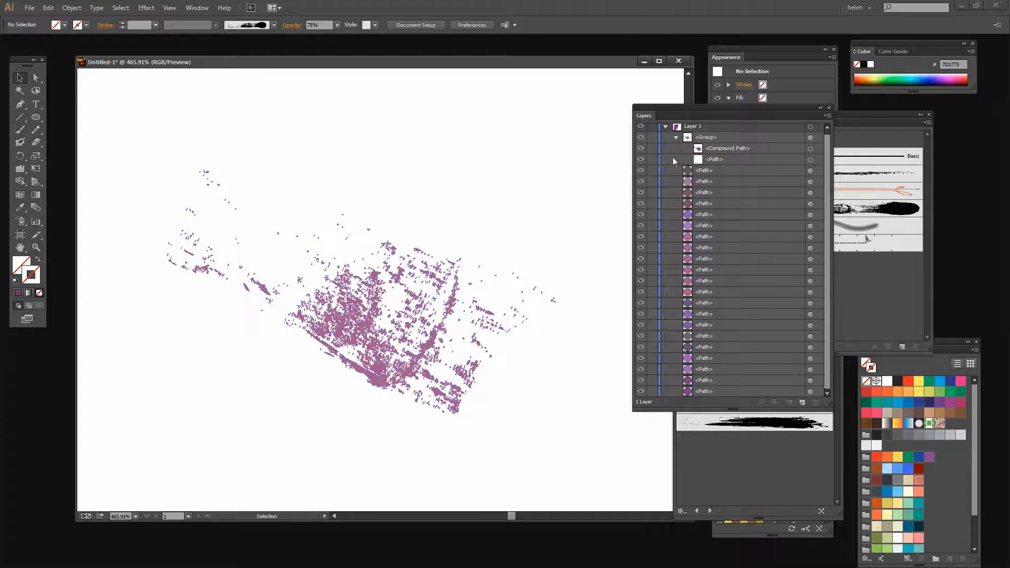
click(641, 160)
click(641, 160)
drag(810, 160, 815, 402)
drag(671, 108, 734, 107)
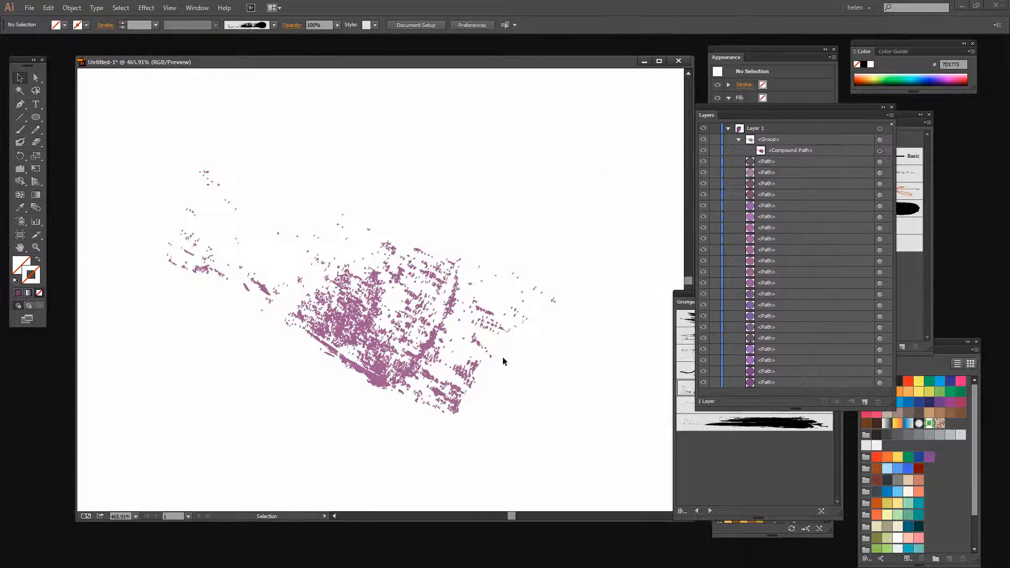
Copy the cleaned grunge texture group and paste a duplicate in place.
drag(455, 409, 190, 172)
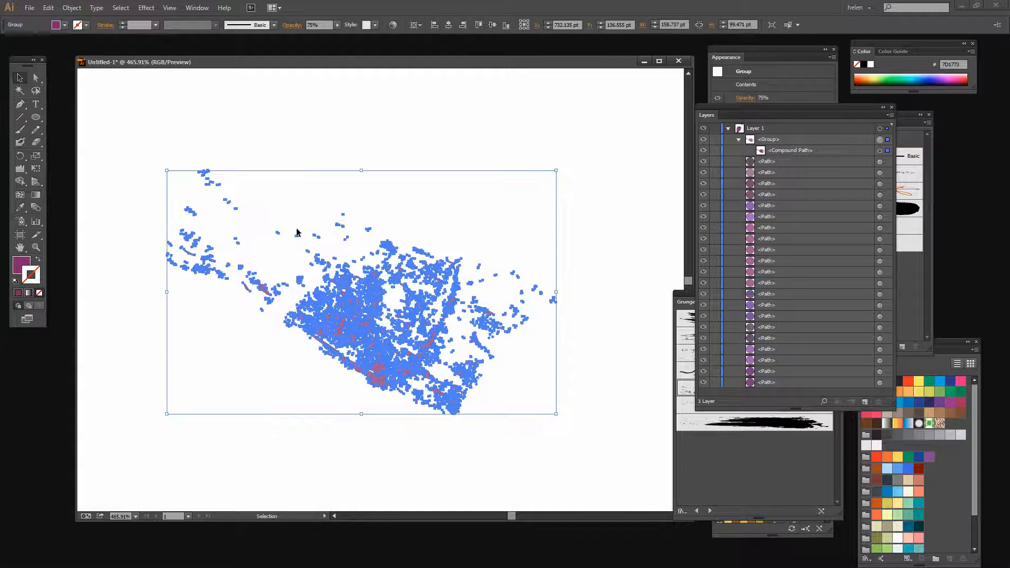
click(604, 386)
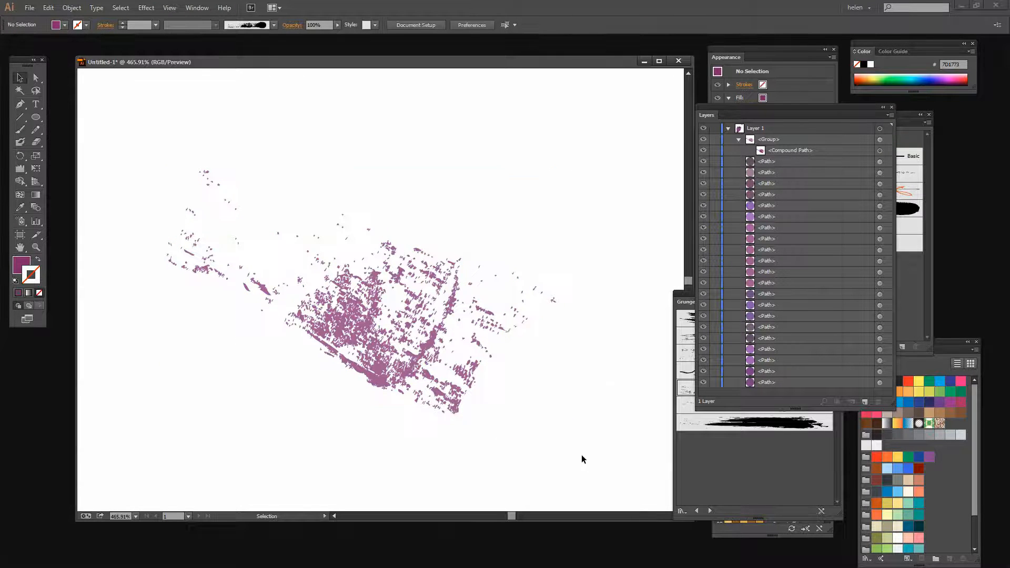
drag(562, 452, 137, 122)
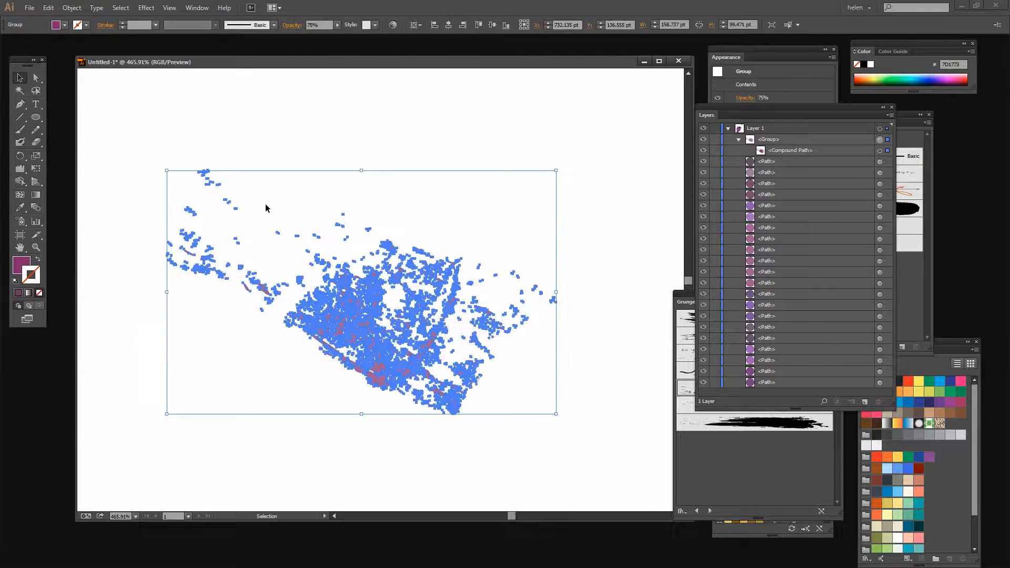
click(47, 8)
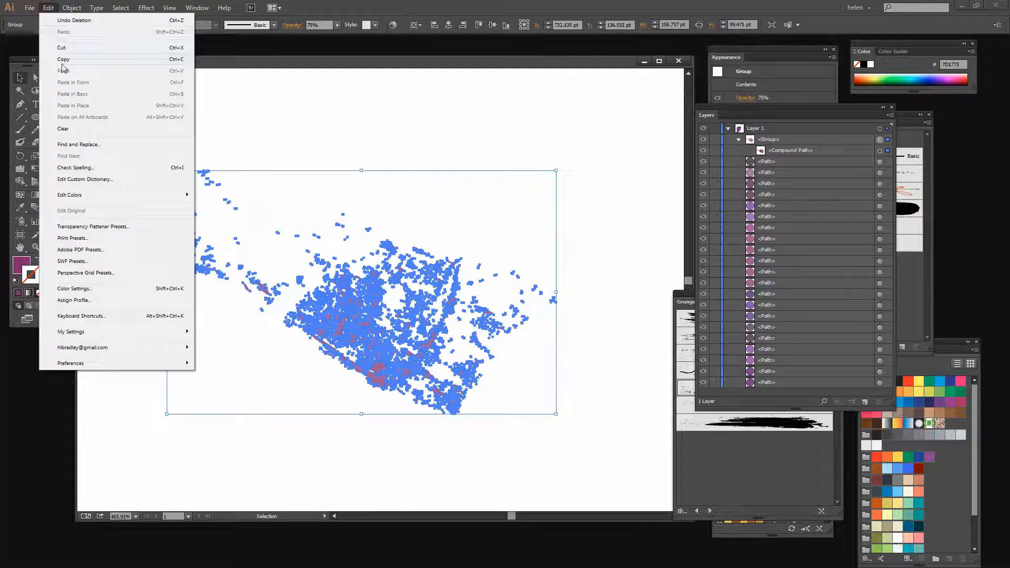
click(49, 9)
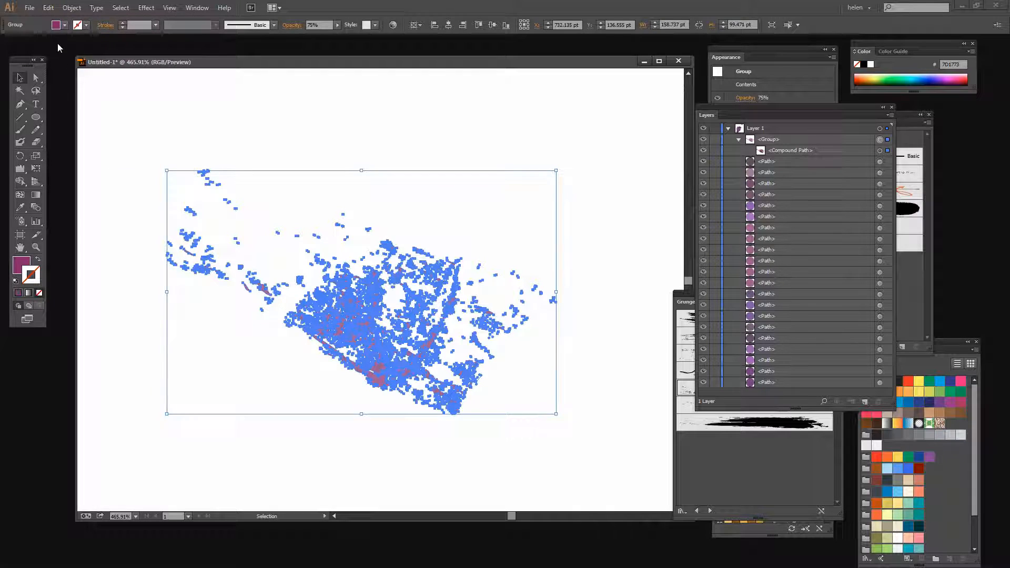
click(49, 9)
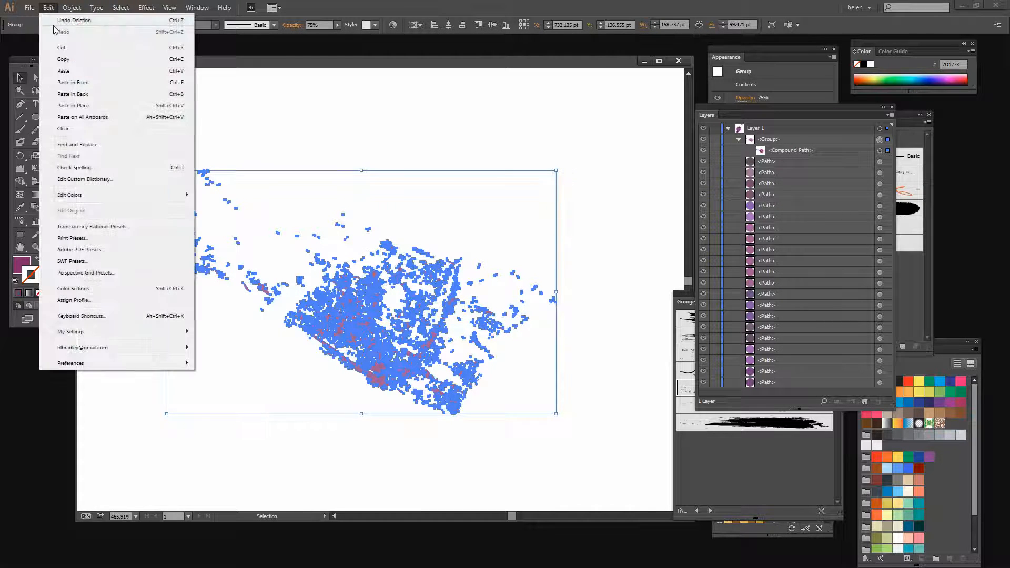
click(72, 107)
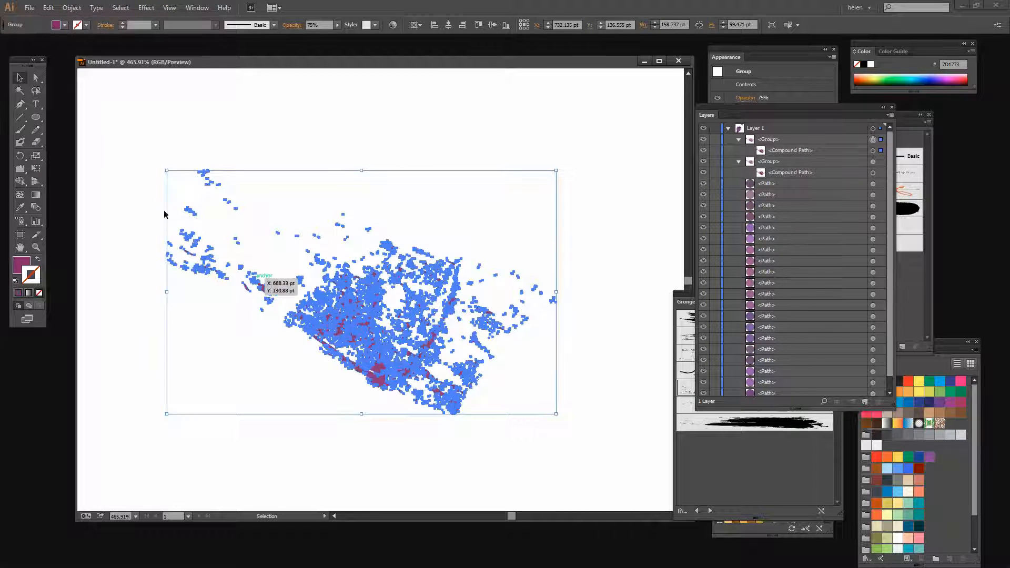
Rotate the duplicate texture across the original and scale it down to about 63 × 139 pt.
drag(163, 166, 346, 395)
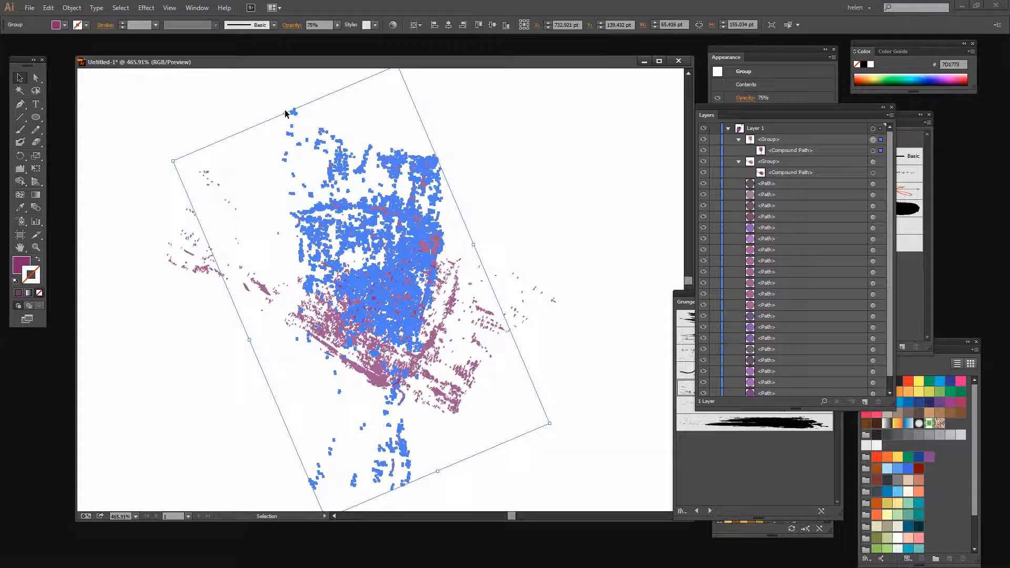
drag(286, 113, 315, 152)
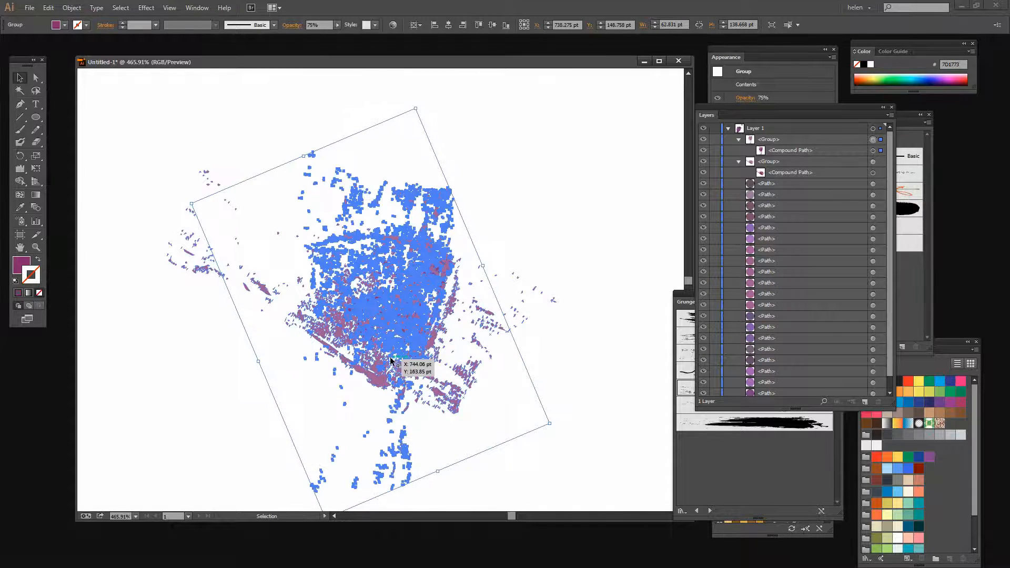
Scale the duplicate grunge texture to about 62 × 134 pt and move it up and left of the original so they overlap only partly.
drag(391, 358, 389, 347)
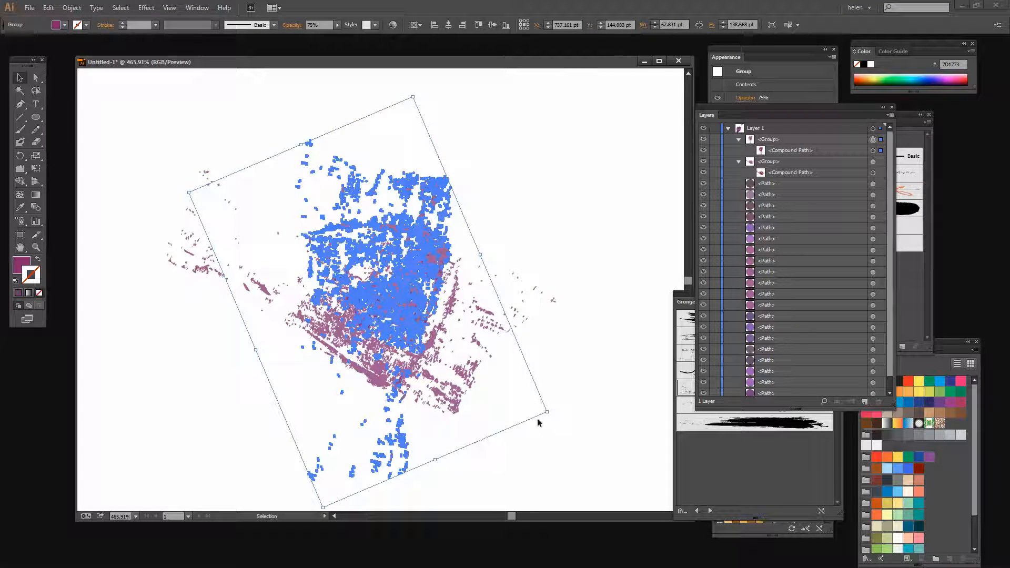
drag(437, 461, 430, 449)
drag(383, 306, 295, 296)
click(570, 407)
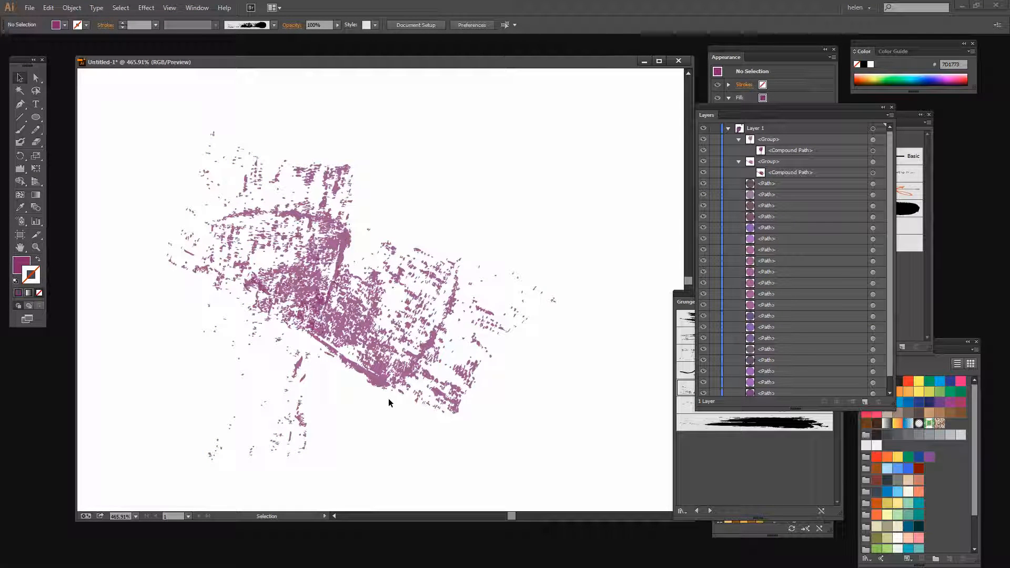
drag(388, 392, 337, 356)
drag(318, 235, 309, 223)
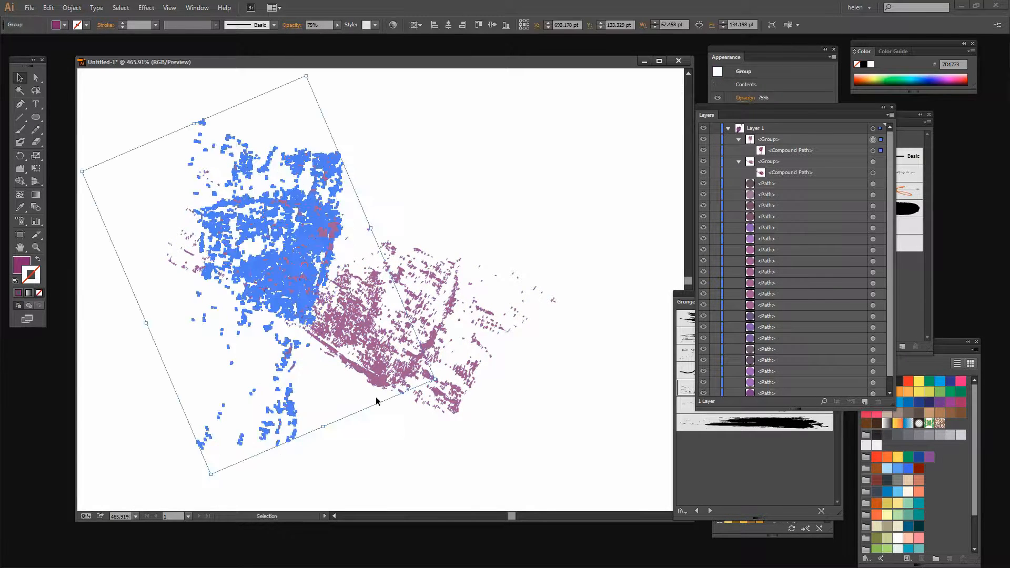
click(554, 439)
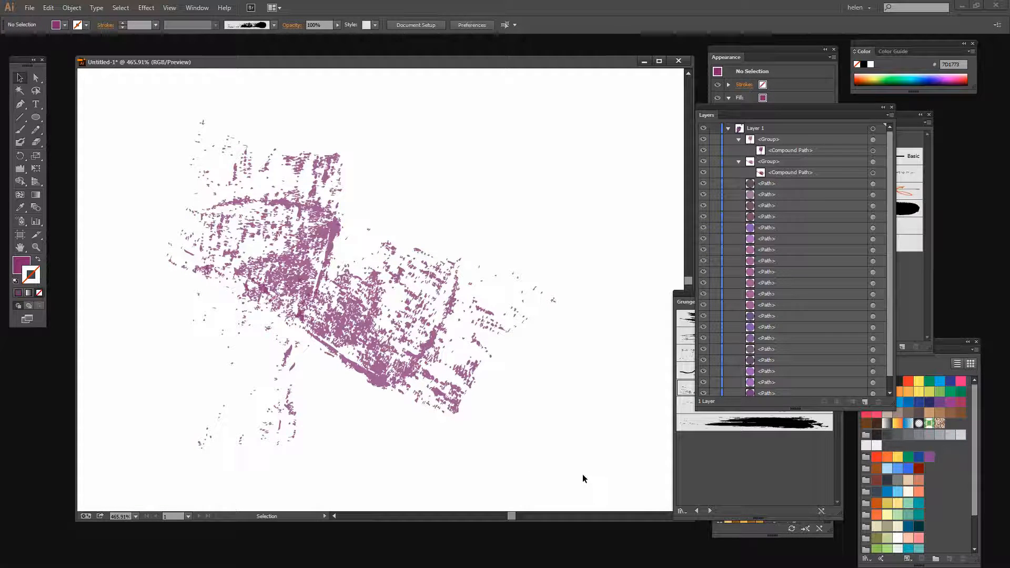
Create a new Art Brush from the two grunge texture groups together.
drag(583, 475, 121, 84)
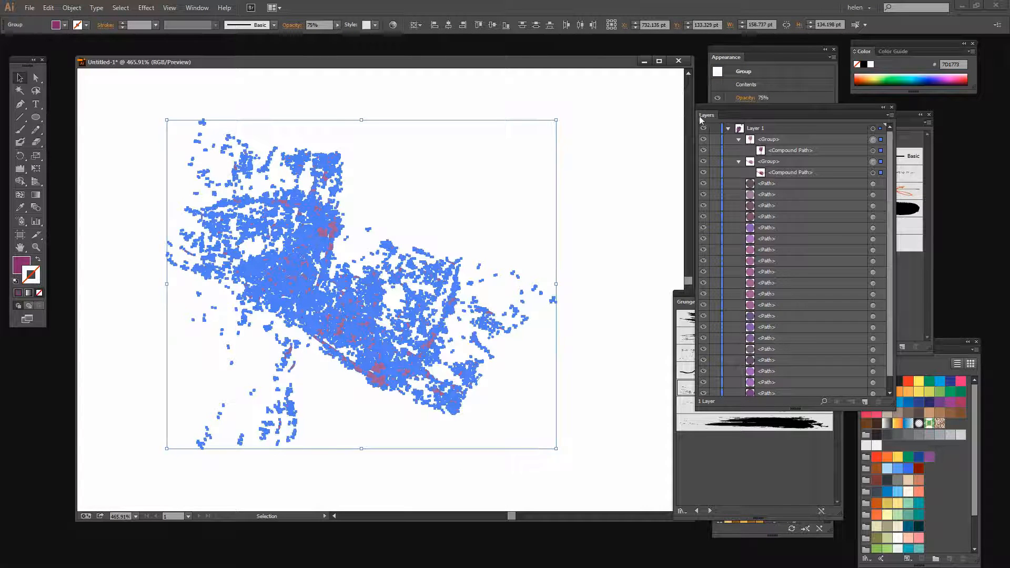
mouse_move(711, 109)
mouse_down()
mouse_move(820, 183)
mouse_move(827, 178)
mouse_up()
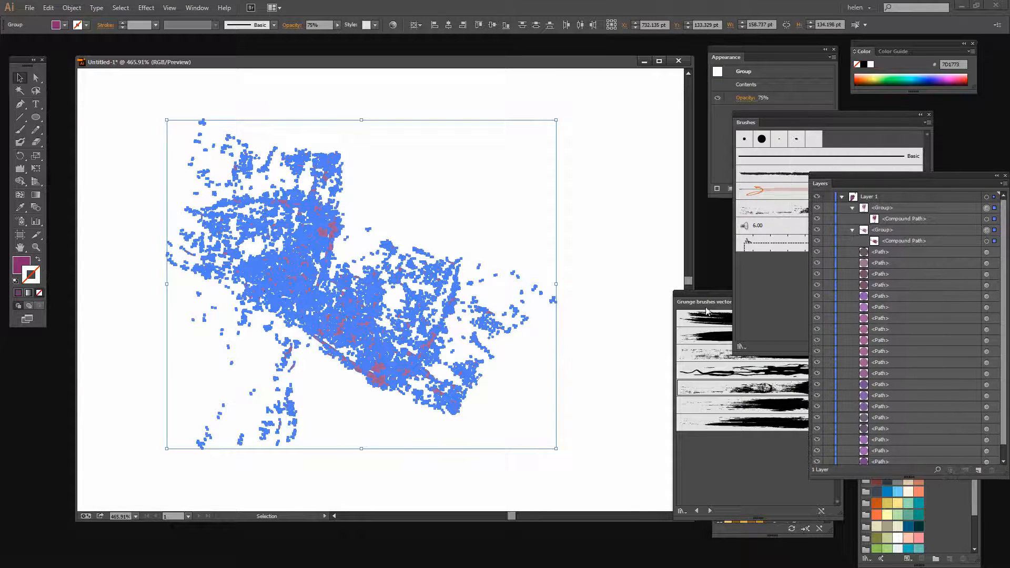
mouse_move(705, 298)
mouse_down()
mouse_move(574, 289)
mouse_move(825, 339)
mouse_up()
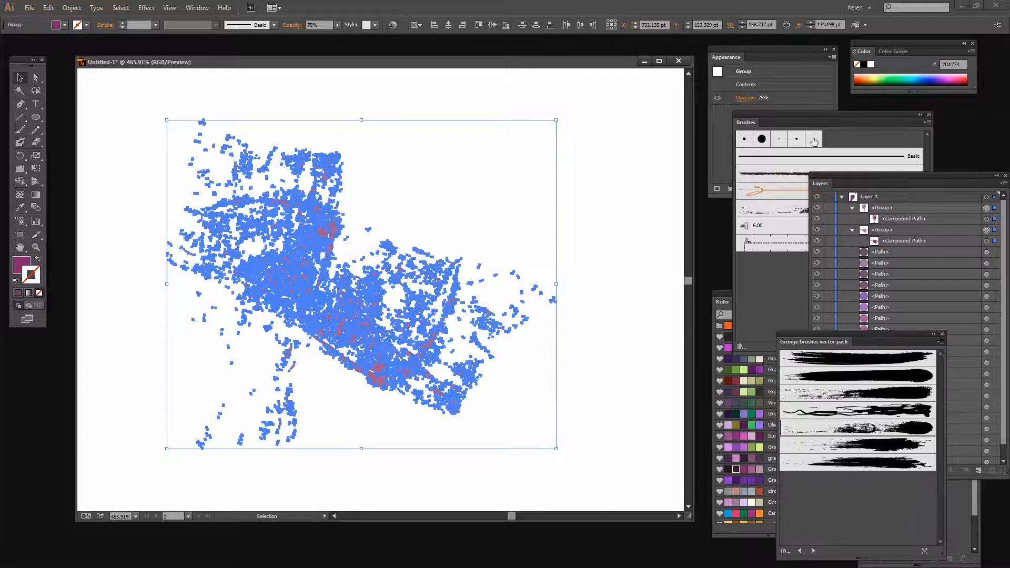
drag(794, 120, 608, 91)
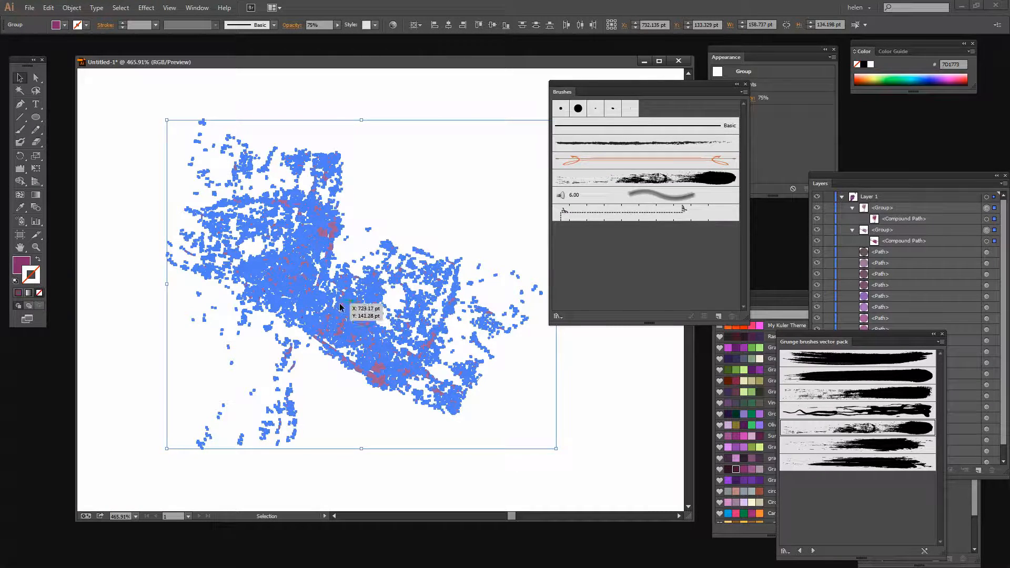
drag(339, 303, 569, 250)
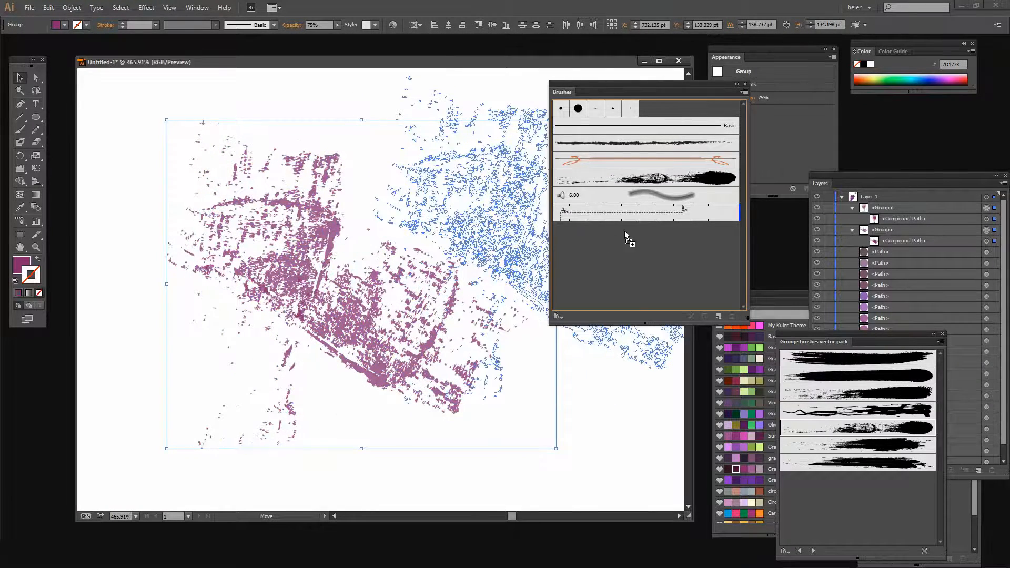
drag(717, 227, 717, 228)
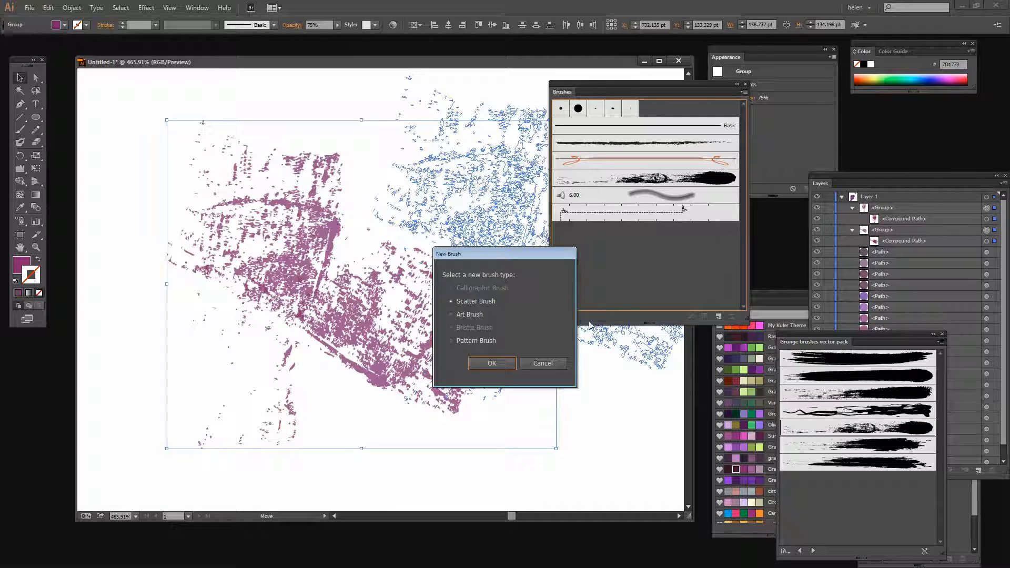
click(450, 314)
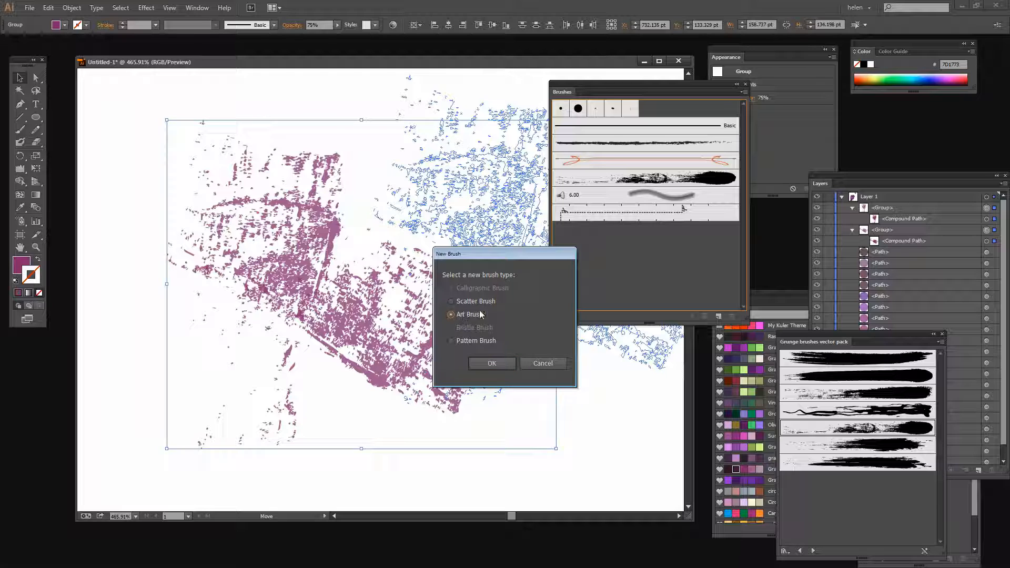
click(489, 364)
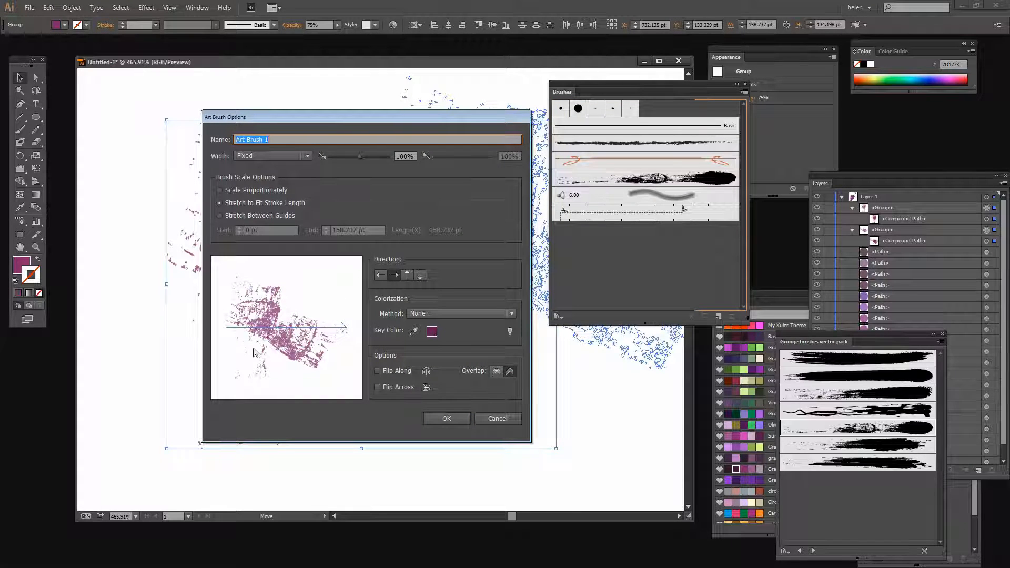
Set the art brush's colorization method to Tints and Shades and its direction to upward, and save the brush.
click(440, 313)
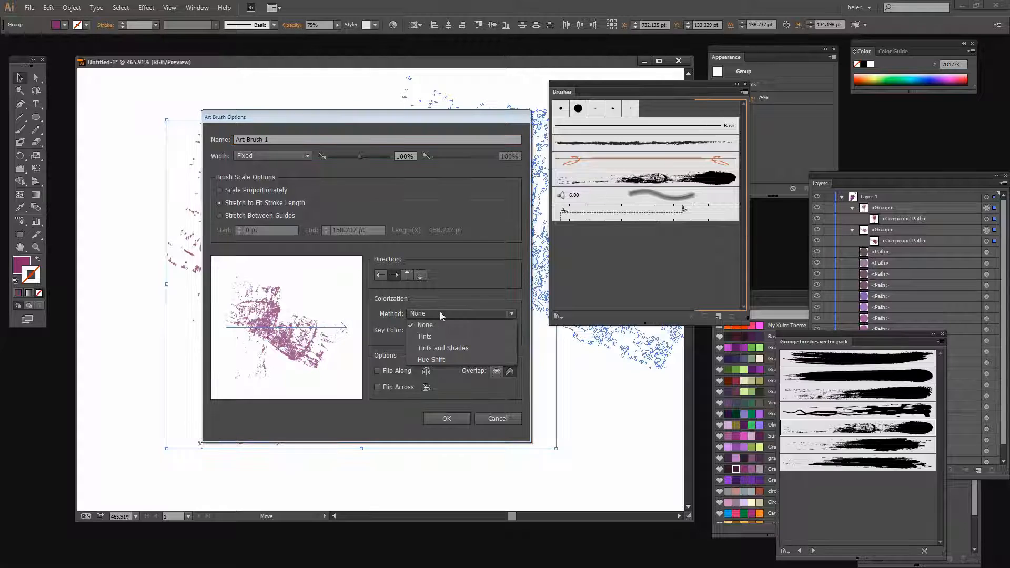
click(430, 347)
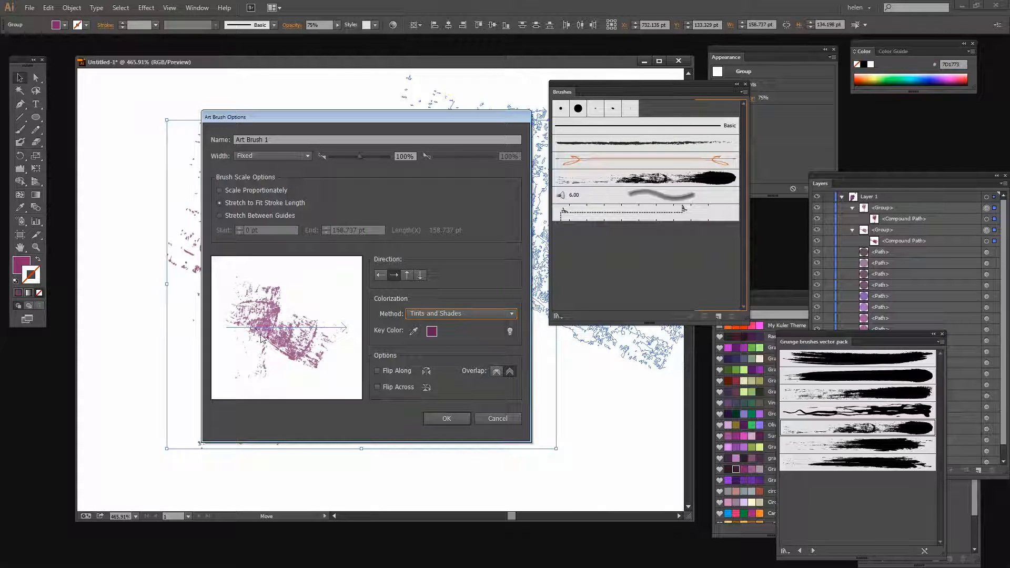
click(407, 275)
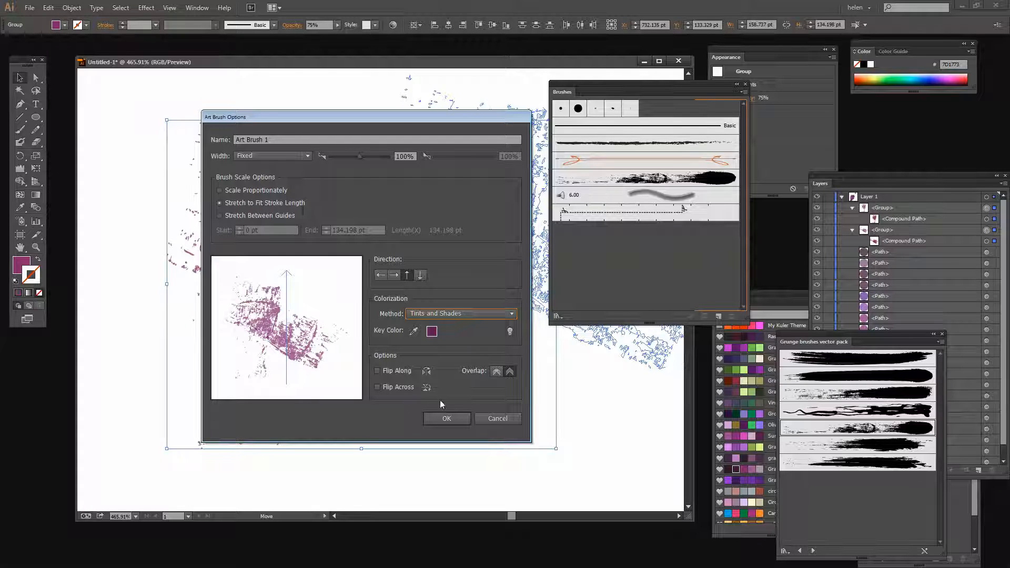
click(449, 418)
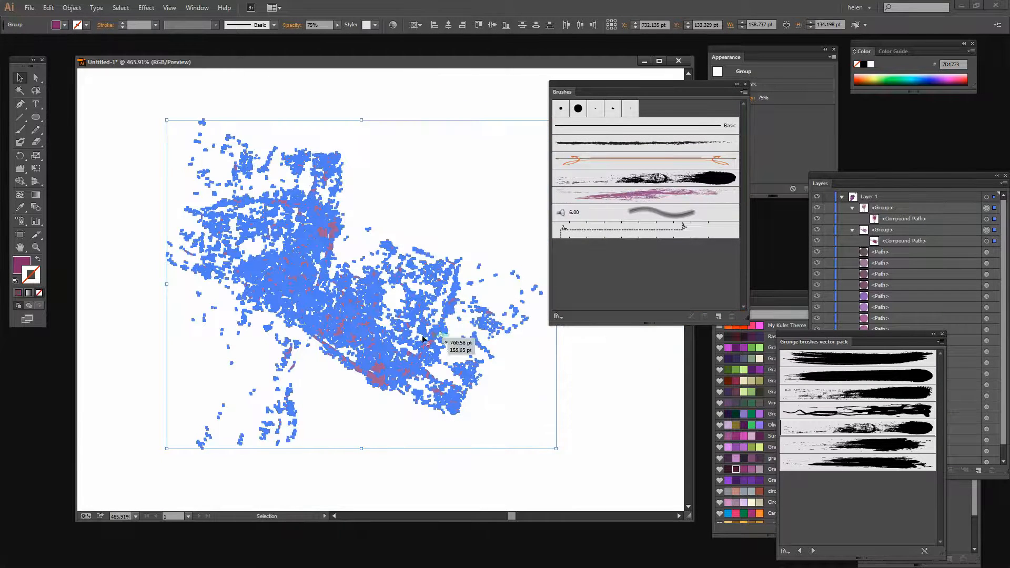
Delete both grunge texture groups from the artwork and close the Grunge brushes vector pack library.
drag(553, 484, 122, 109)
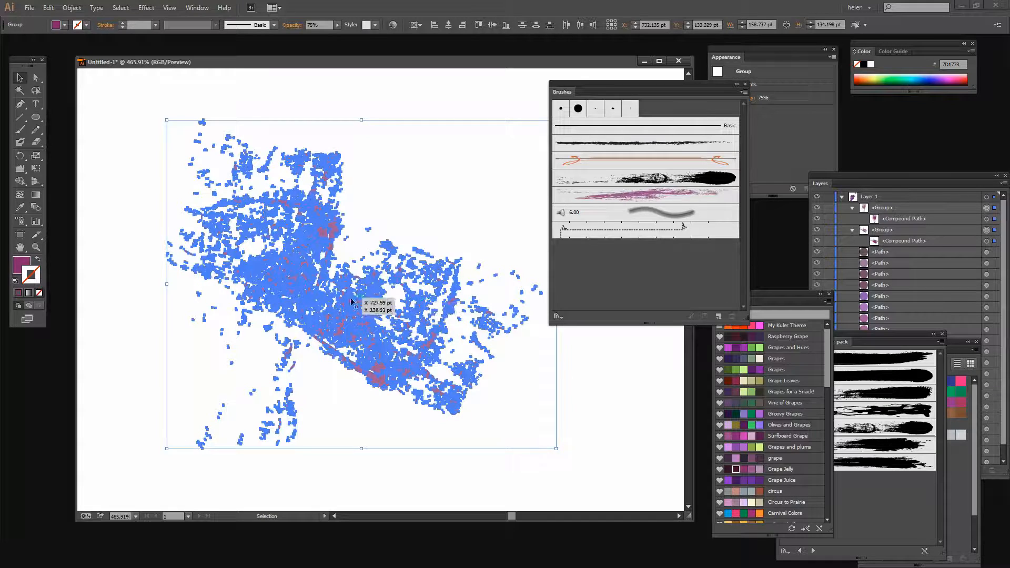
key(Delete)
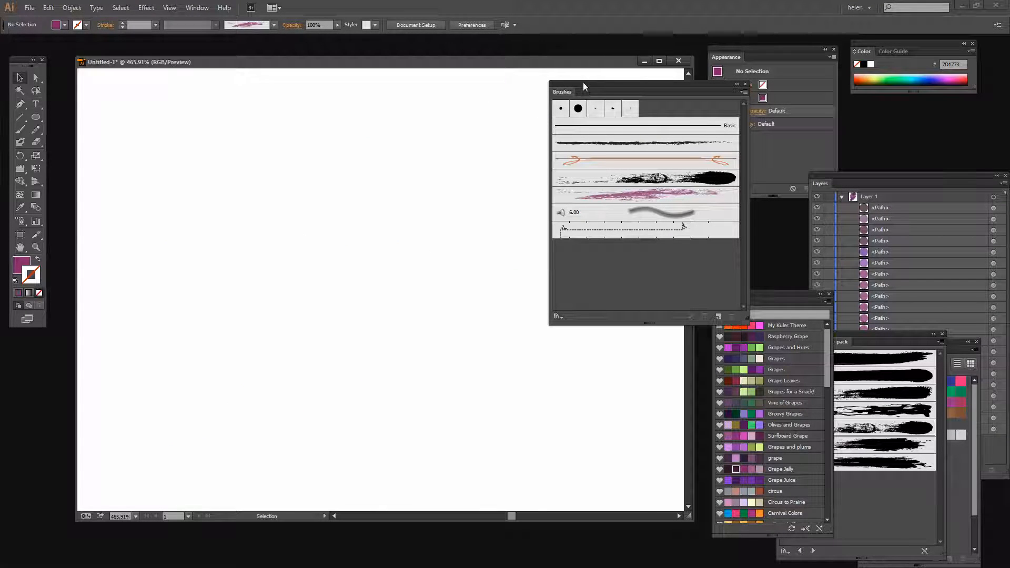
mouse_move(582, 88)
mouse_down()
mouse_move(750, 87)
mouse_move(779, 71)
mouse_up()
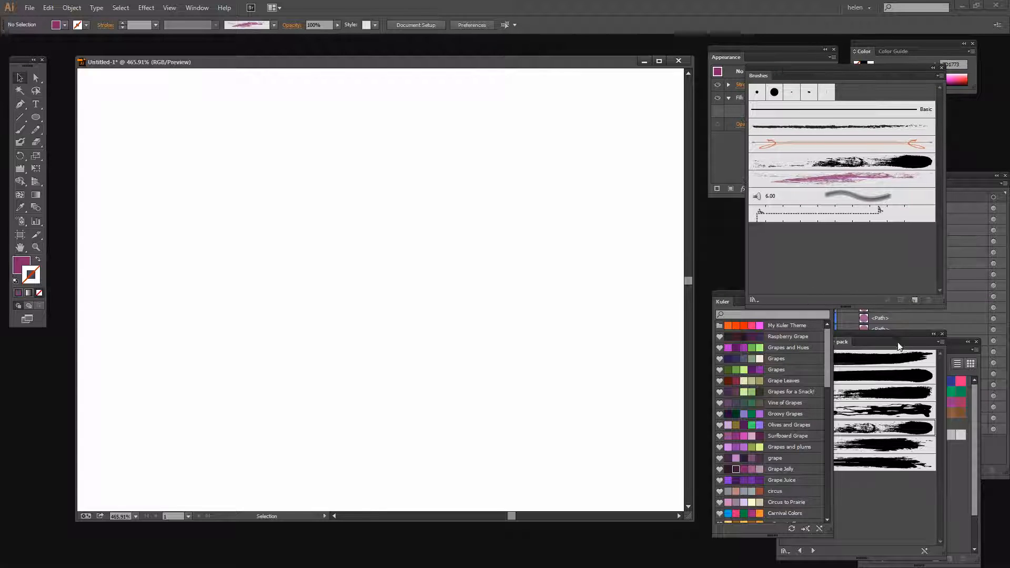
drag(898, 342, 879, 340)
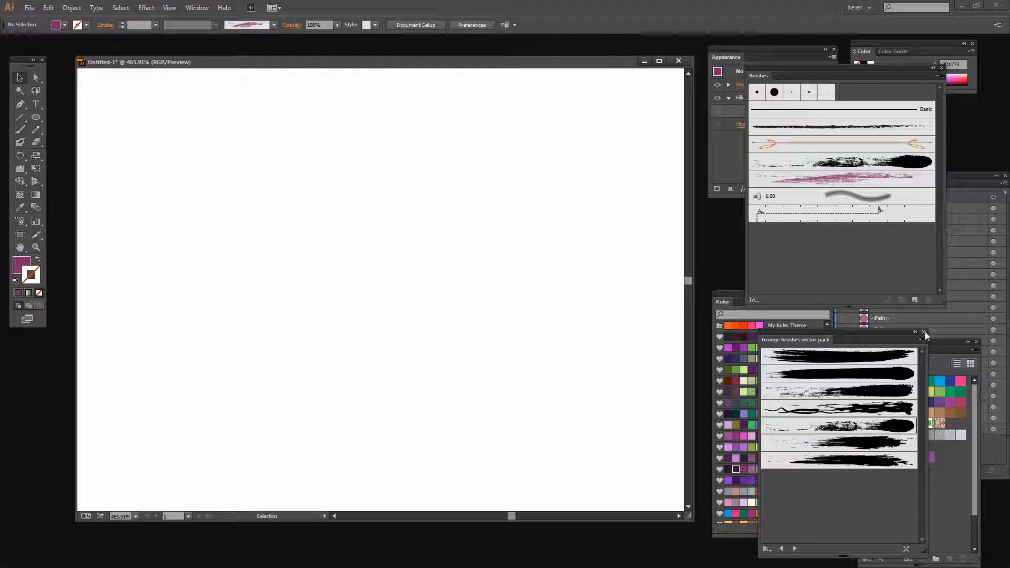
click(922, 331)
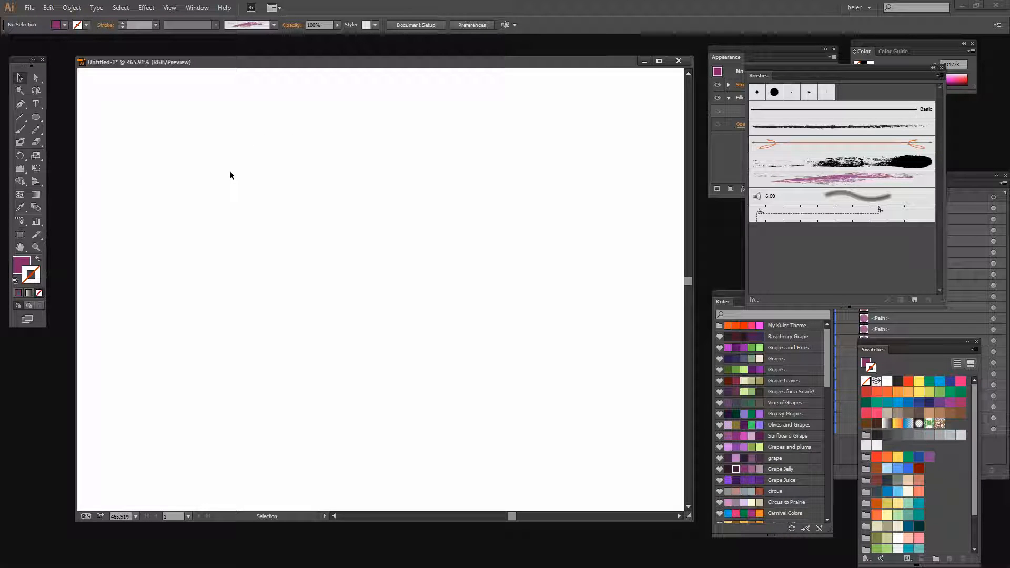
Turn on Draw Inside mode for the purple circle at the upper left of the grape bunch and choose the Paintbrush tool.
key(ctrl+0)
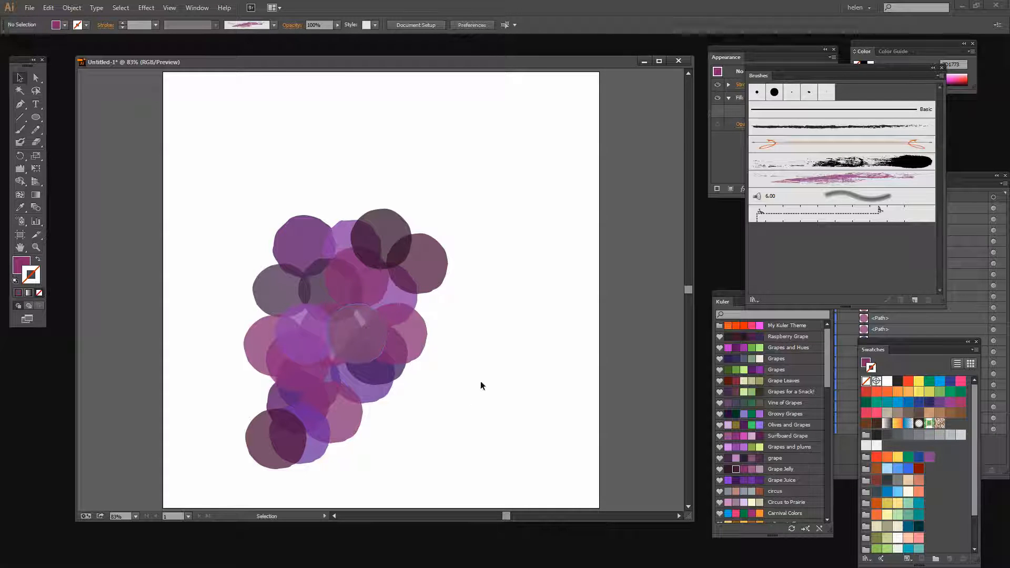
scroll(480, 380, down, 1)
scroll(481, 385, down, 1)
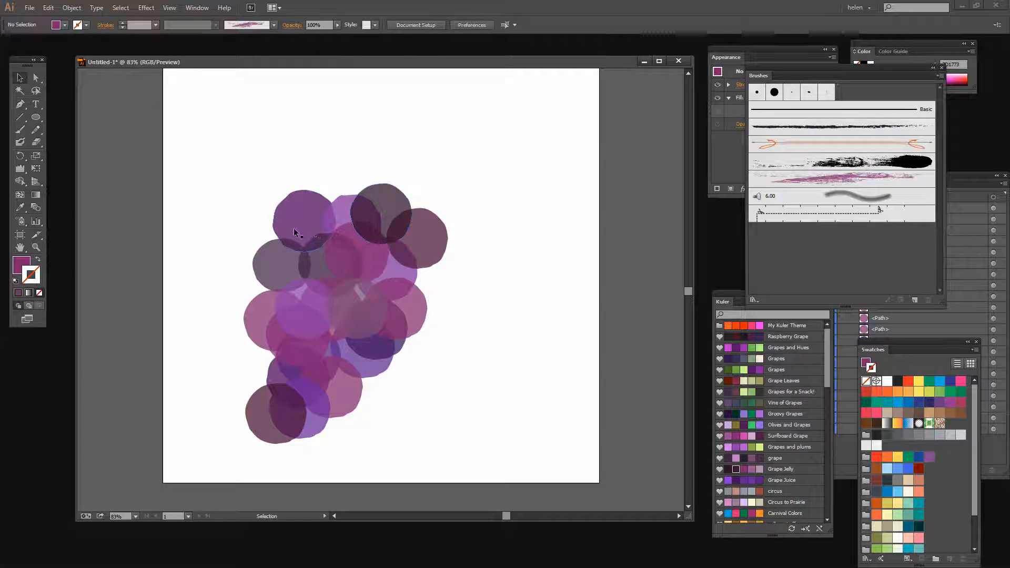
click(291, 214)
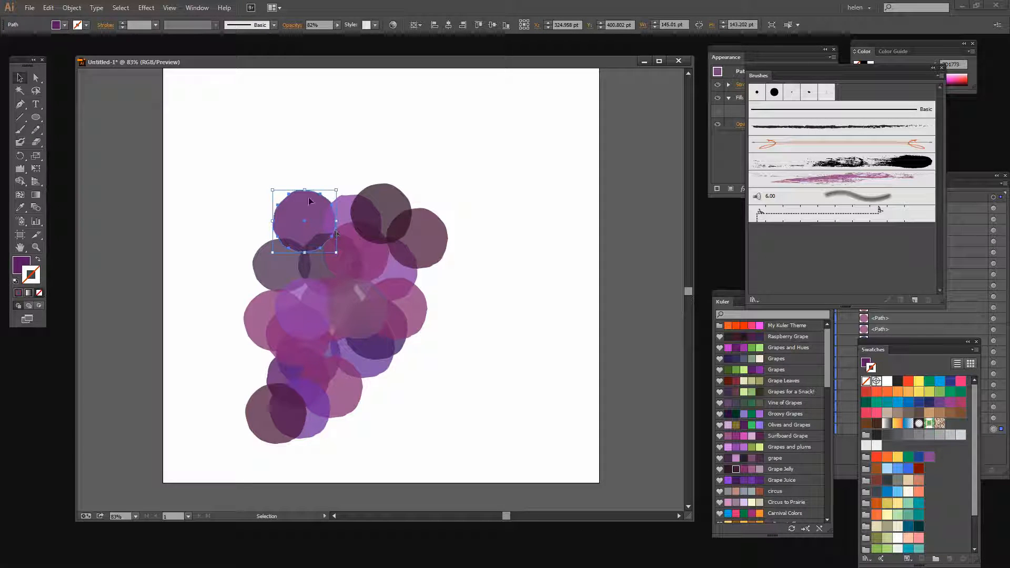
click(39, 306)
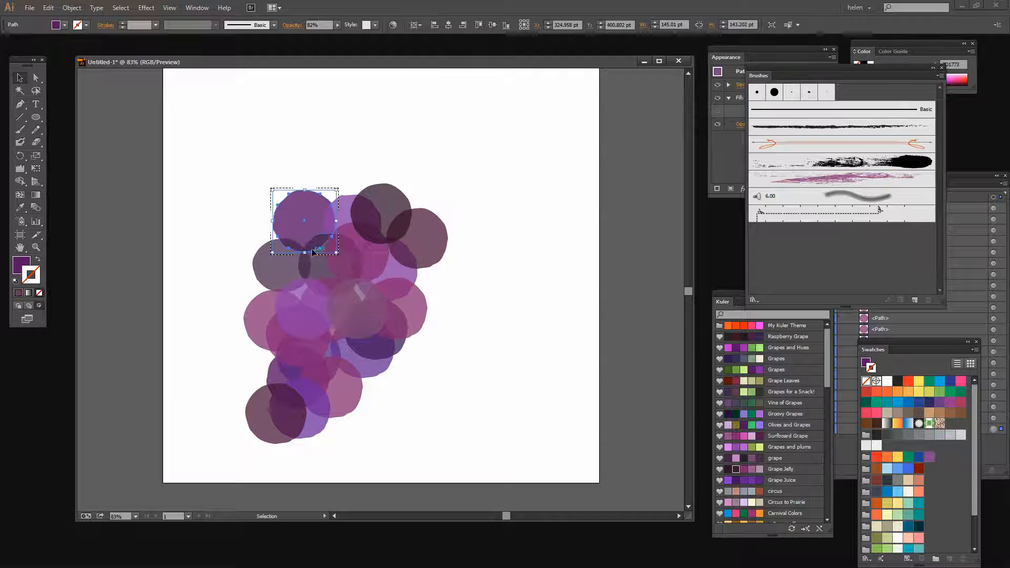
click(21, 132)
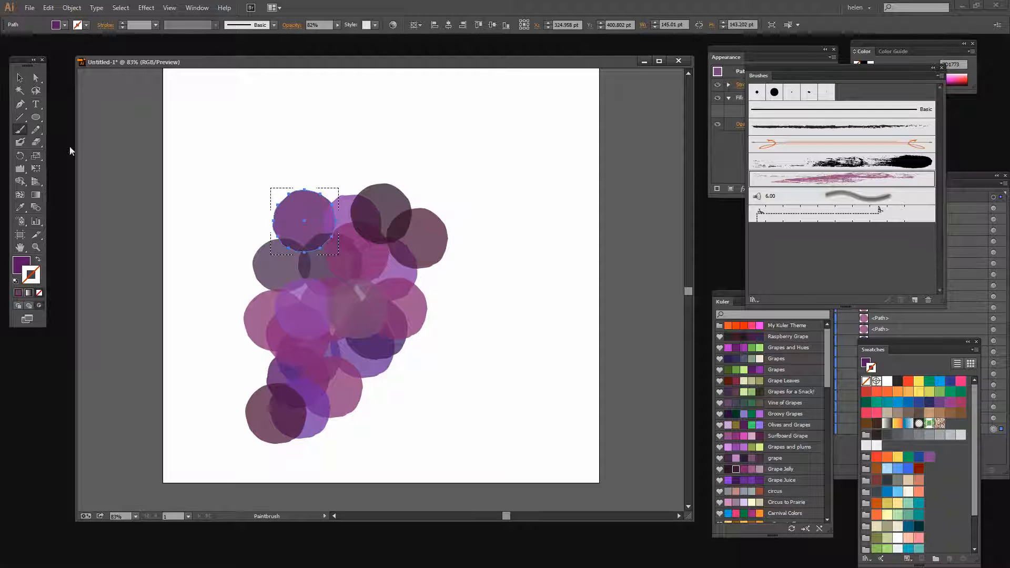
click(831, 179)
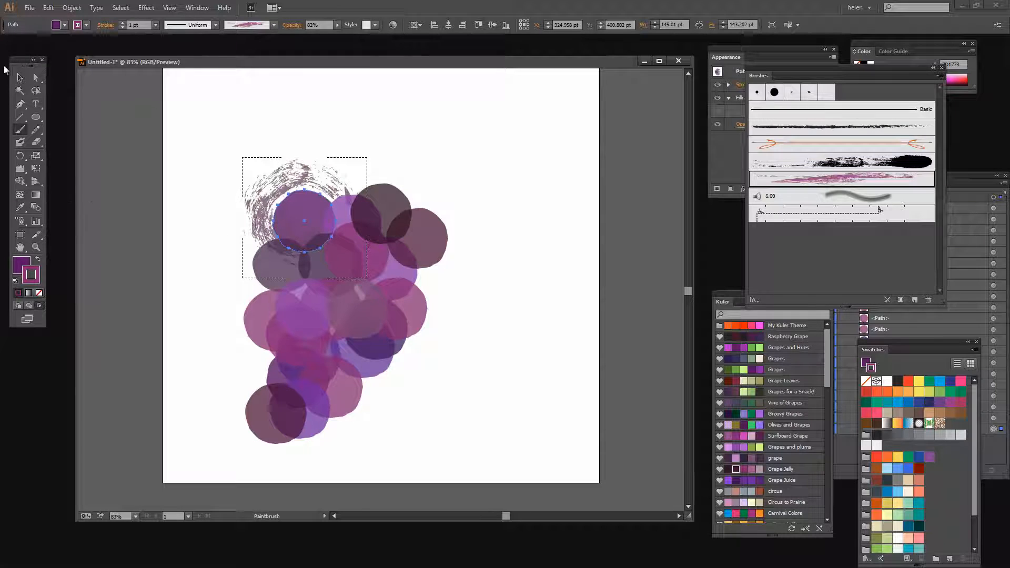
click(49, 7)
click(62, 18)
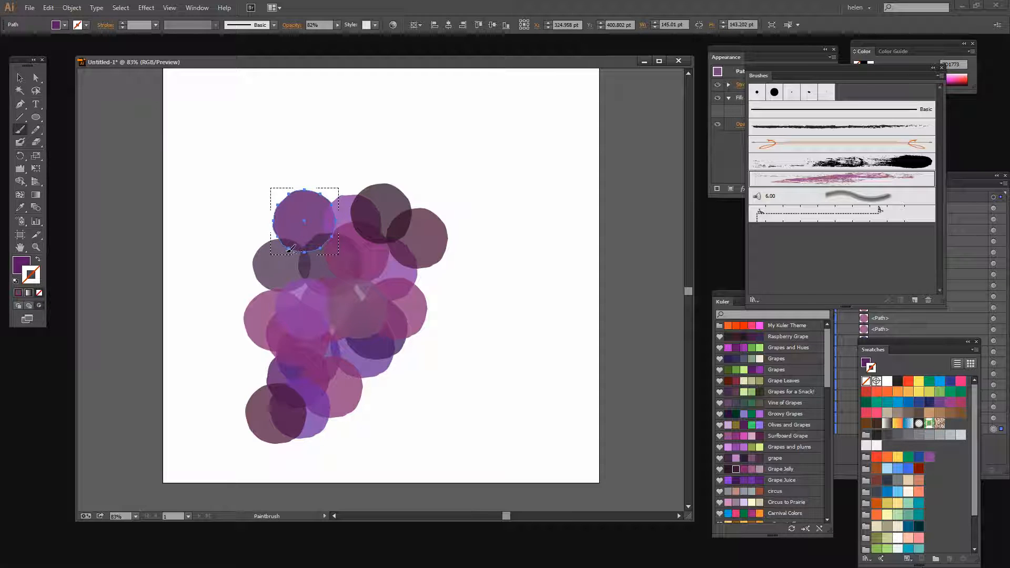
Paint the new grunge art brush inside the upper-left purple circle, and return to Draw Normal mode.
drag(297, 202, 330, 219)
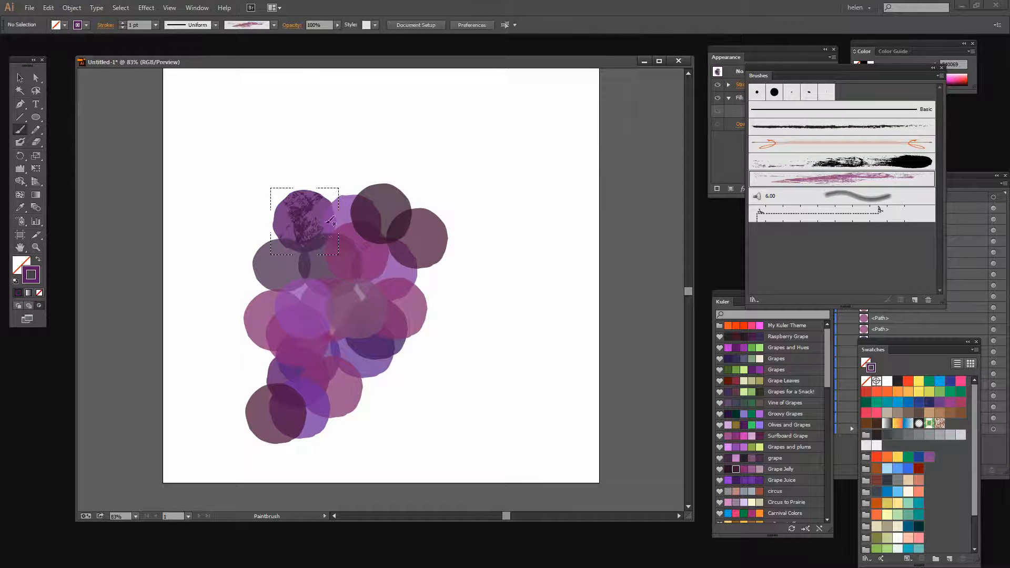
drag(309, 213, 334, 231)
click(17, 306)
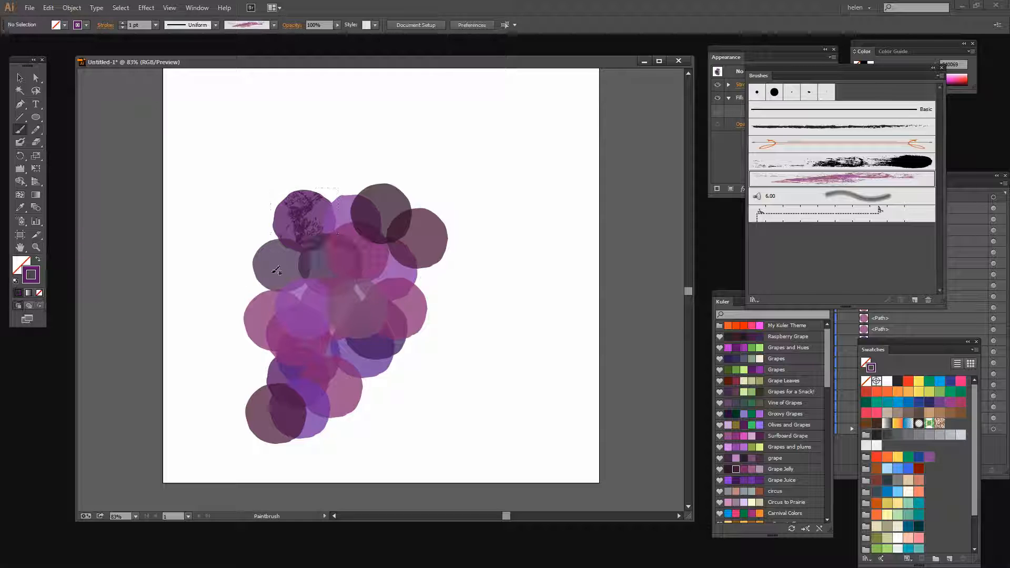
Paint the grunge art brush inside the grey-purple circle below the textured one using Draw Inside mode, and return to Draw Normal mode.
click(18, 76)
click(277, 267)
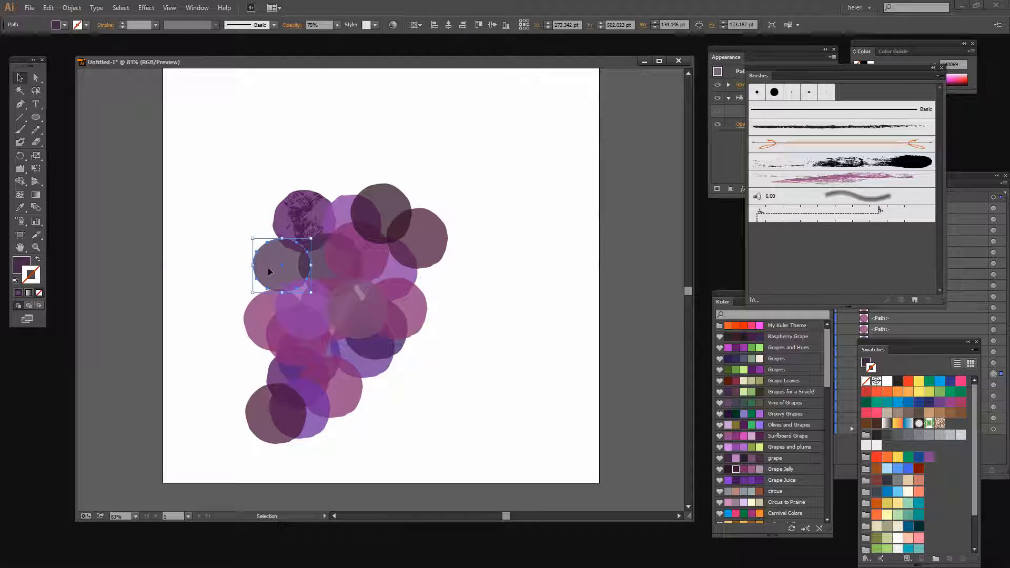
click(39, 305)
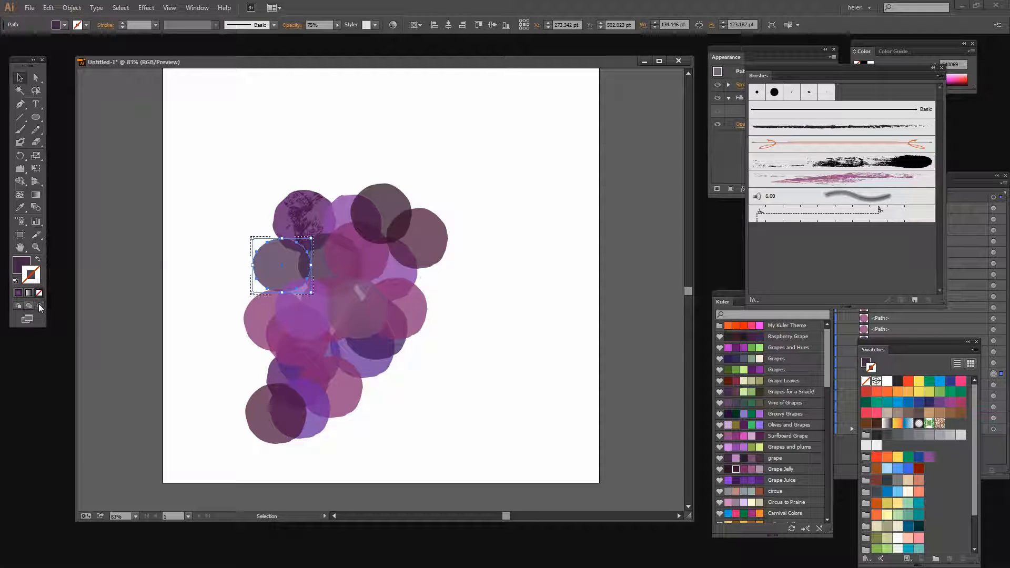
click(20, 130)
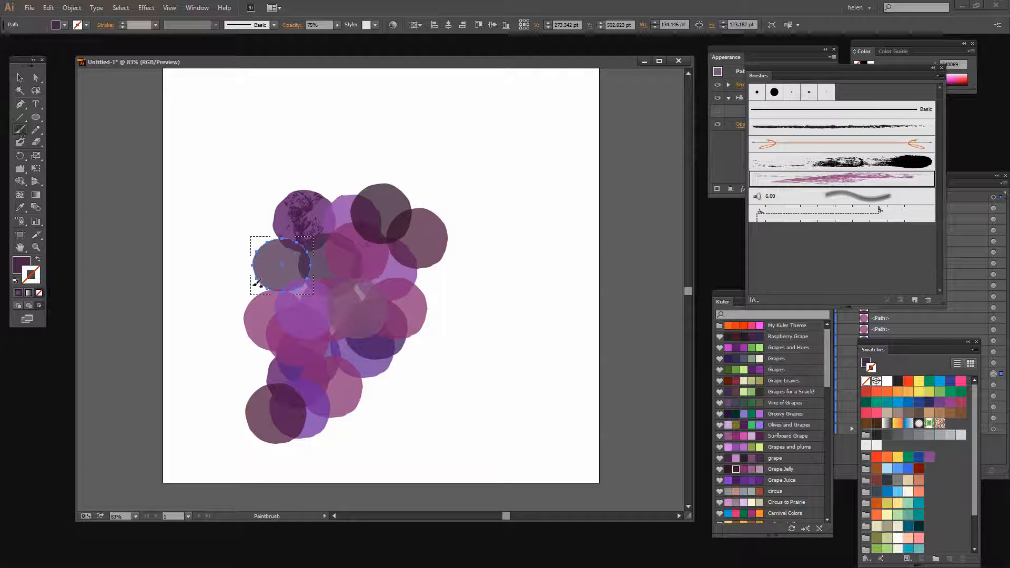
mouse_move(257, 284)
mouse_down()
mouse_move(318, 258)
mouse_move(273, 263)
mouse_up()
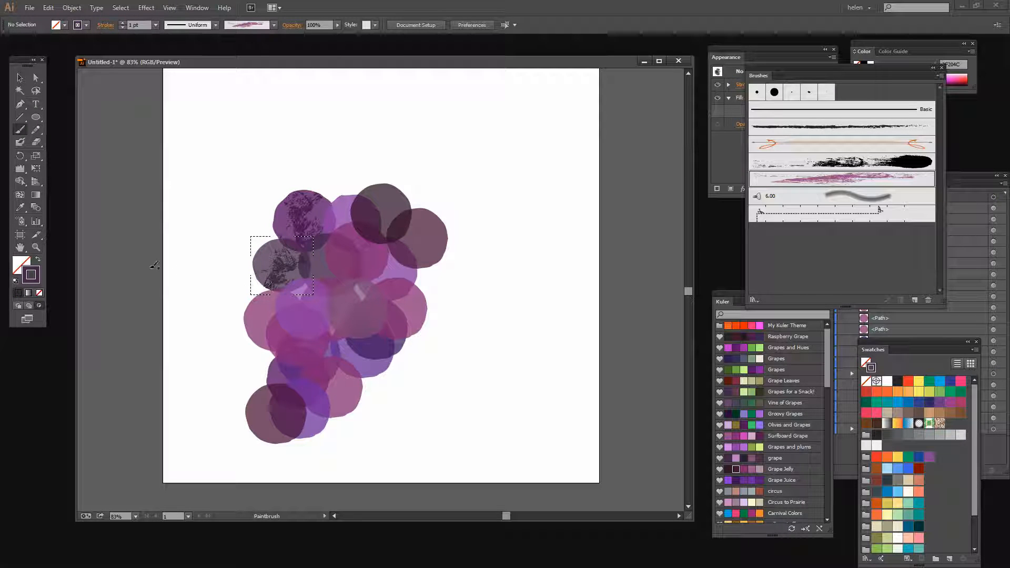
click(17, 304)
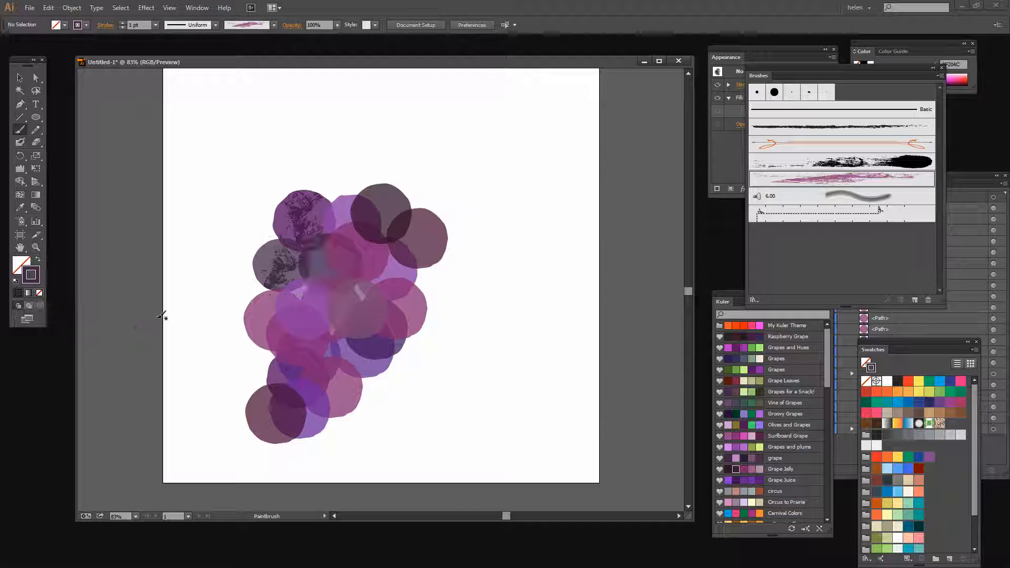
Paint the grunge art brush inside the dark circle at the top of the bunch using Draw Inside mode, and return to Draw Normal mode.
click(20, 77)
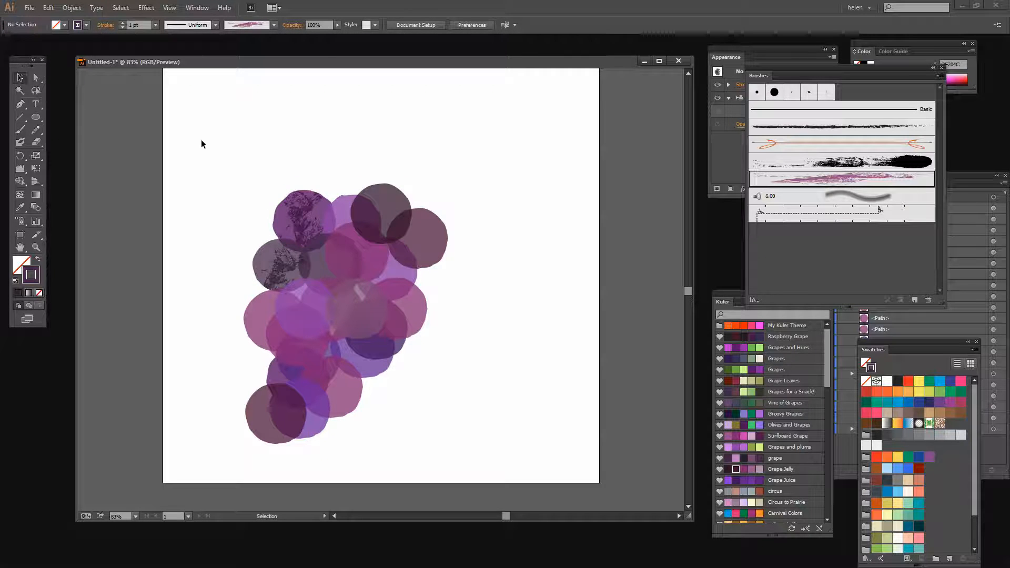
click(382, 210)
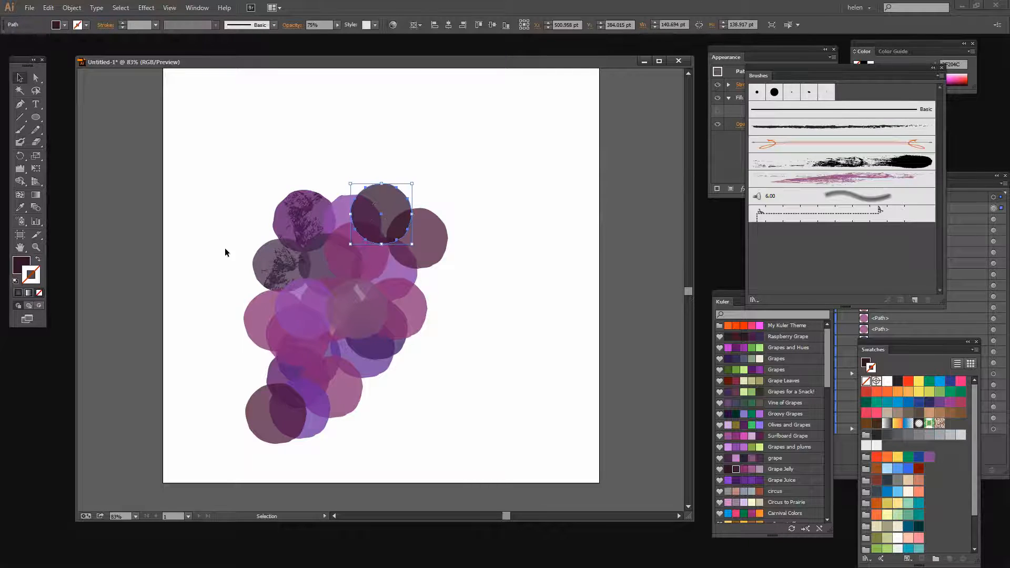
click(39, 306)
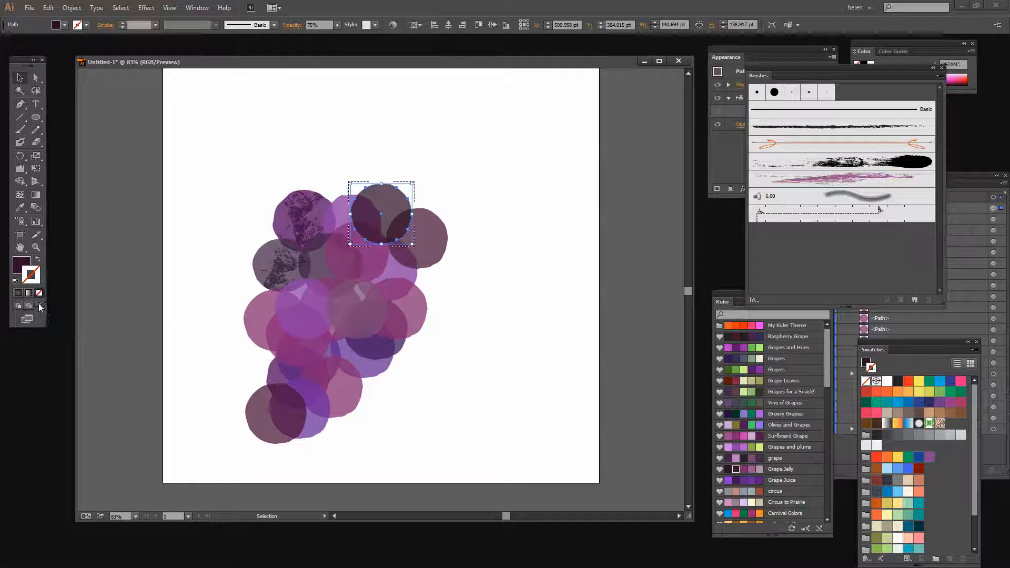
click(19, 130)
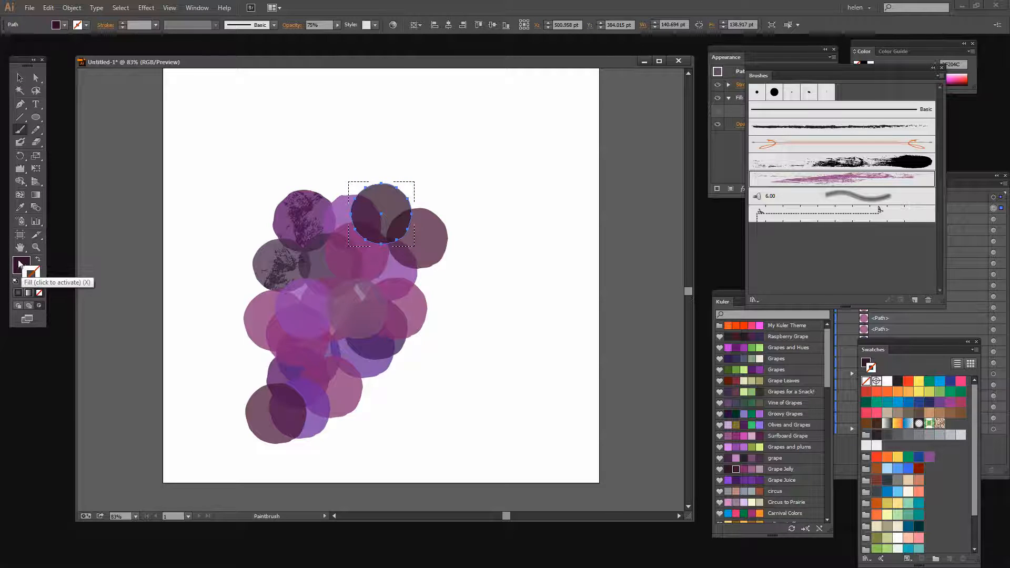
key(x)
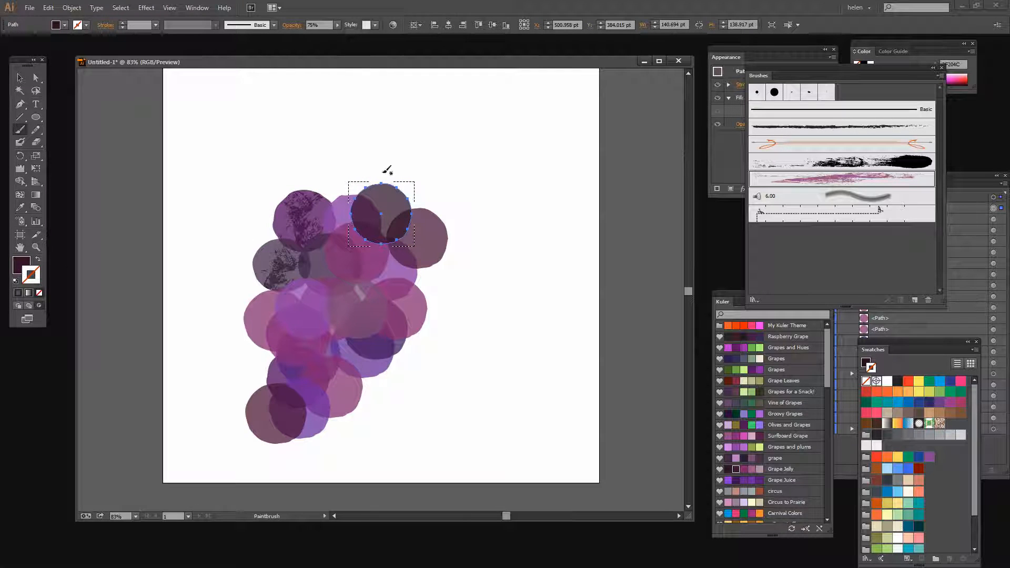
drag(383, 202, 392, 234)
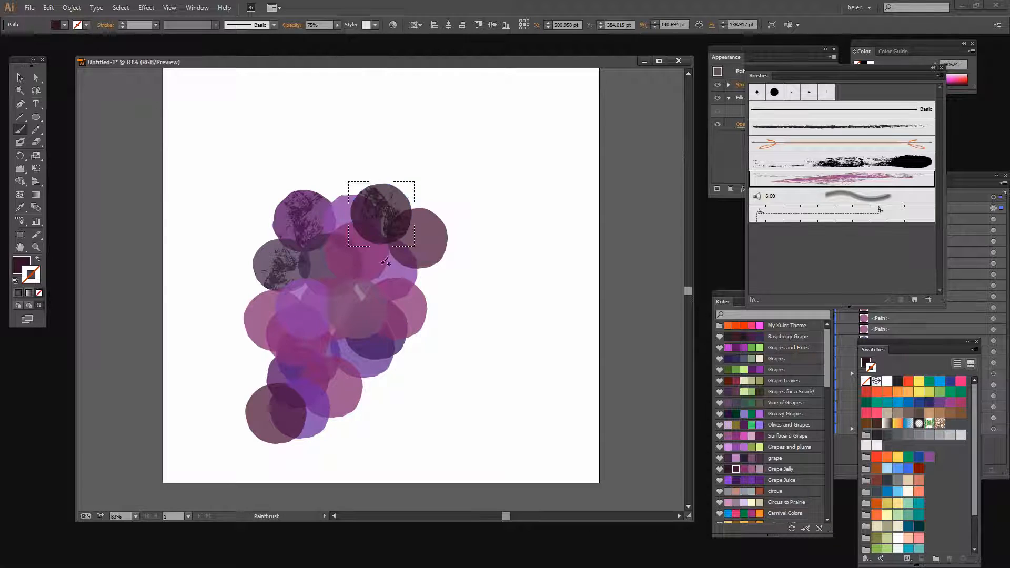
click(17, 305)
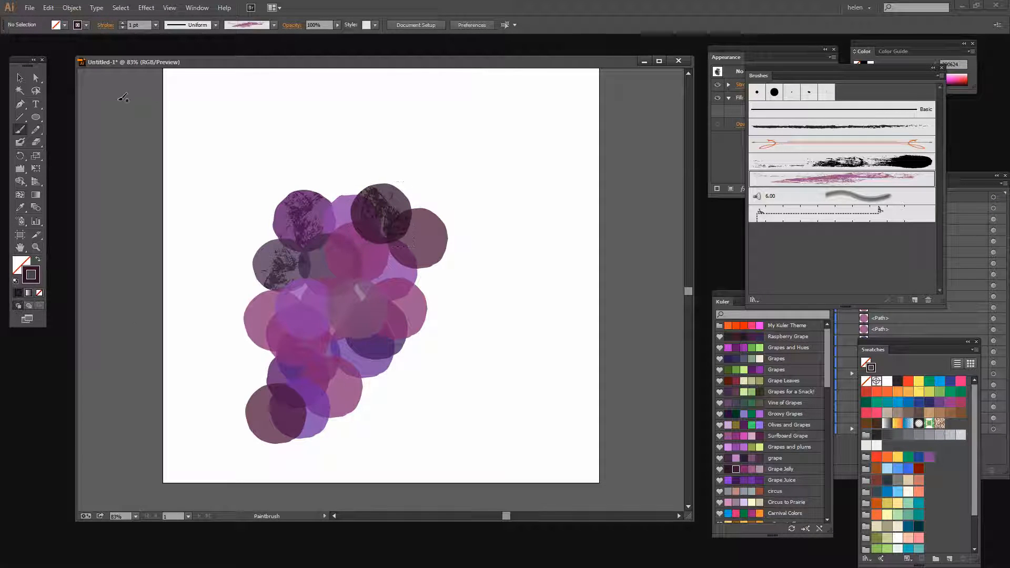
Paint a grunge art brush stroke across the inside of the far-right maroon circle in Draw Inside mode, and return to Draw Normal mode.
click(20, 78)
click(430, 244)
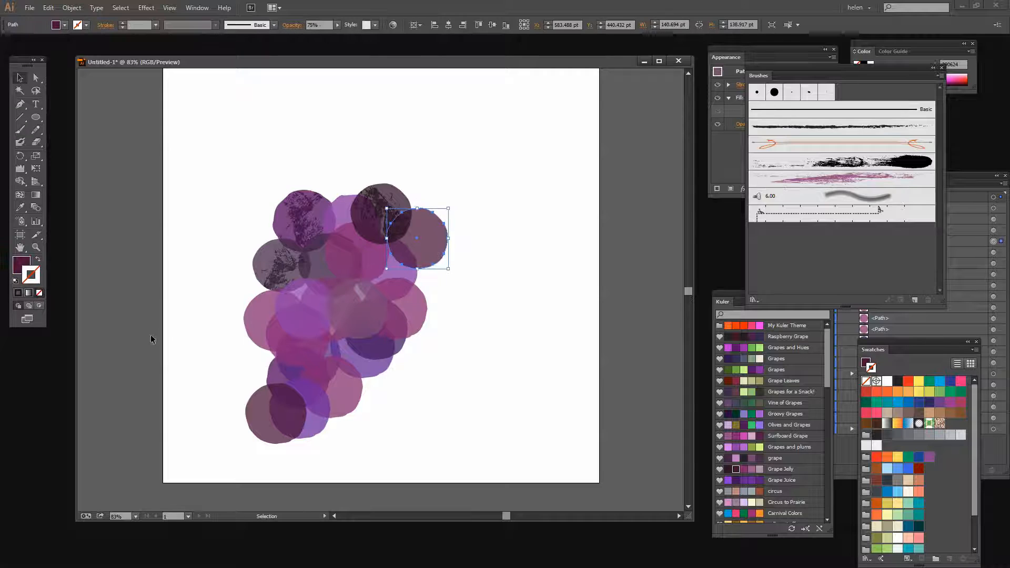
click(39, 305)
key(b)
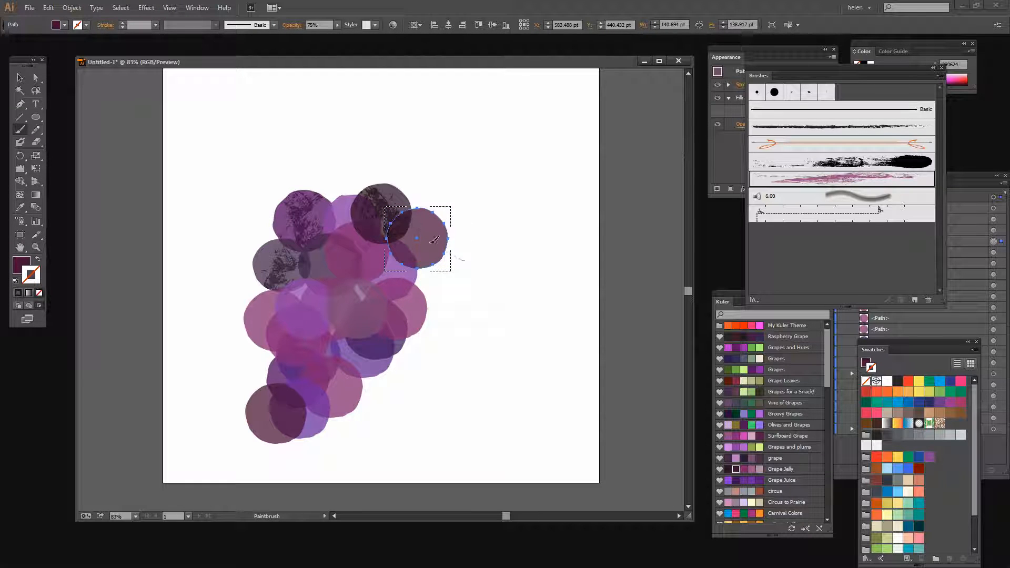
drag(433, 240, 363, 225)
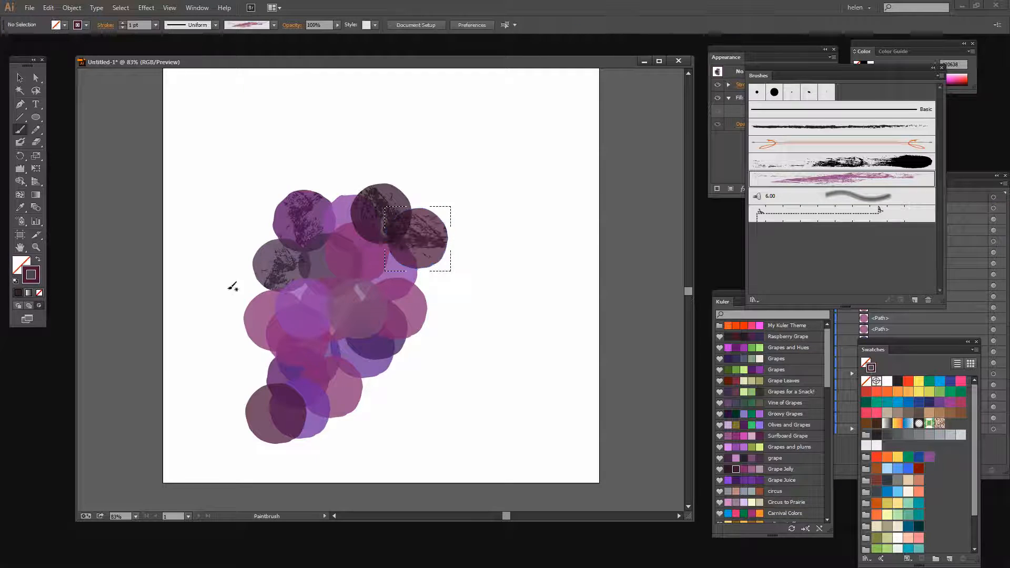
click(16, 305)
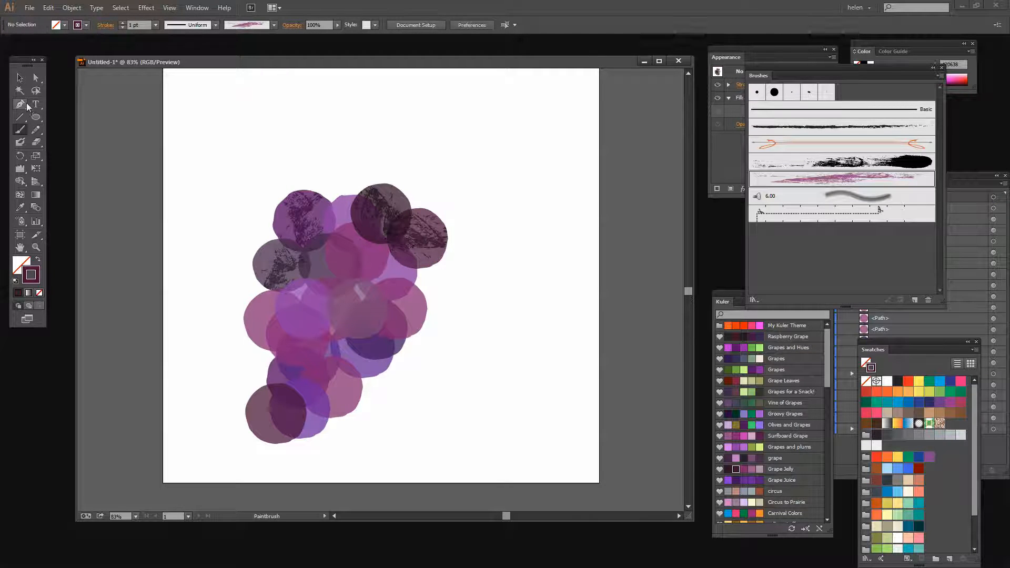
Paint the grunge art brush inside the grey-purple circle between the textured grey one and the magenta one, and return to Draw Normal mode.
click(36, 90)
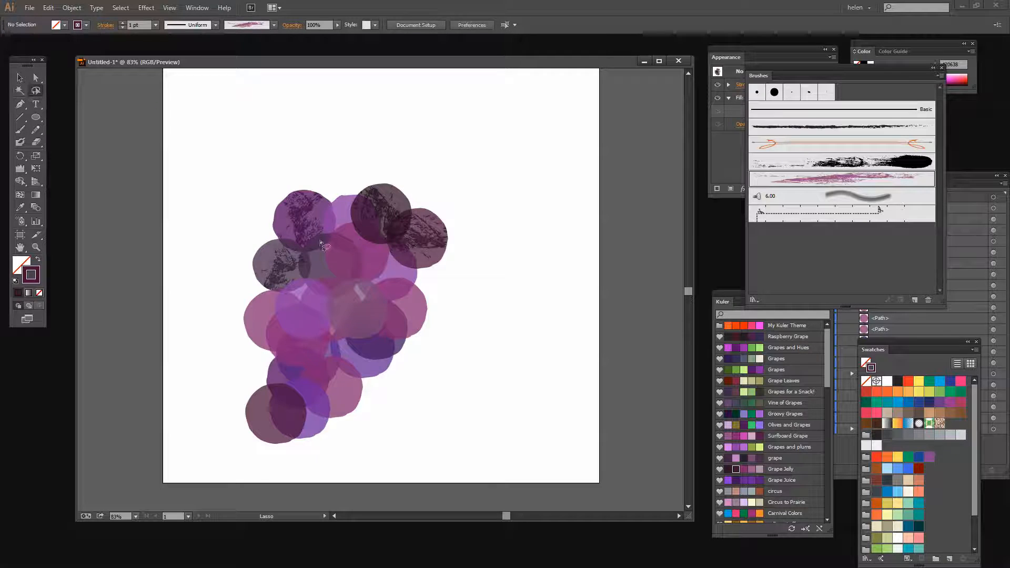
click(20, 77)
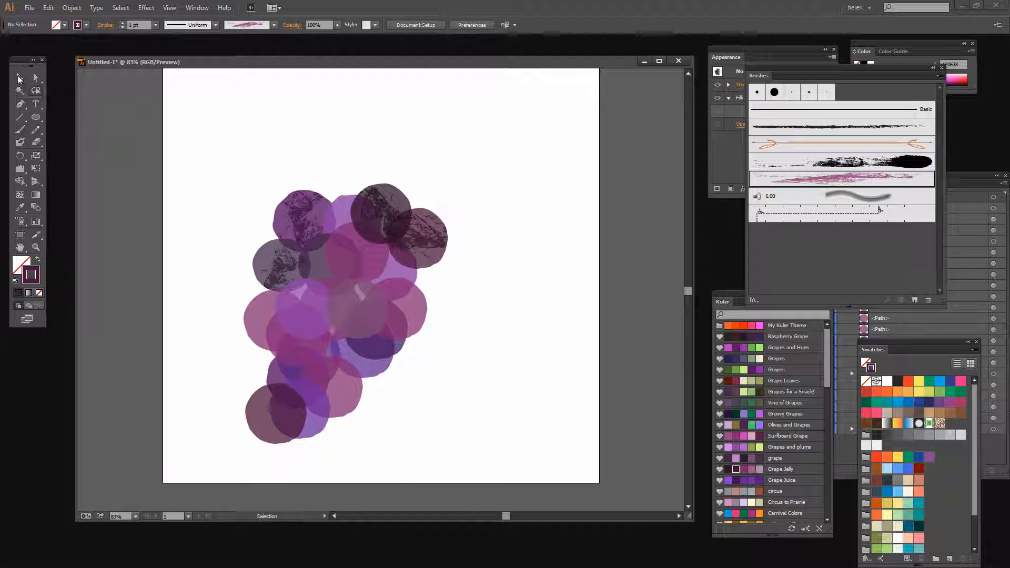
click(315, 266)
click(39, 306)
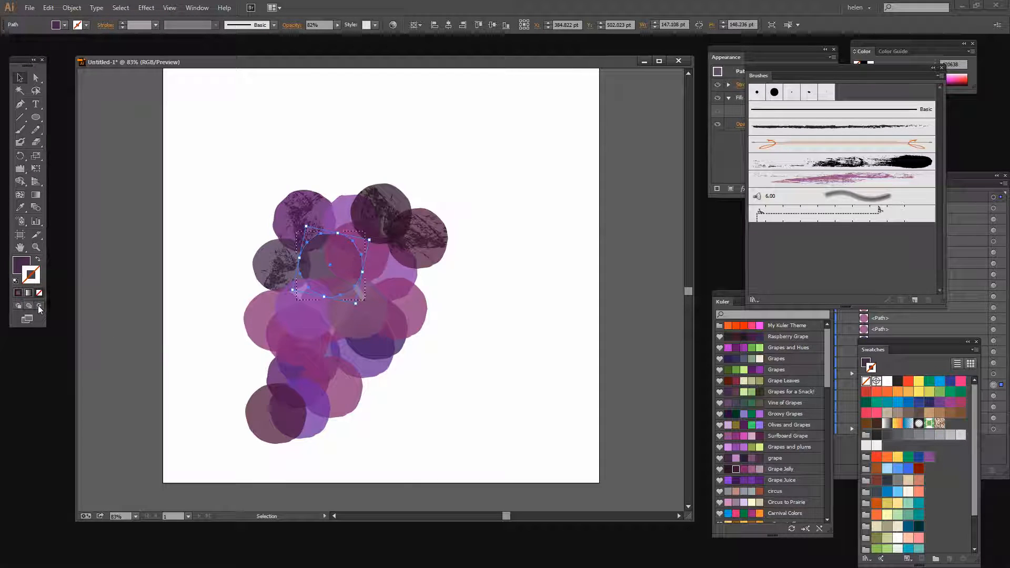
click(20, 130)
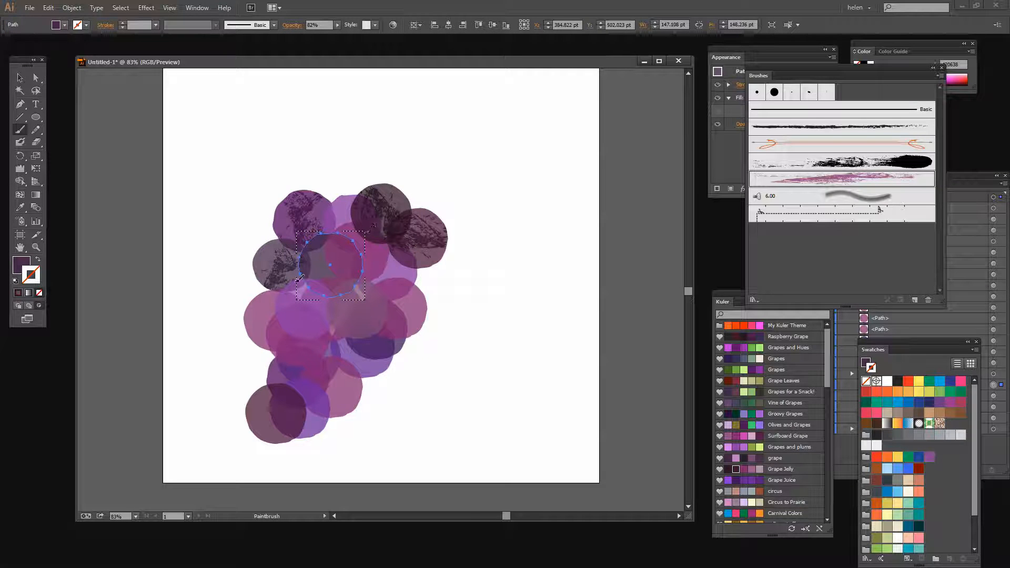
drag(339, 244, 315, 279)
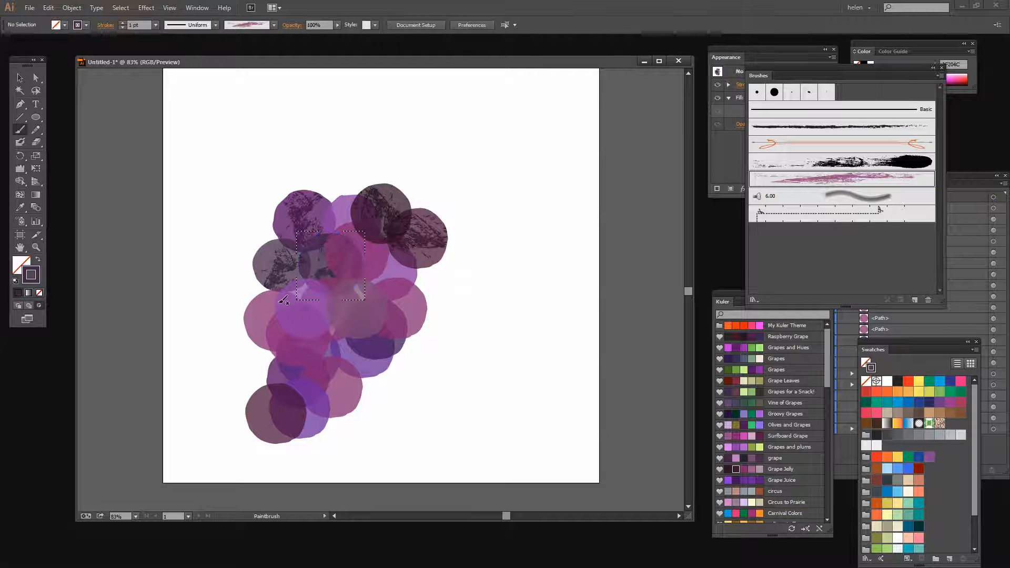
click(17, 306)
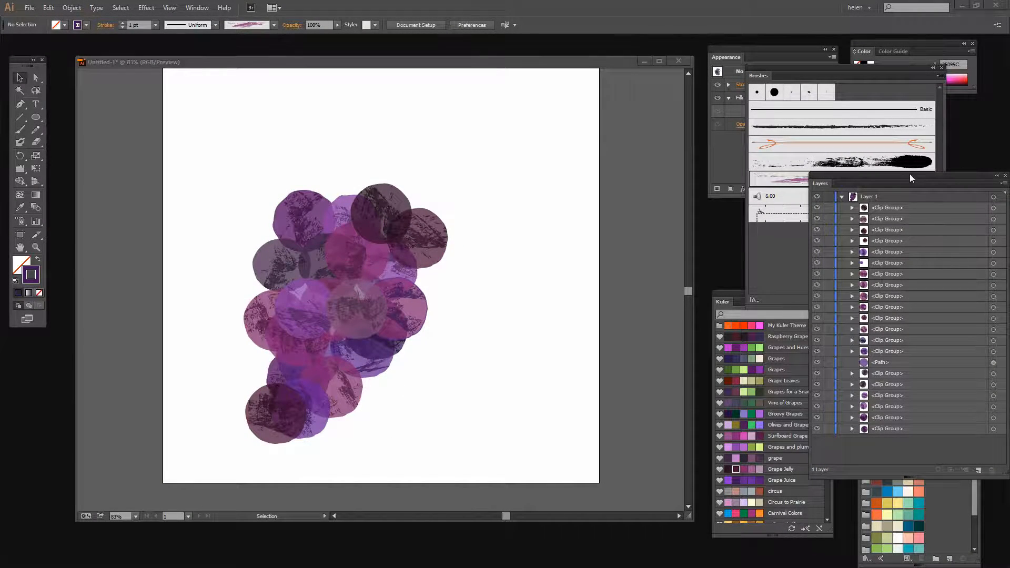
Target the only remaining unclipped path in Layer 1, paint the grunge art brush inside it with Draw Inside, and return to Draw Normal mode.
mouse_move(909, 174)
mouse_down()
mouse_move(809, 144)
mouse_move(730, 105)
mouse_move(729, 93)
mouse_up()
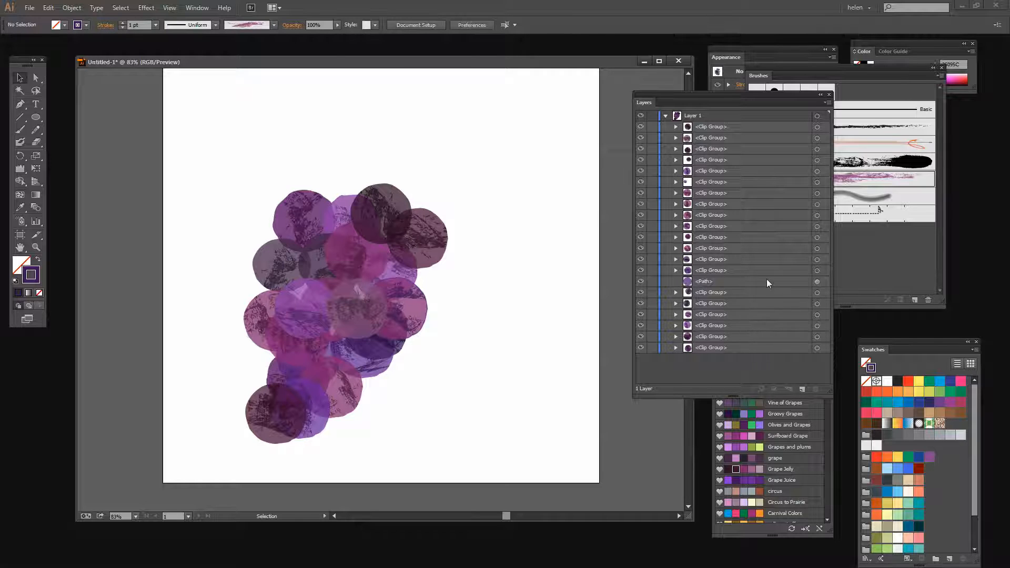
click(818, 282)
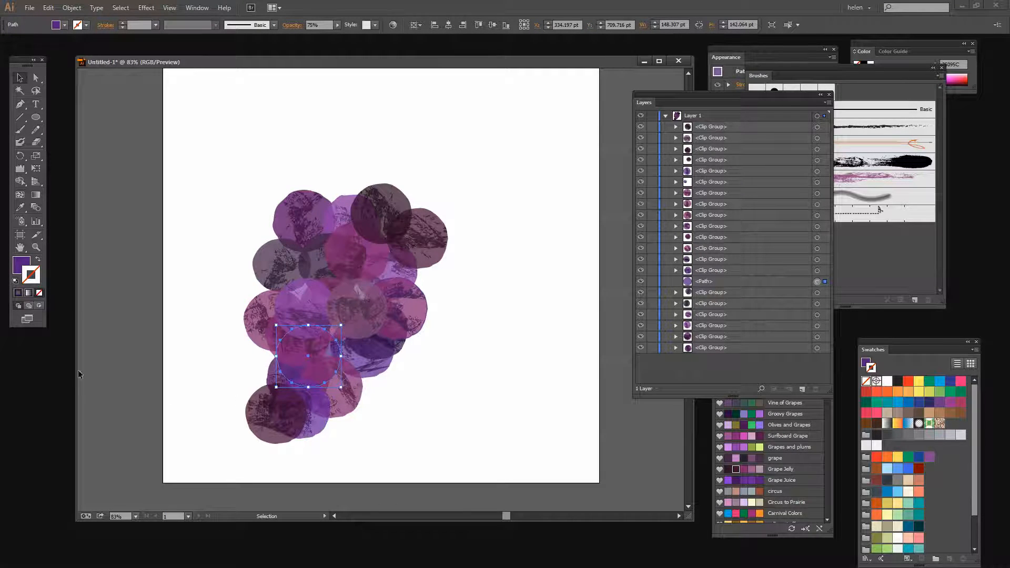
click(38, 305)
click(20, 129)
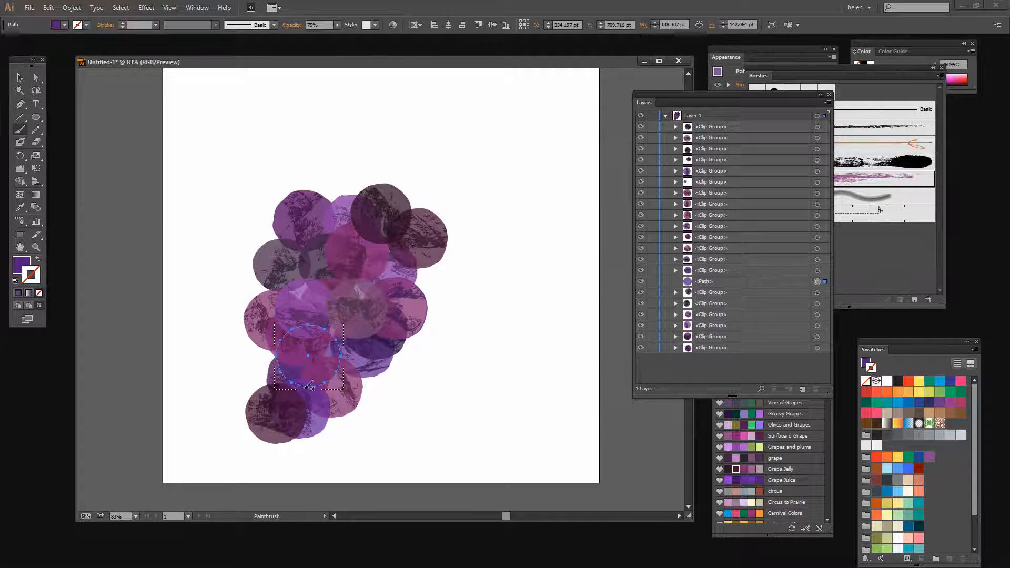
mouse_move(305, 388)
mouse_down()
mouse_move(306, 339)
mouse_move(316, 363)
mouse_up()
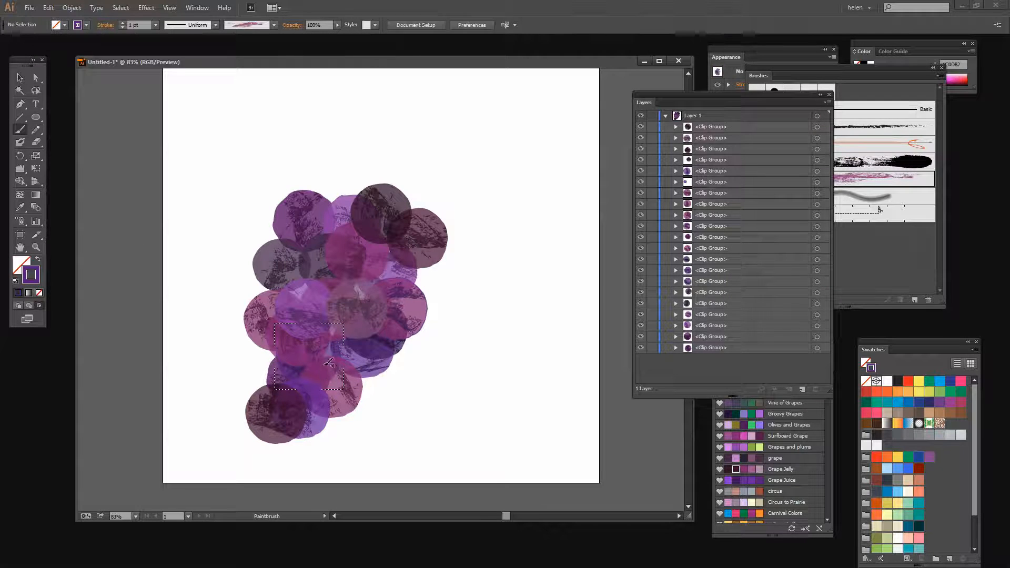
click(18, 304)
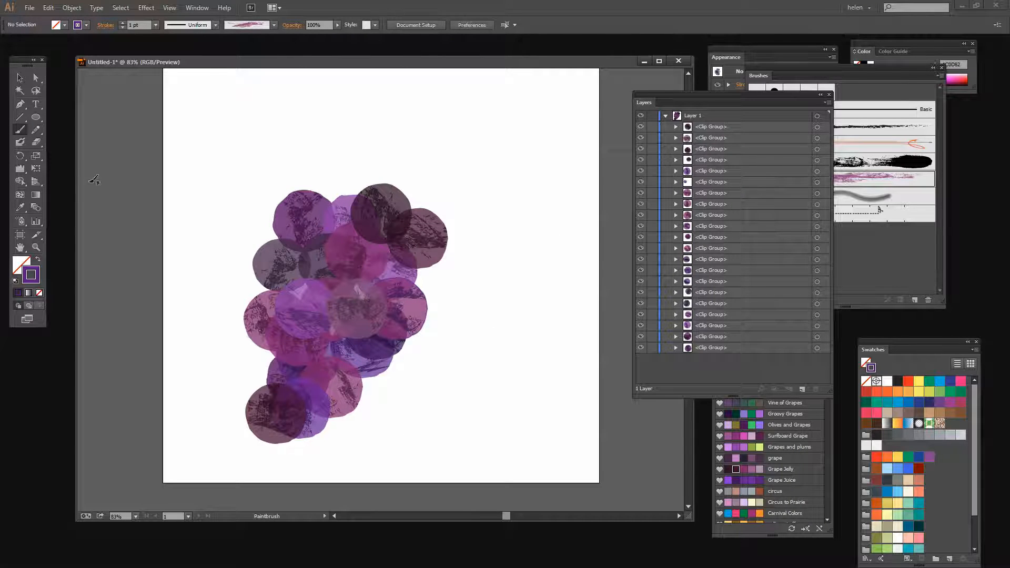
Draw a closed three-point wedge with the Pen tool from inside the lower-right pink circle out to its right edge.
click(35, 247)
scroll(376, 227, up, 1)
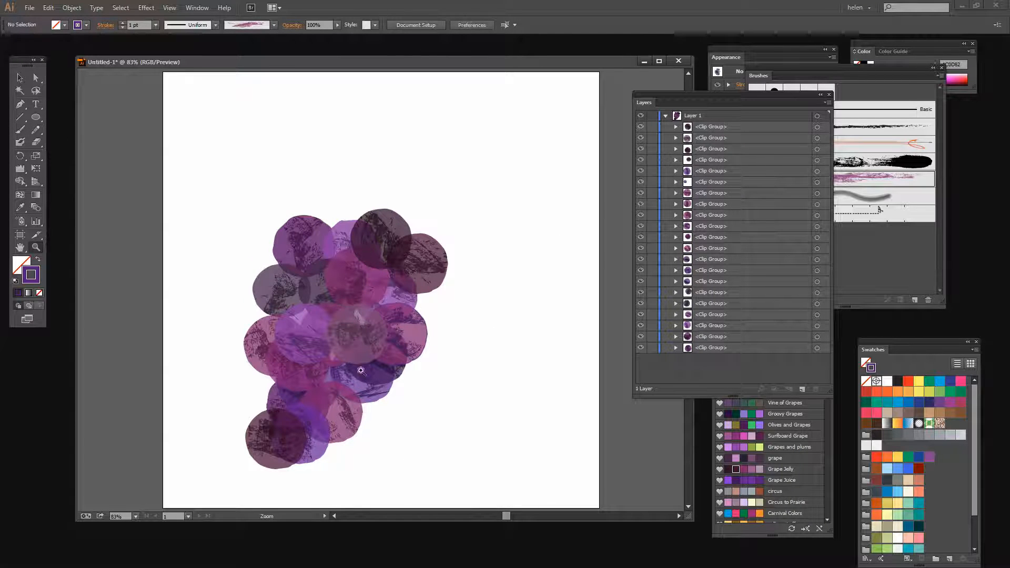
drag(389, 459, 280, 353)
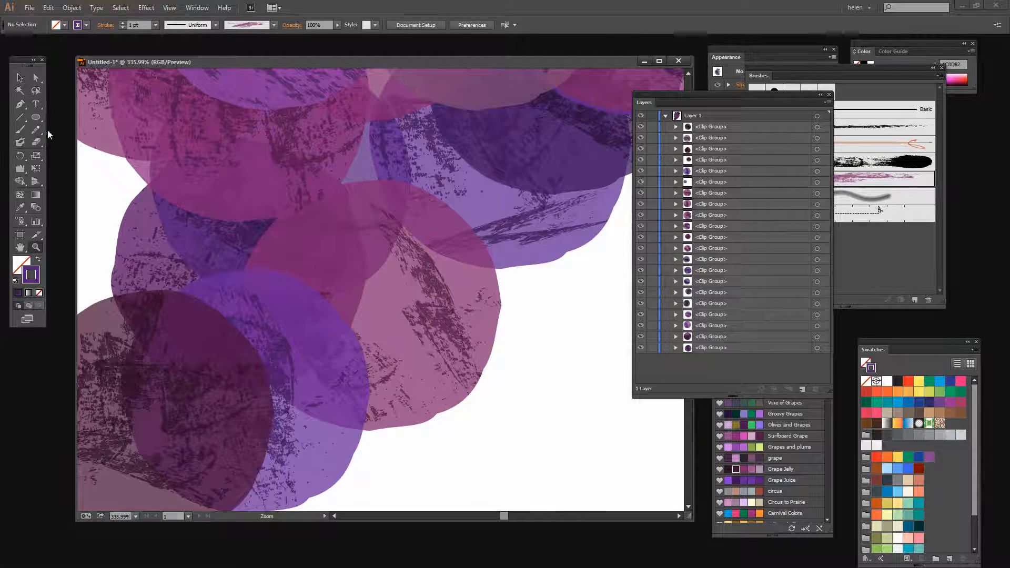
click(20, 105)
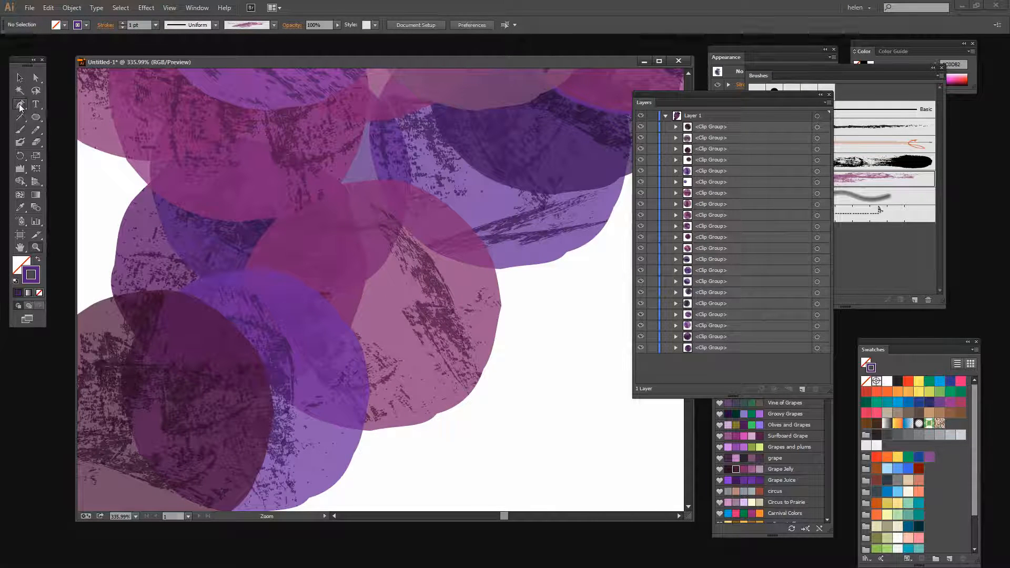
click(421, 296)
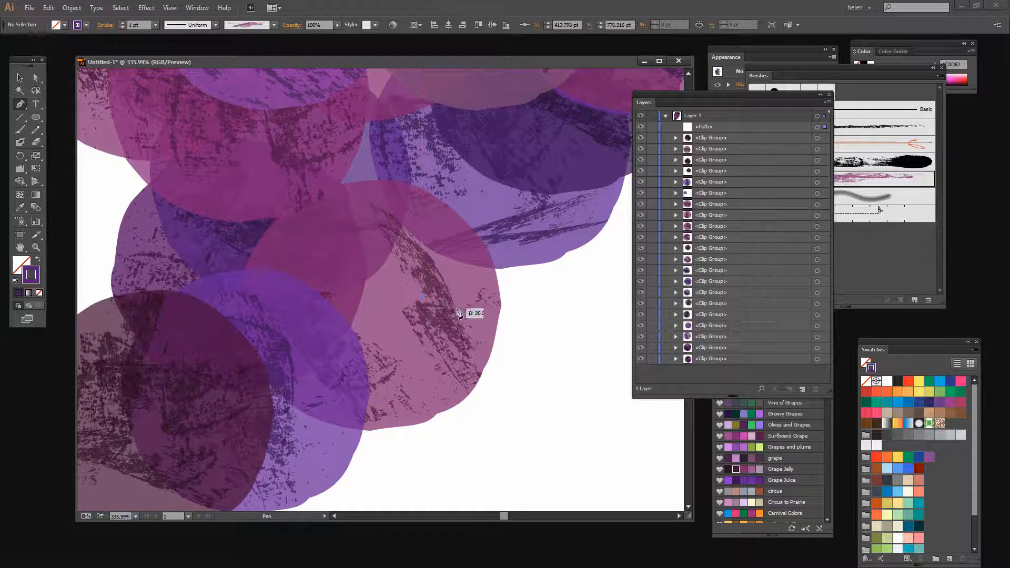
click(499, 314)
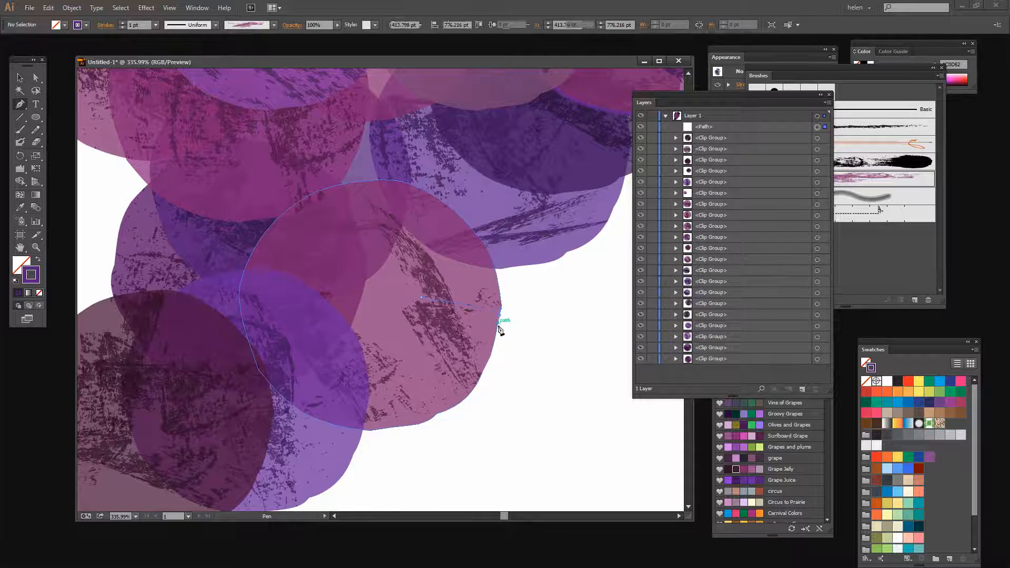
click(479, 377)
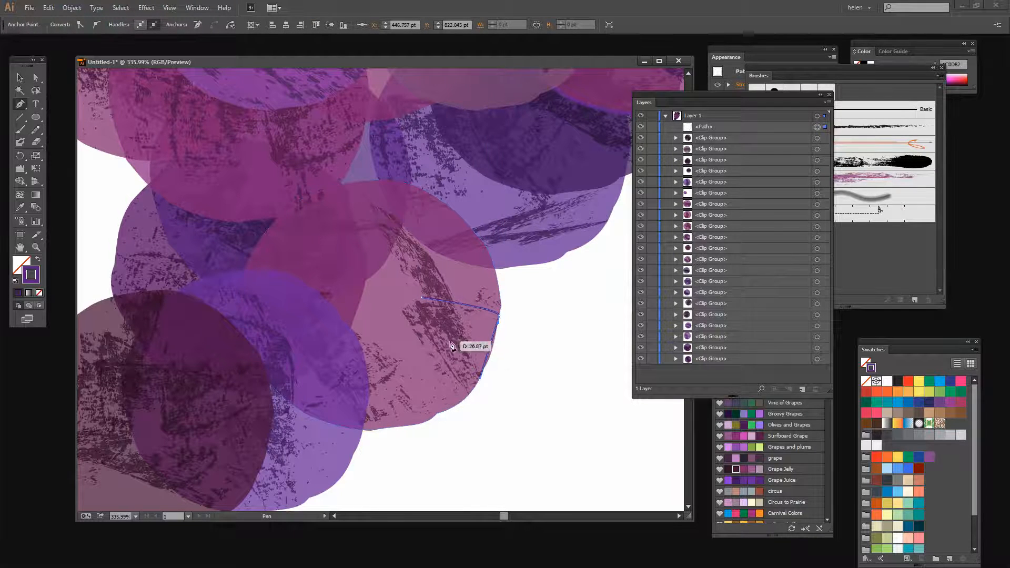
click(423, 298)
Adjust the wedge's lower anchor and the upper-right anchor's handle with Direct Selection so its outer side follows the circle's edge.
click(37, 76)
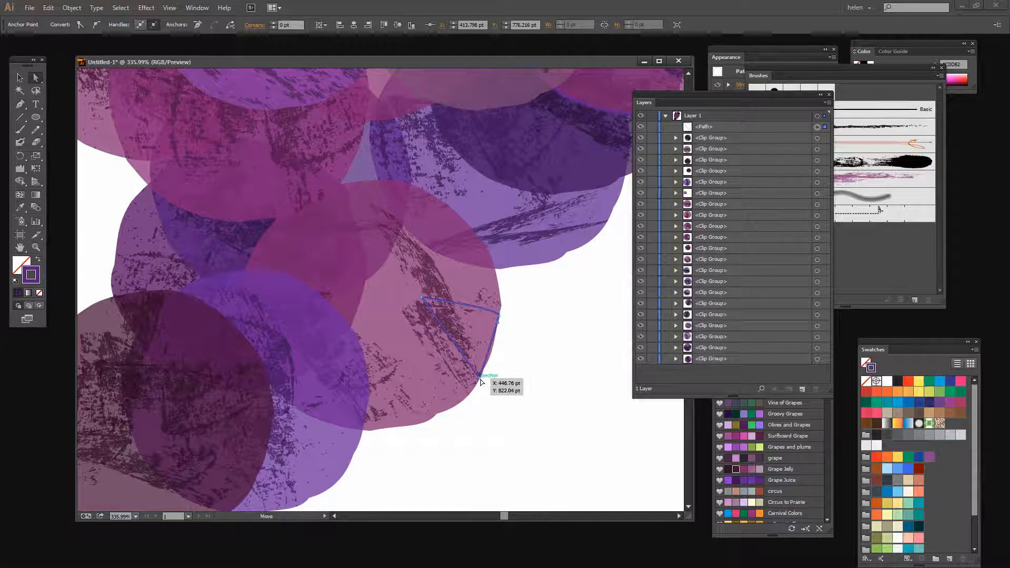
drag(479, 377, 478, 380)
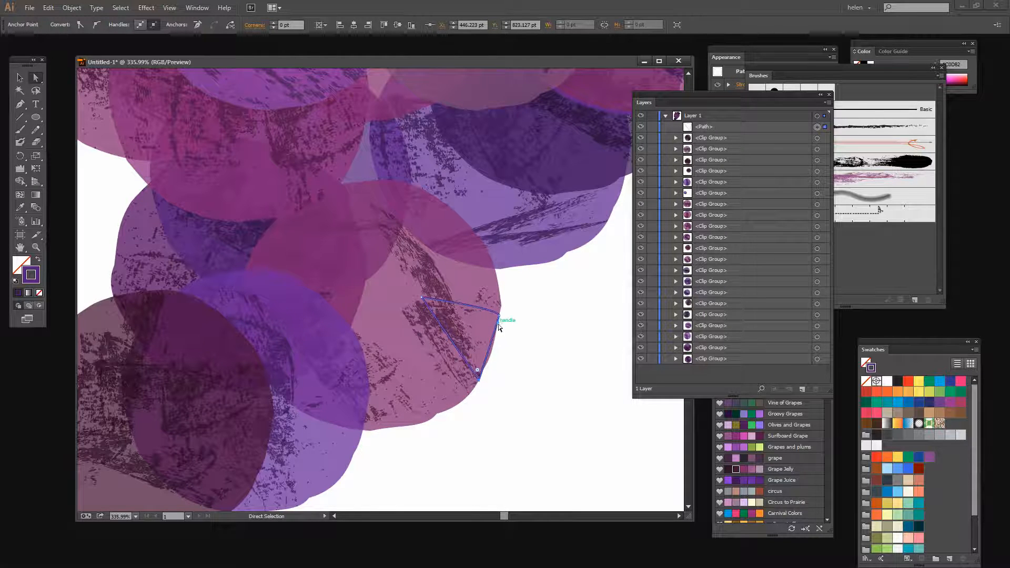
drag(498, 315, 497, 342)
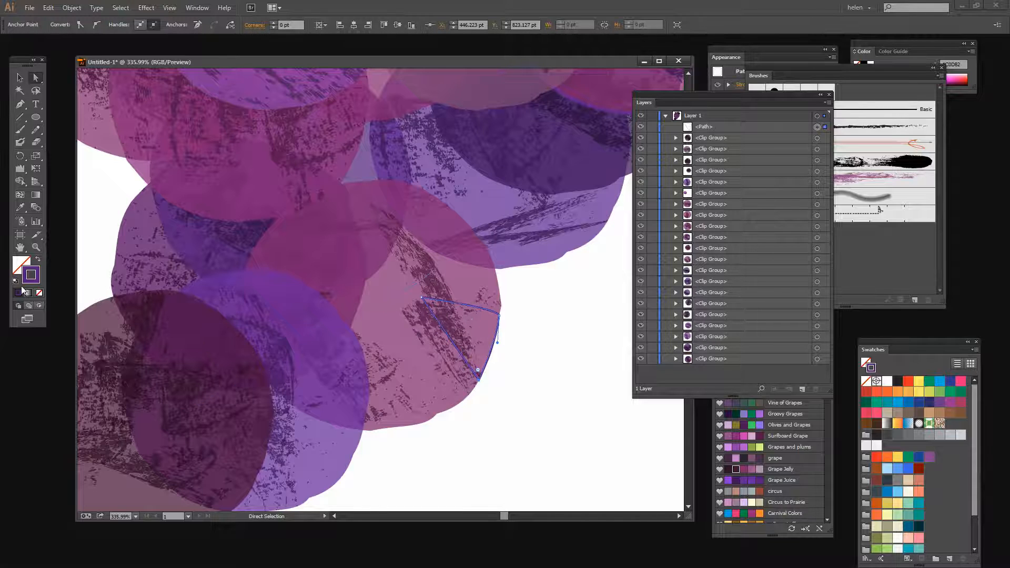
Swap the wedge's fill and stroke, and sample the lower-right circle's pink as its fill with the Eyedropper.
click(37, 260)
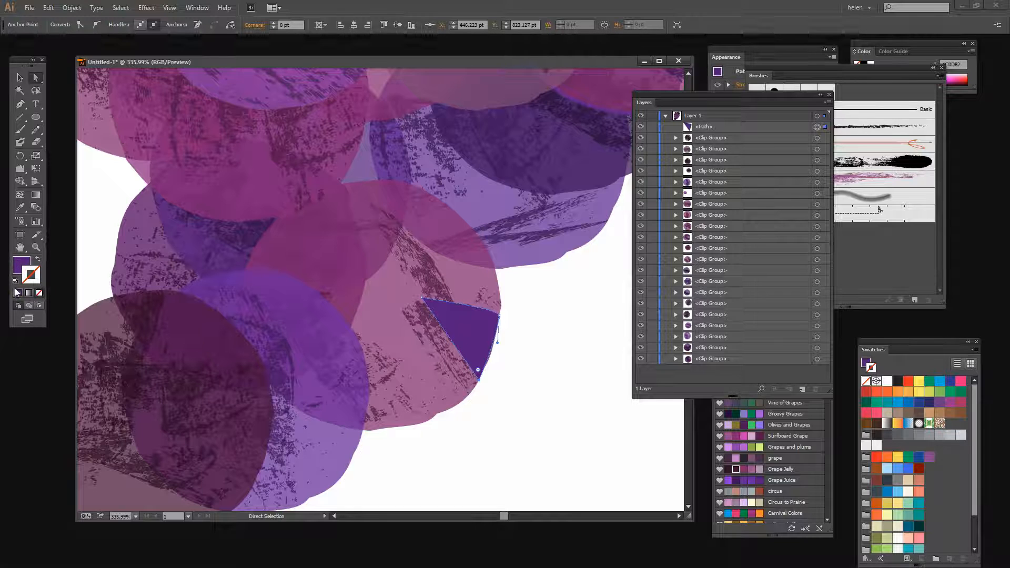
click(18, 269)
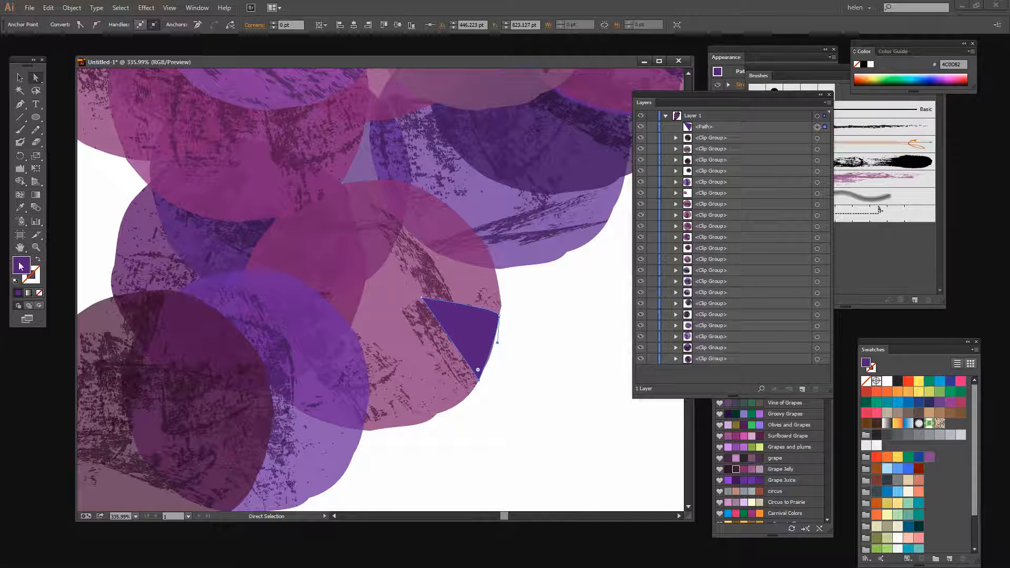
click(21, 208)
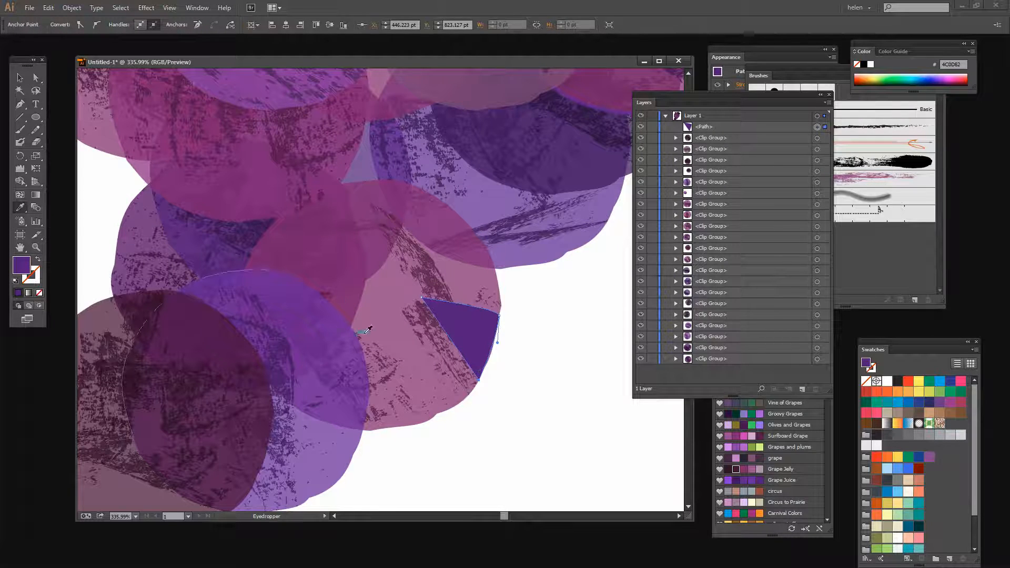
click(391, 312)
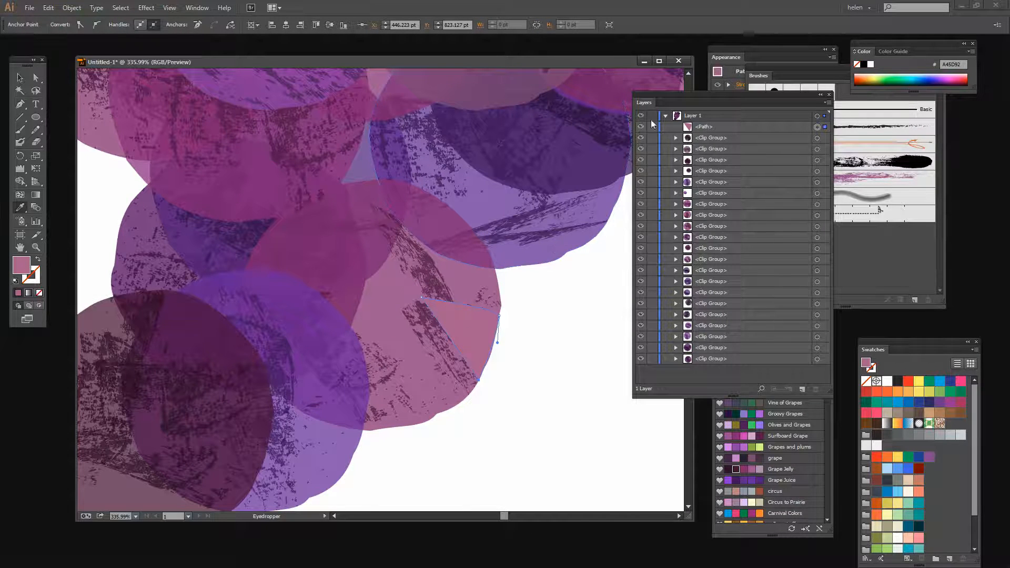
Rearrange the Layers and Appearance panels for access, reduce the pink wedge's overall opacity to 73%, and deselect it.
drag(665, 96, 772, 185)
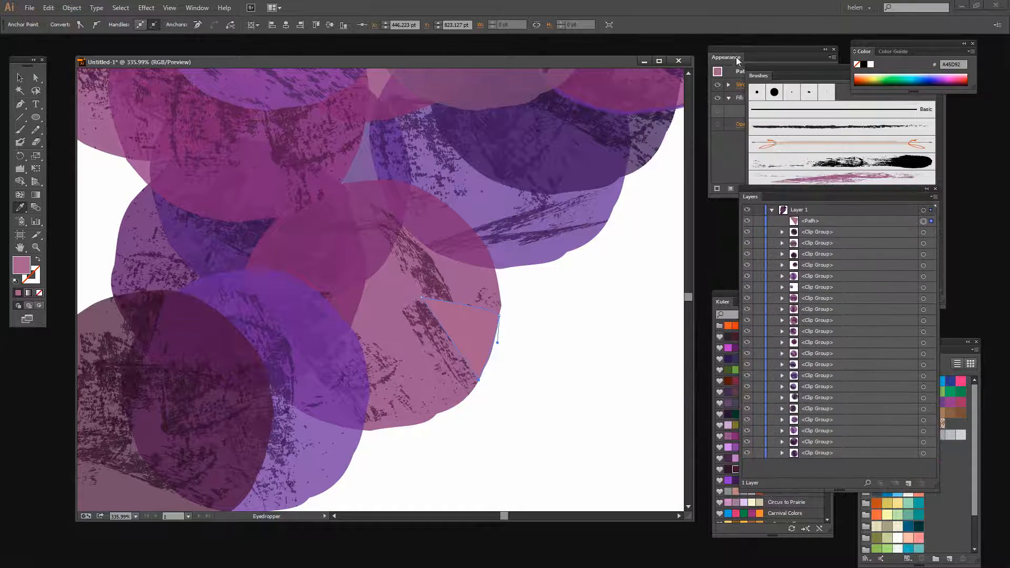
drag(738, 61, 656, 93)
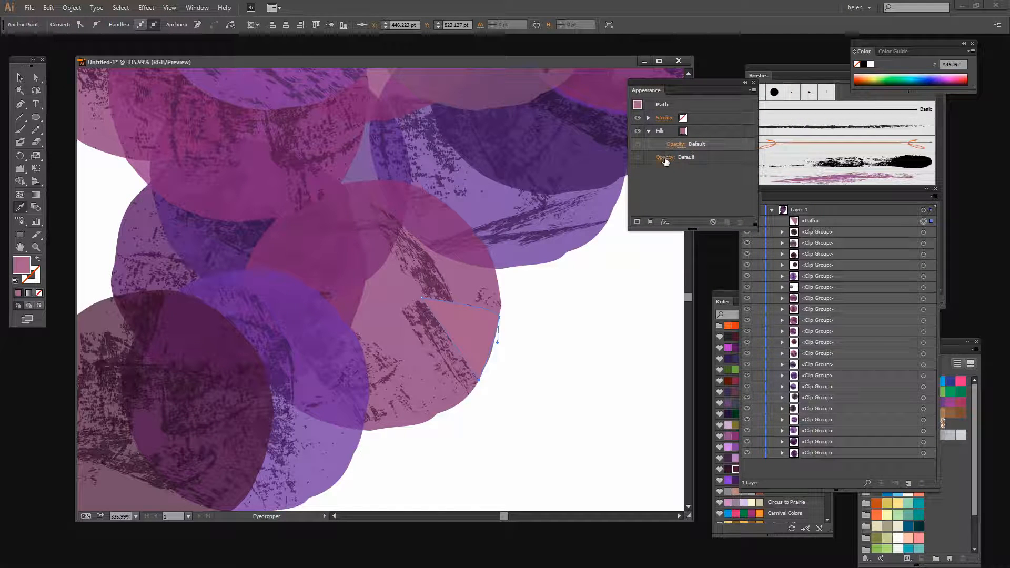
click(665, 158)
click(663, 178)
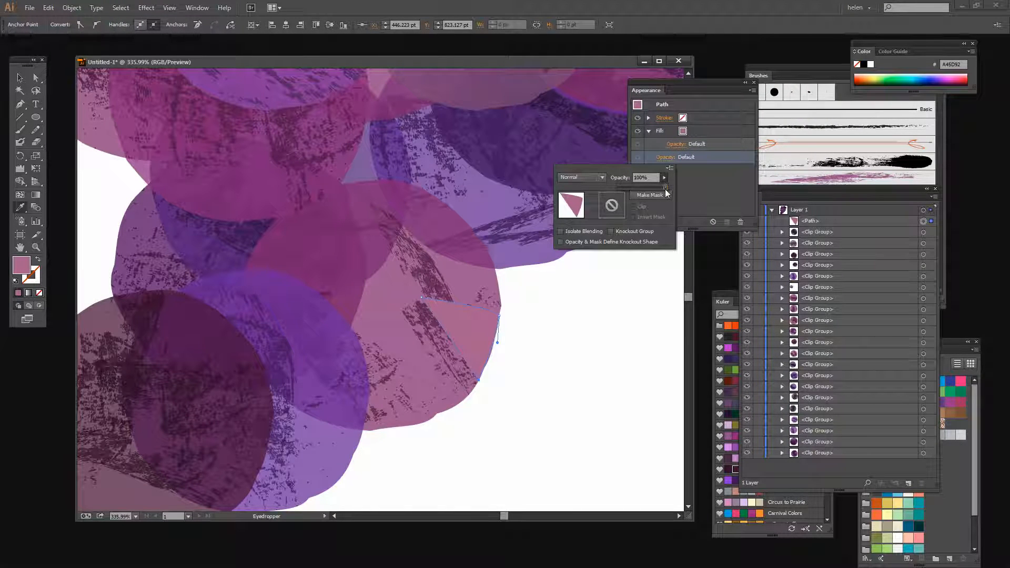
drag(666, 187, 653, 186)
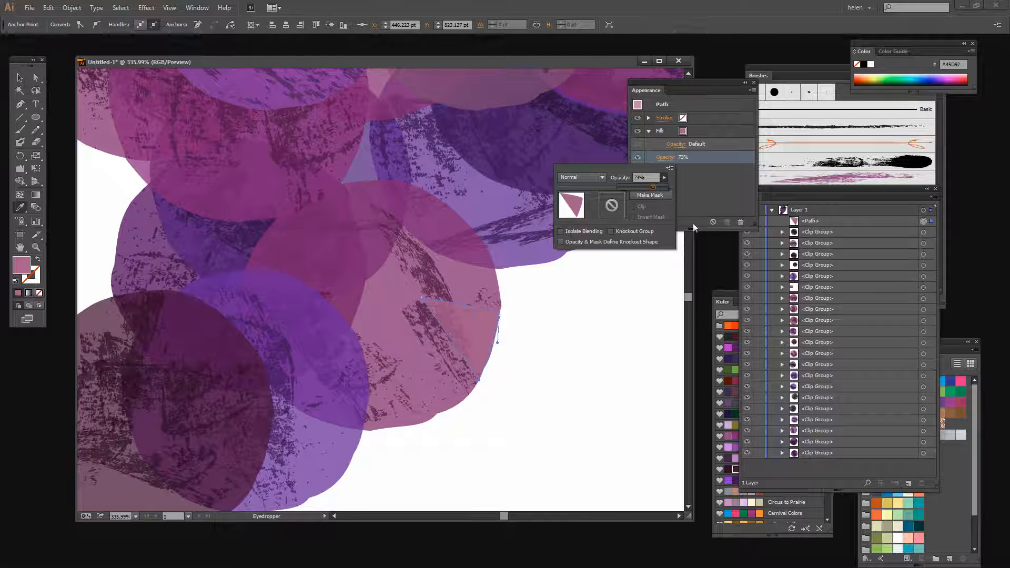
click(699, 196)
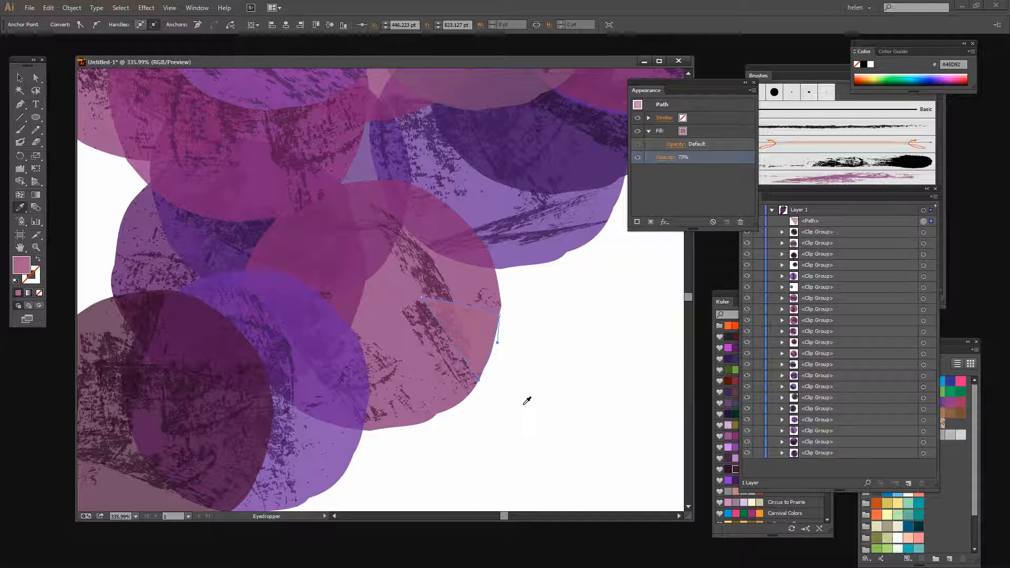
click(20, 78)
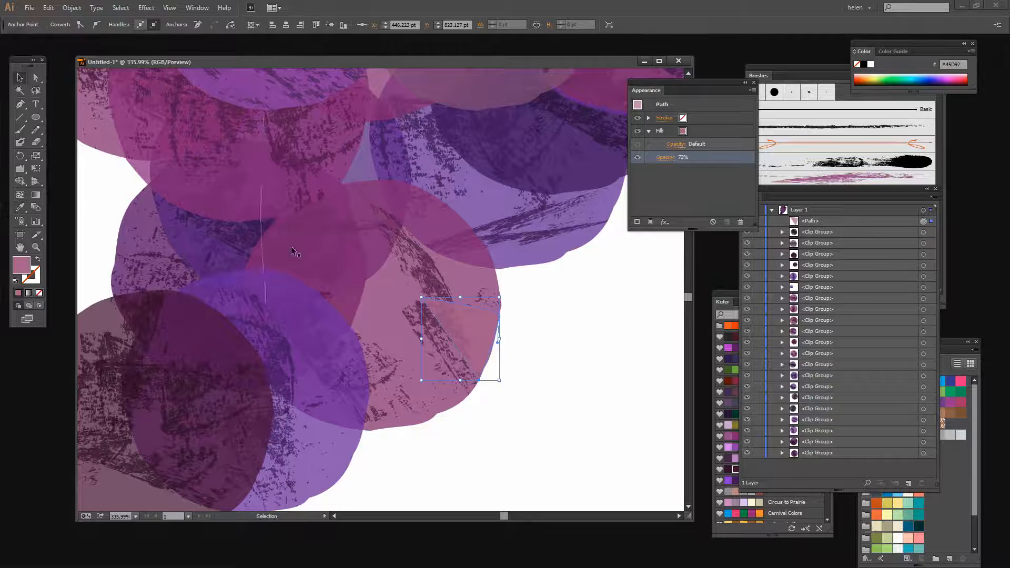
click(563, 383)
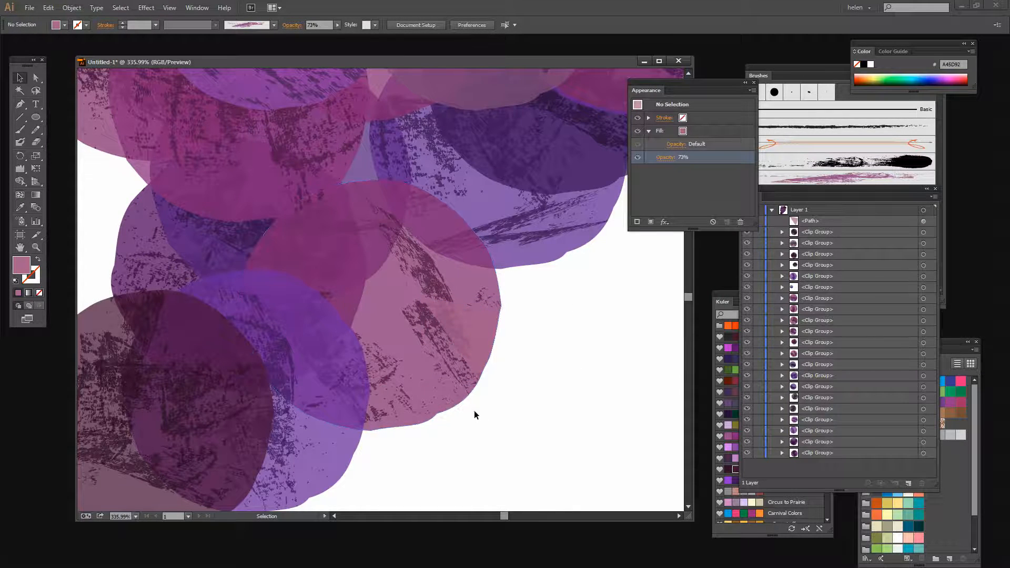
Draw a closed three-point wedge about 24 by 46 pt with the Pen tool at the lower-left dark circle's bottom edge, curving its outer side along the circle.
drag(475, 442, 614, 302)
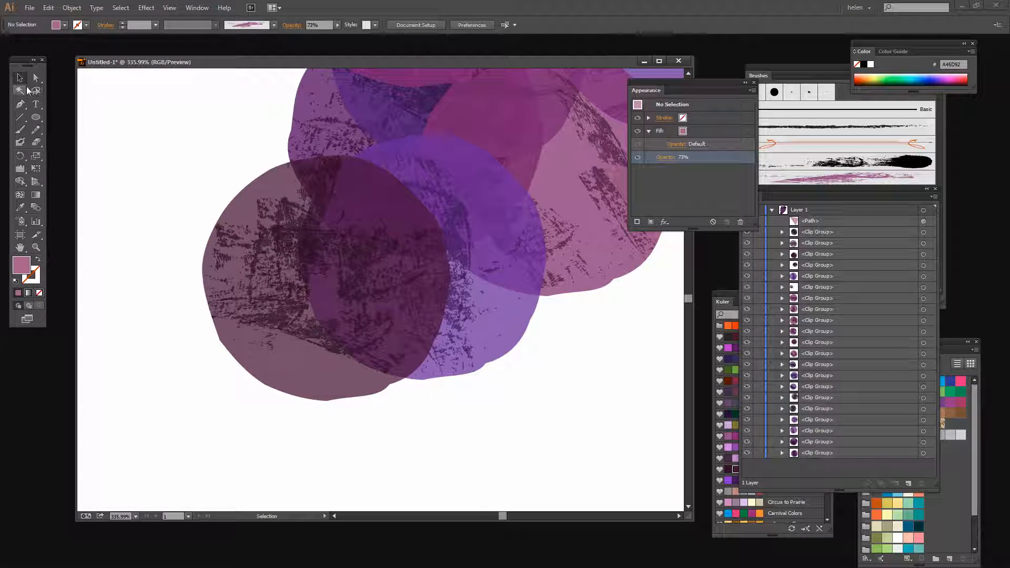
click(20, 104)
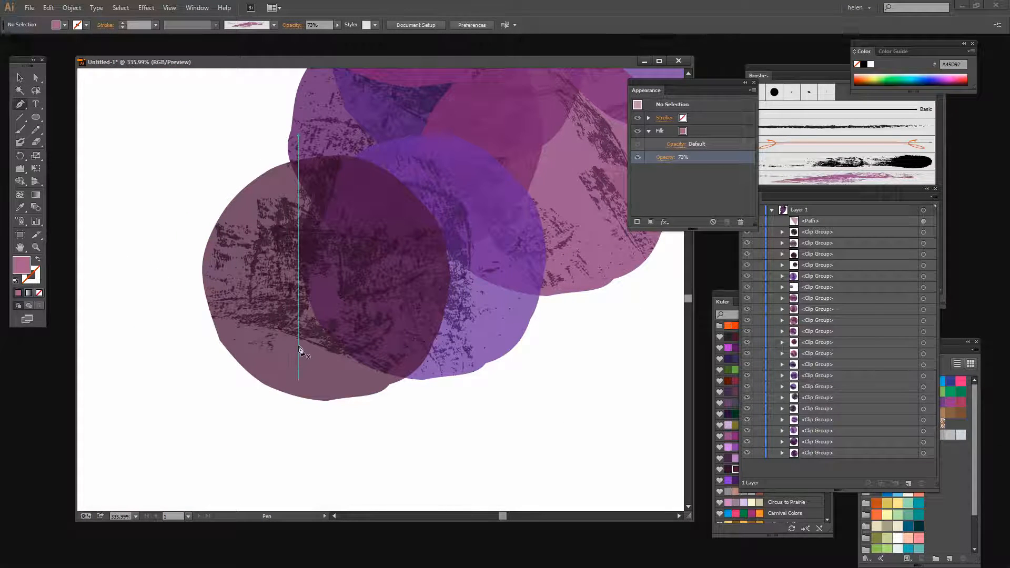
click(294, 318)
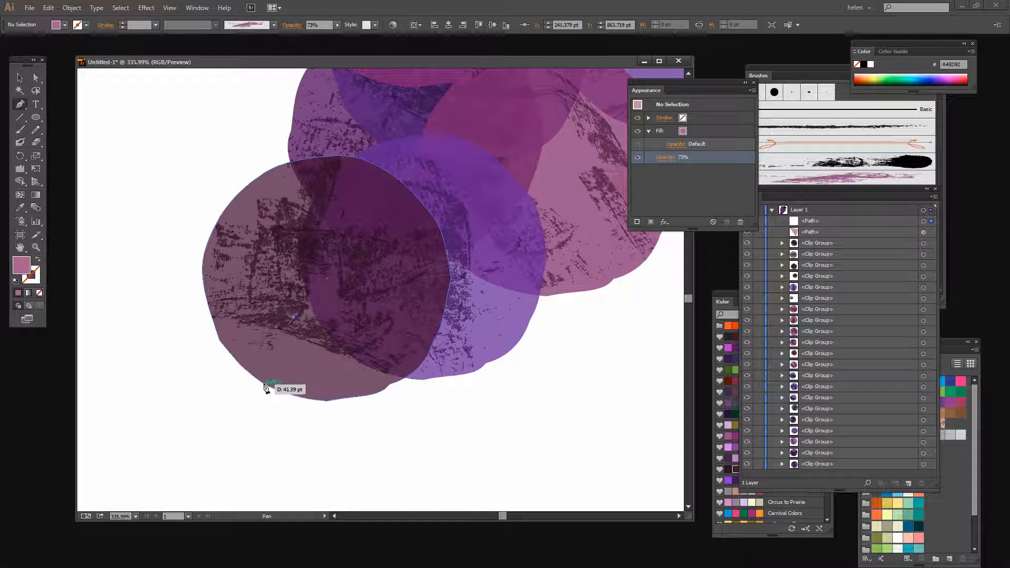
drag(264, 385, 303, 398)
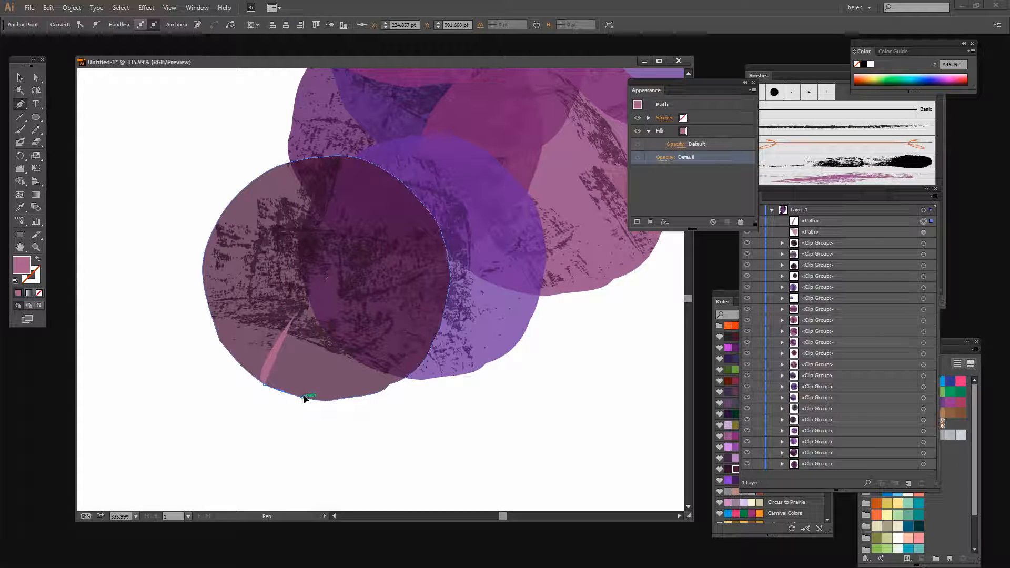
click(303, 398)
drag(293, 322, 294, 317)
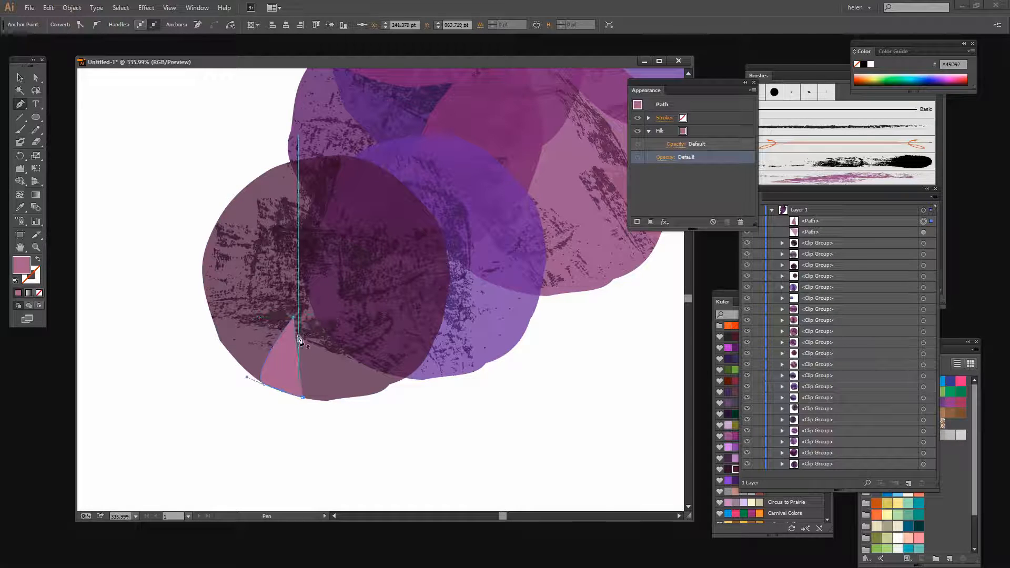
key(a)
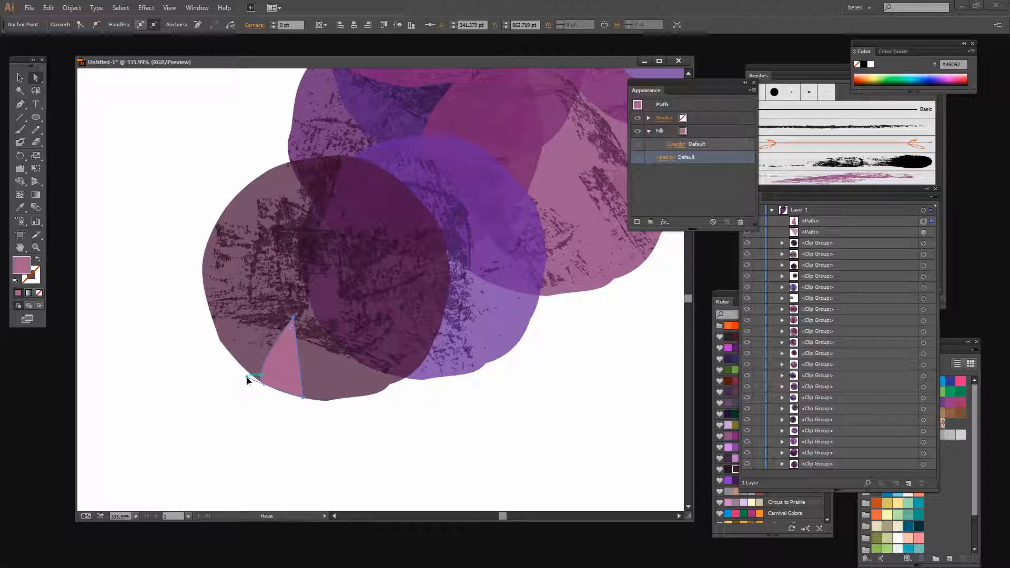
drag(248, 378, 248, 379)
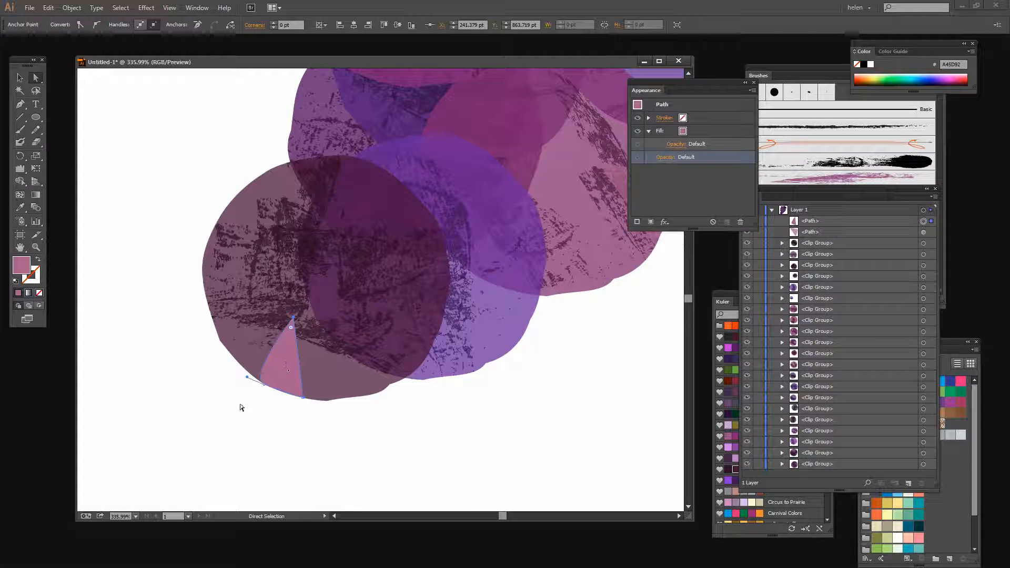
Sample the lower-left circle's dusky purple as the new wedge's fill with the Eyedropper, and set the wedge's blending mode to Multiply.
click(20, 207)
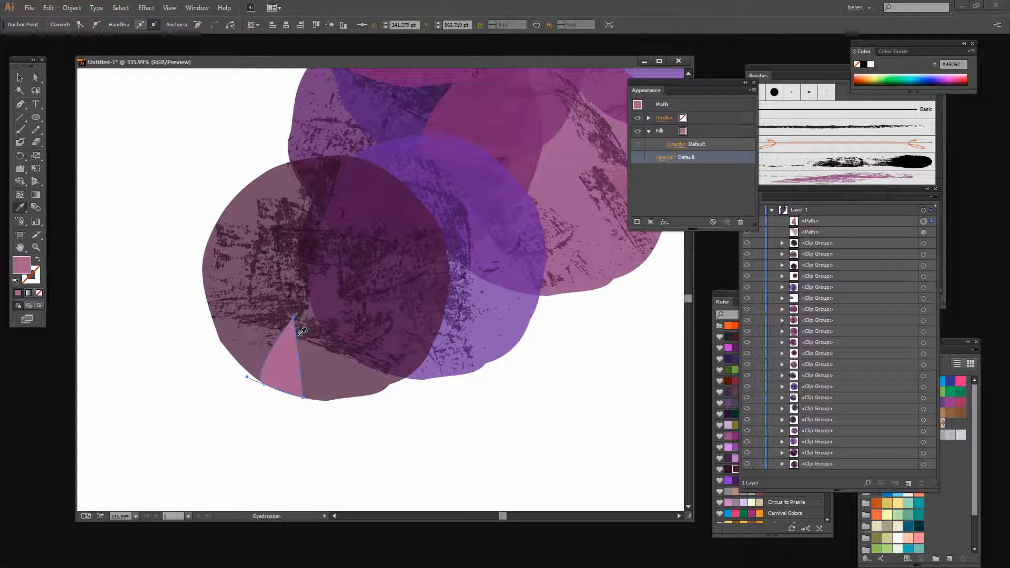
click(326, 382)
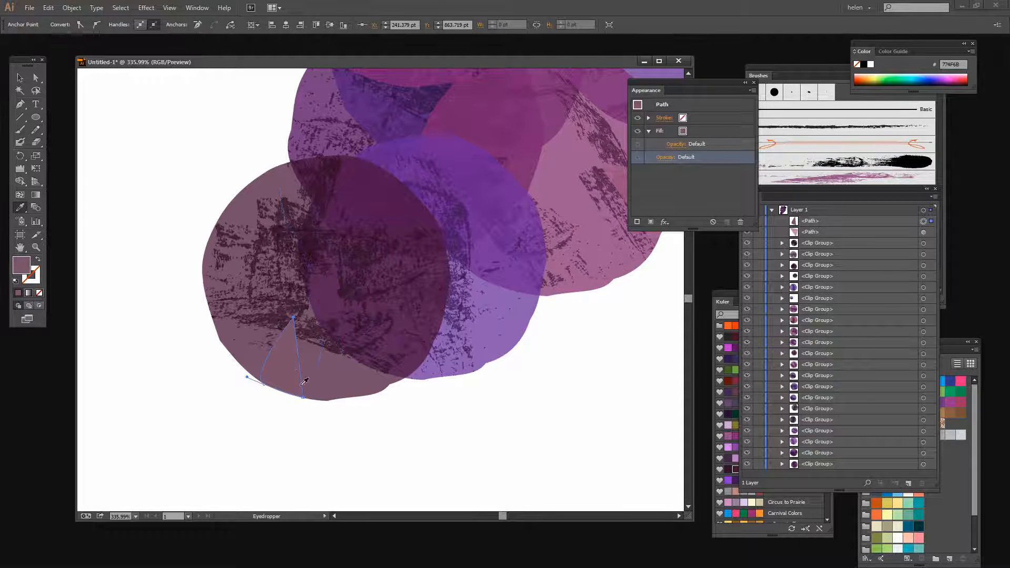
click(665, 157)
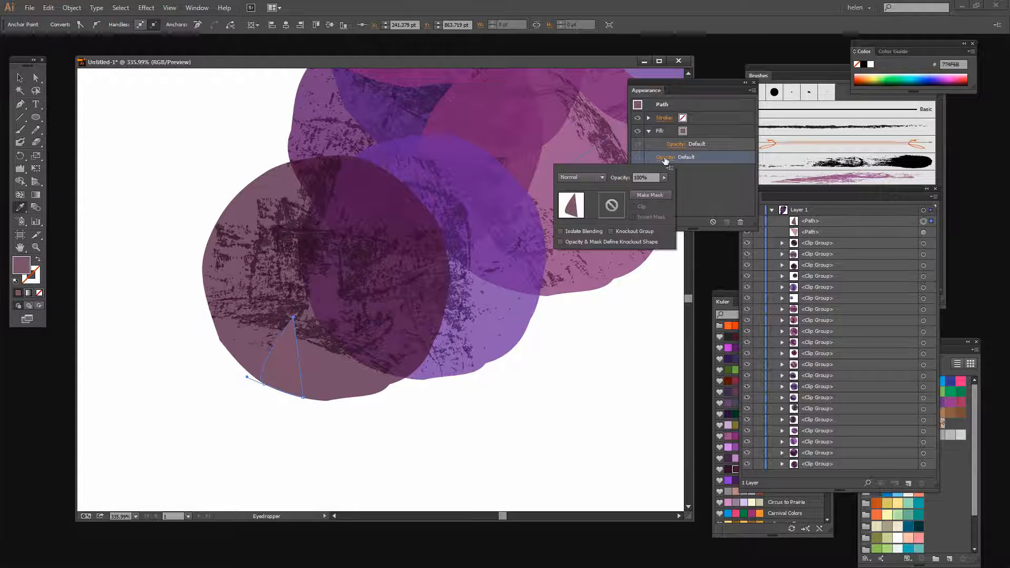
click(600, 178)
click(581, 214)
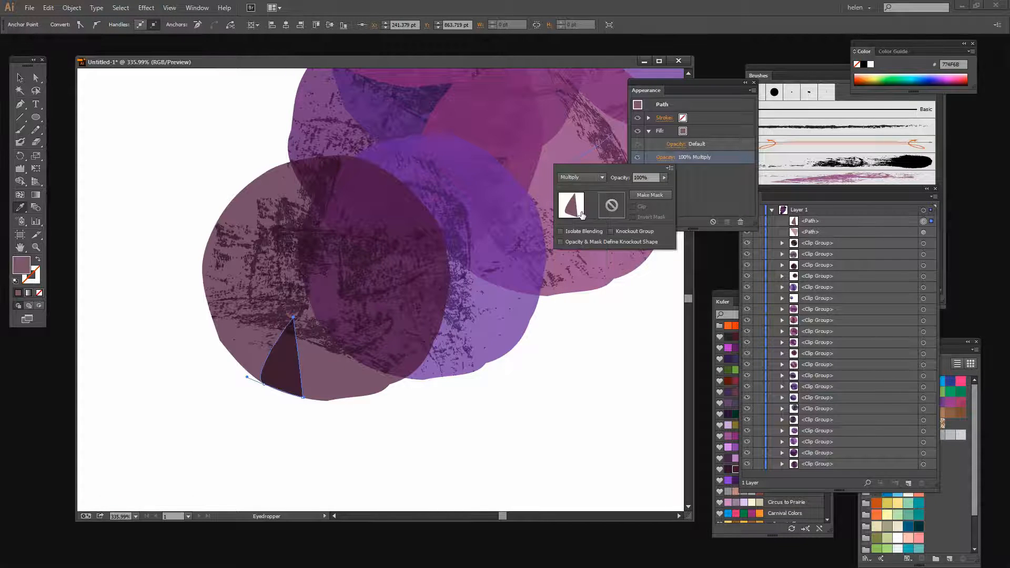
Reduce the lower-left wedge's opacity to 49% and deselect it.
click(664, 178)
click(664, 187)
drag(653, 193, 655, 194)
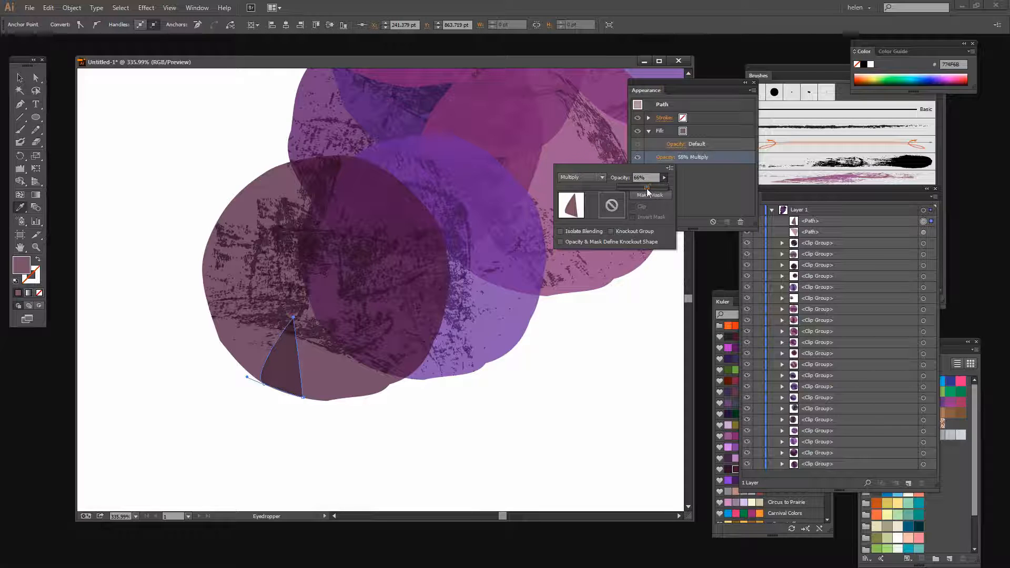
drag(645, 188, 633, 190)
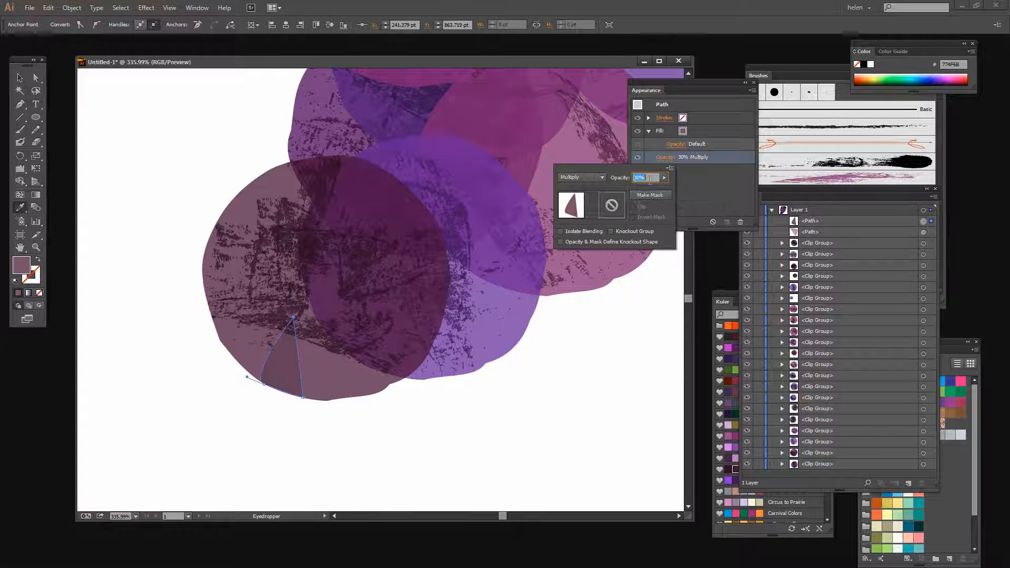
click(664, 178)
drag(633, 186, 642, 185)
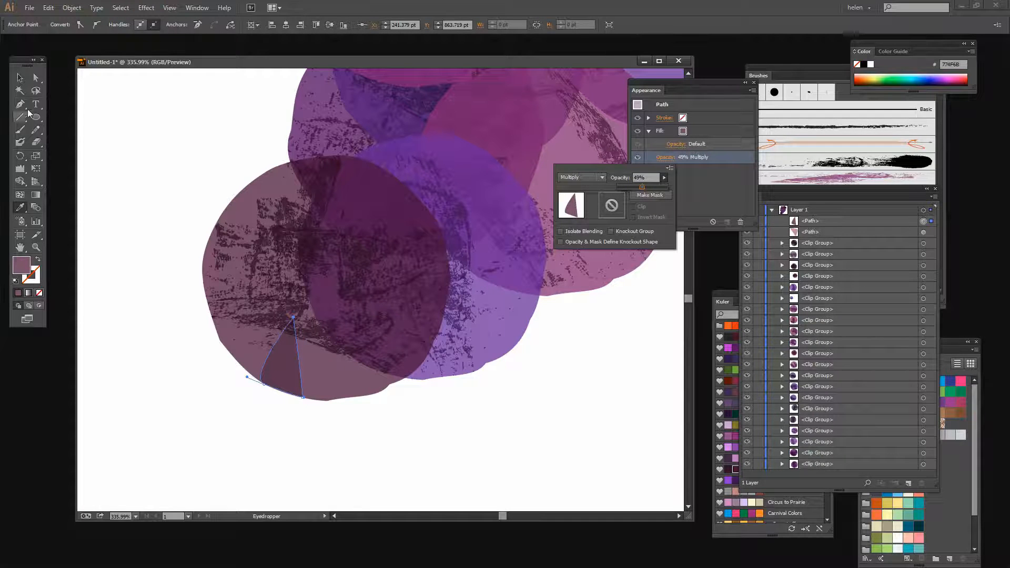
click(20, 78)
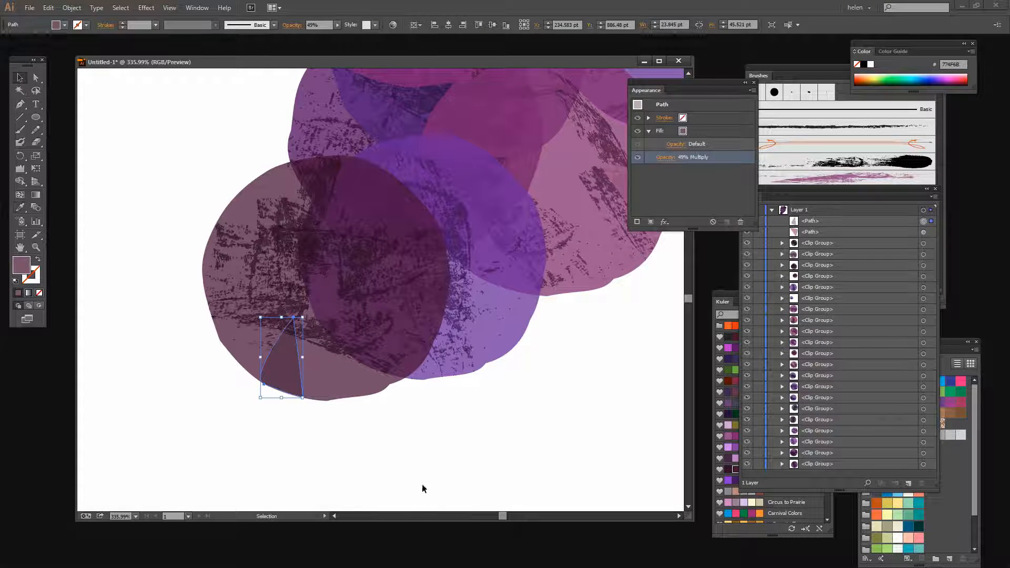
click(463, 454)
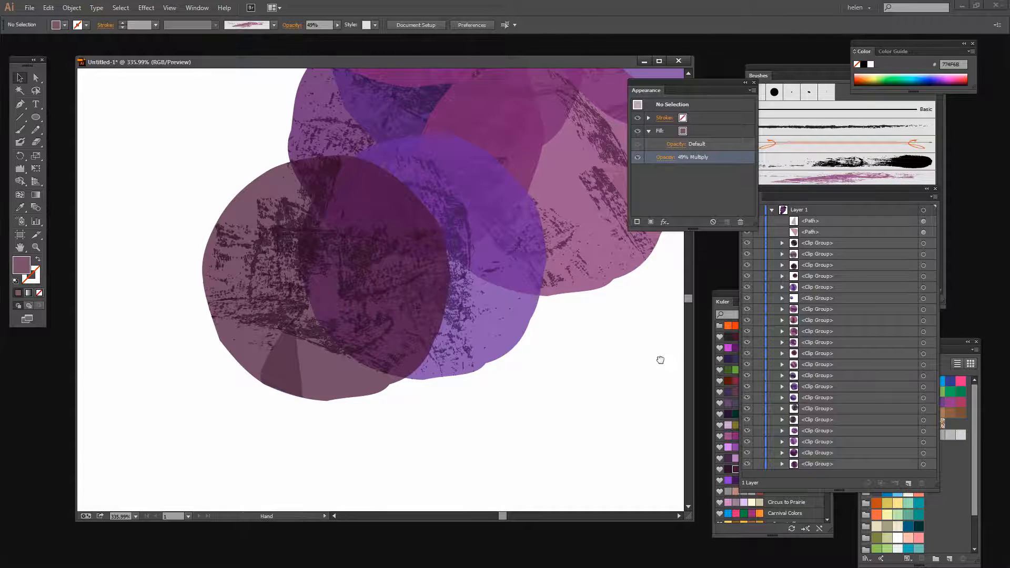
Target the pink wedge's path in Layer 1, change its blending mode to Multiply, and deselect it.
drag(660, 356, 654, 299)
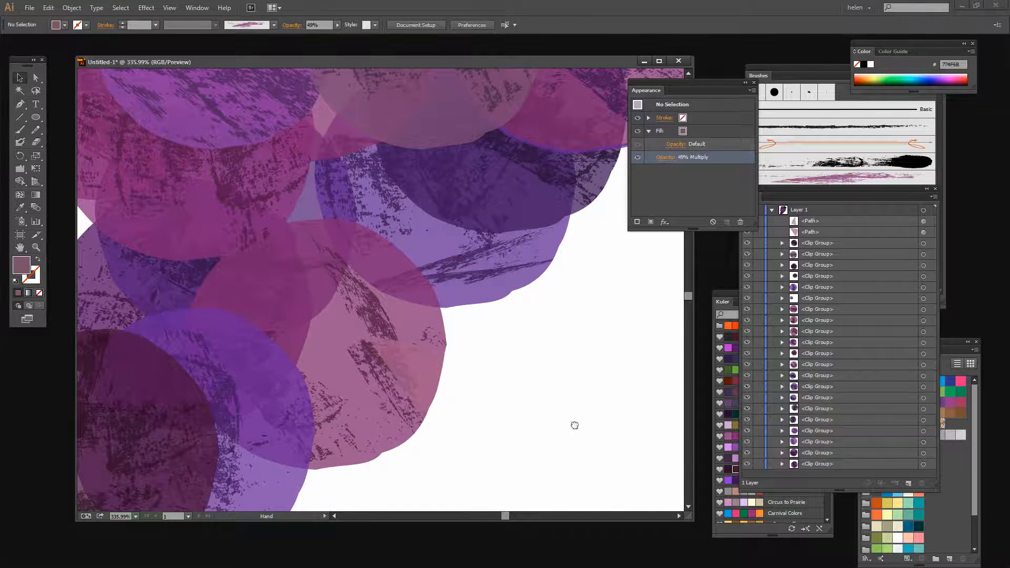
drag(574, 425, 596, 536)
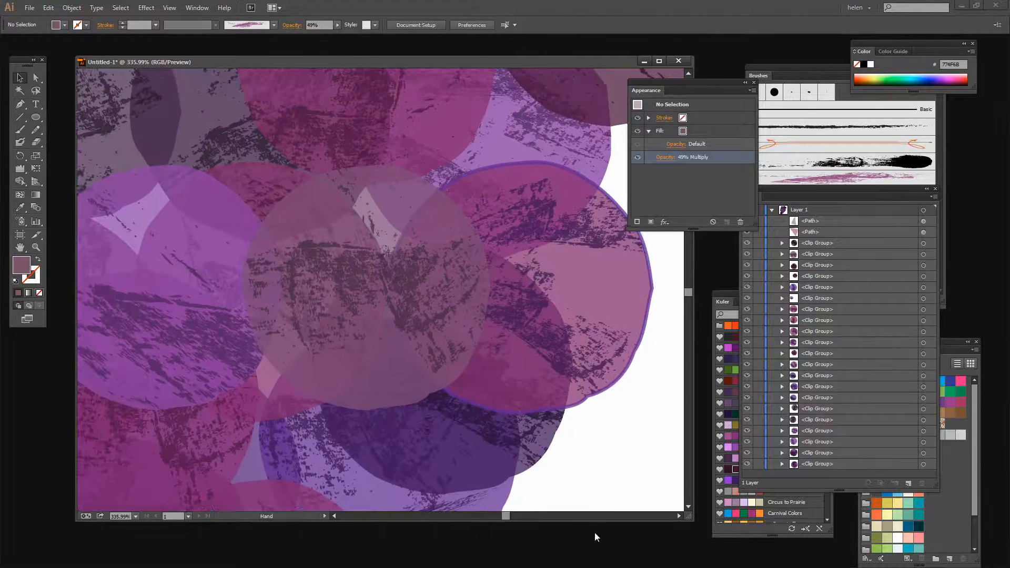
key(ctrl+0)
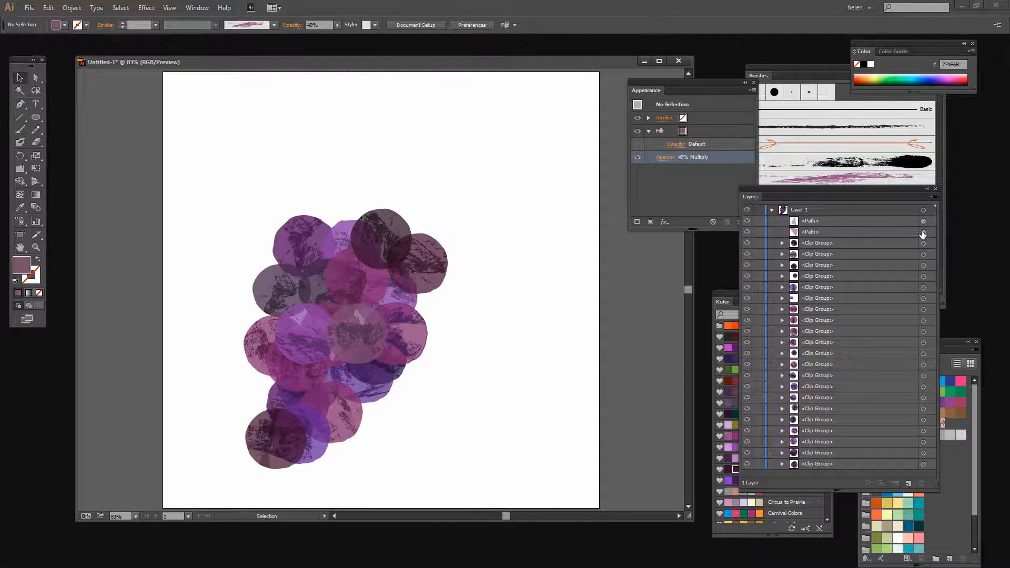
click(923, 232)
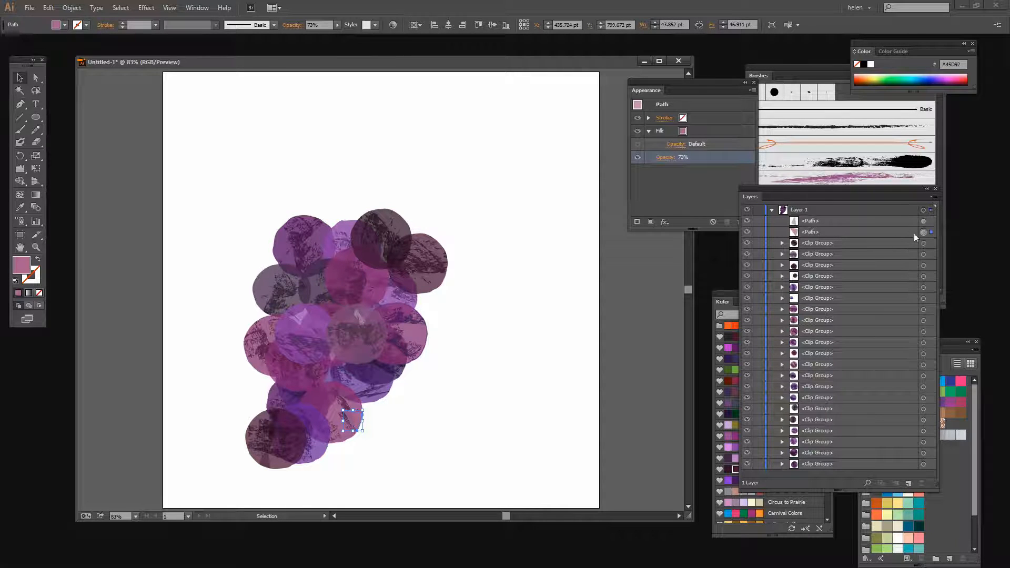
click(665, 157)
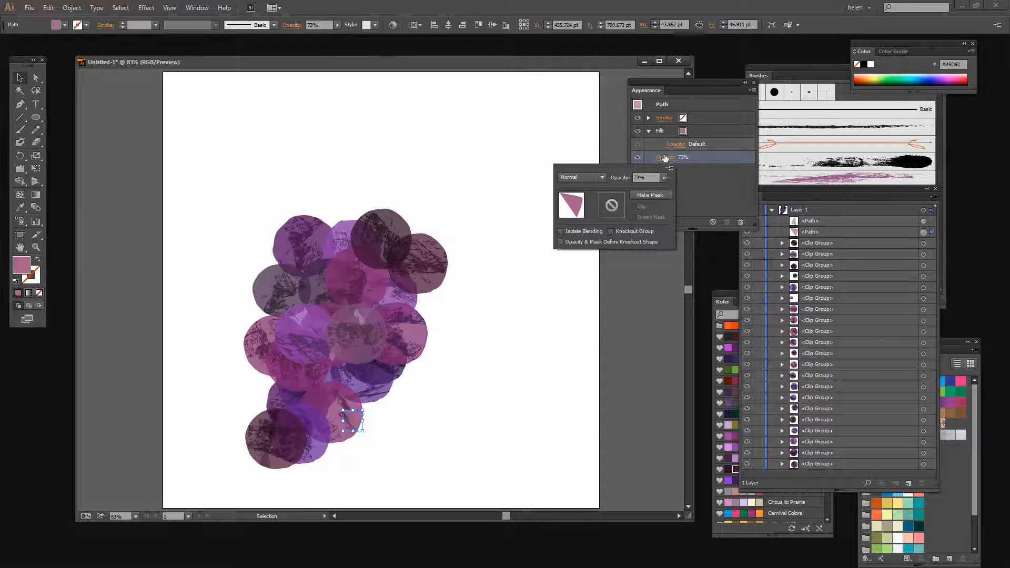
click(591, 179)
click(574, 202)
click(530, 297)
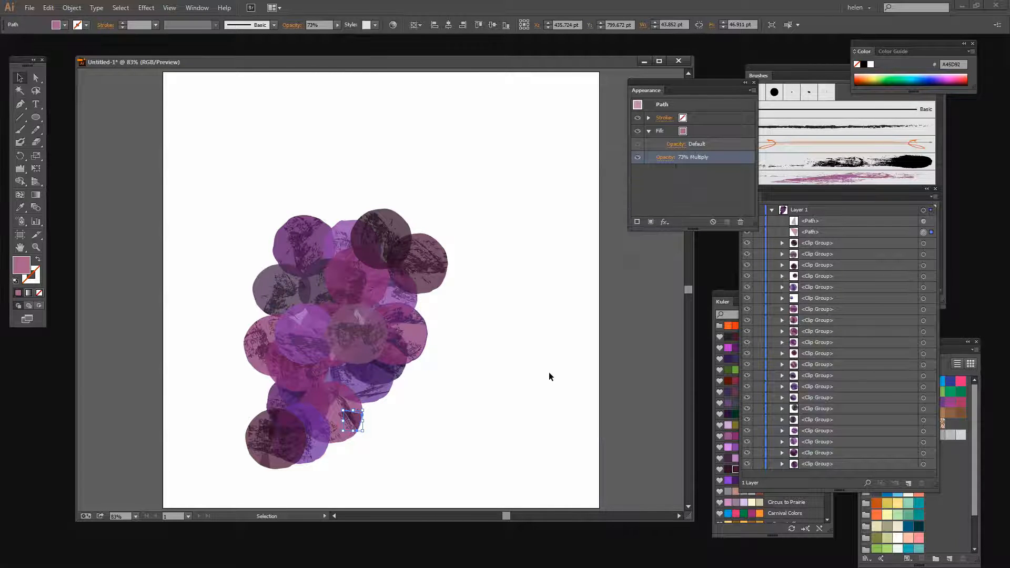
click(447, 425)
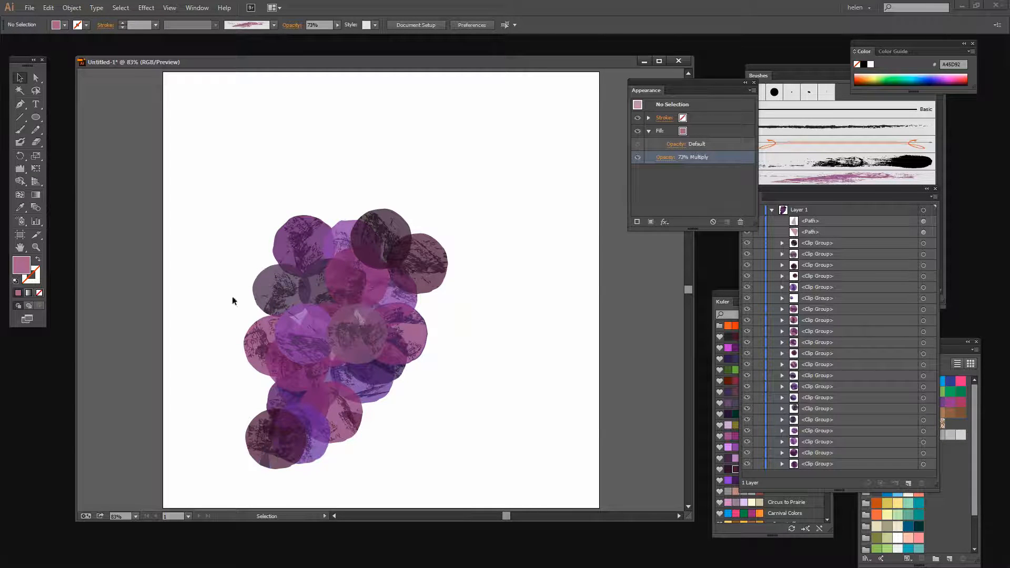
Draw a curved sliver about 55 by 14 pt with the Pen tool inside the leftmost grey circle and reshape its inner end.
click(36, 247)
drag(243, 253, 323, 340)
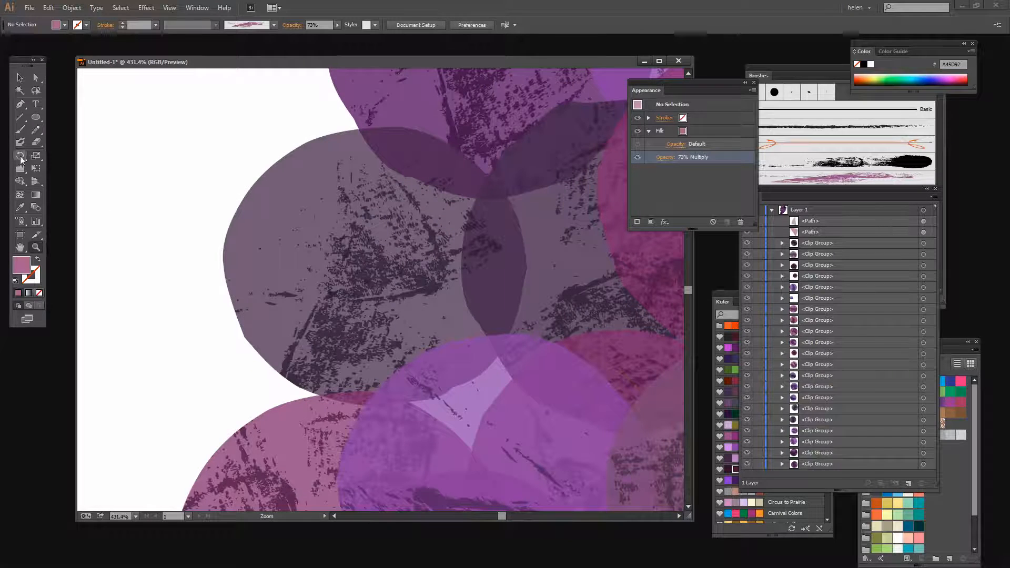
click(20, 105)
click(270, 243)
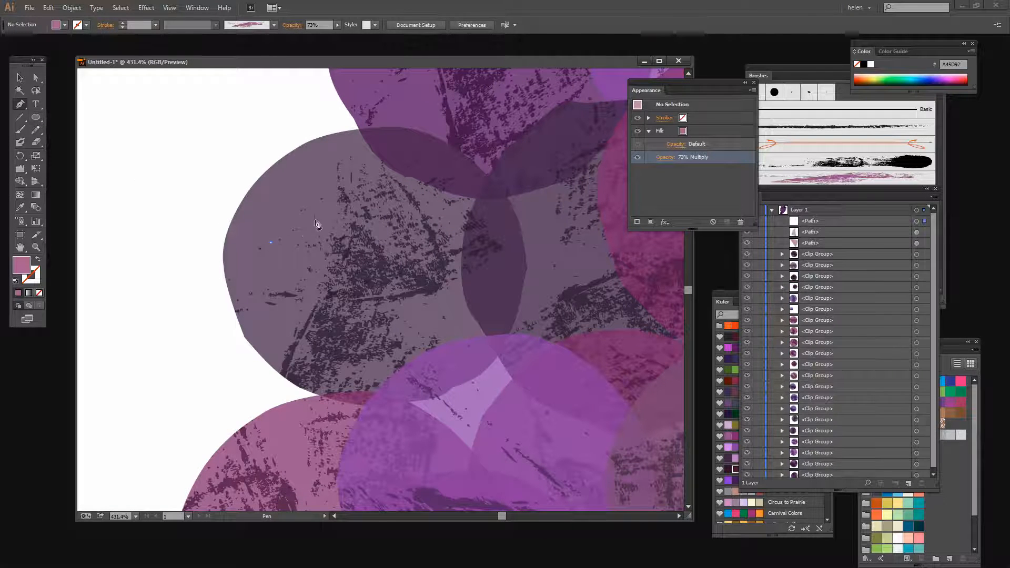
click(397, 228)
drag(438, 251, 439, 251)
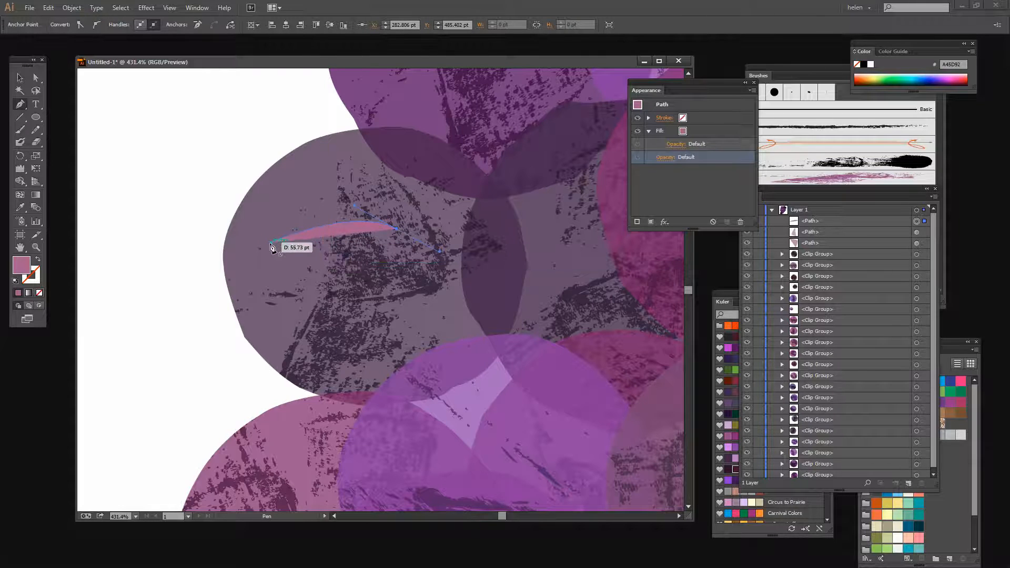
drag(270, 242, 258, 232)
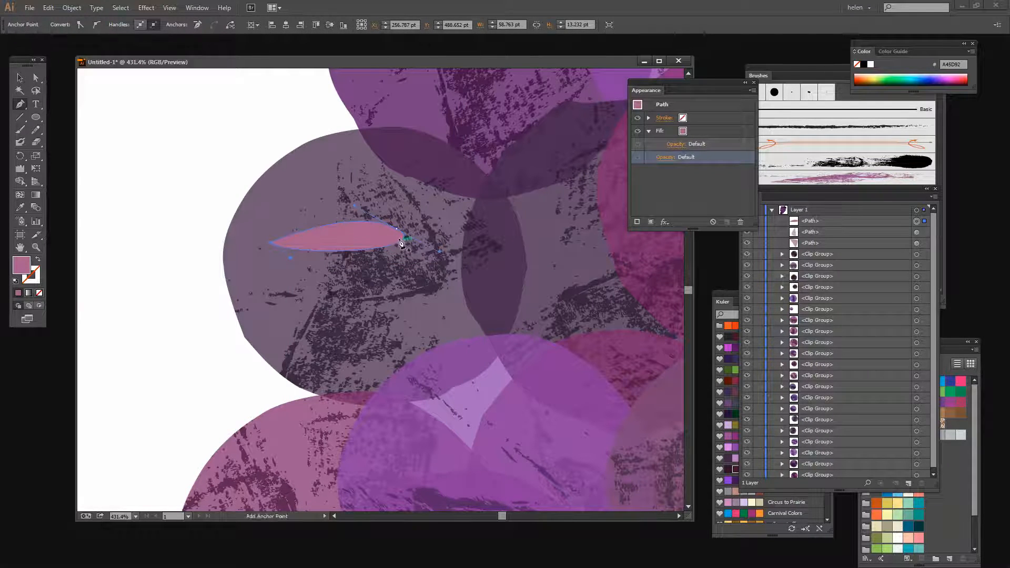
click(35, 78)
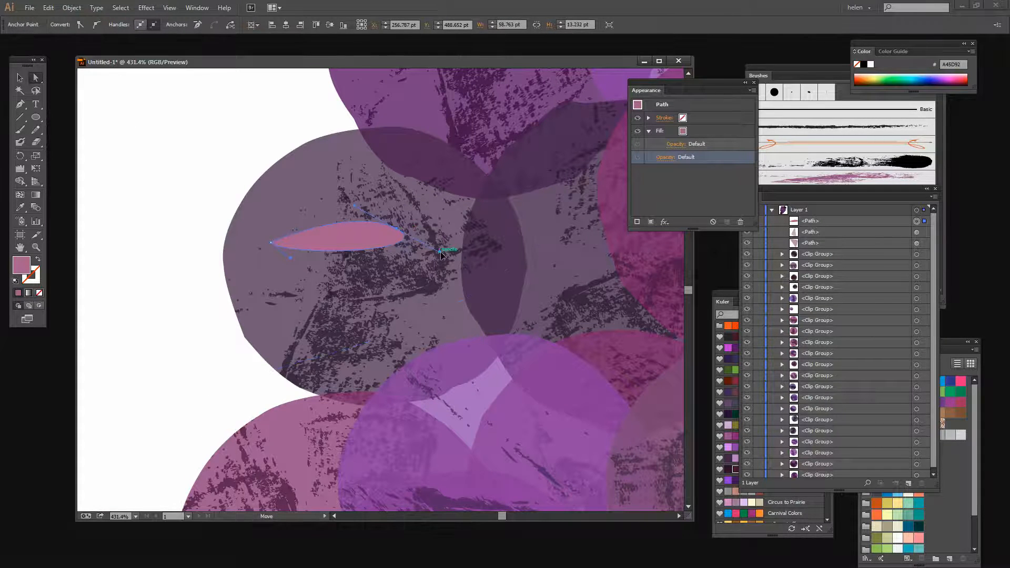
drag(442, 254, 341, 248)
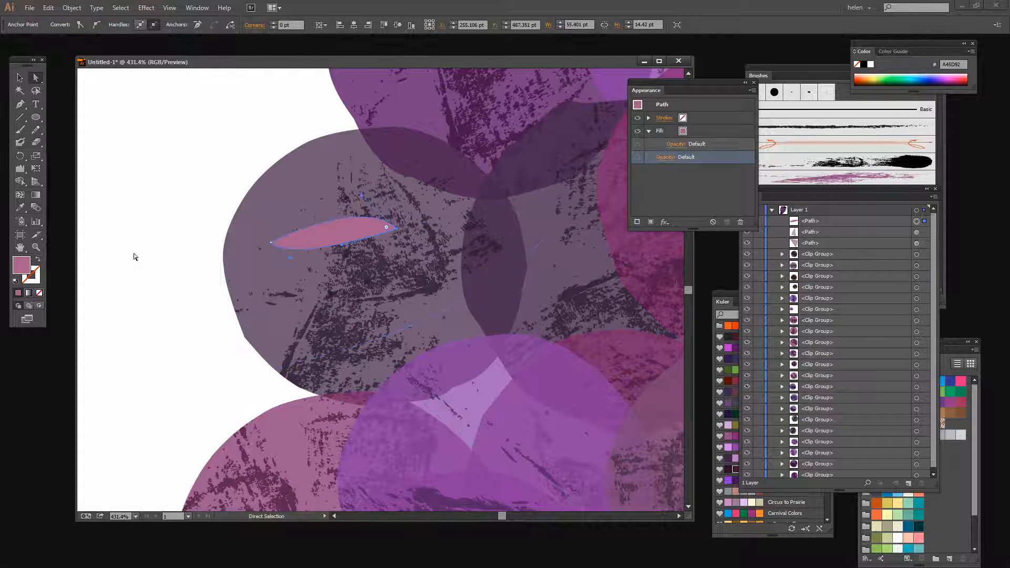
Sample the grey circle's colour as the sliver's fill with the Eyedropper and set the sliver's blending mode to Multiply.
click(20, 207)
click(294, 202)
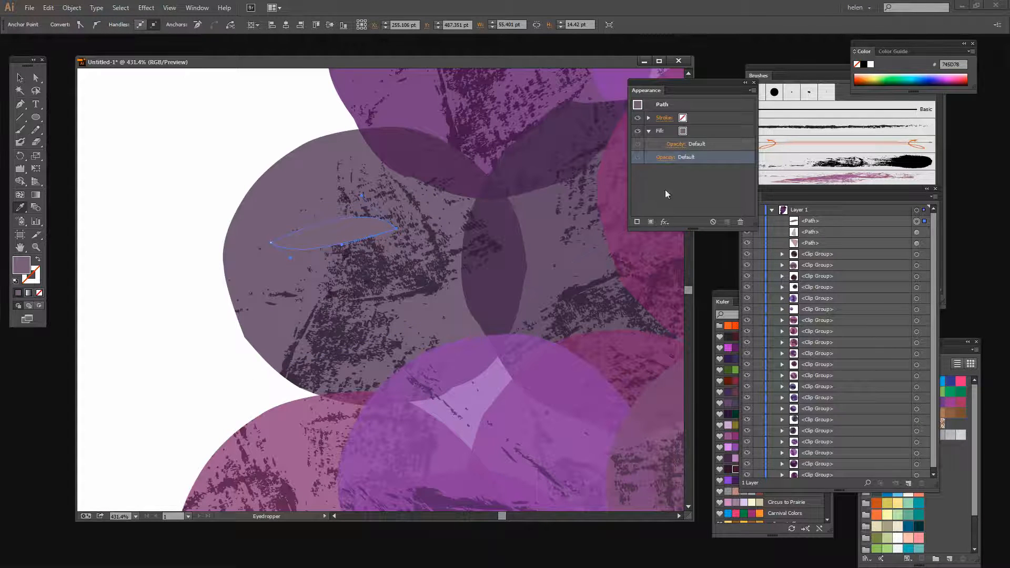
click(664, 157)
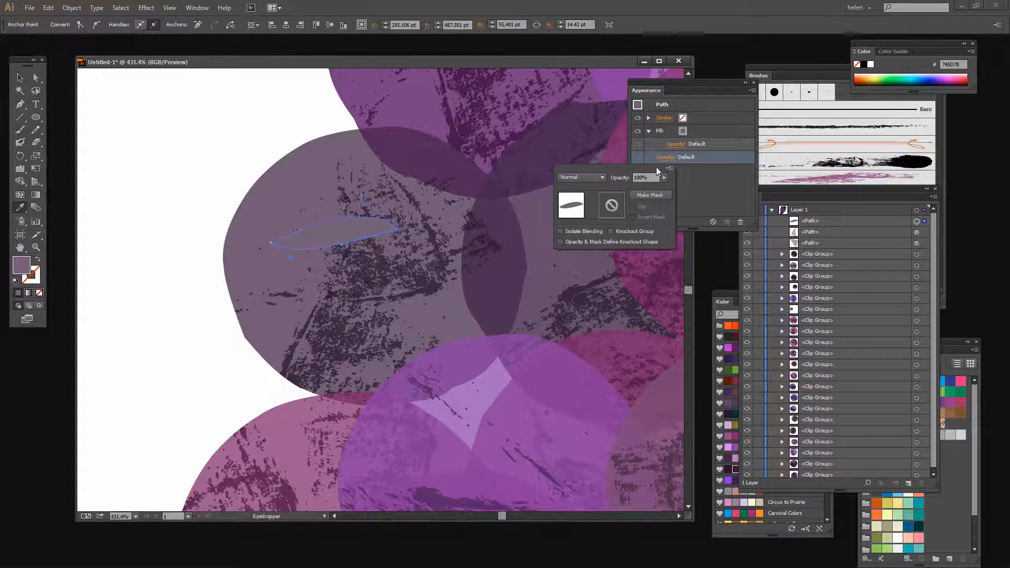
click(602, 178)
click(584, 215)
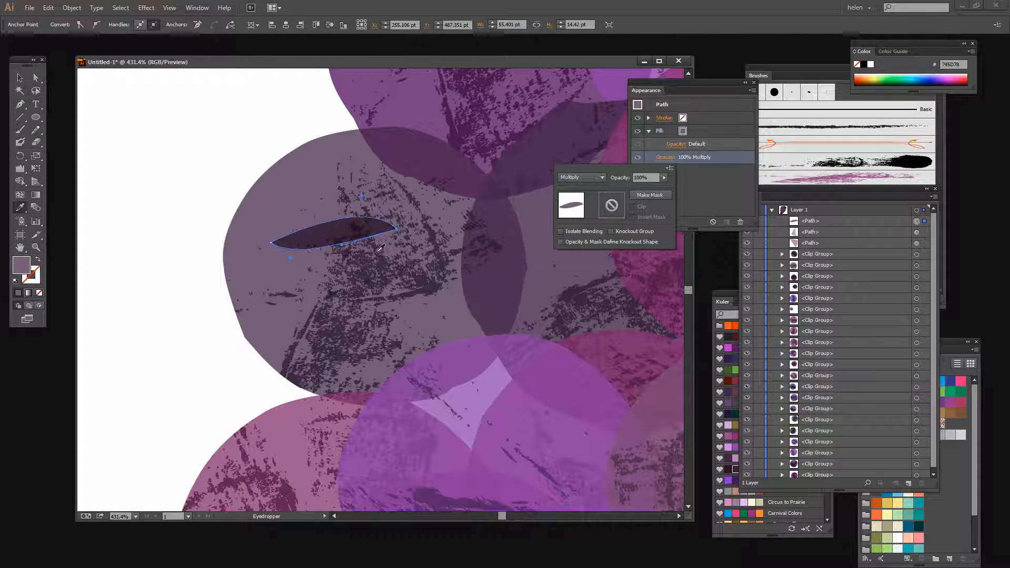
Reduce the grey sliver's opacity to 72% and deselect it.
click(663, 178)
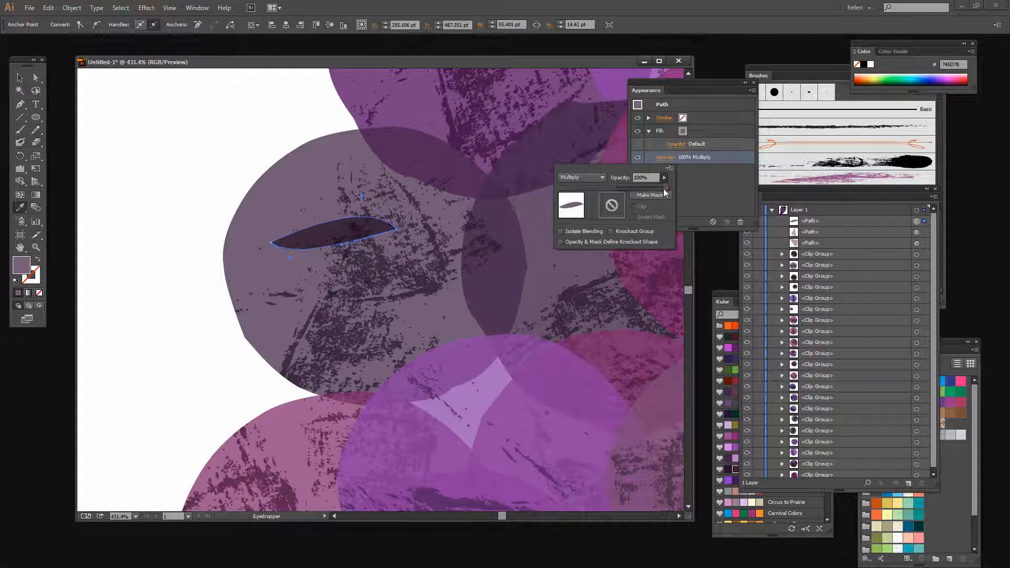
drag(664, 189, 652, 188)
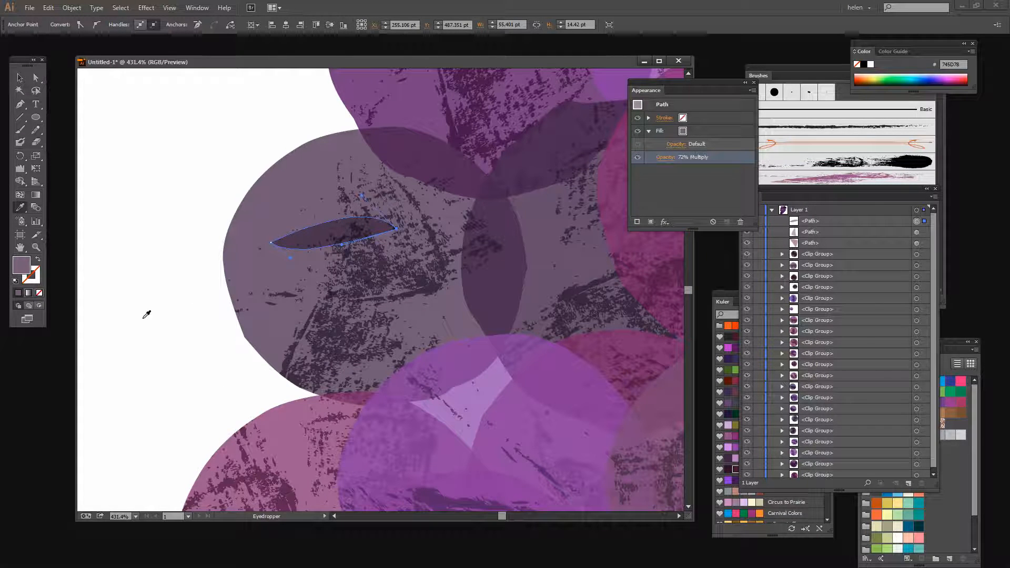
click(19, 77)
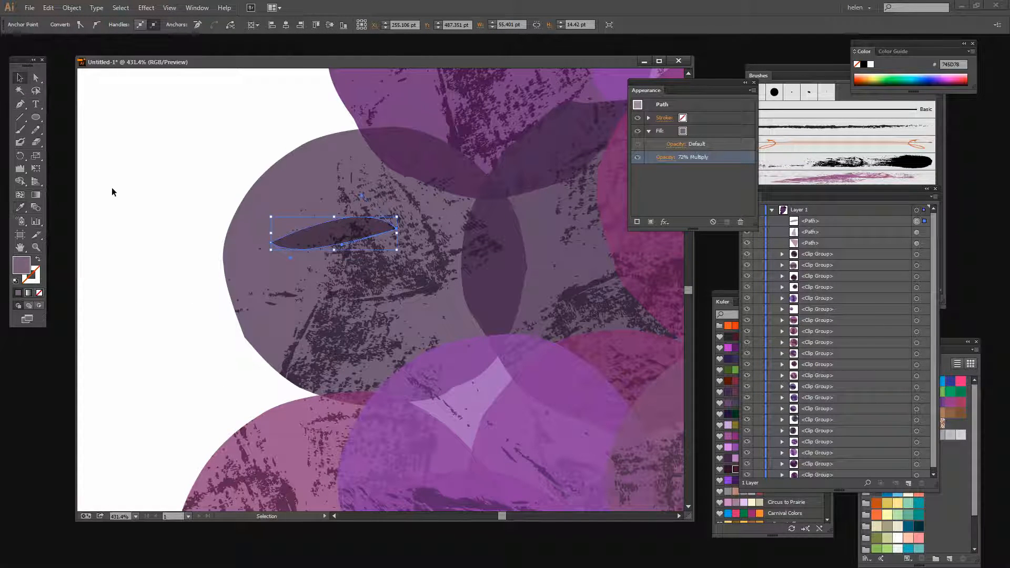
click(161, 278)
key(ctrl+0)
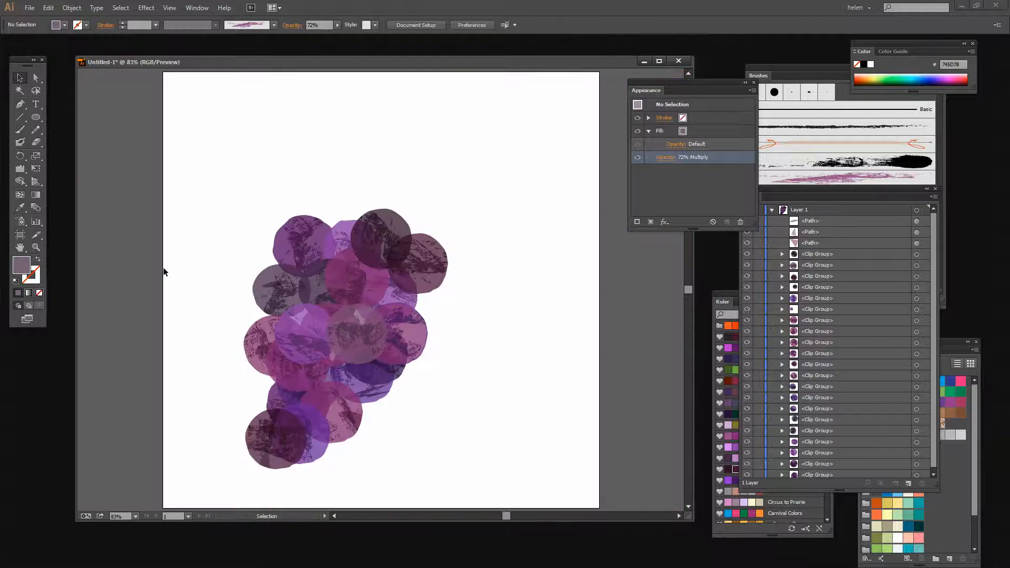
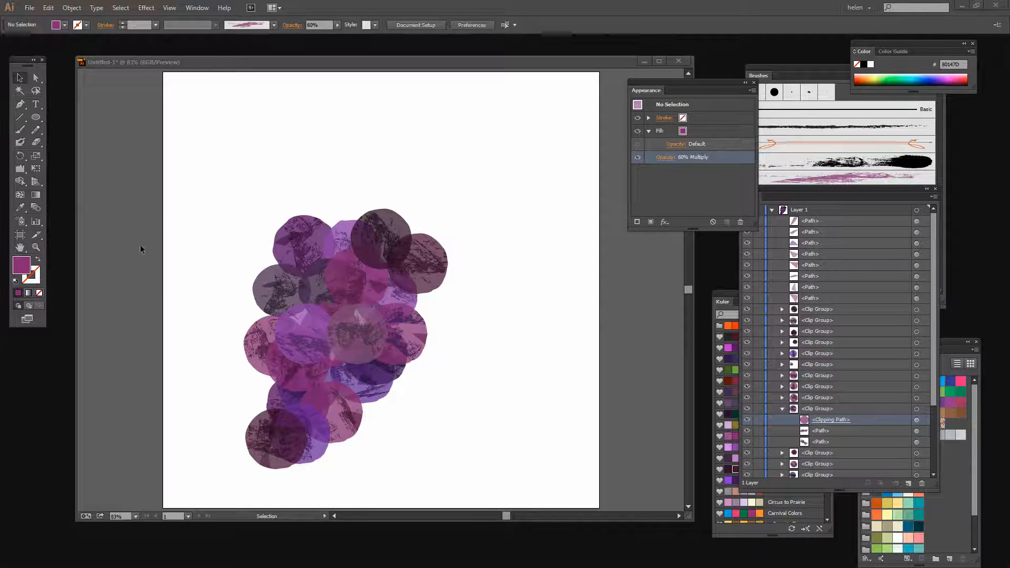
Start a leaf outline above the grape bunch with the Pen tool, drawing a curved left lobe and a longer rounded lower lobe.
click(19, 107)
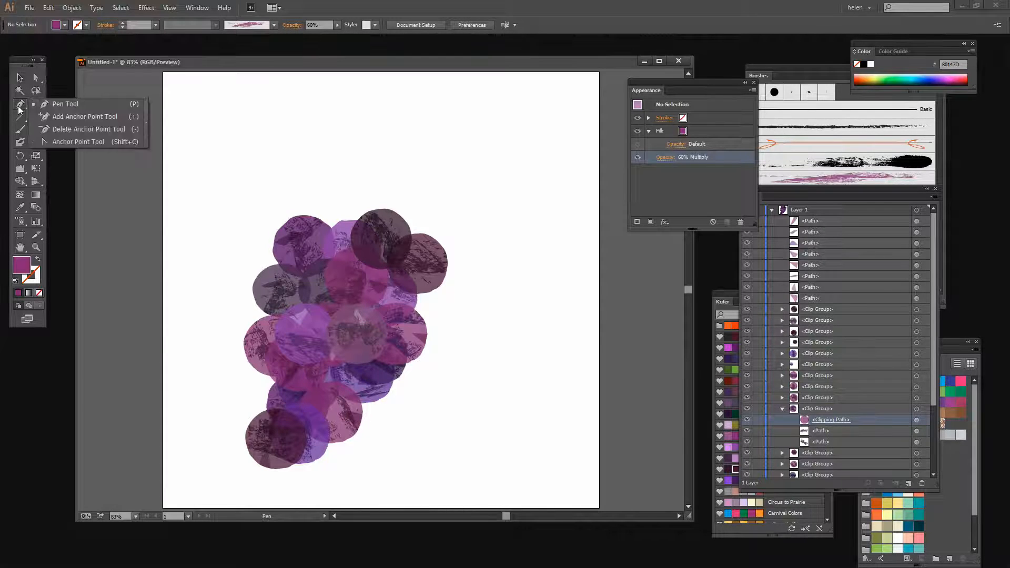
click(55, 104)
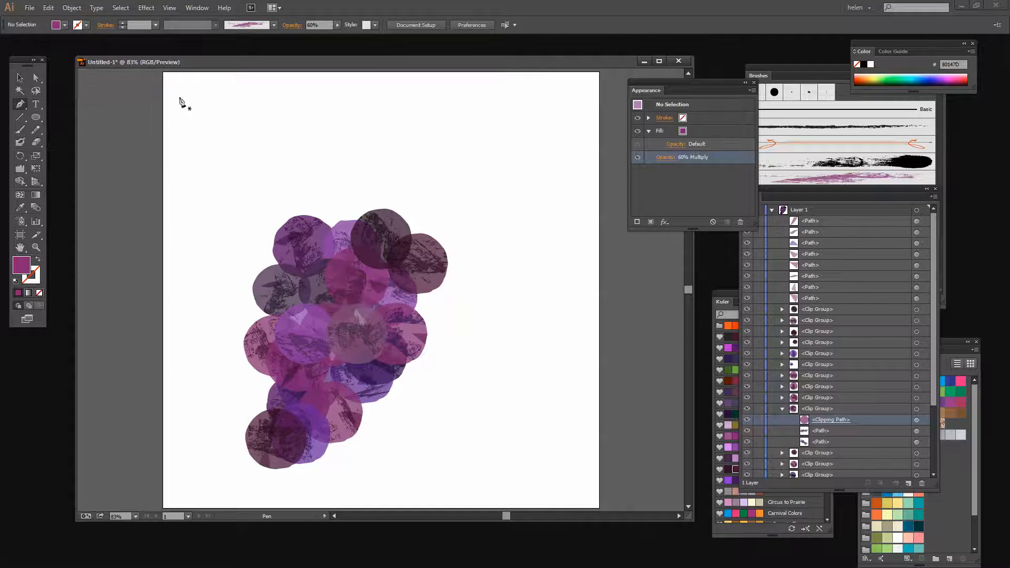
click(259, 117)
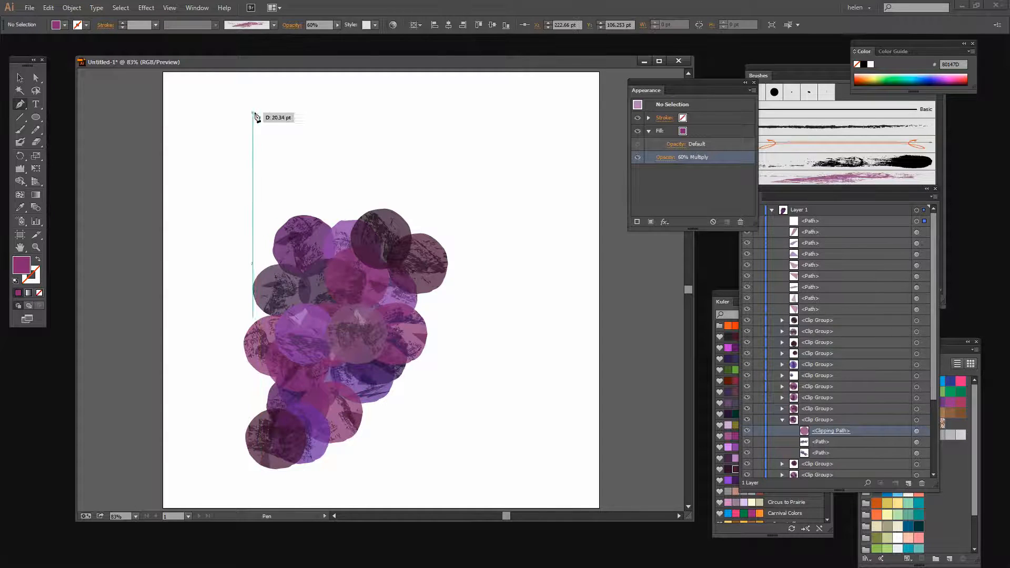
click(243, 103)
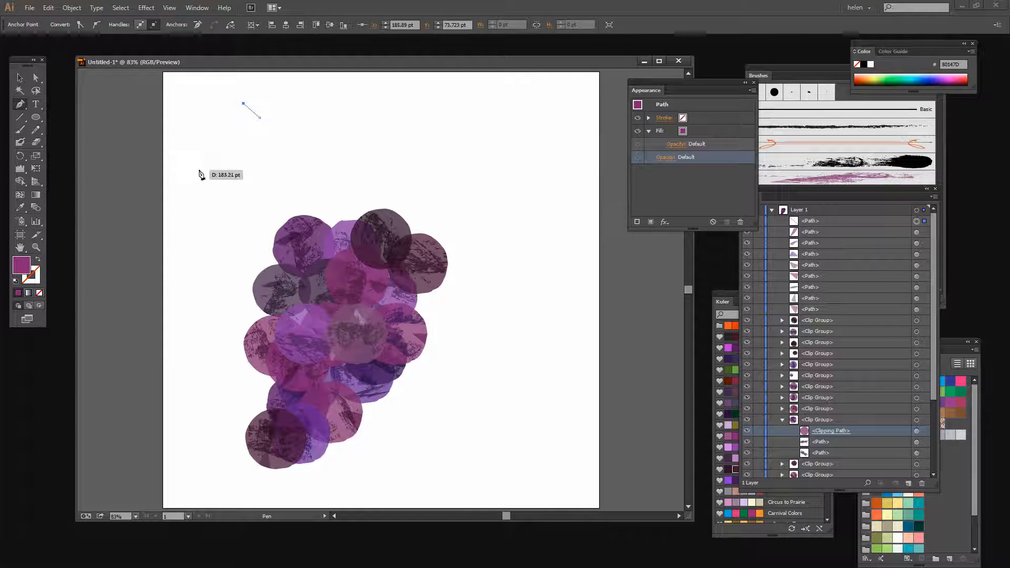
drag(198, 169, 206, 212)
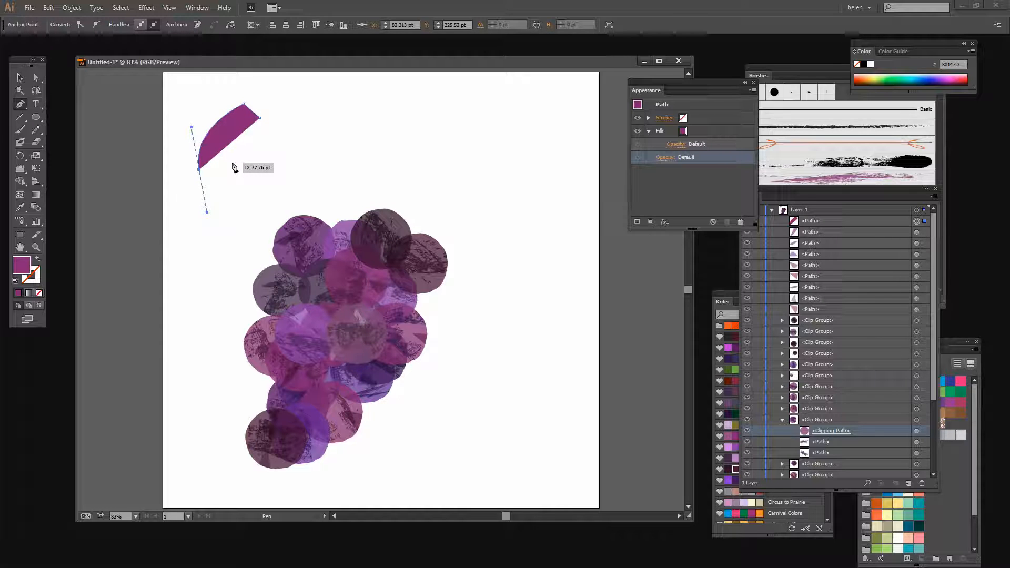
click(232, 162)
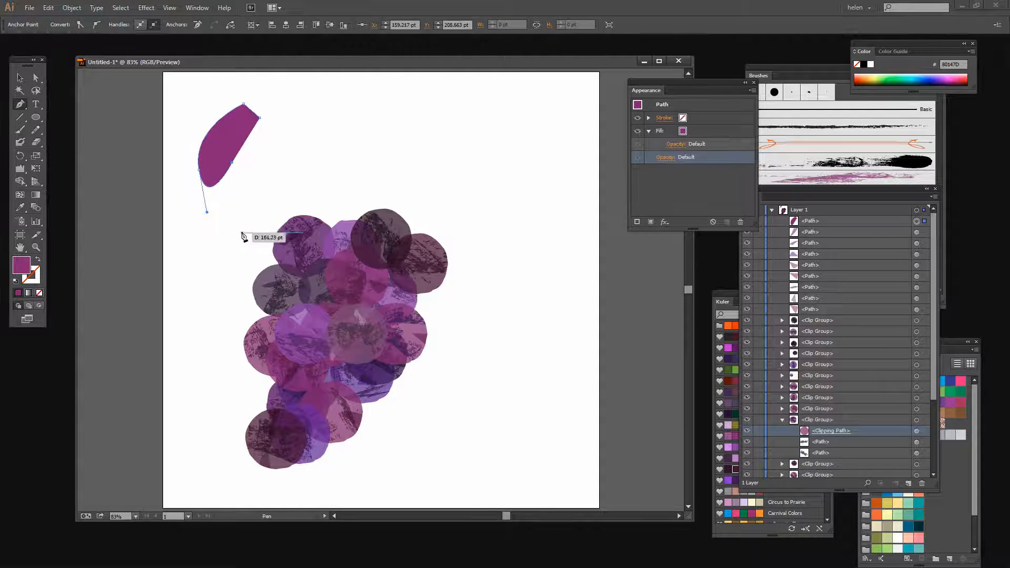
drag(247, 247, 268, 270)
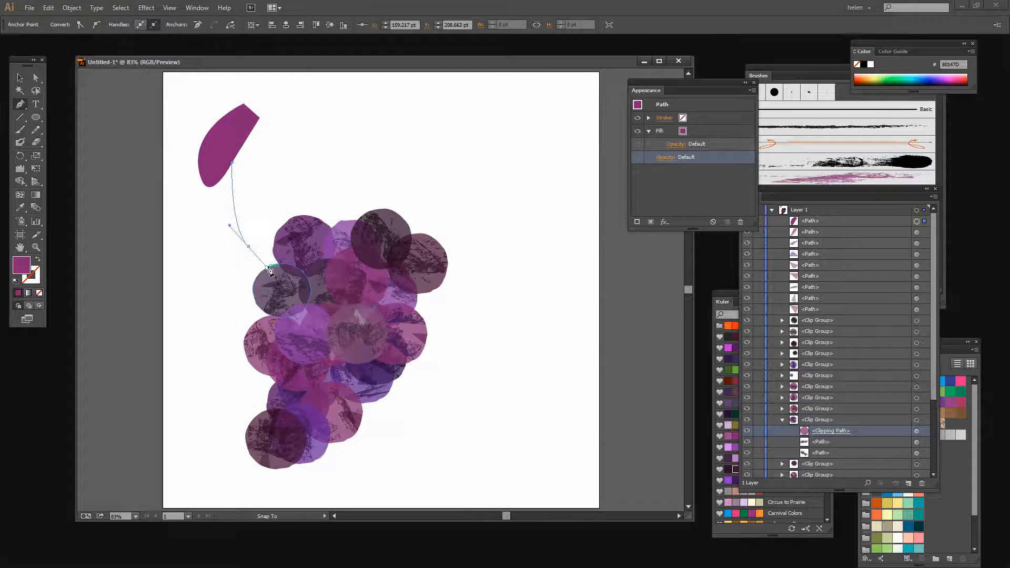
drag(292, 208, 311, 185)
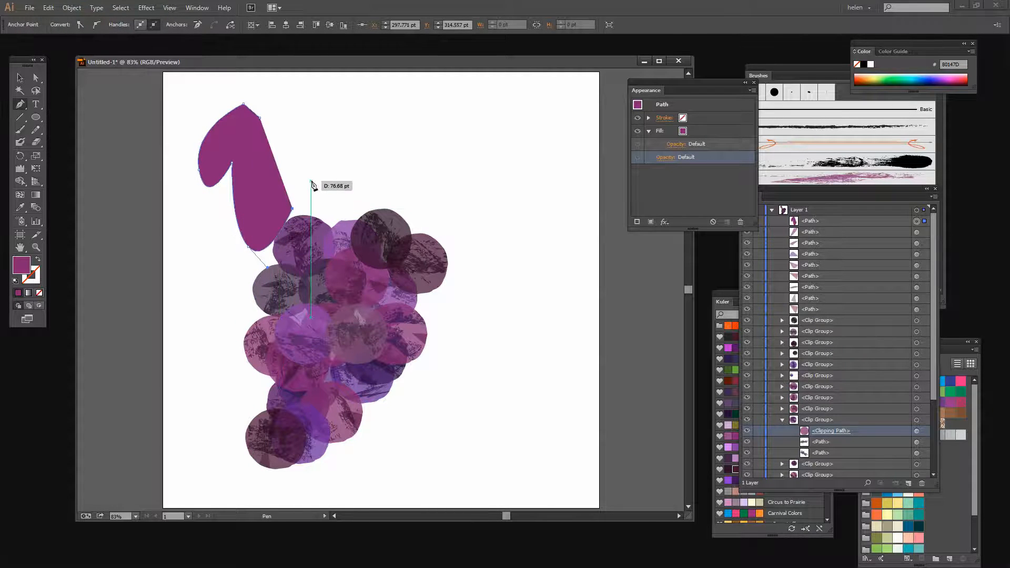
Complete the leaf outline with a notch, a pointed right lobe and a curved upper edge leading back to its start.
click(311, 177)
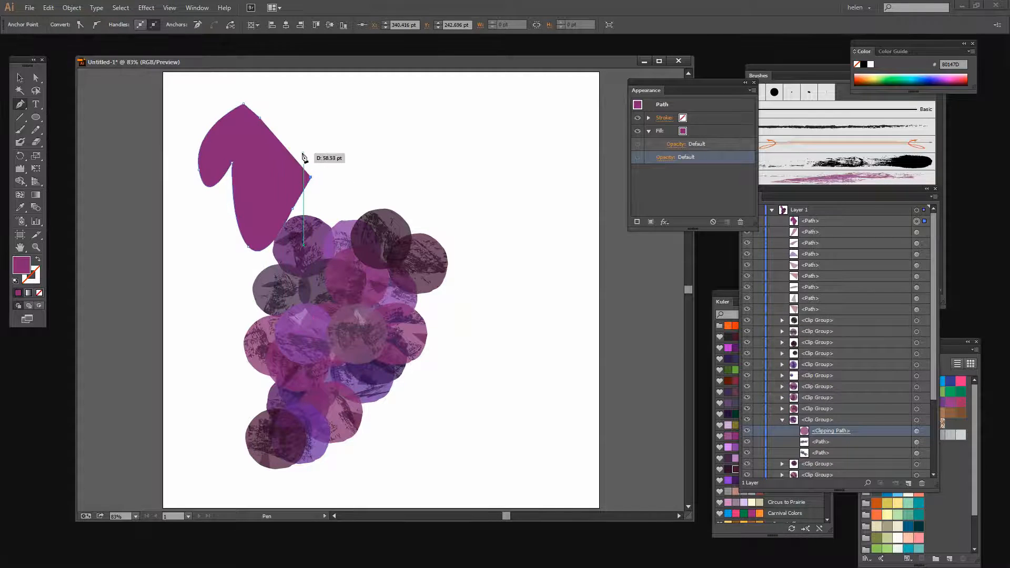
click(296, 148)
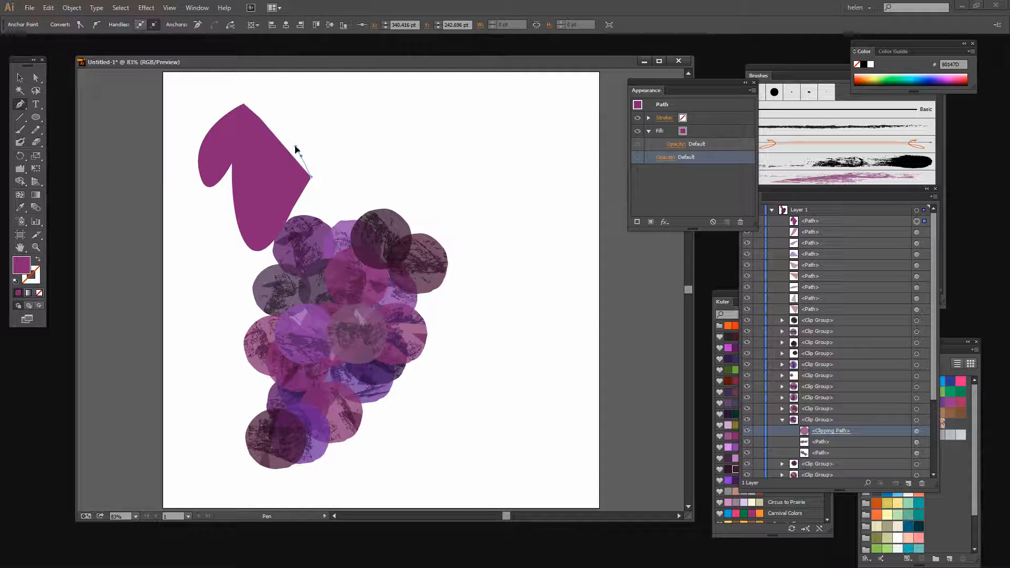
click(352, 170)
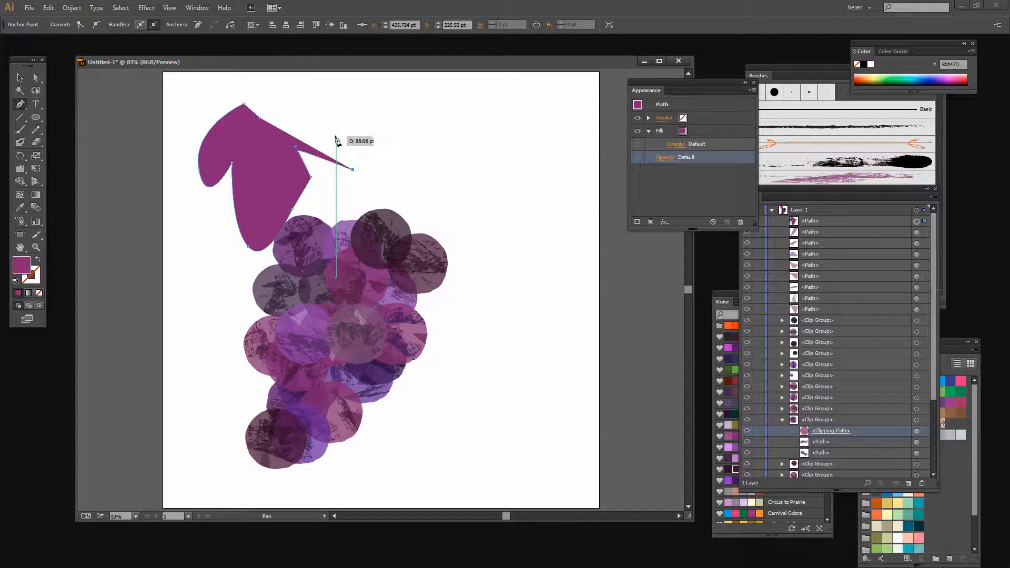
drag(337, 132, 263, 104)
drag(273, 91, 218, 153)
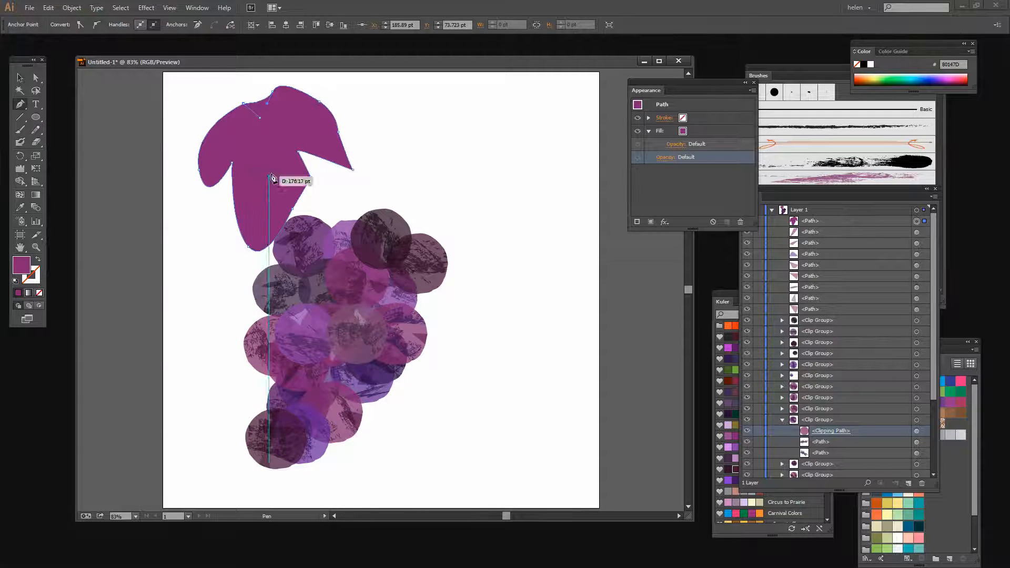
Fill the leaf with the dark green from the Kuler theme Grapes and reduce its opacity to 82%.
click(728, 301)
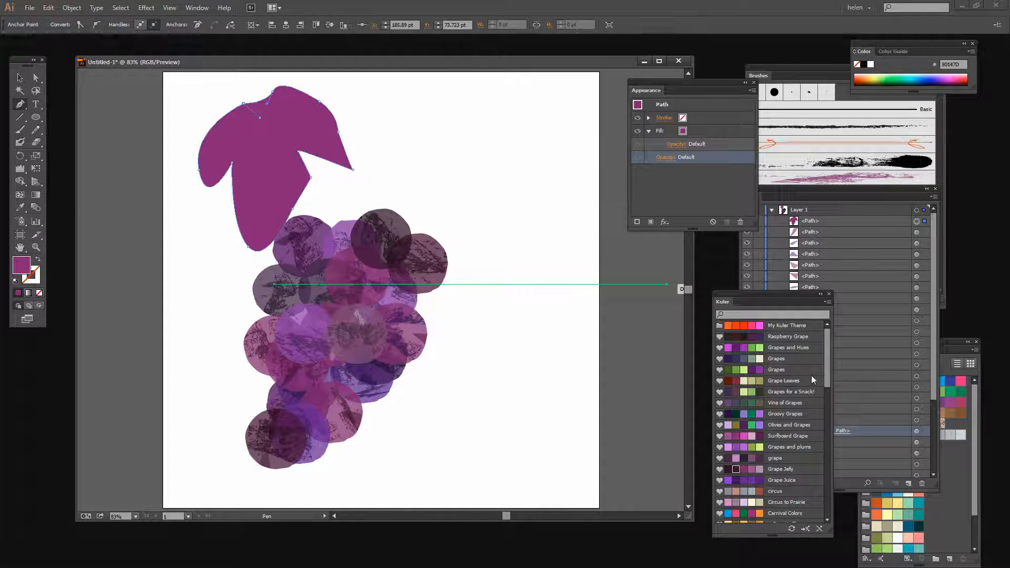
click(727, 371)
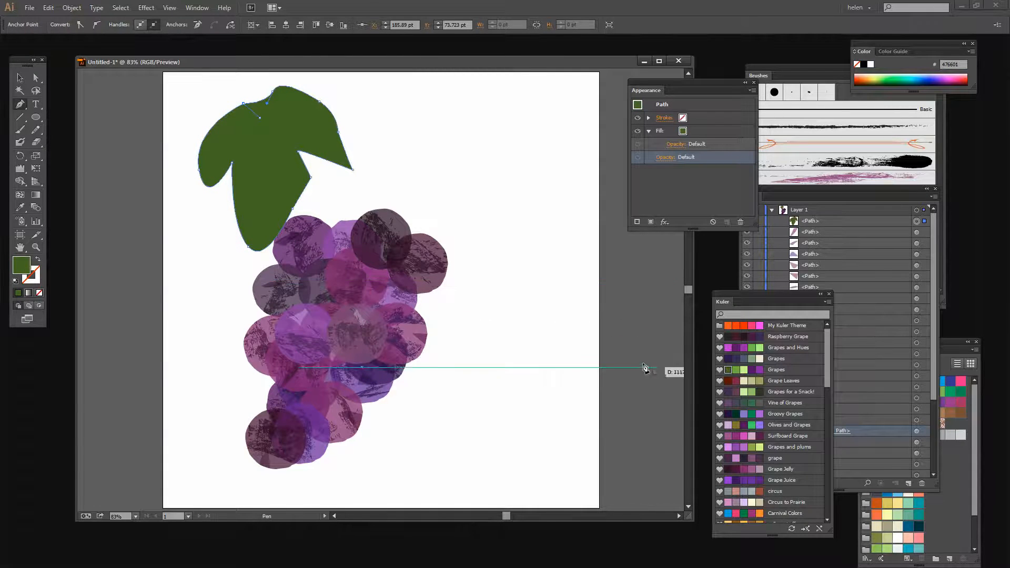
click(665, 157)
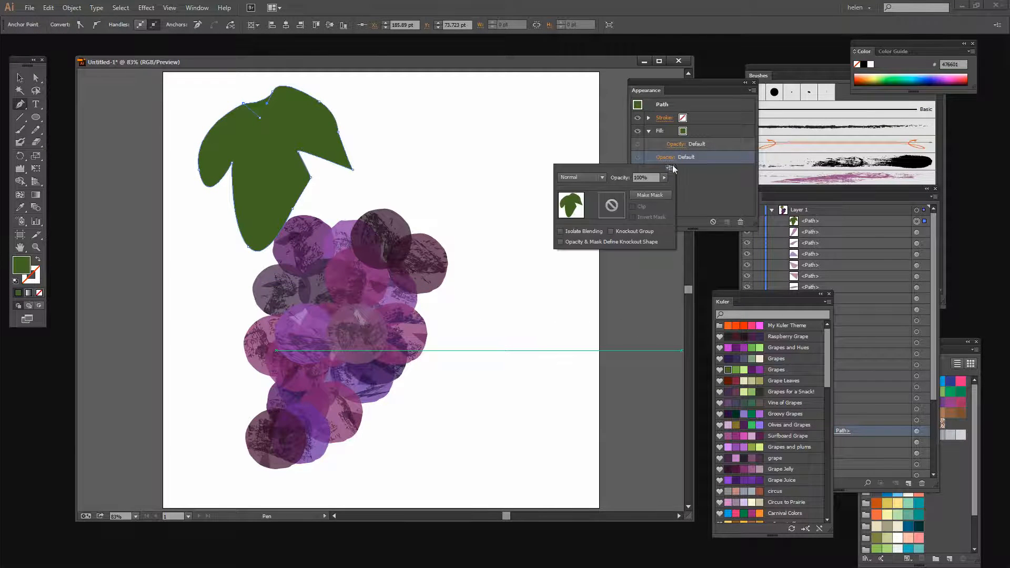
click(664, 177)
drag(645, 188, 657, 193)
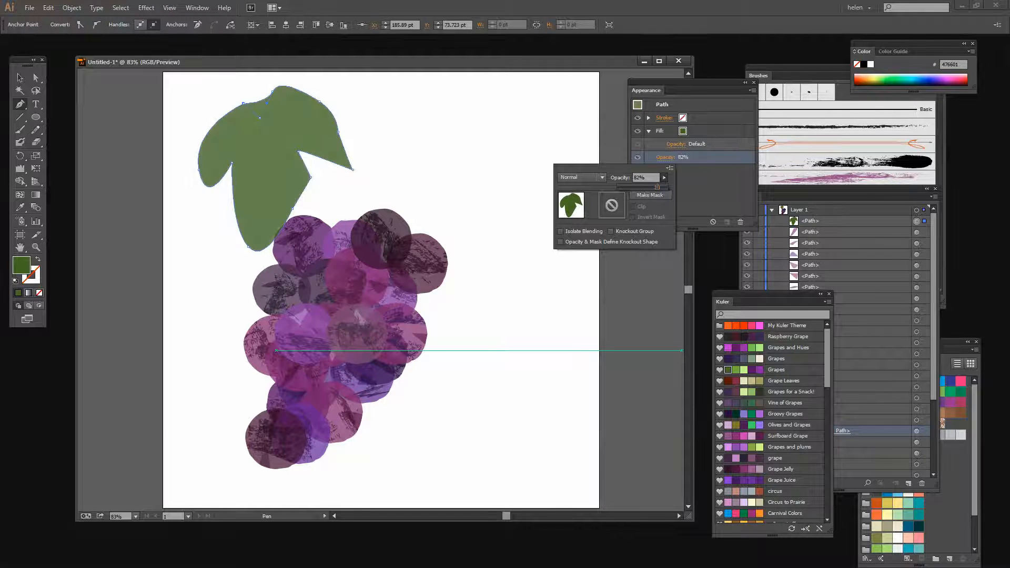
key(Escape)
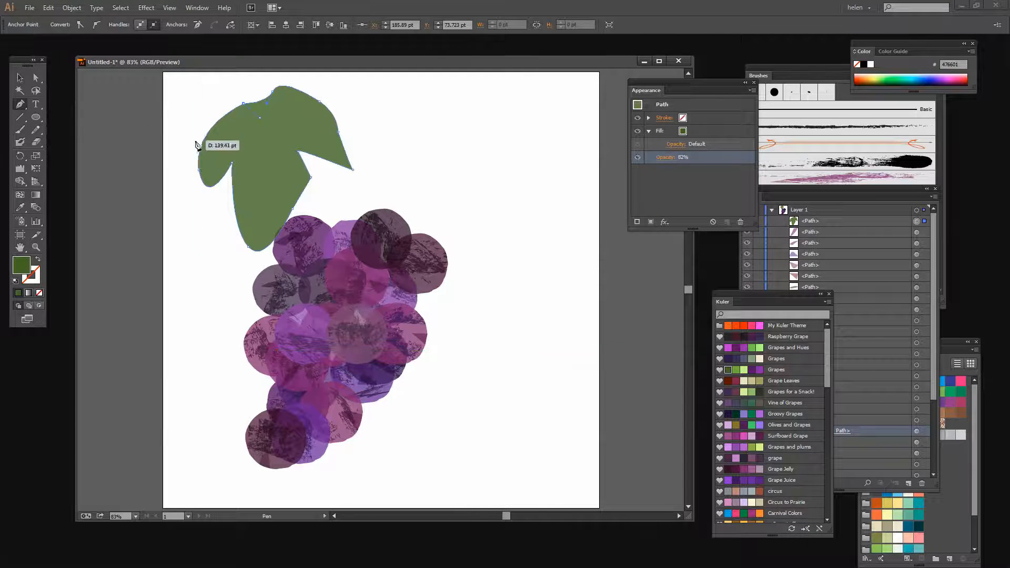
Reshape the leaf's left lobe by raising its outer anchor point, adjusting its curve handles and shifting the neighbouring notch slightly inward.
click(36, 77)
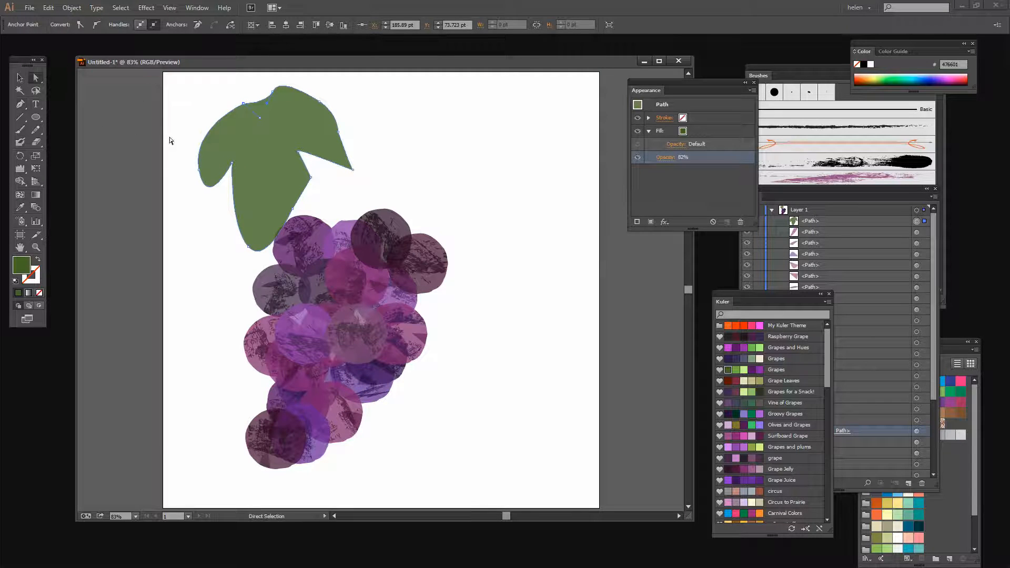
drag(198, 170, 198, 153)
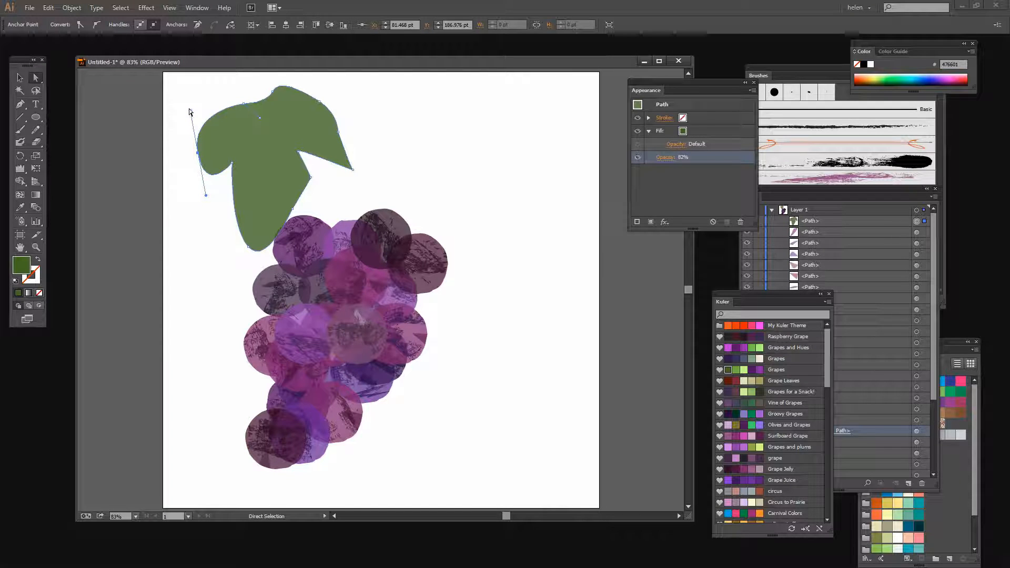
drag(191, 111, 208, 103)
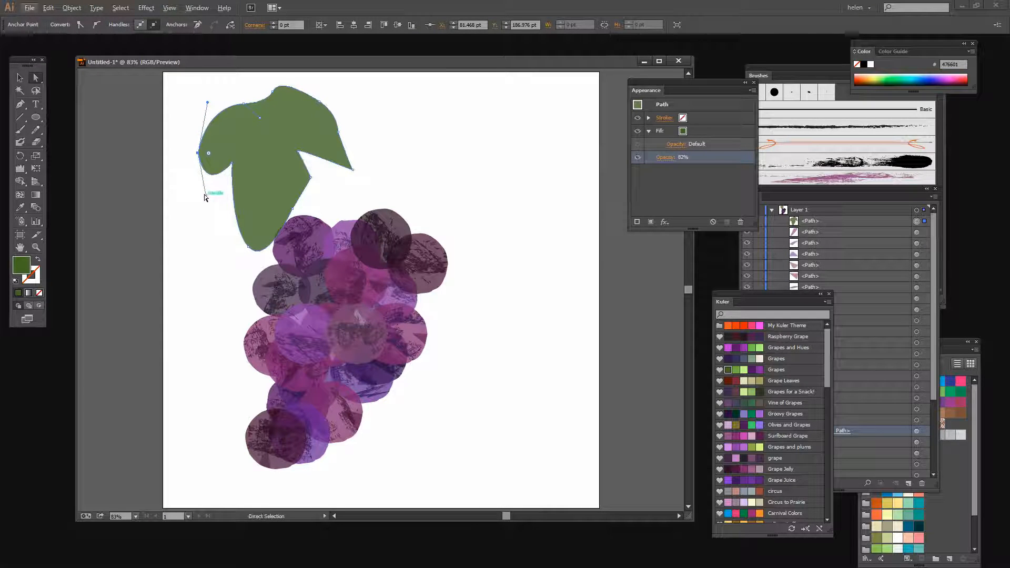
drag(205, 197, 238, 155)
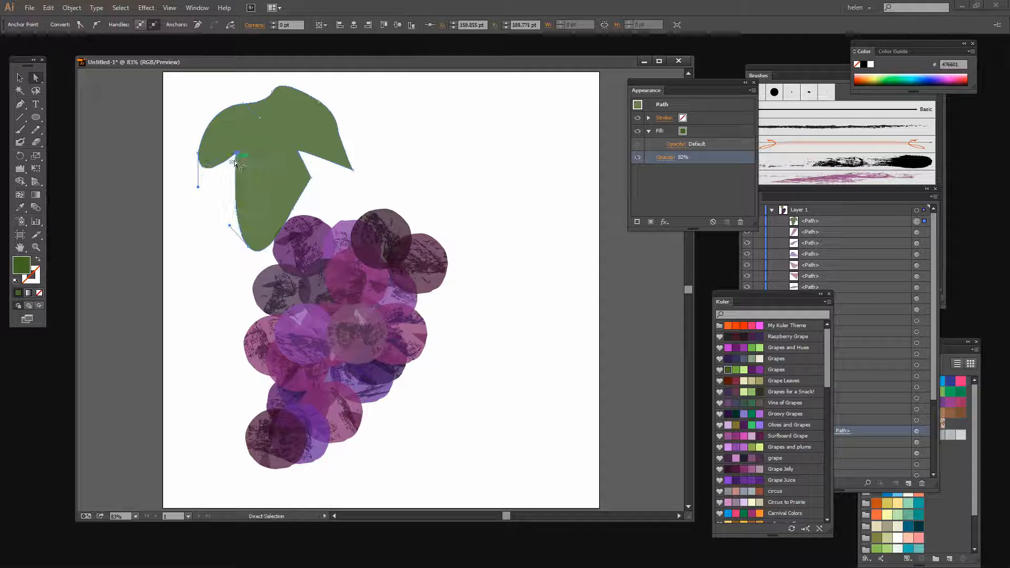
Convert the notch between the left and lower lobes to a creased, curved point, lower it, and pull in the right lobe's corners.
click(20, 104)
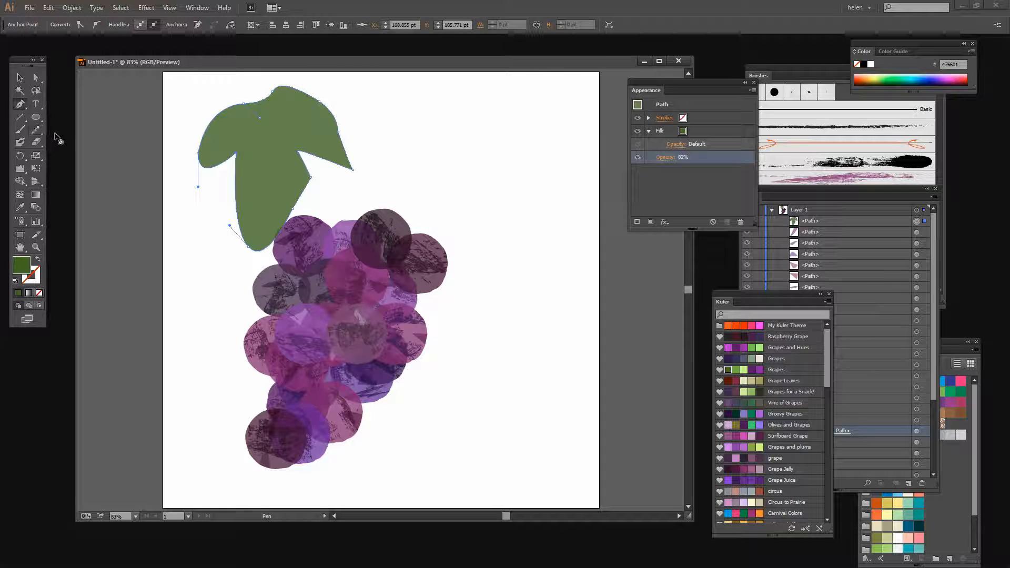
drag(23, 109, 72, 143)
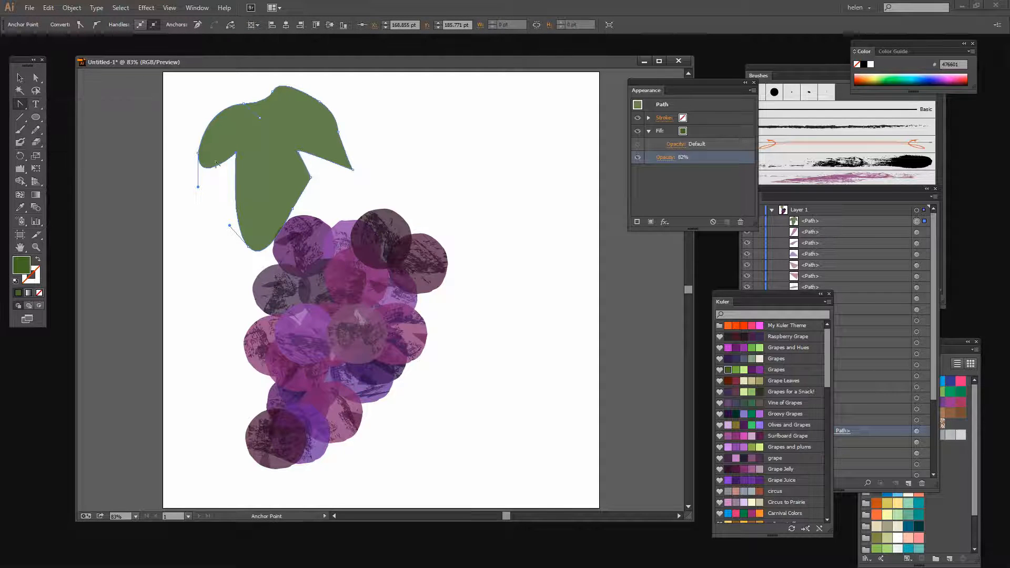
drag(237, 153, 225, 192)
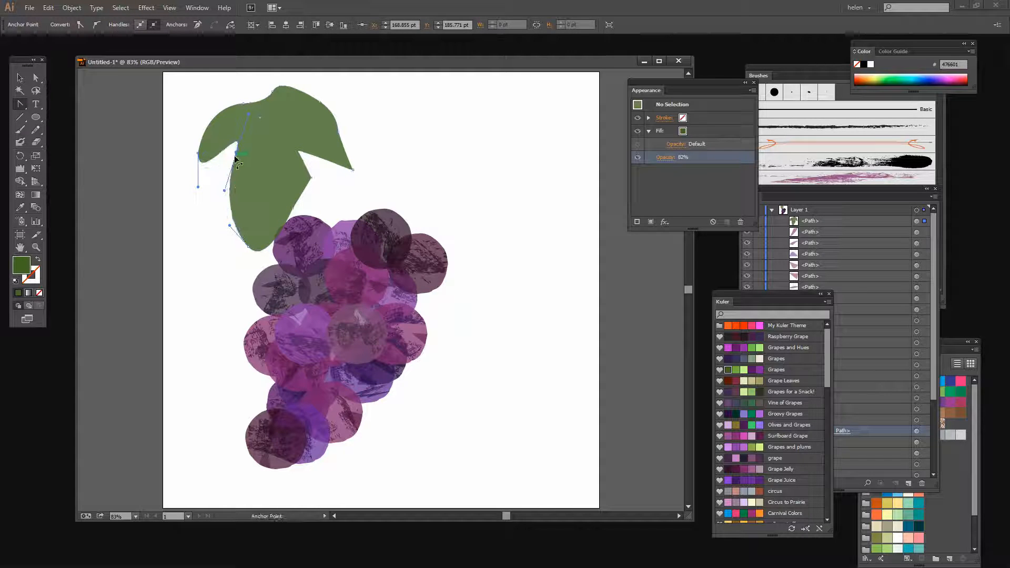
key(a)
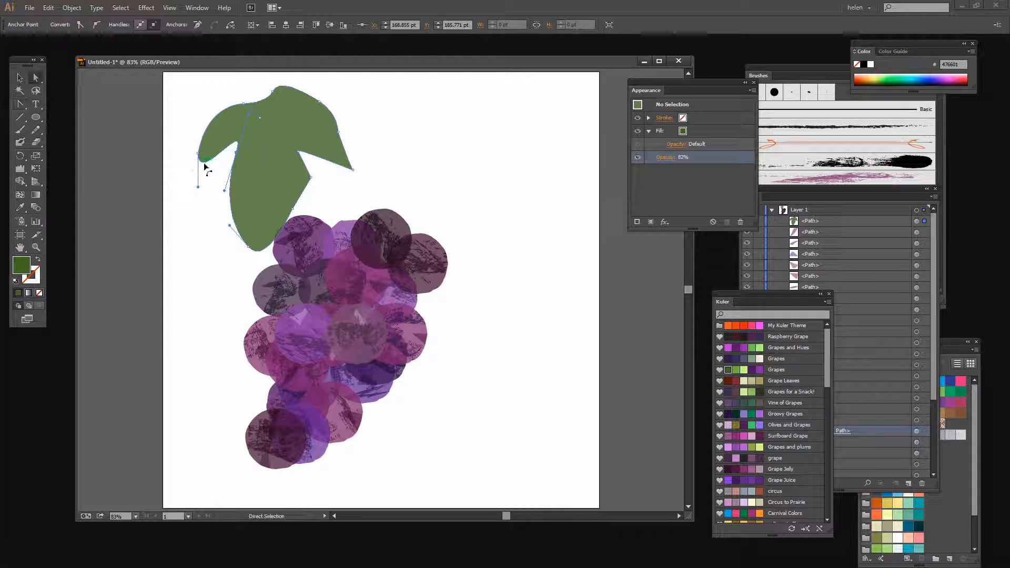
click(251, 125)
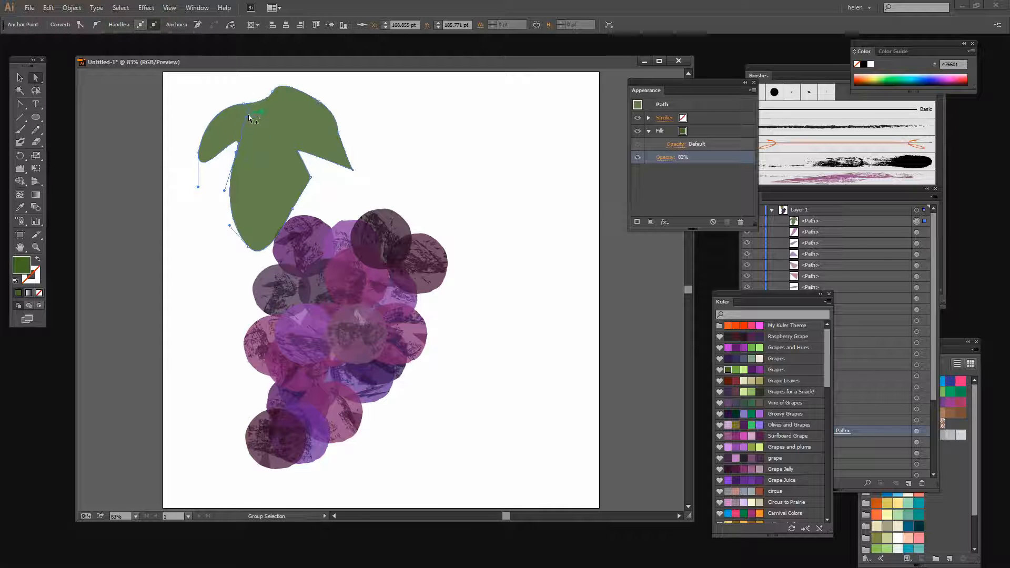
drag(248, 115, 232, 189)
mouse_move(235, 154)
mouse_down()
mouse_move(223, 181)
mouse_move(234, 169)
mouse_up()
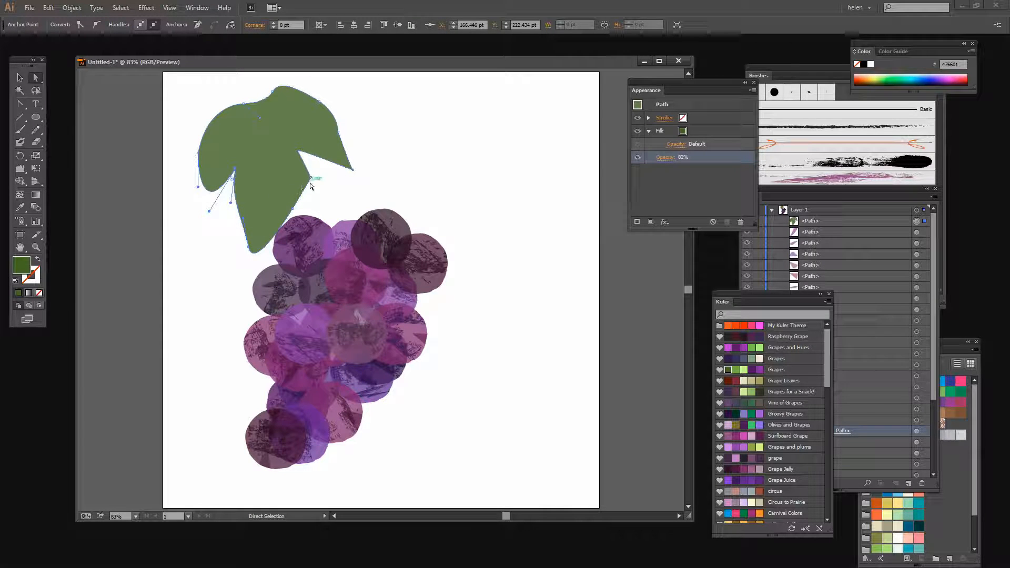
drag(310, 178, 340, 169)
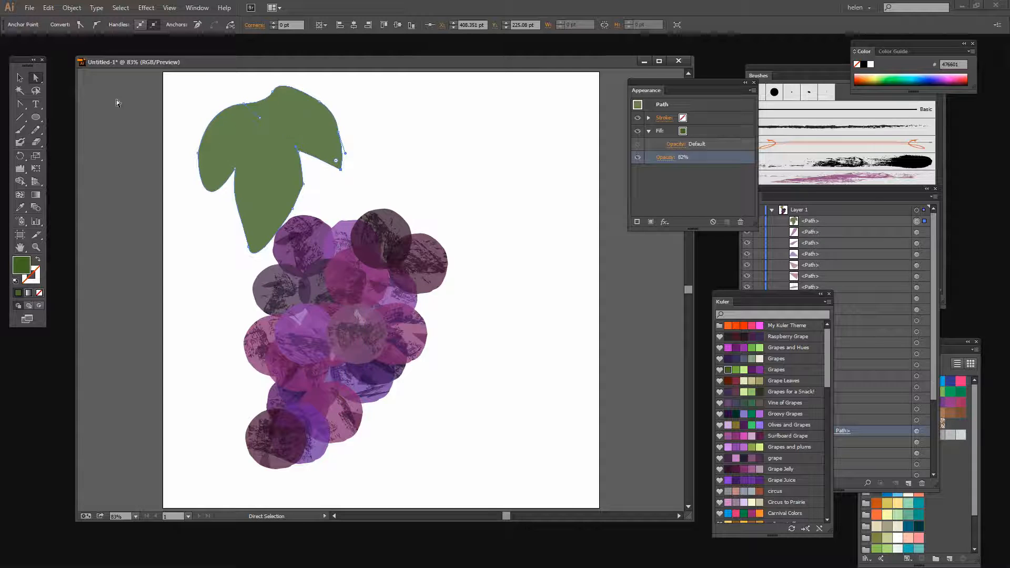
Rotate the leaf clockwise and place it over the top grapes so its long lobe points left, and deselect it.
click(20, 78)
drag(295, 109, 315, 202)
drag(211, 180, 339, 158)
drag(336, 237, 355, 216)
click(468, 219)
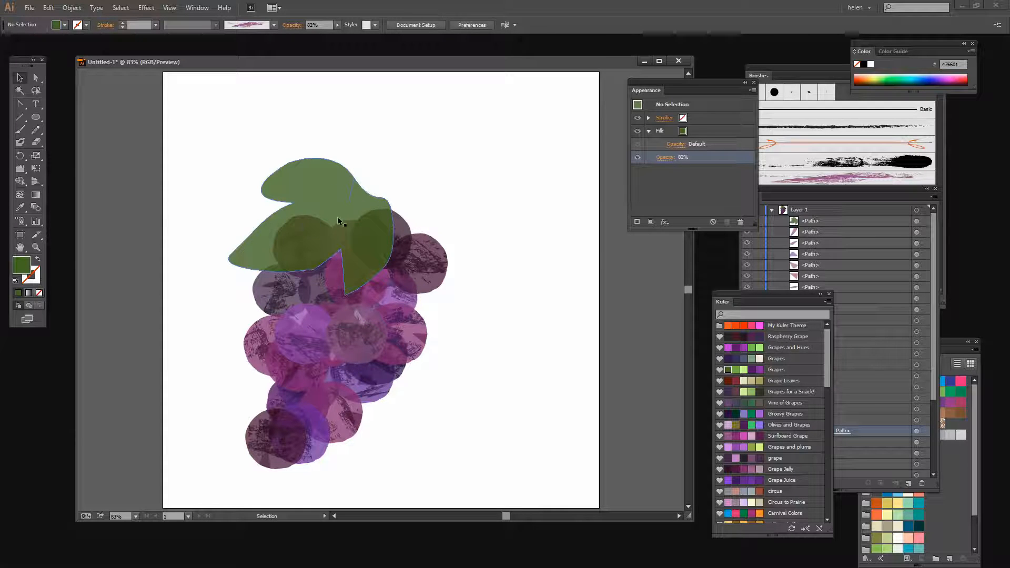
Turn on Draw Inside for the leaf and ready the Paintbrush with the purple textured art brush, undoing its application to the leaf's outline.
click(286, 216)
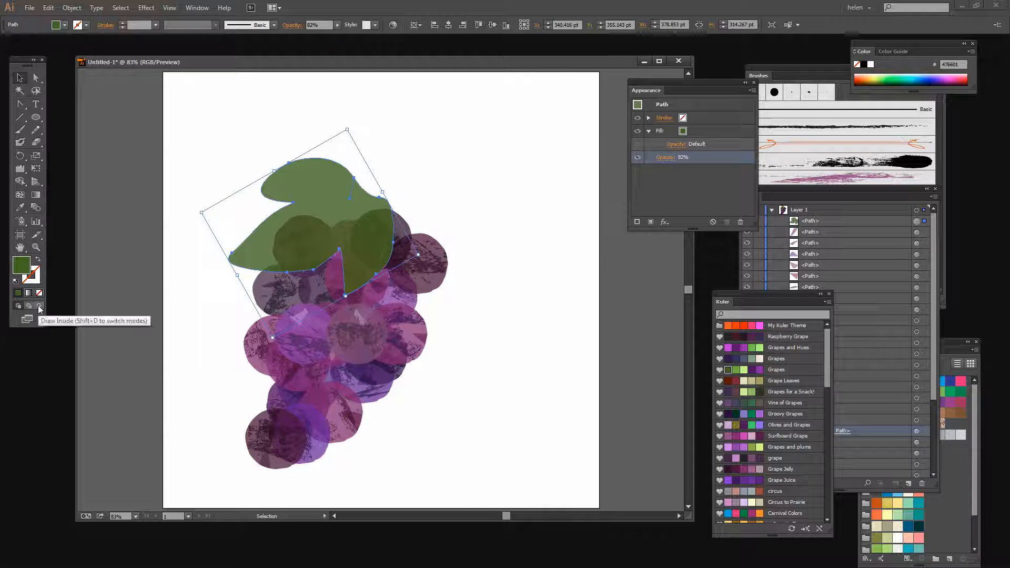
click(39, 307)
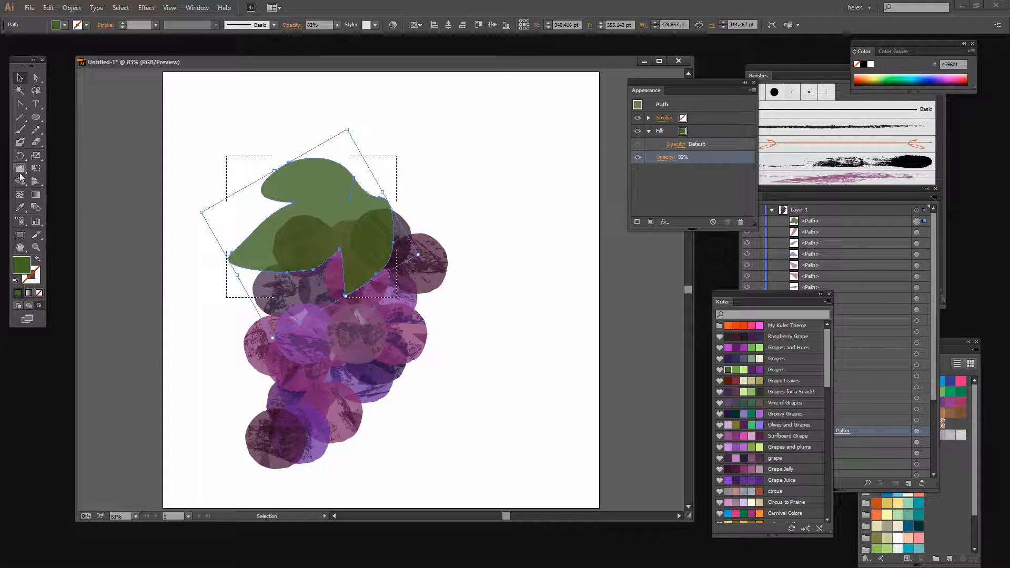
click(20, 129)
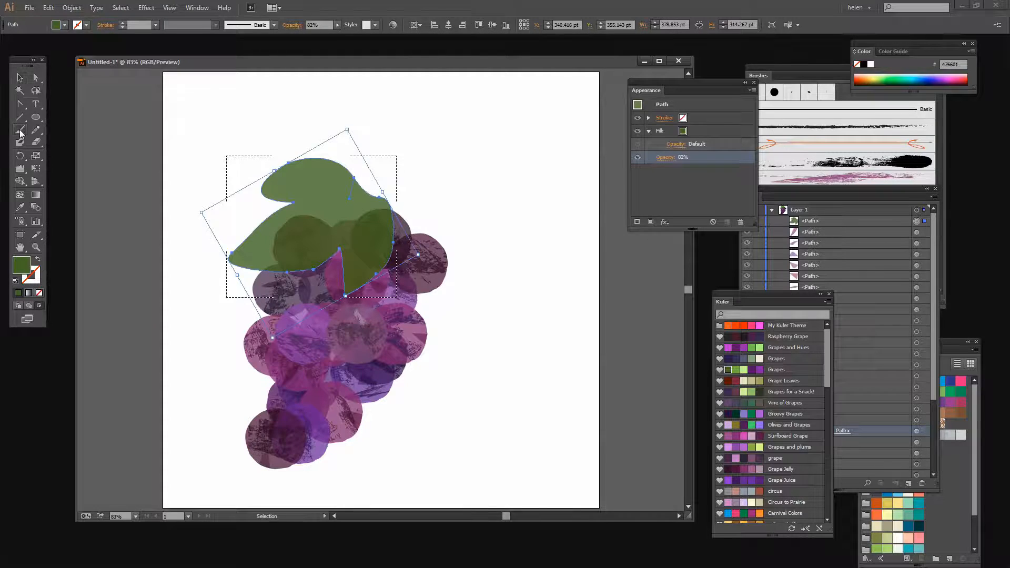
click(849, 178)
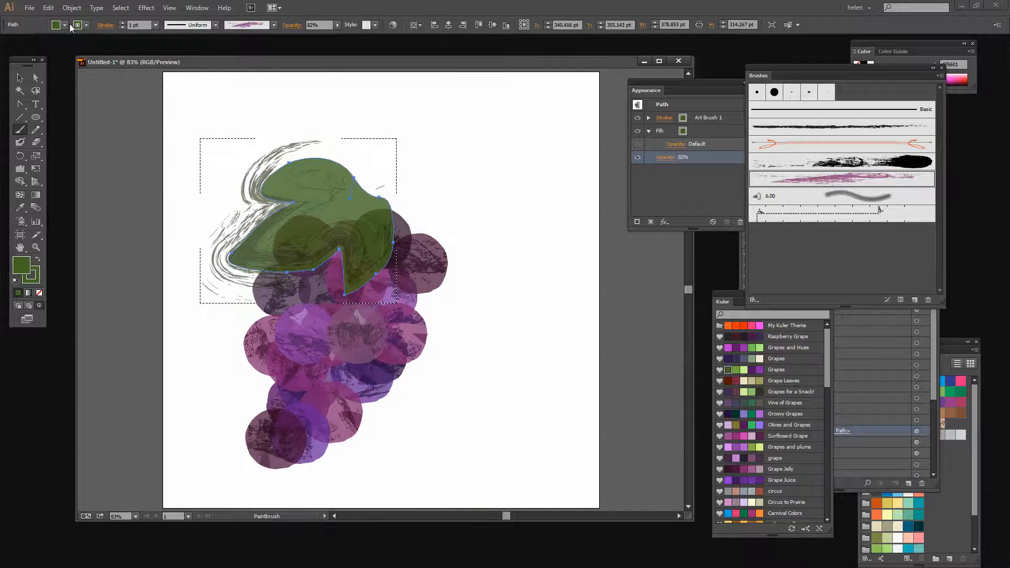
click(48, 8)
click(67, 20)
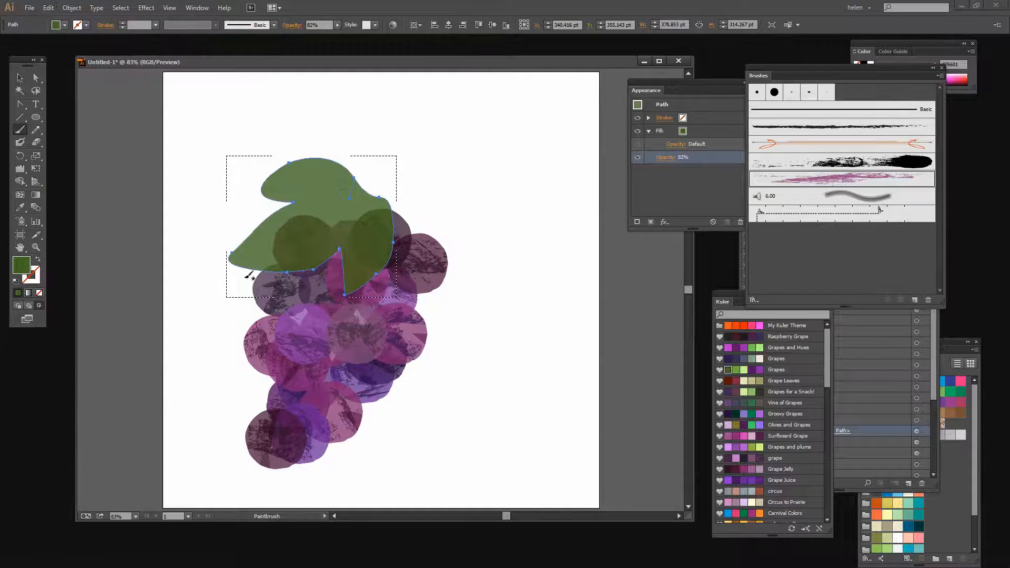
Paint green textured art-brush strokes inside the leaf, covering its long left lobe, lower right lobe, upper lobe and centre.
drag(256, 274, 350, 202)
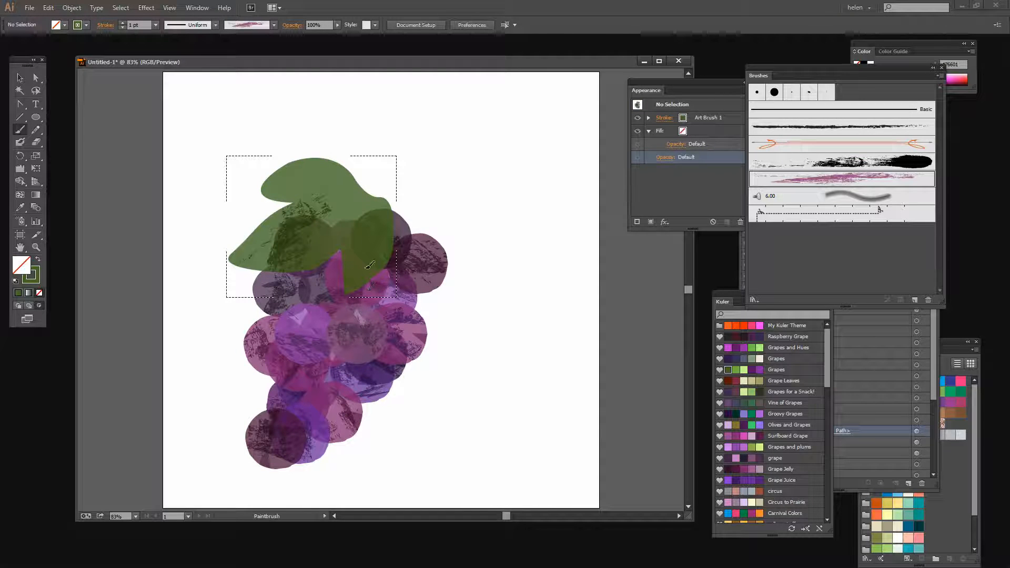
drag(347, 284, 377, 191)
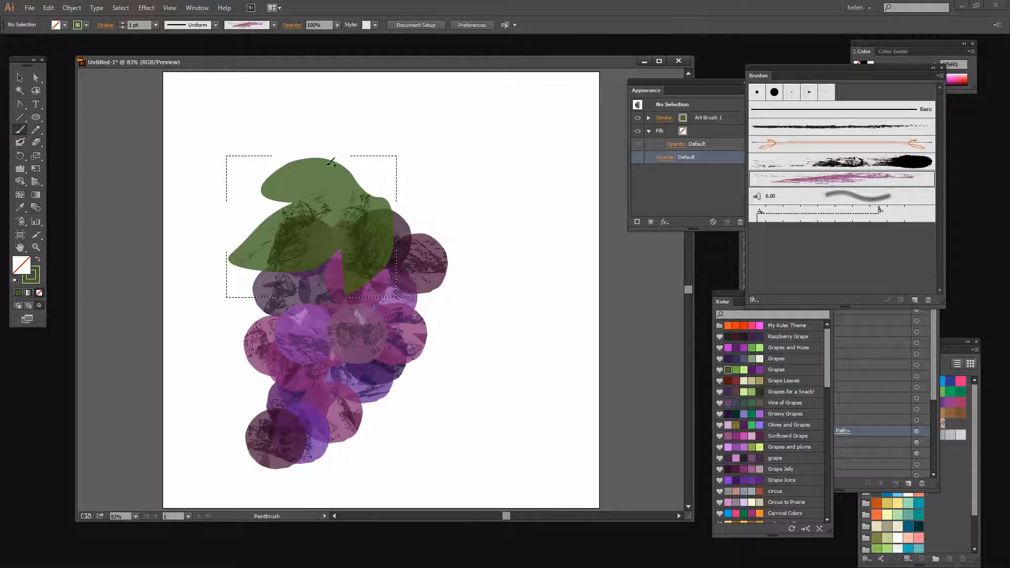
drag(263, 179, 347, 174)
drag(246, 187, 311, 181)
drag(277, 225, 279, 227)
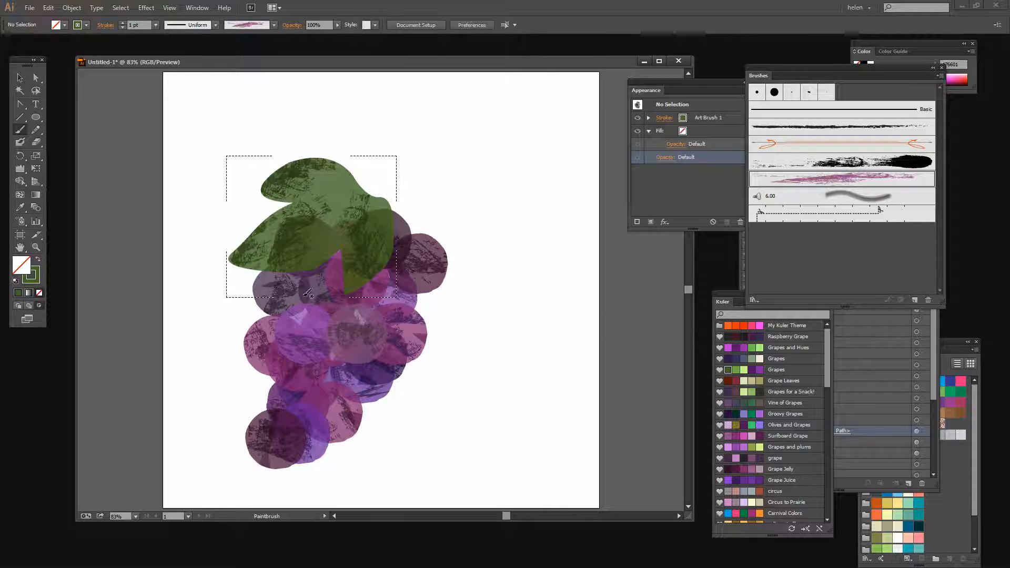
drag(311, 271, 339, 227)
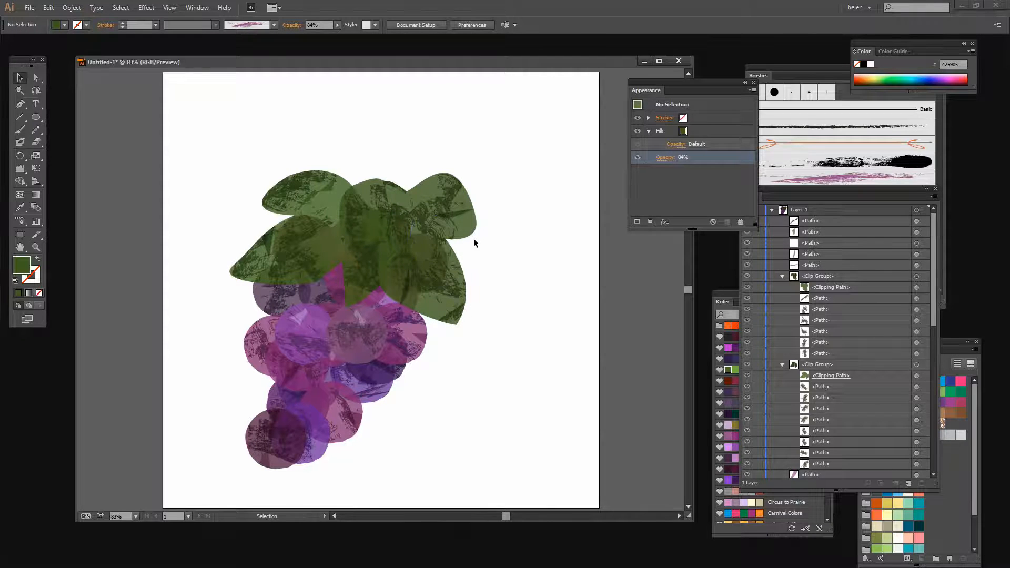
Group the right leaf's clip group together with its two small fold shapes, undoing the trial move made without them.
drag(433, 194, 474, 174)
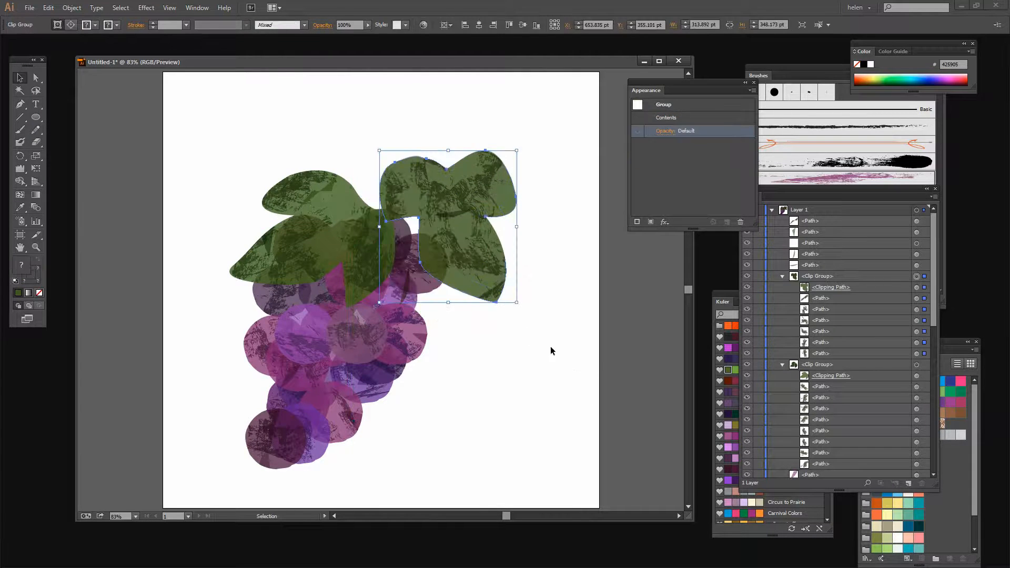
key(ctrl+z)
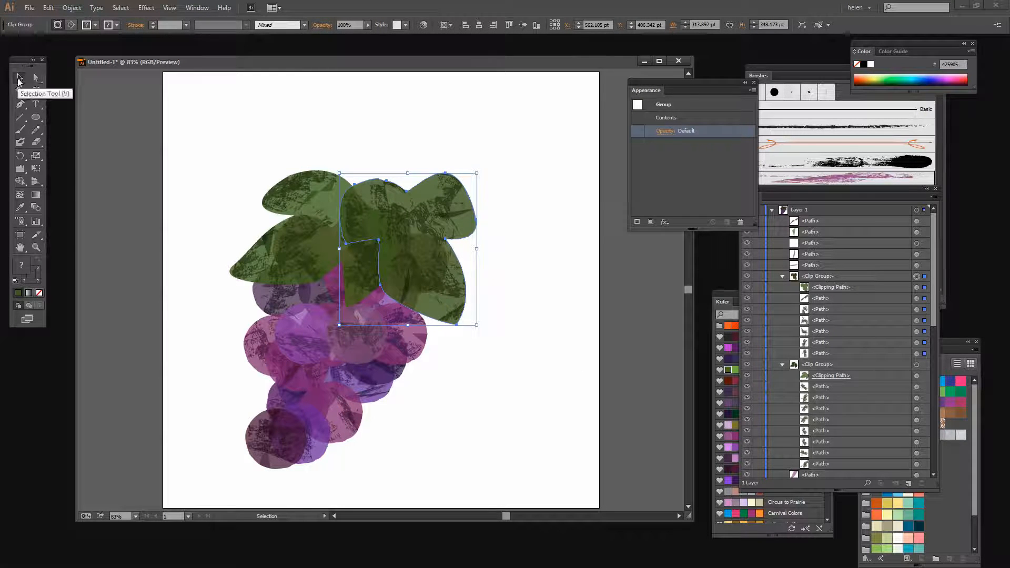
click(19, 79)
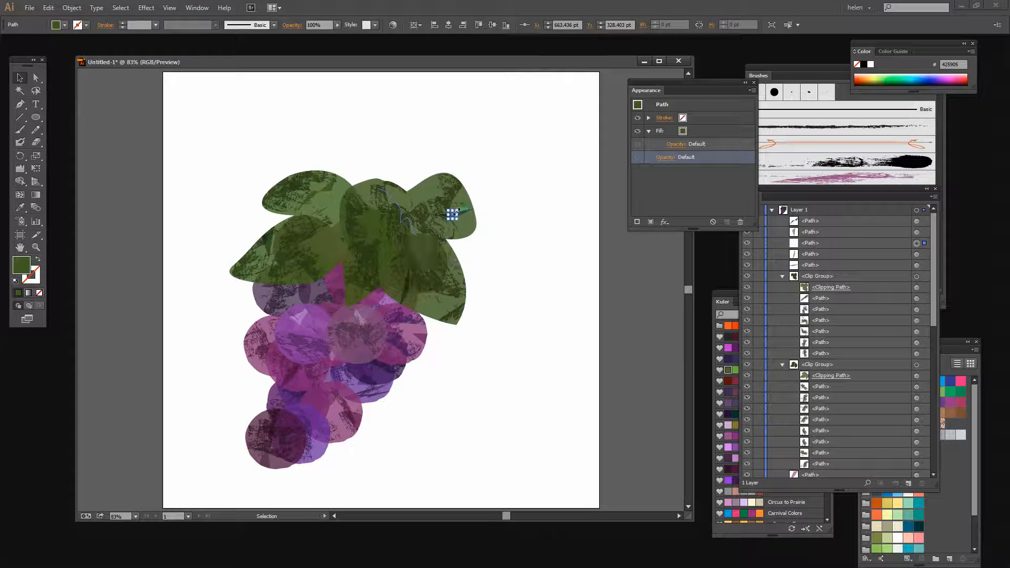
drag(488, 243, 443, 195)
shift+click(415, 299)
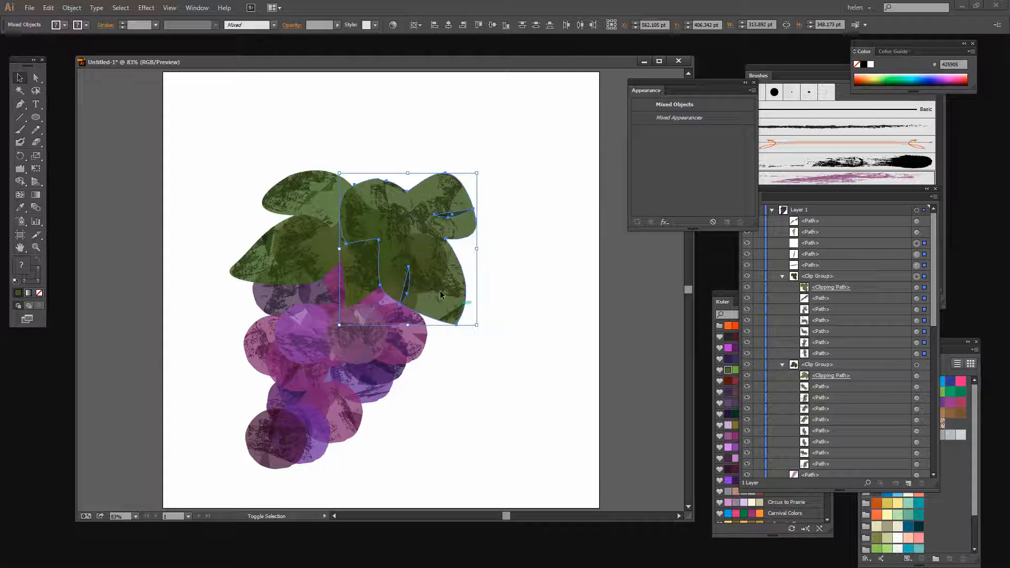
click(71, 8)
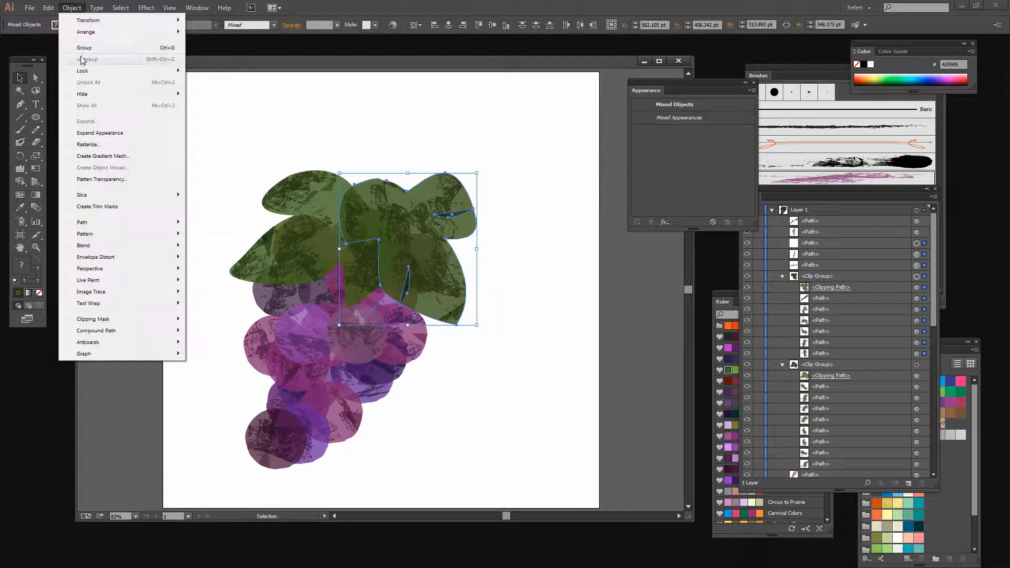
click(84, 47)
click(538, 310)
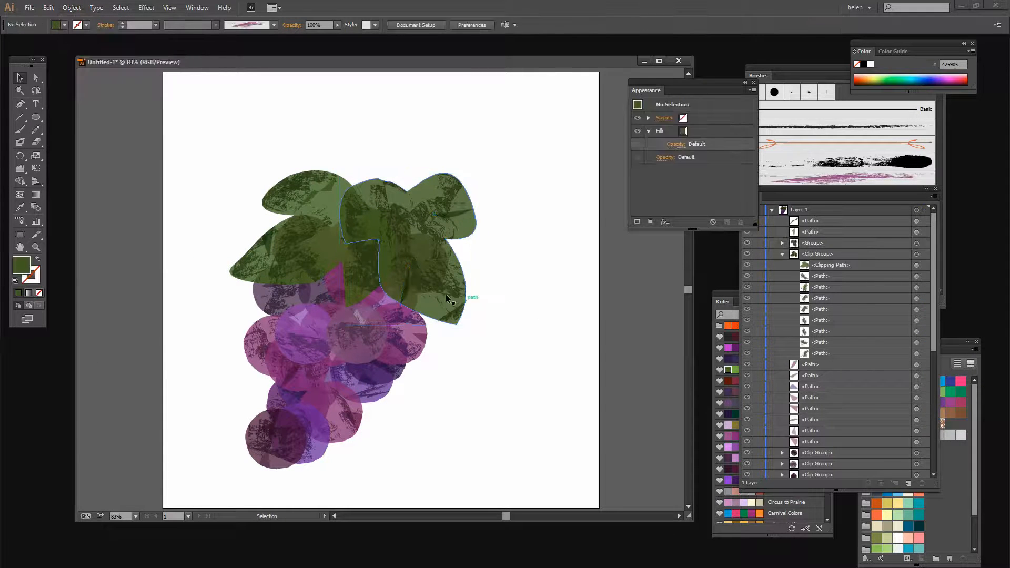
Move the grouped right leaf clear of the bunch, resize it slightly, and reposition it over the upper right grapes overlapping the left leaf.
drag(445, 297, 569, 238)
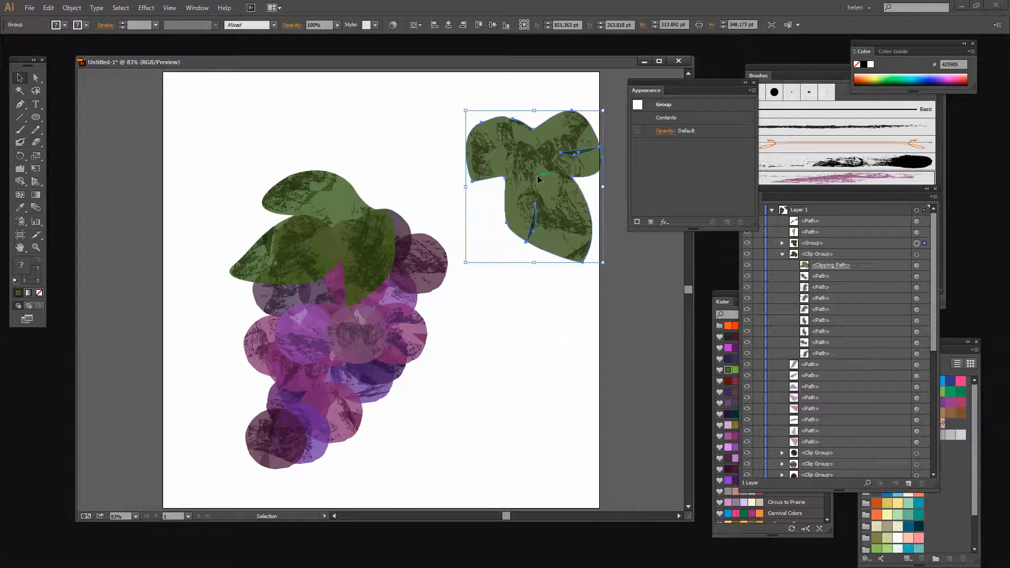
drag(538, 177, 508, 217)
mouse_move(570, 147)
mouse_down()
mouse_move(580, 140)
mouse_move(582, 153)
mouse_up()
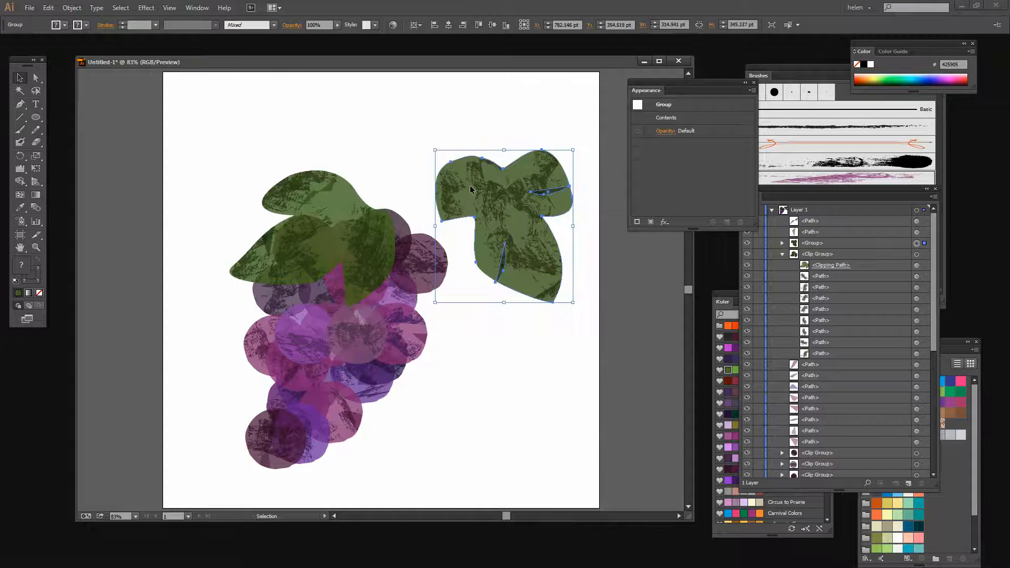
drag(469, 185, 400, 217)
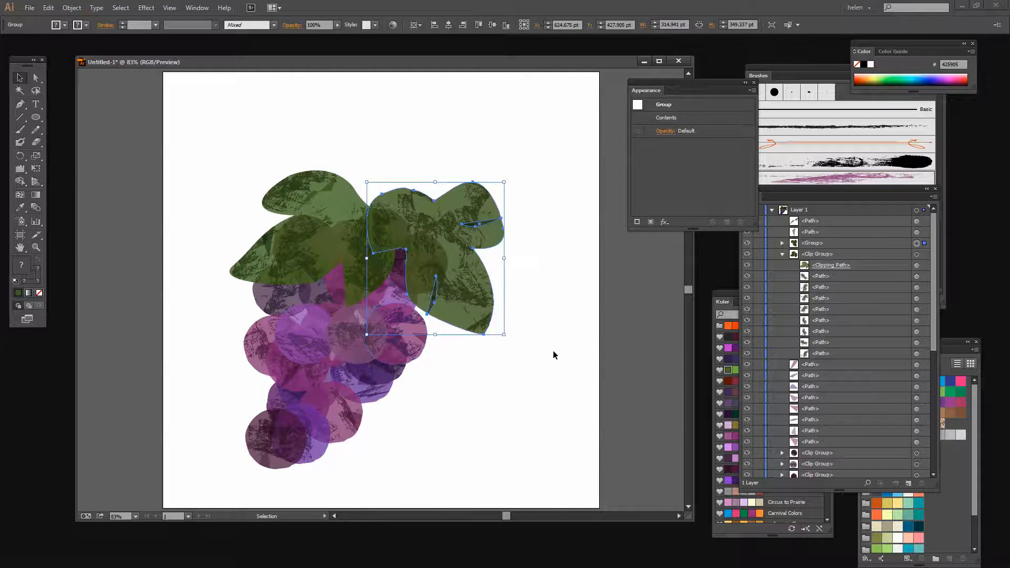
drag(467, 290, 453, 289)
click(523, 317)
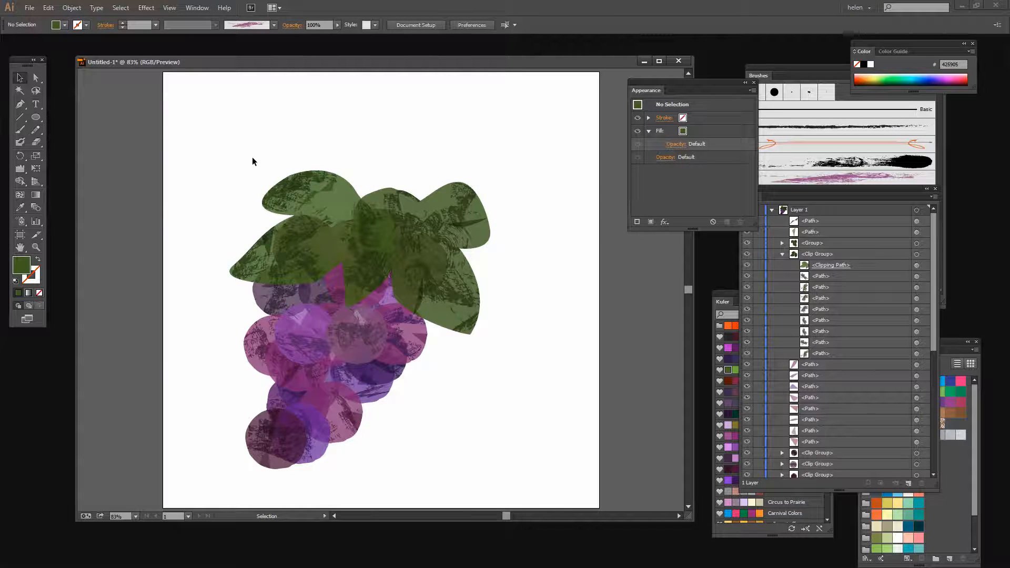
drag(252, 157, 330, 205)
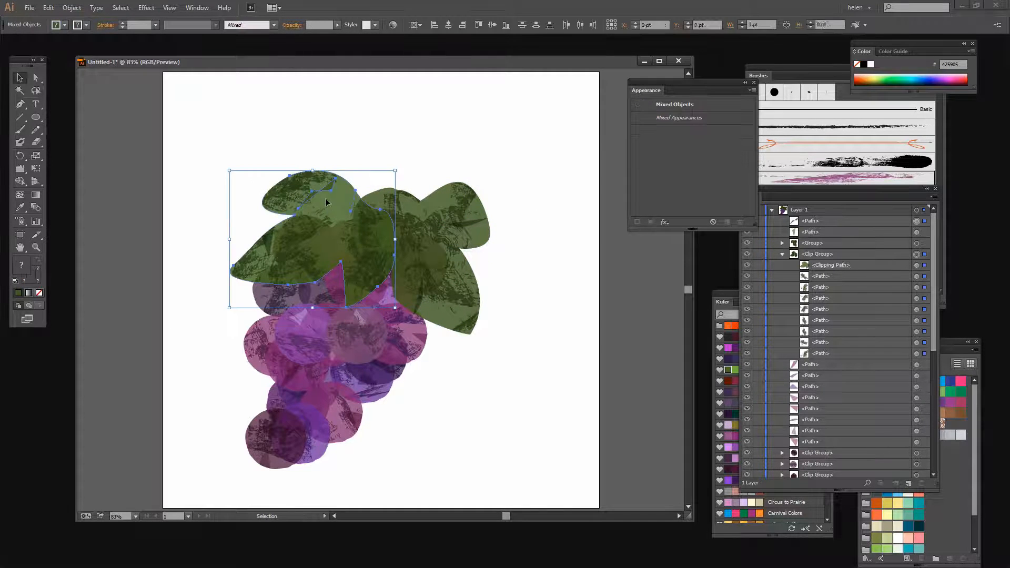
shift+click(269, 244)
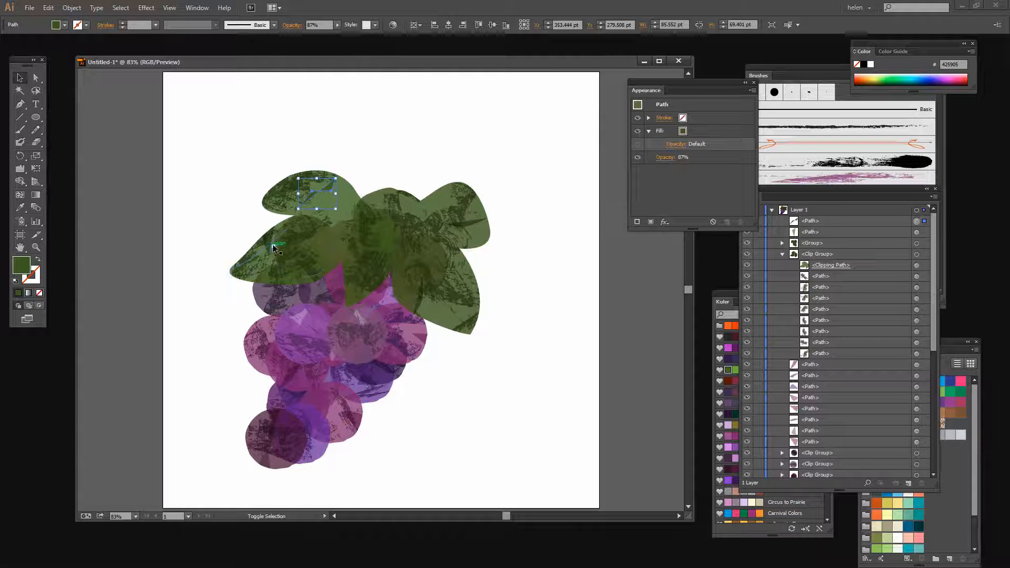
drag(252, 168, 322, 223)
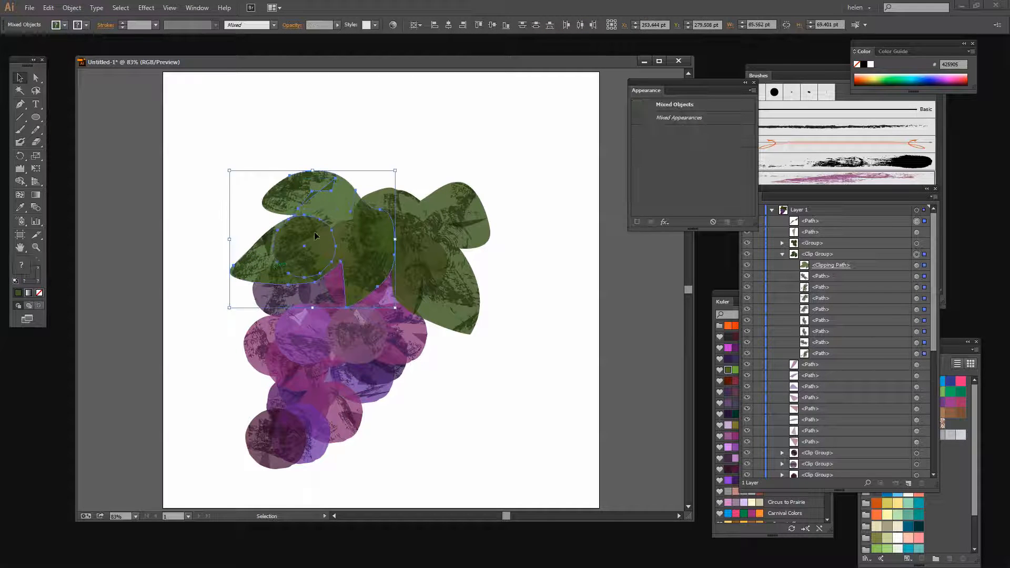
click(258, 168)
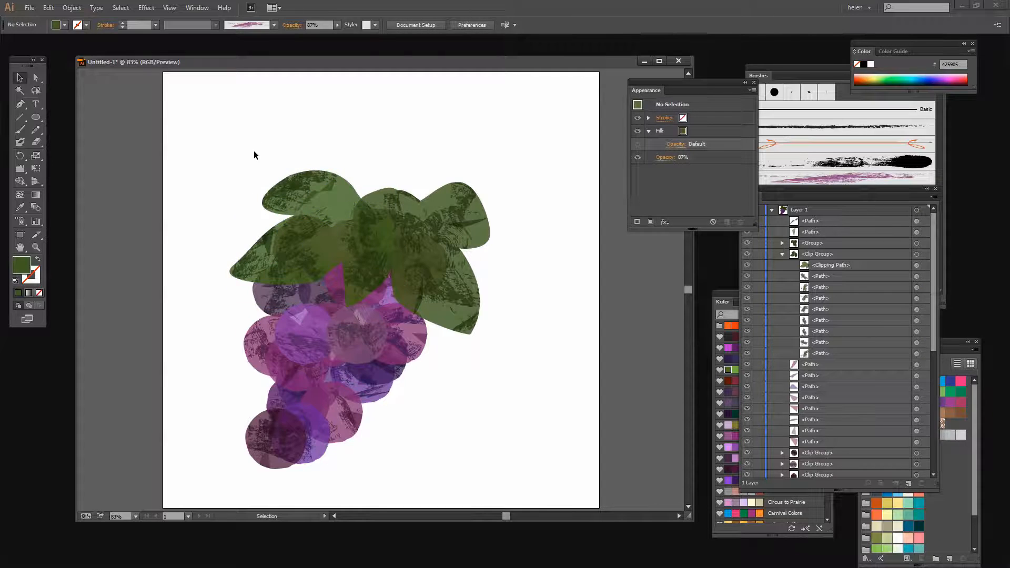
Group the left leaf's clip group together with its small fold shapes.
drag(333, 189, 333, 194)
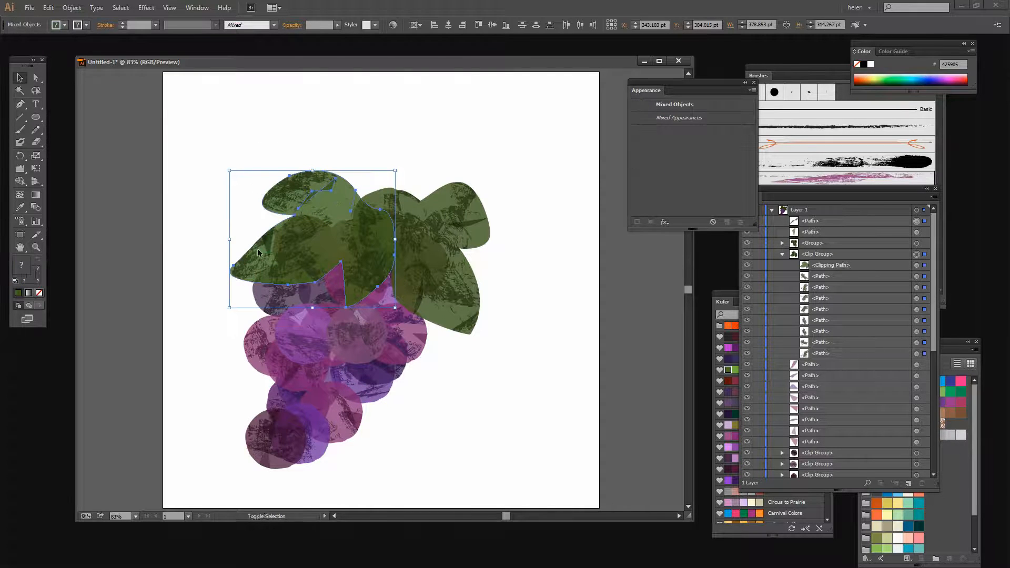
shift+click(268, 236)
click(71, 8)
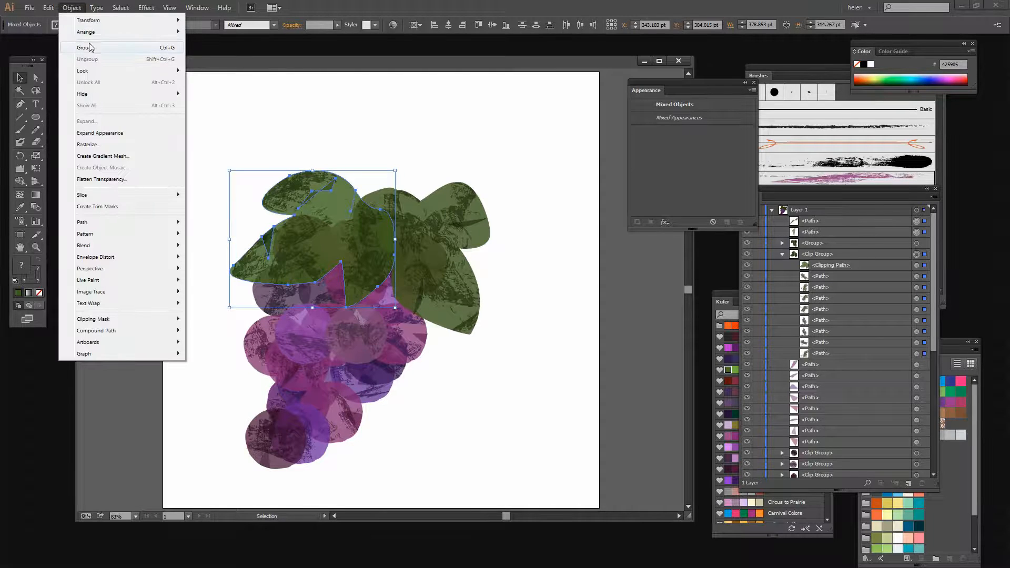
click(89, 48)
click(409, 131)
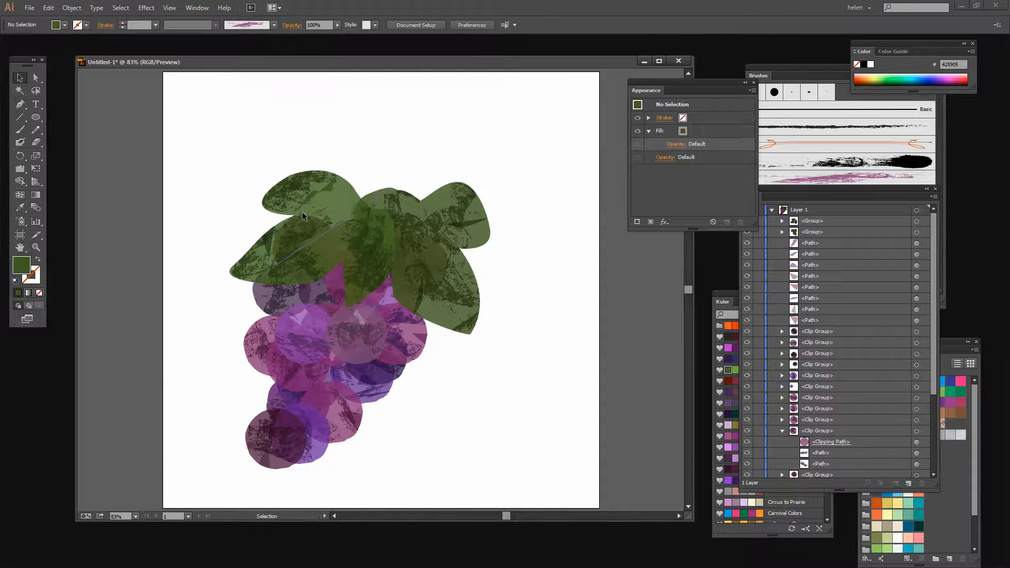
Move the grouped left leaf slightly up and to the right, exposing more of the upper grapes.
drag(302, 212, 332, 205)
click(520, 433)
click(532, 334)
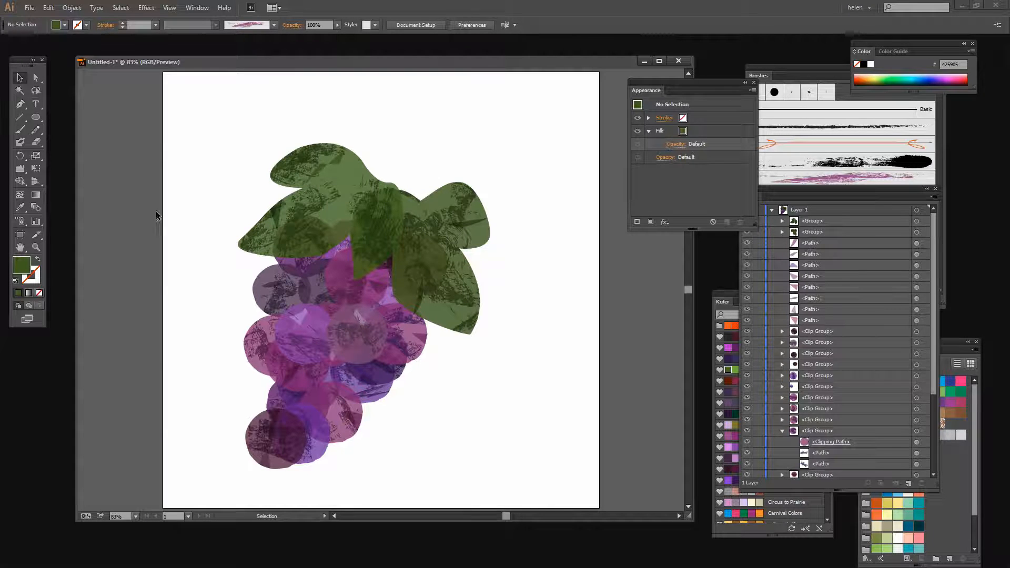
Draw a narrow slanted stem strip with the Pen tool above the left leaf, filled with brown 934735 from the circus Kuler theme.
click(23, 108)
click(731, 296)
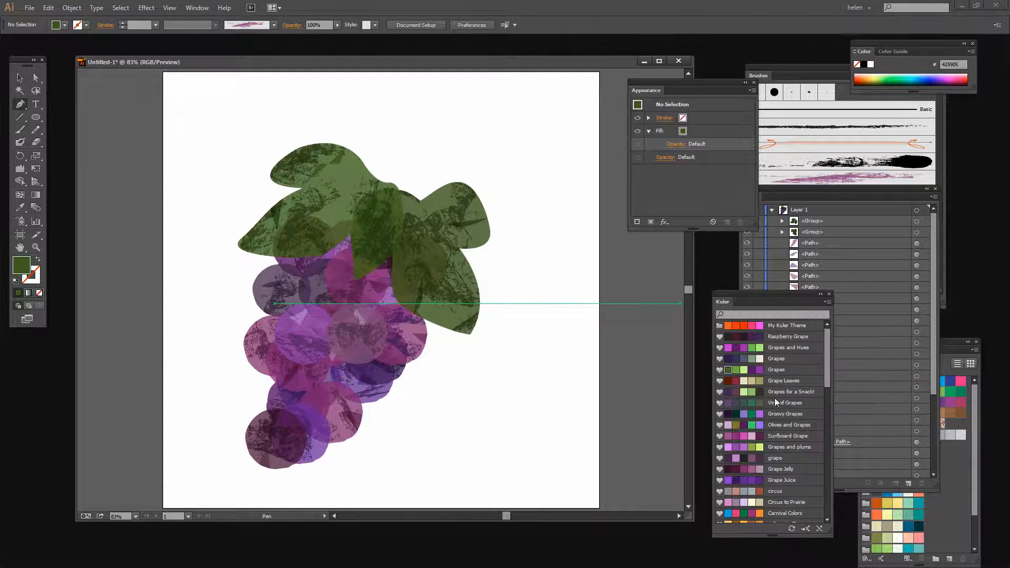
click(760, 491)
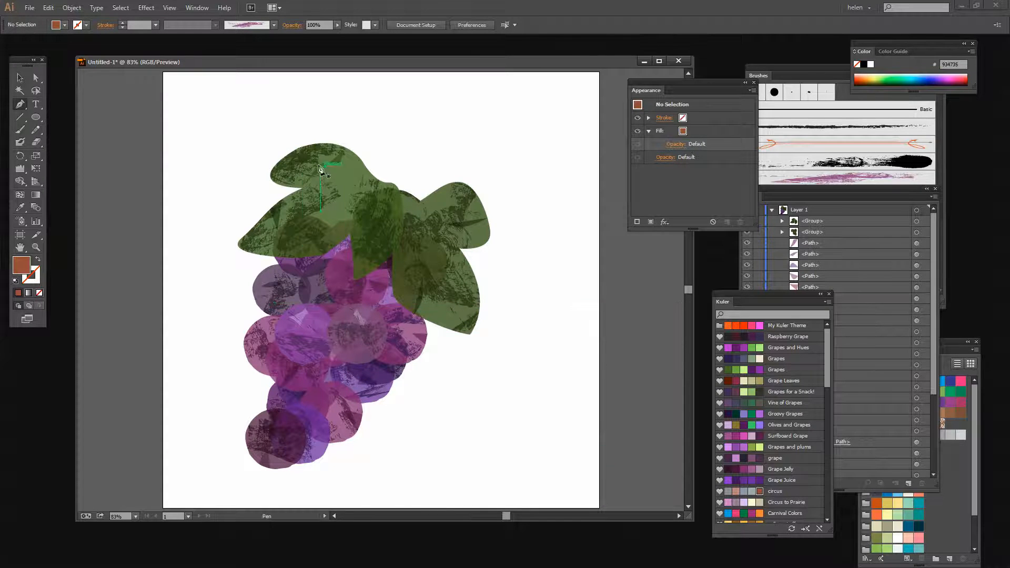
click(201, 151)
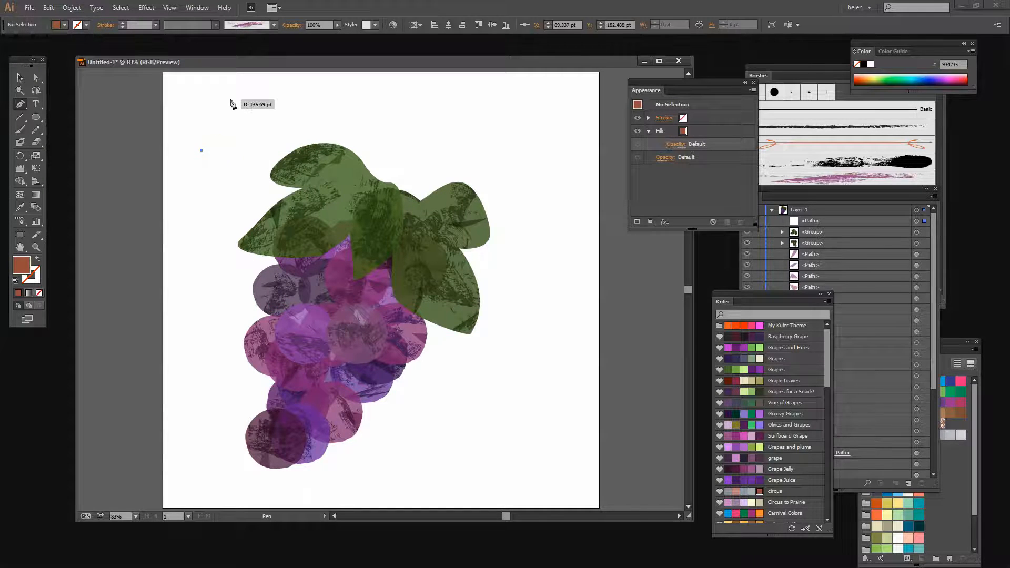
drag(232, 101, 226, 149)
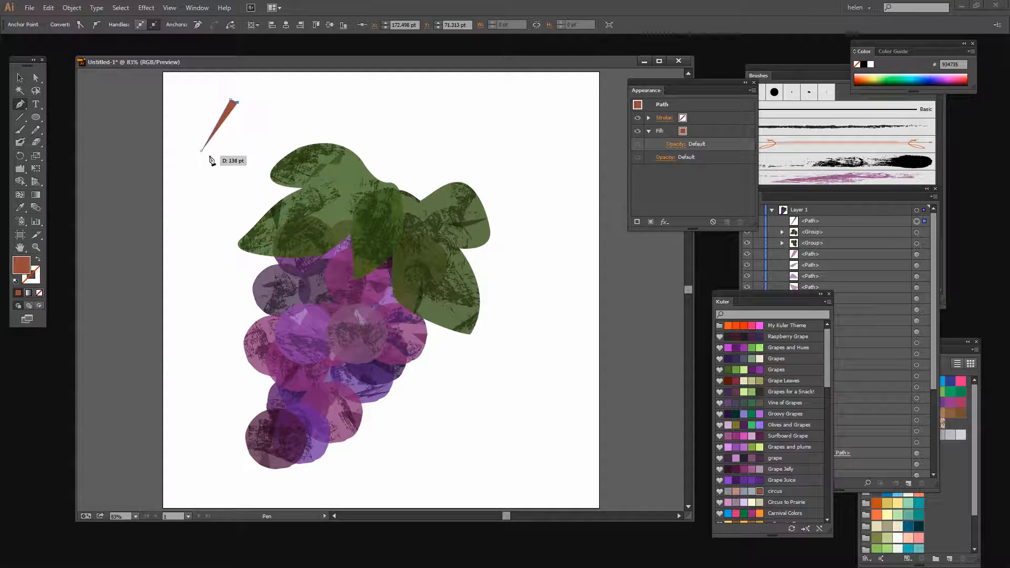
click(210, 156)
click(202, 152)
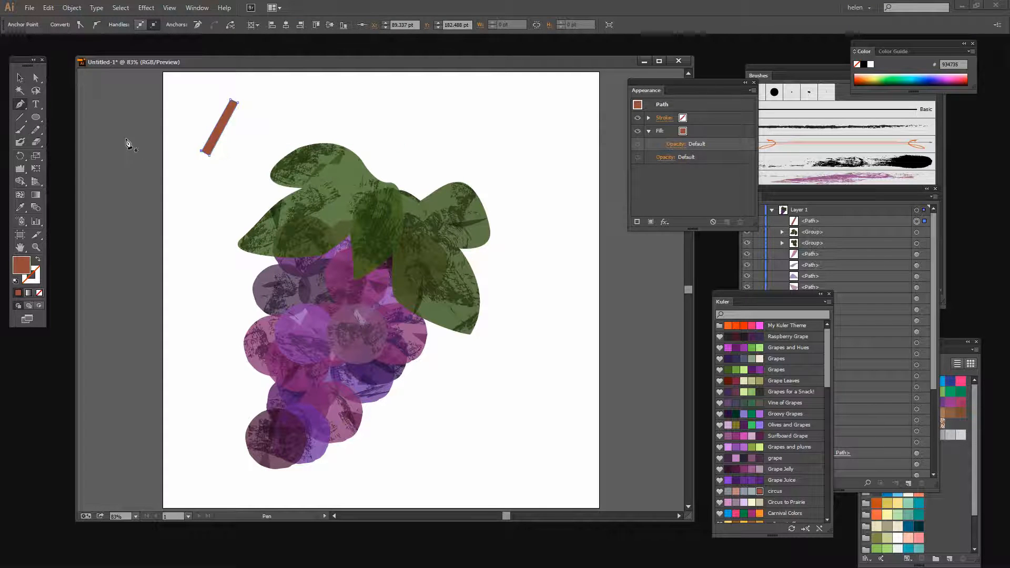
key(v)
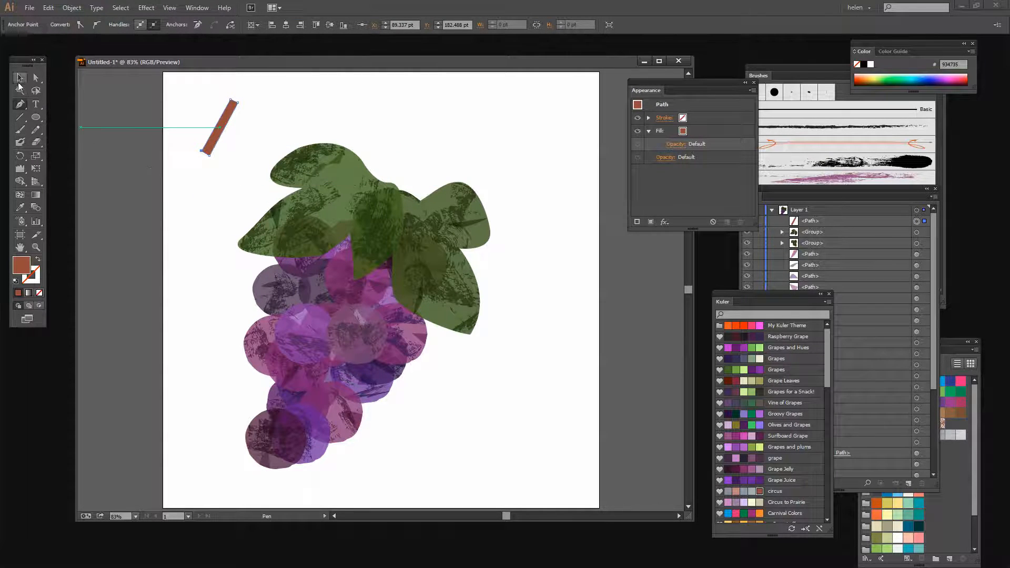
click(169, 190)
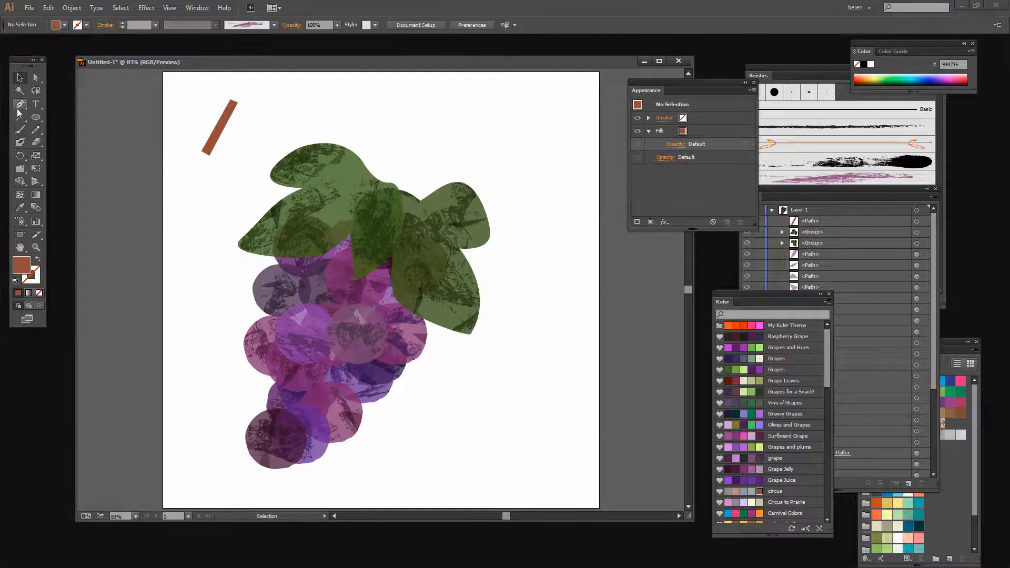
Draw a second narrow brown stem strip with the Pen tool below the first, leaning the opposite way.
key(p)
click(195, 175)
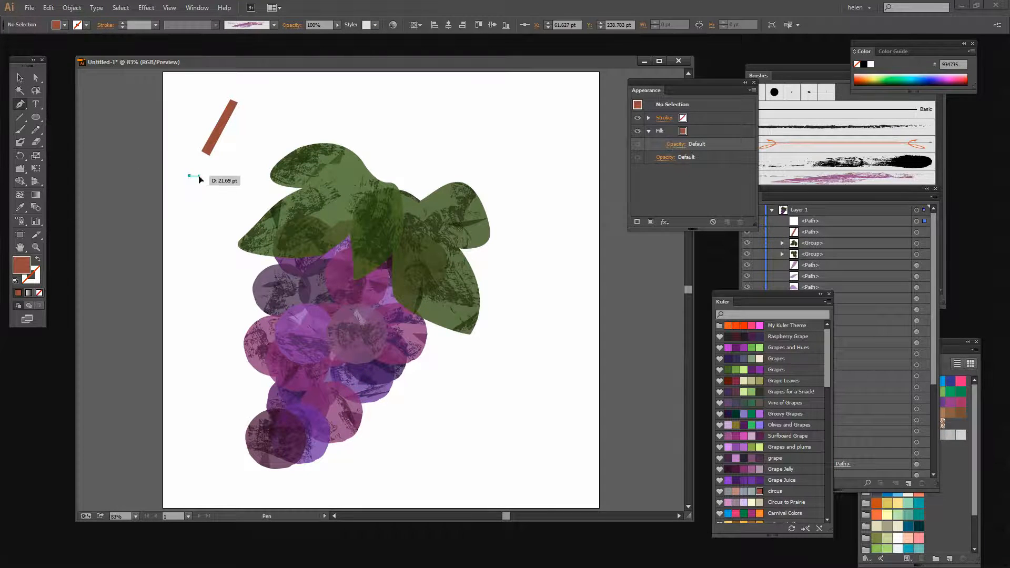
click(209, 243)
click(201, 241)
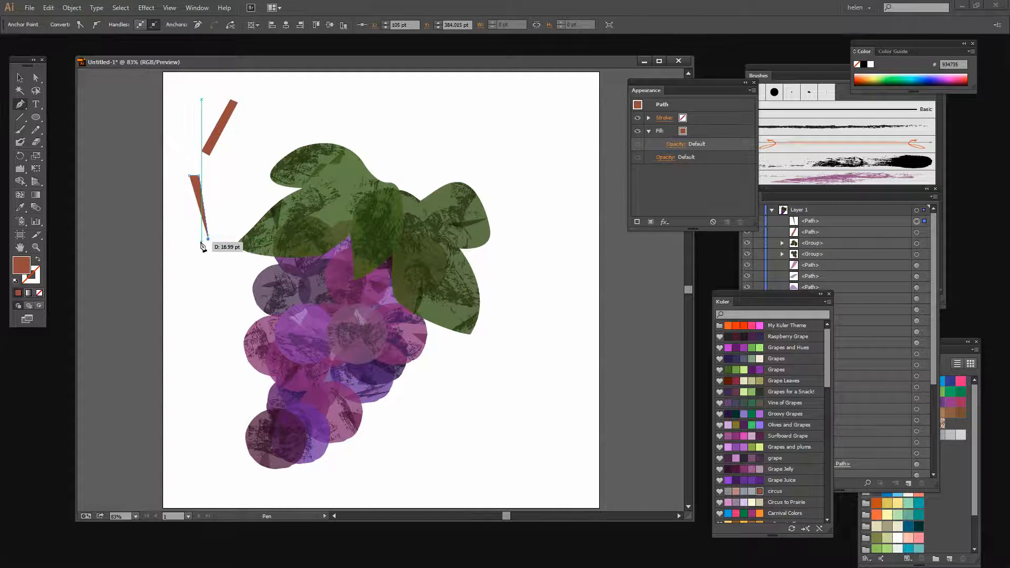
click(191, 177)
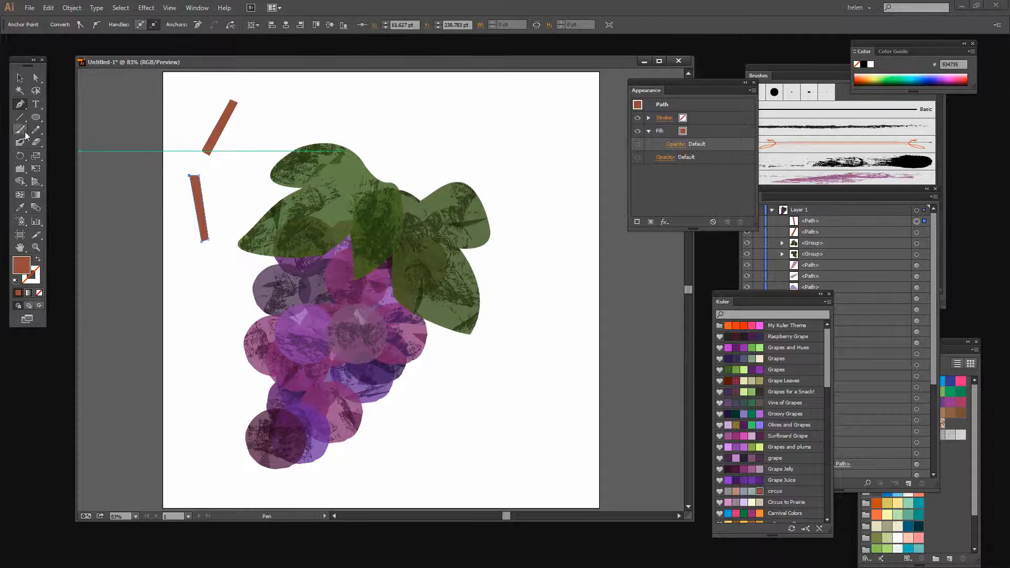
Lower the overall opacity of each of the two brown stem strips to 83%.
click(20, 77)
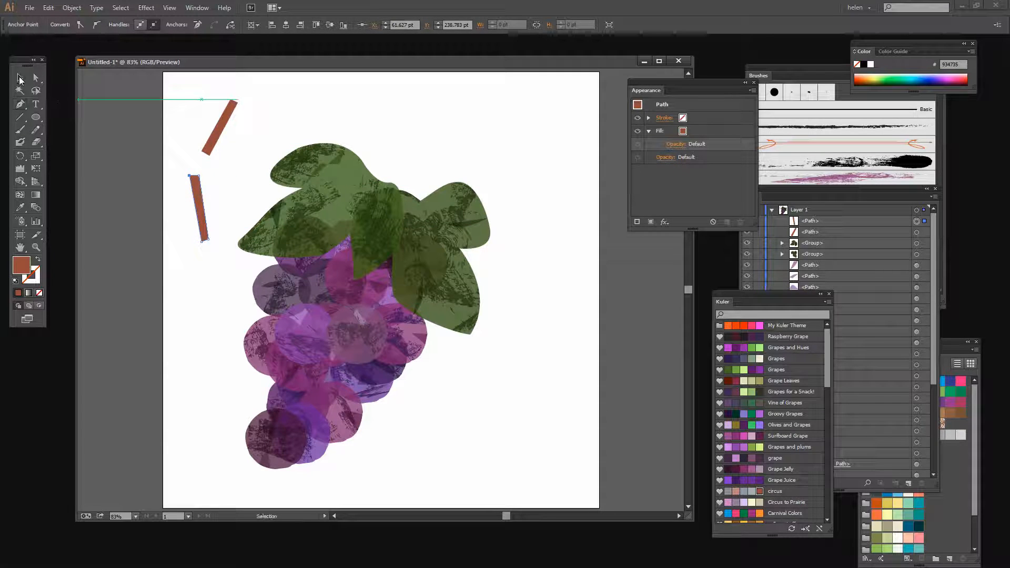
click(220, 127)
click(664, 158)
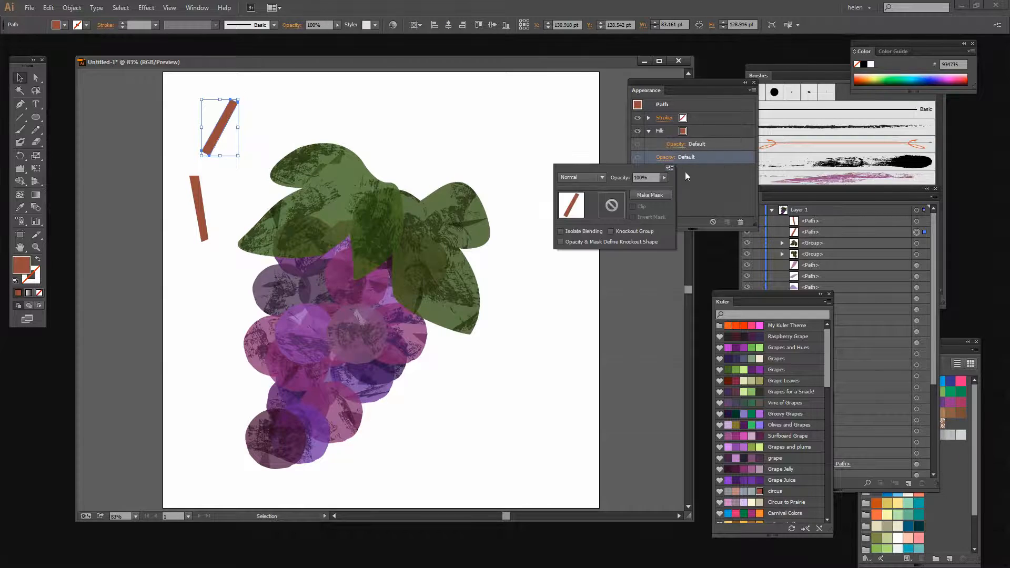
click(664, 178)
drag(663, 188, 657, 188)
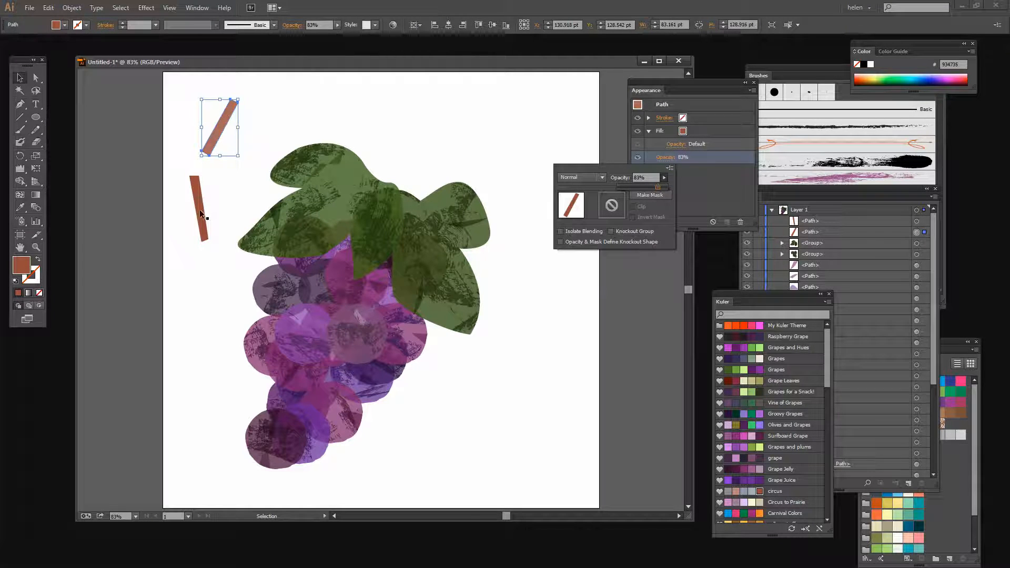
click(204, 194)
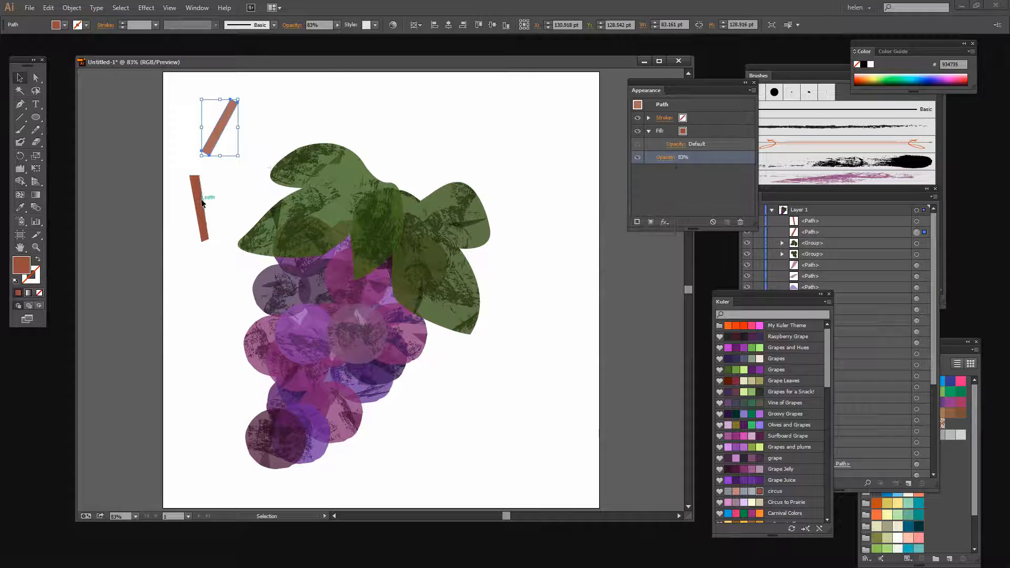
click(201, 199)
click(670, 159)
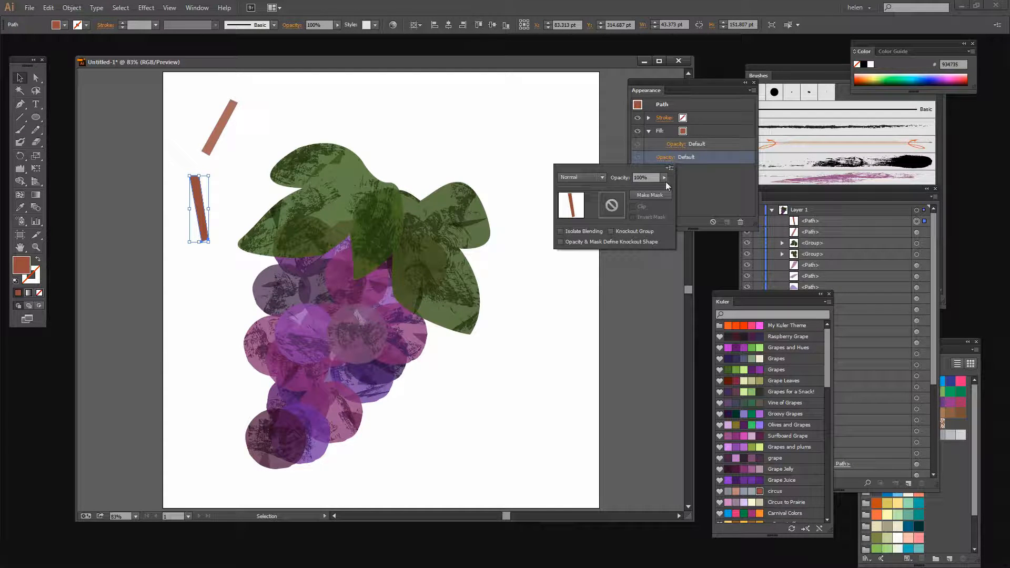
click(664, 178)
drag(651, 191, 658, 187)
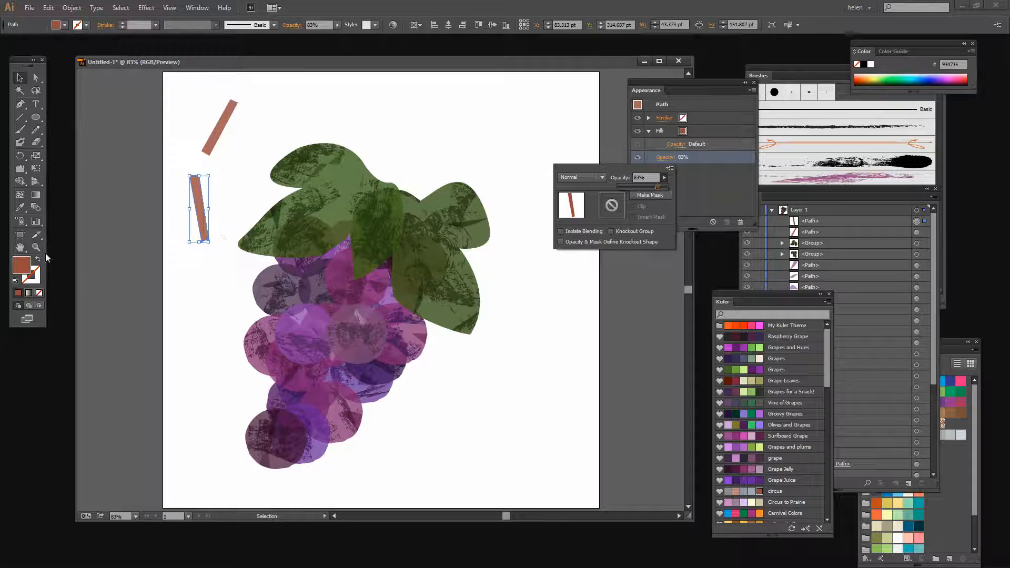
Darken the lower stem strip's fill color to 7C3223.
double_click(23, 267)
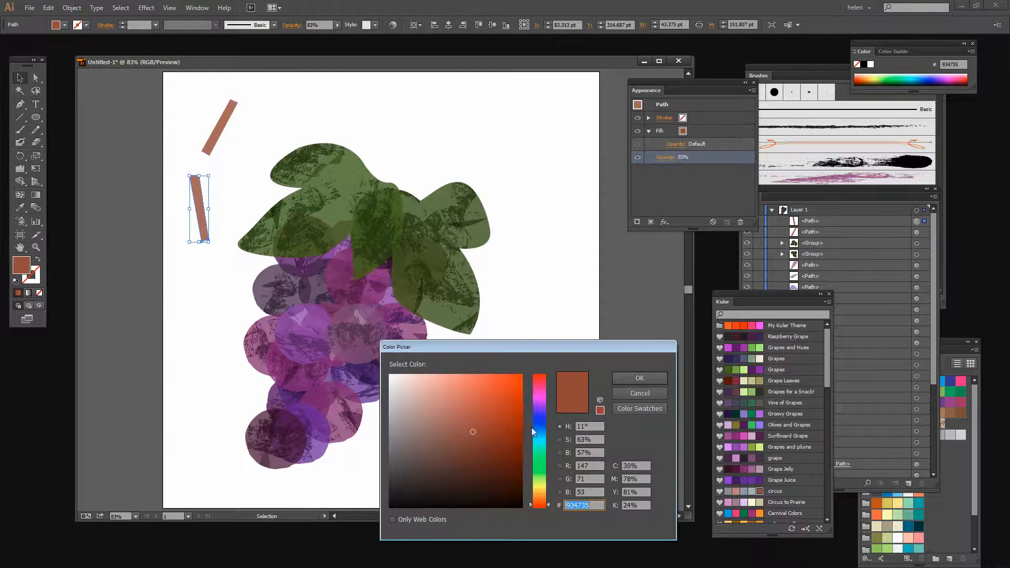
drag(473, 433, 485, 443)
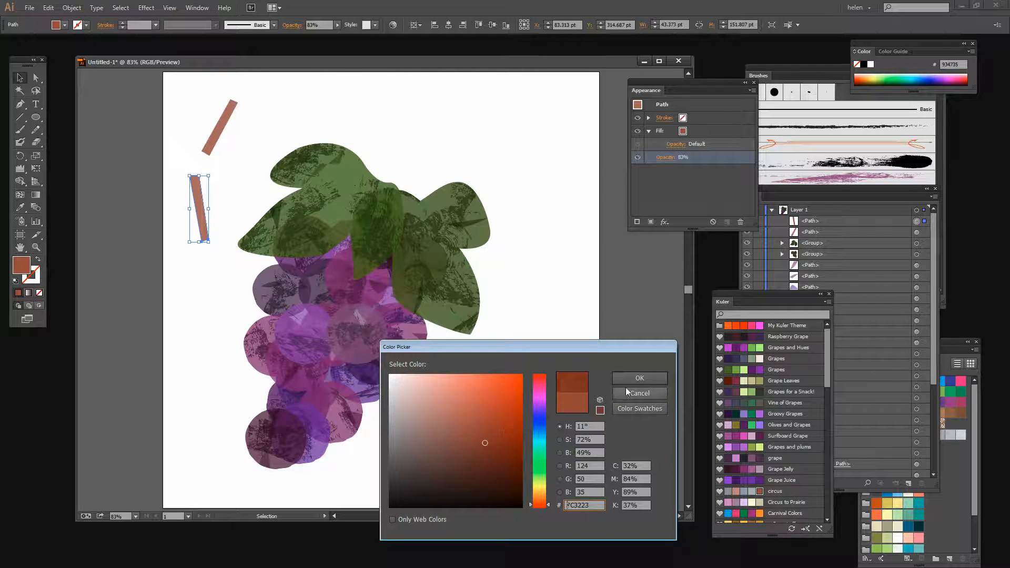
click(634, 378)
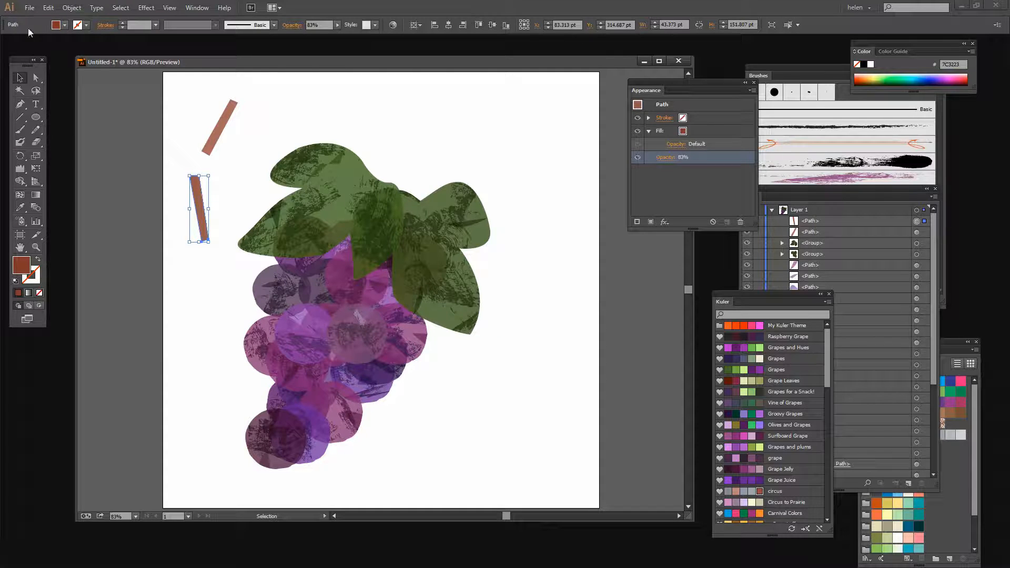
Paint a textured art-brush stroke along the lower stem strip in Draw Inside mode, then return to normal drawing.
click(40, 306)
click(20, 129)
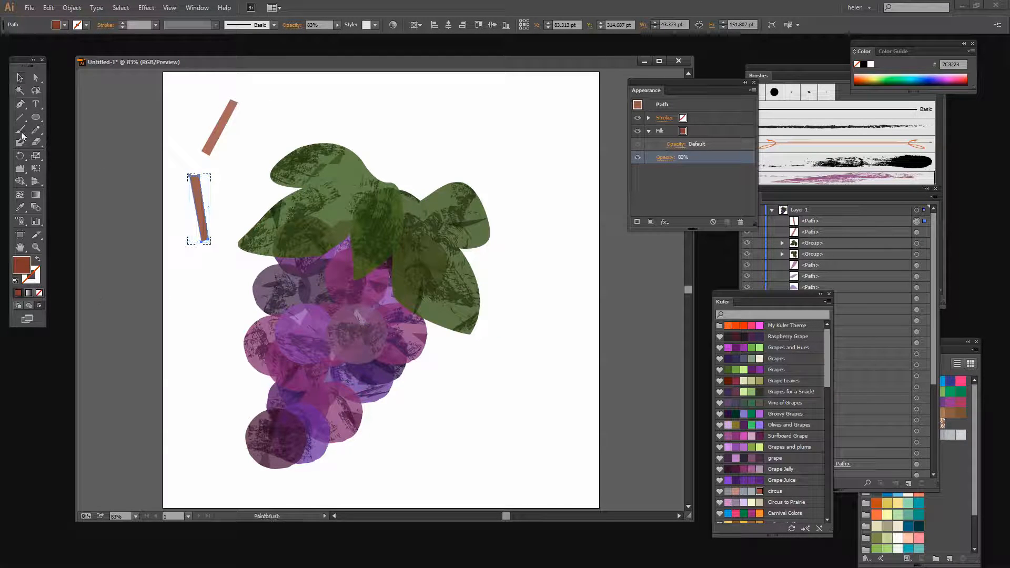
drag(201, 177, 204, 240)
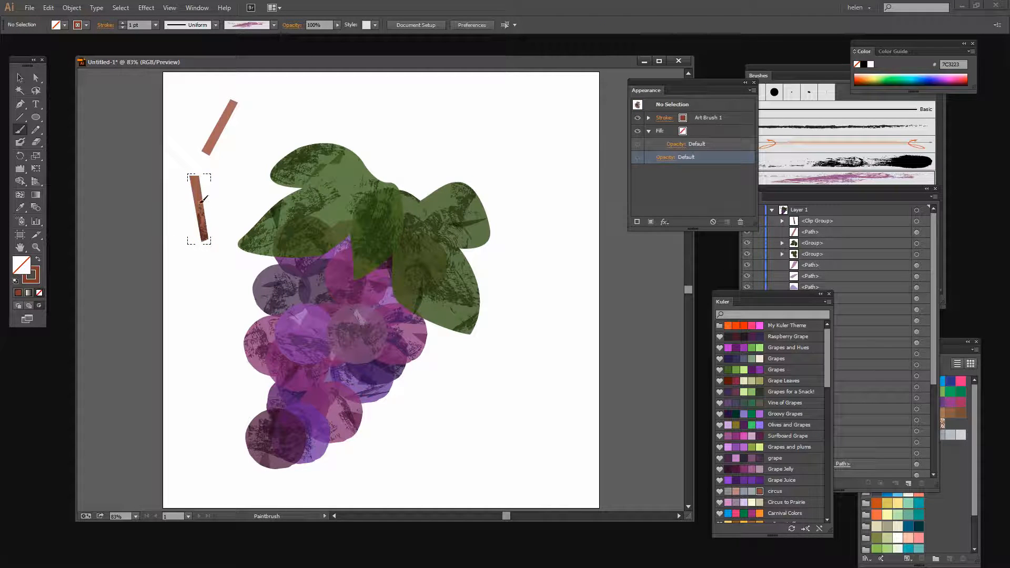
click(17, 305)
Paint a textured art-brush stroke inside the upper stem strip using Draw Inside, then restore normal drawing mode.
click(21, 78)
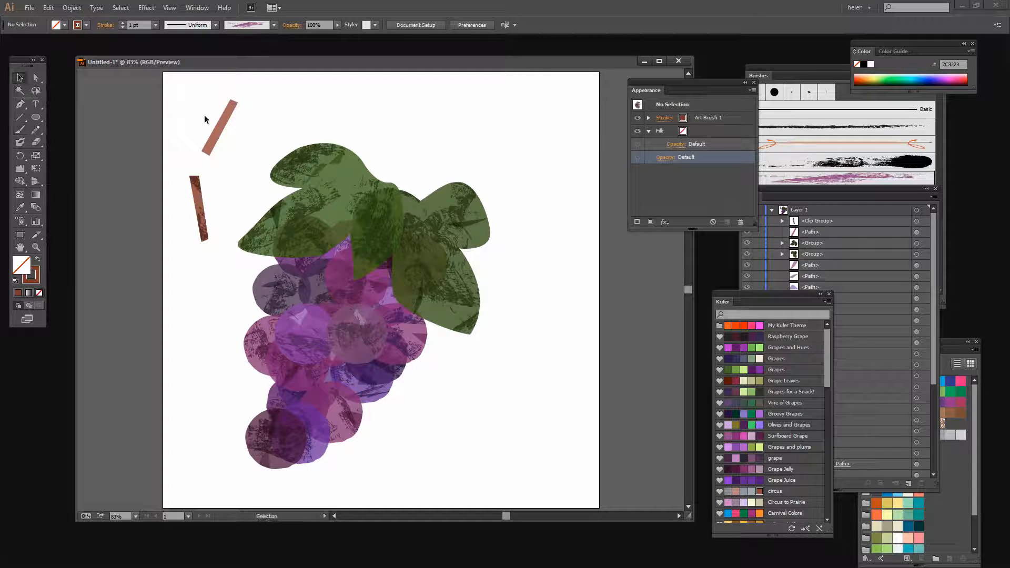
click(220, 121)
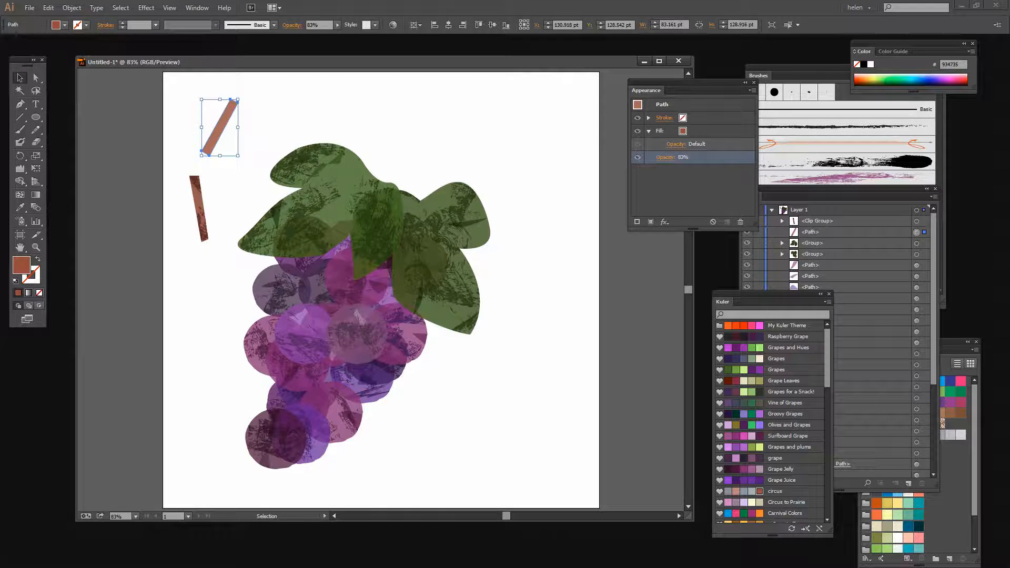
click(39, 308)
click(20, 130)
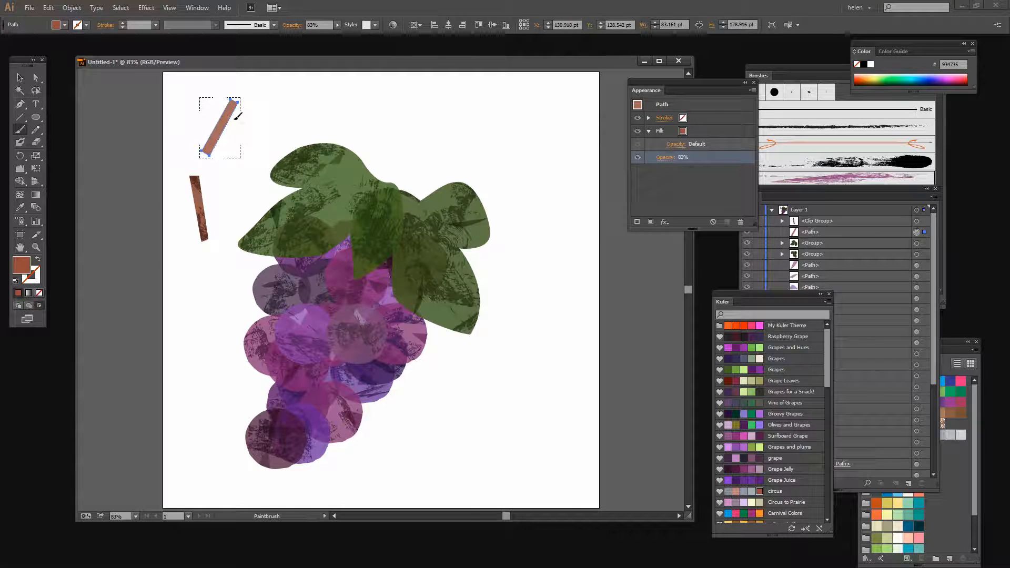
drag(237, 116, 206, 154)
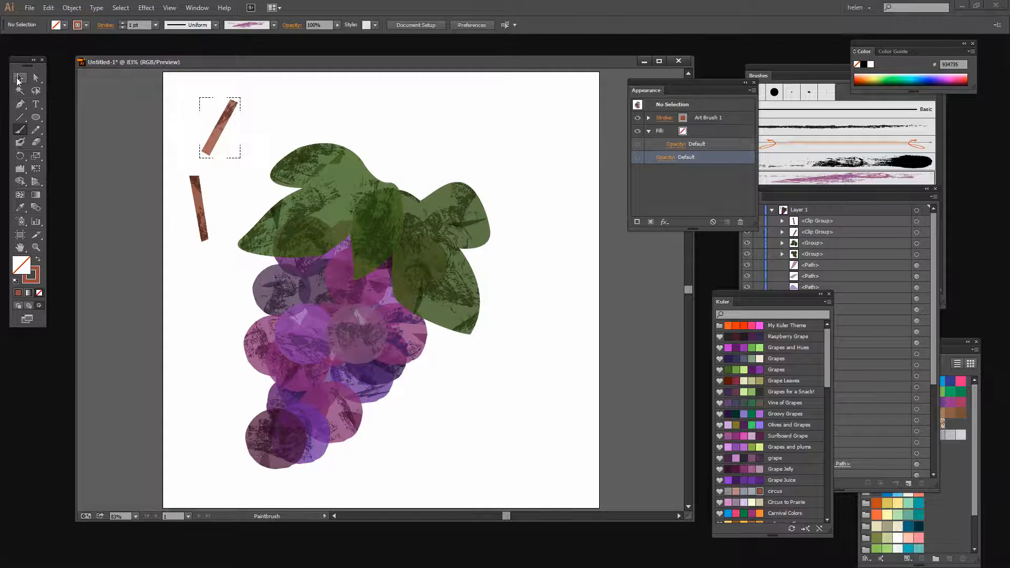
click(20, 77)
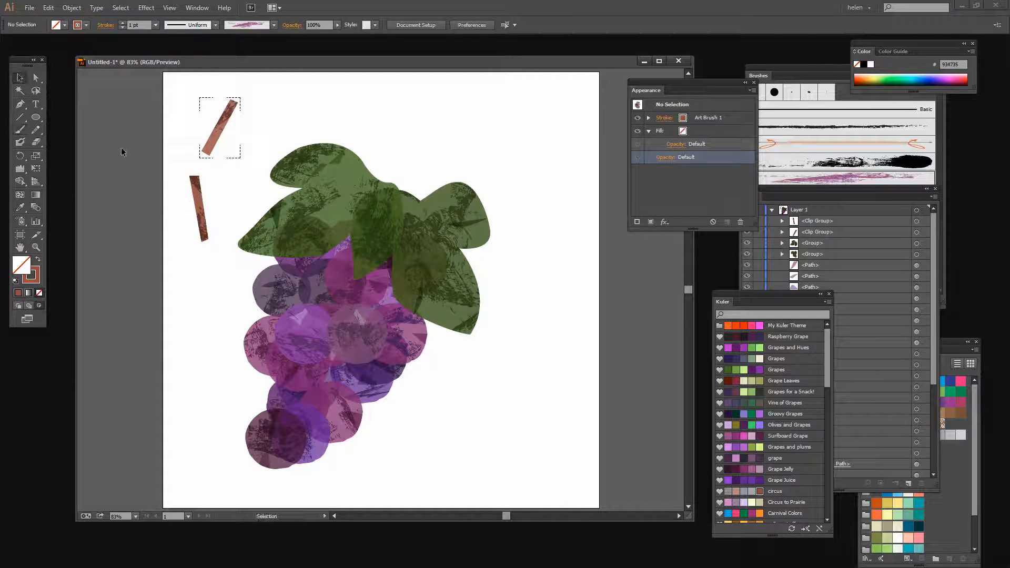
click(17, 304)
Move both stem strips above the leaves, angling the darker one so its lower end meets the junction between the two leaves.
drag(222, 131, 455, 113)
drag(201, 205, 449, 115)
click(484, 82)
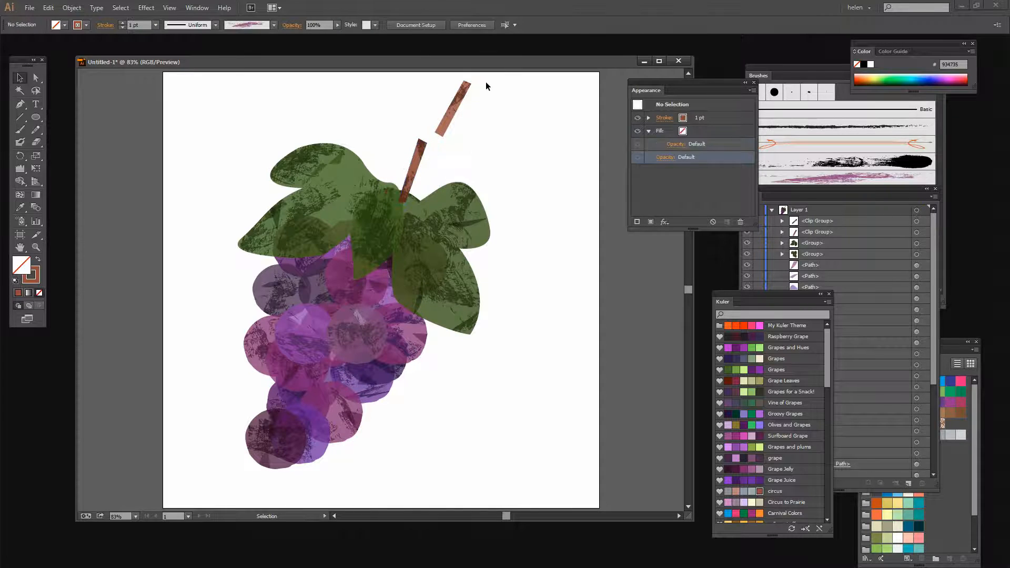
Rotate the upper stem strip to a flatter angle and join it to the top of the lower strip.
click(465, 90)
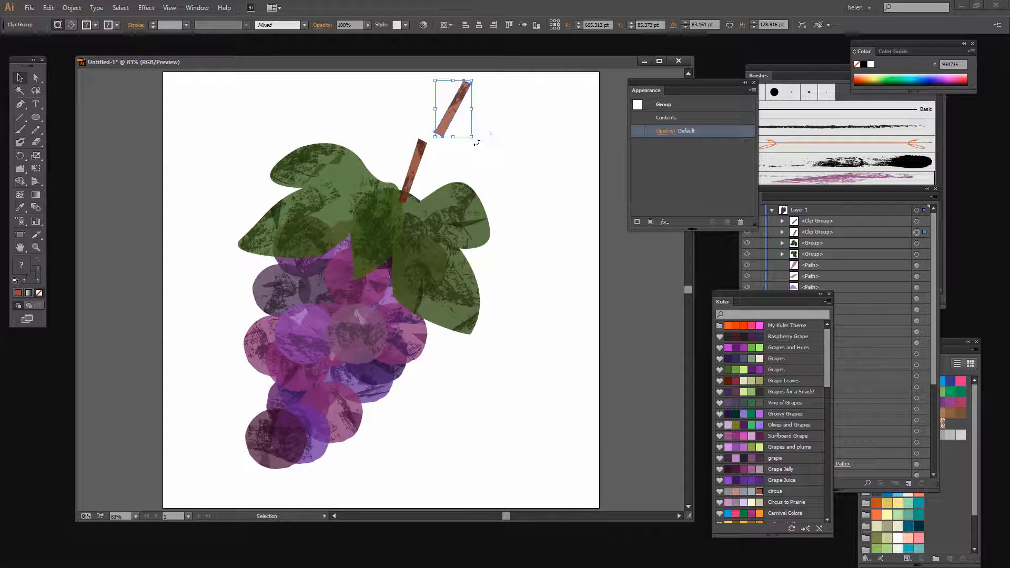
drag(474, 138, 435, 147)
click(453, 174)
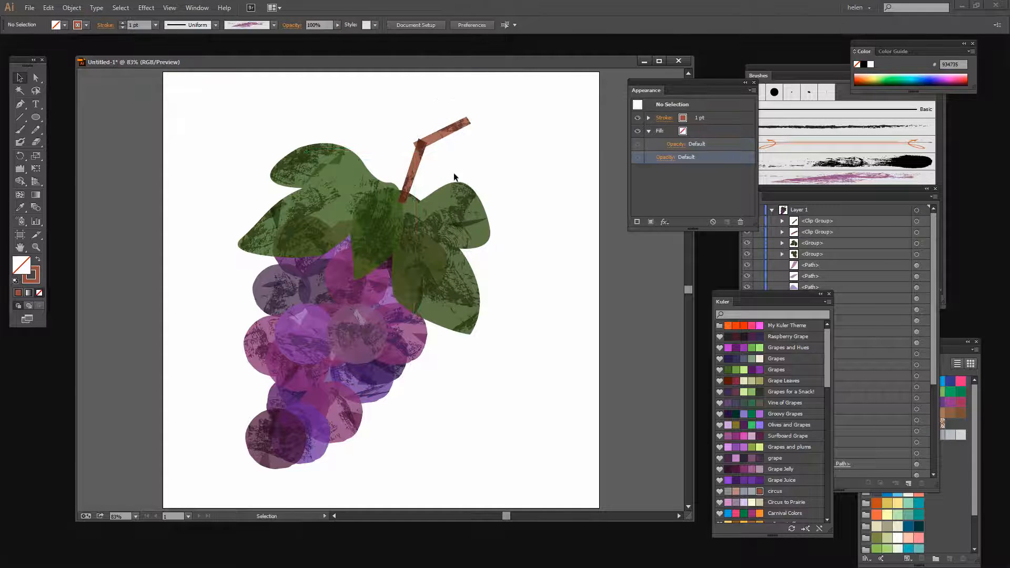
Fine-tune the bent stem by shifting the lower strip slightly left and flattening and lowering the upper strip to meet it.
click(415, 173)
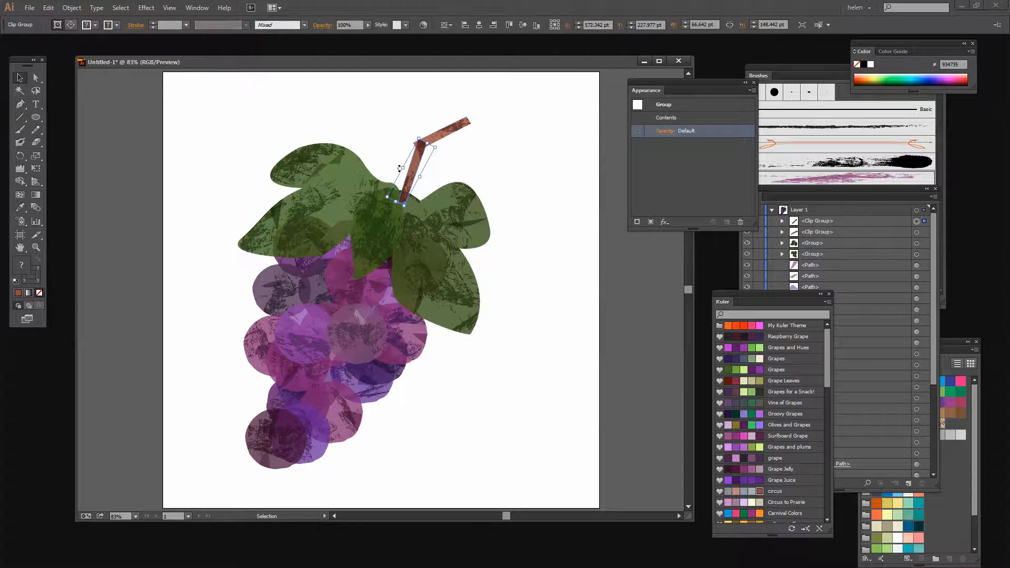
drag(402, 167, 493, 159)
click(441, 136)
click(495, 159)
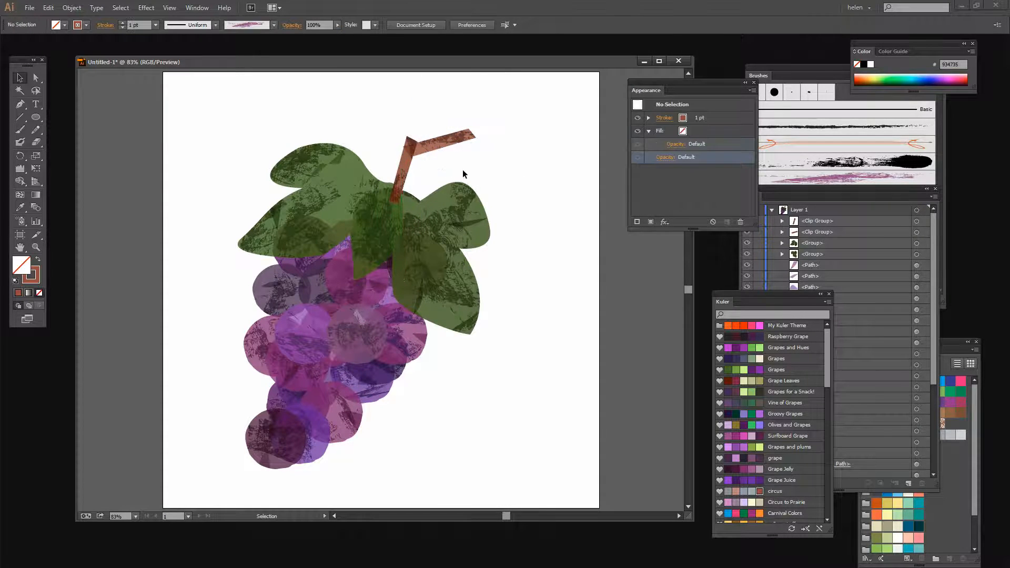
Nudge the two brown stem strips slightly left and down, keeping their ends joined above the leaves.
drag(433, 144, 430, 144)
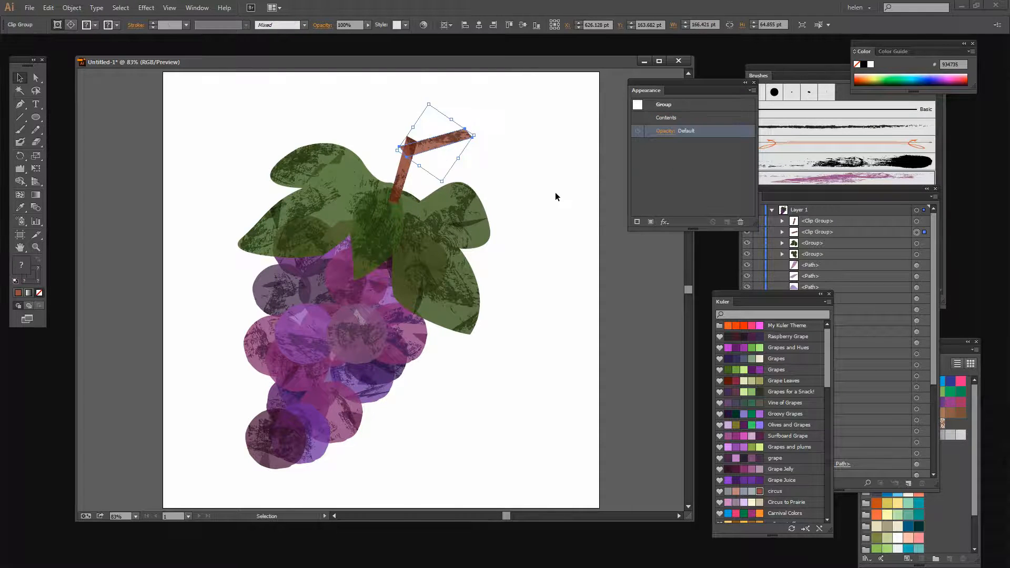
click(554, 192)
drag(399, 175, 395, 182)
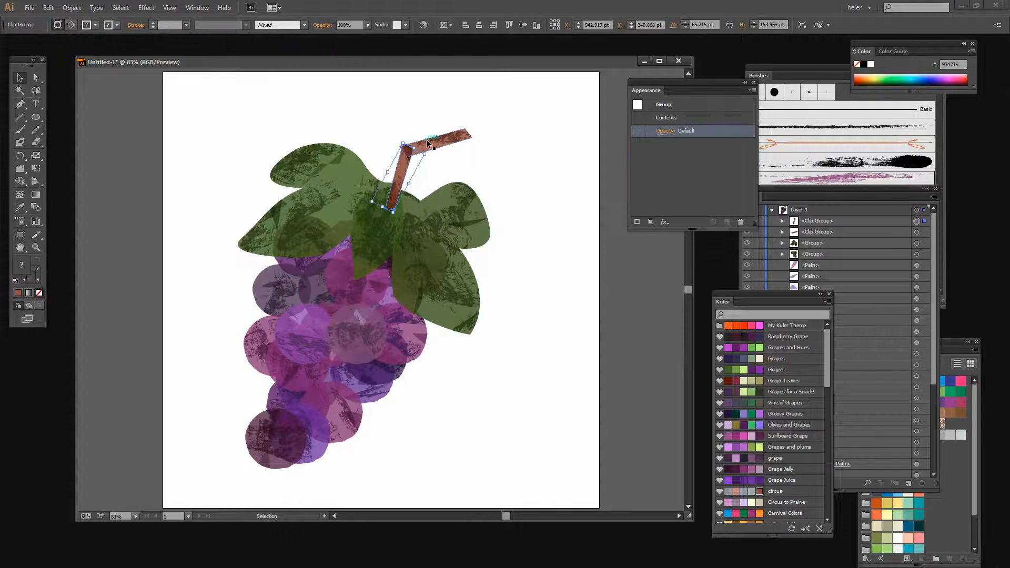
drag(431, 141, 426, 146)
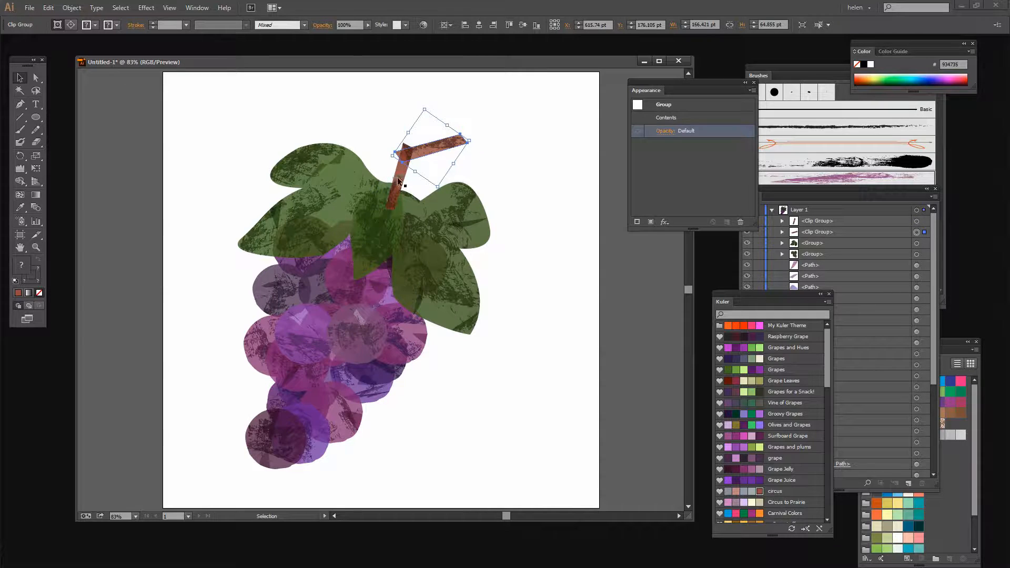
click(401, 176)
click(515, 175)
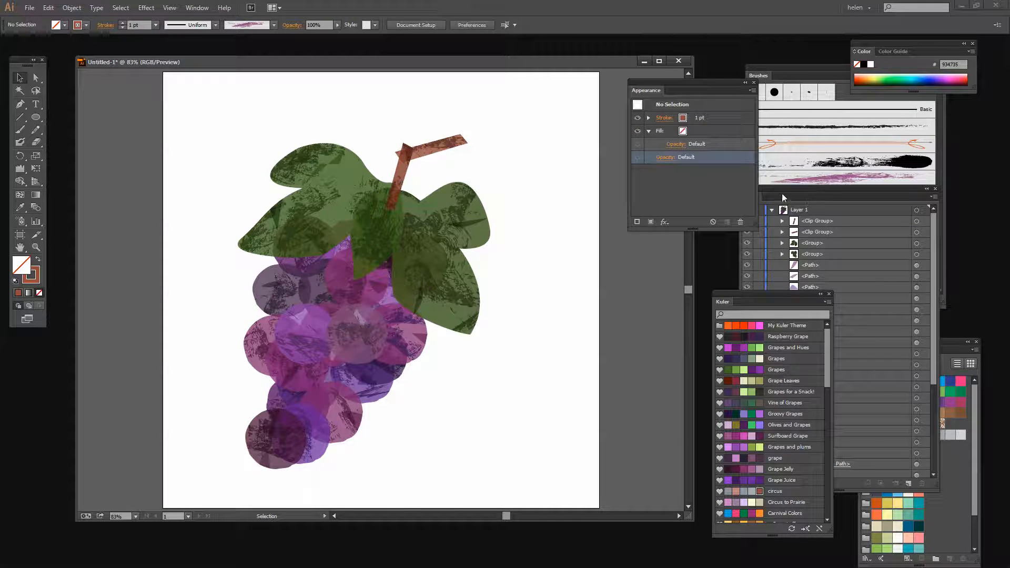
Move both stem clip groups below the two leaf groups in the stacking order so the stem sits behind the leaves.
drag(782, 189, 651, 155)
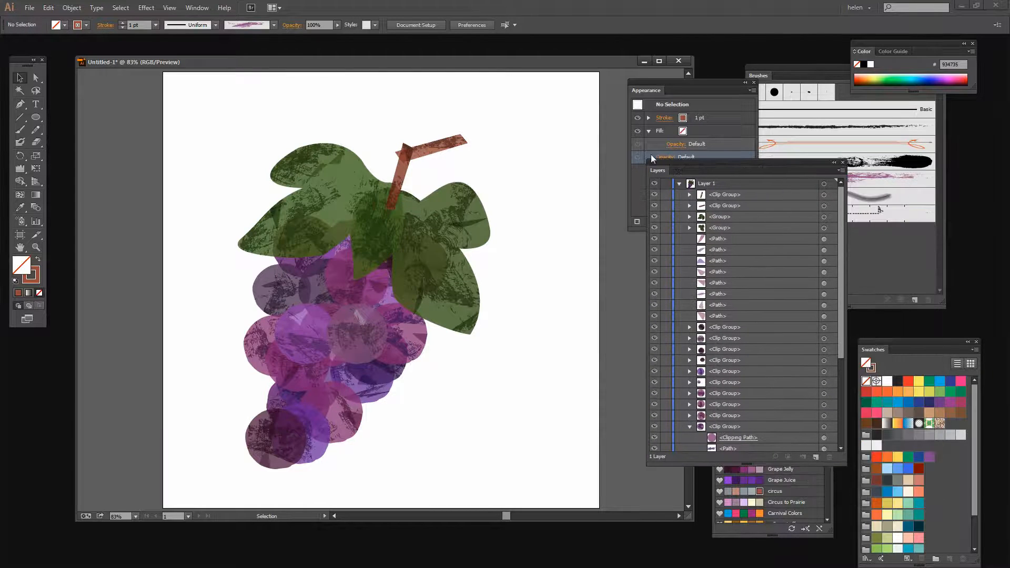
click(731, 195)
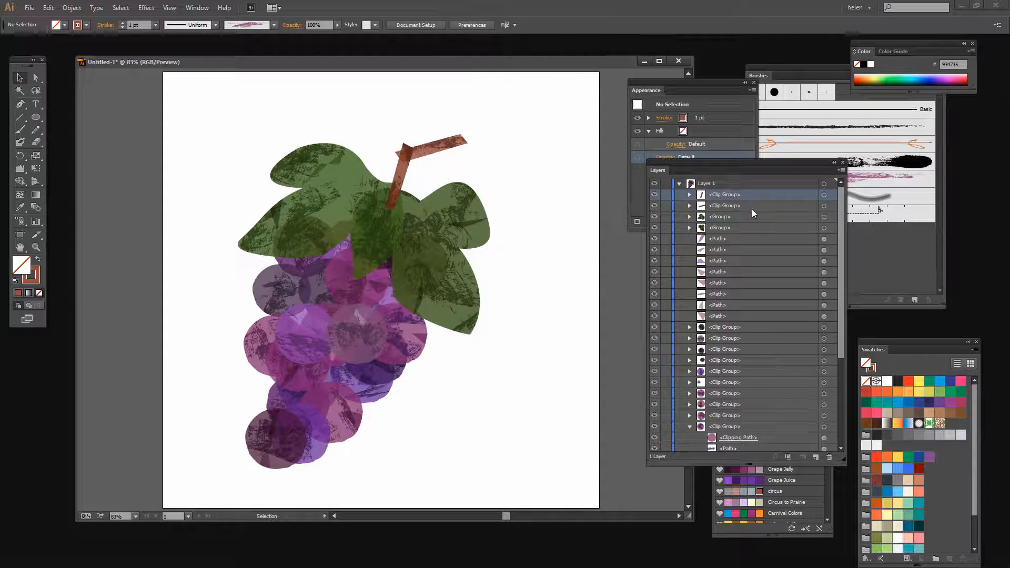
shift+click(752, 206)
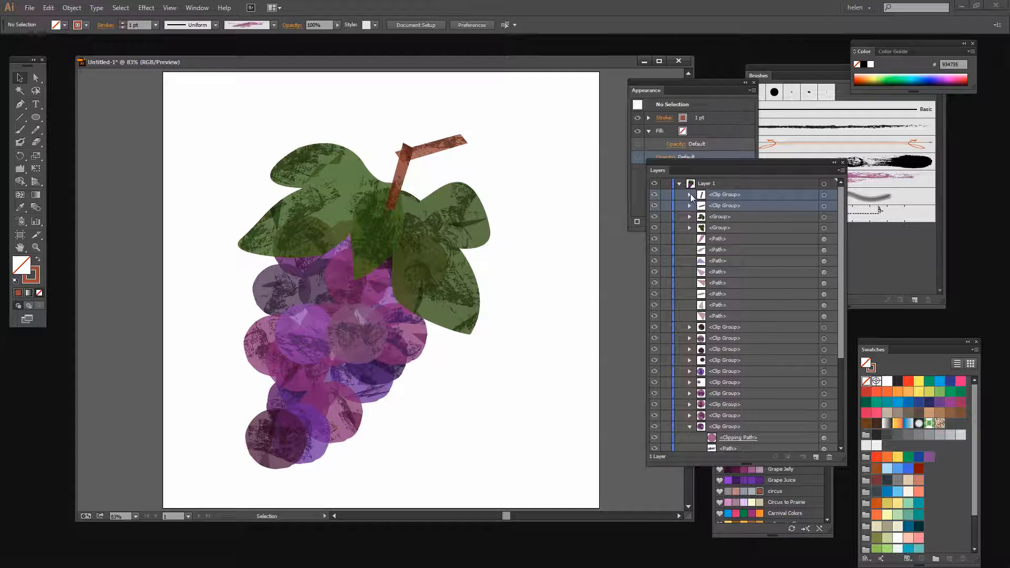
drag(738, 205, 739, 232)
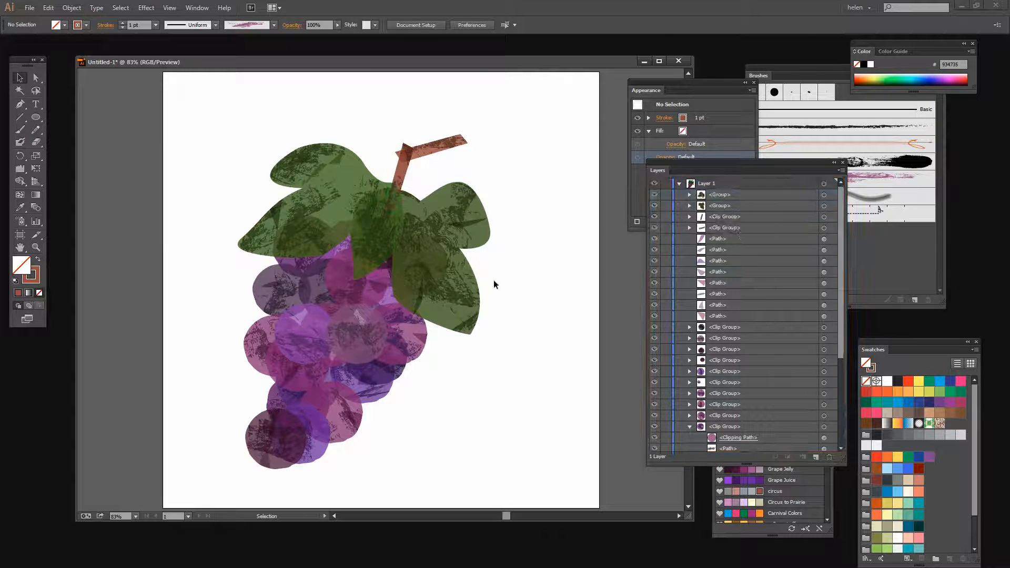
Shift the joined stem strips slightly left and up so their lower end tucks behind the leaves.
click(400, 171)
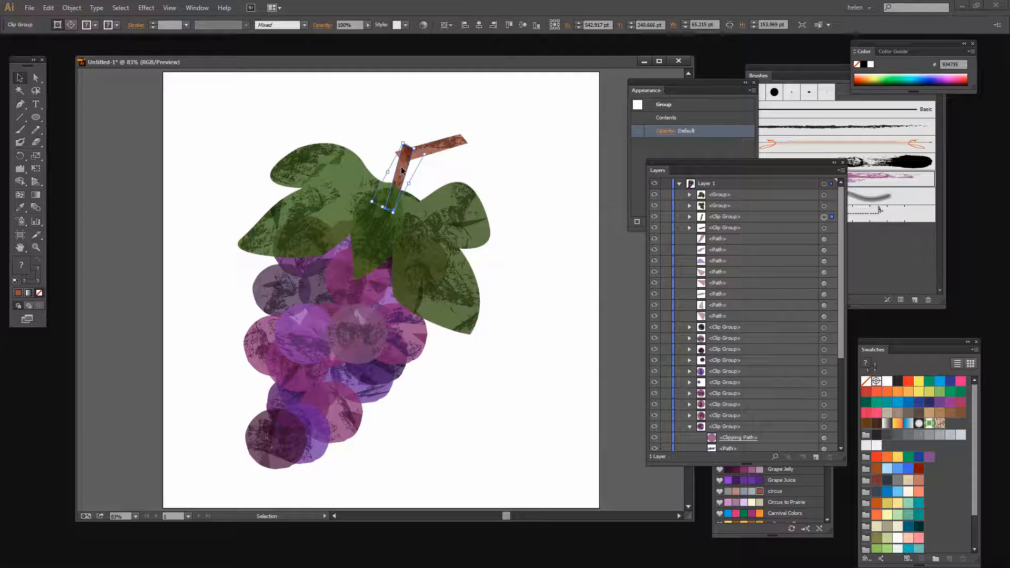
drag(401, 171, 425, 144)
click(498, 180)
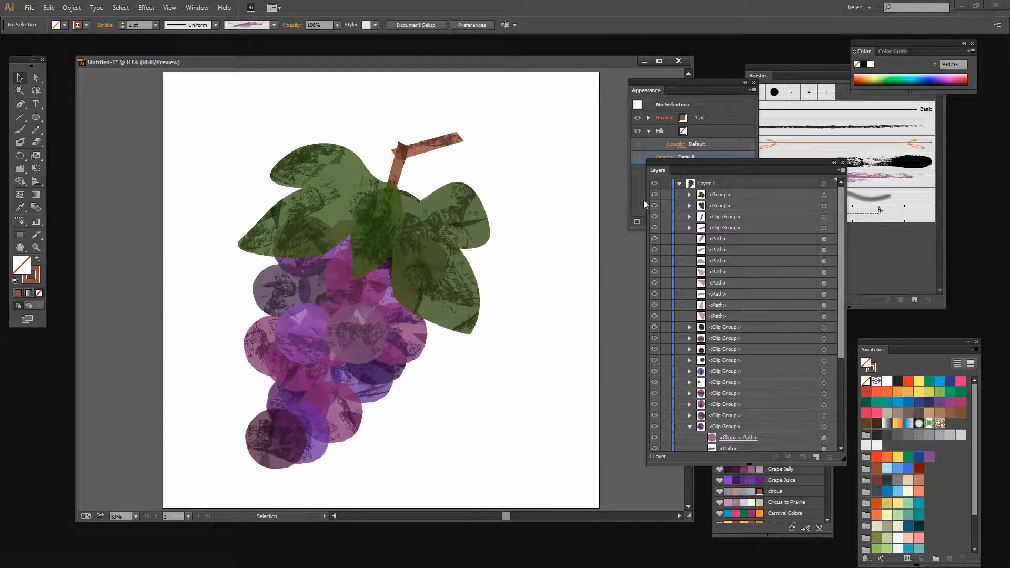
drag(677, 168, 776, 179)
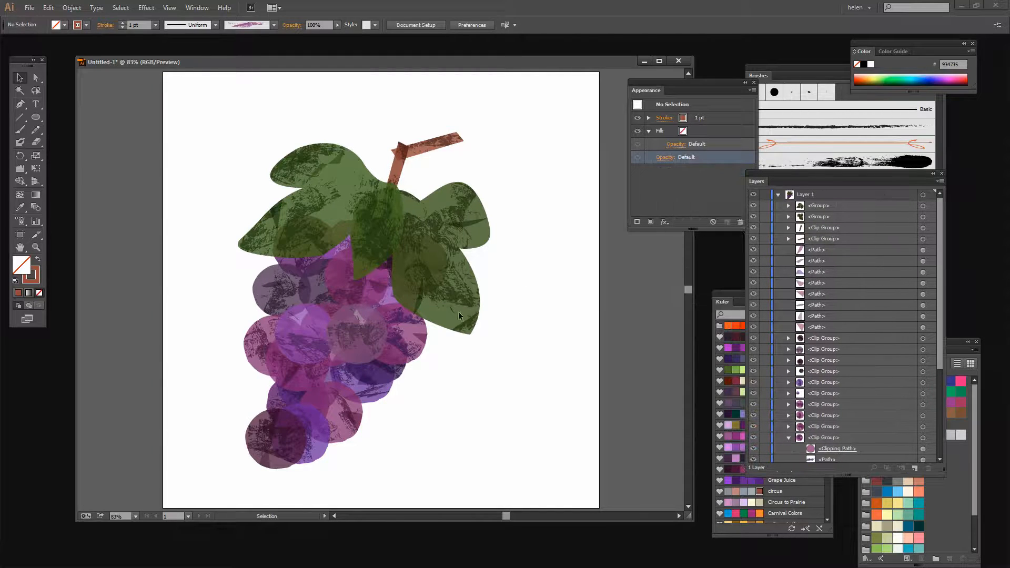
Start a Drop Shadow effect on the right leaf group and set the shadow colour to dark green.
click(20, 78)
click(469, 311)
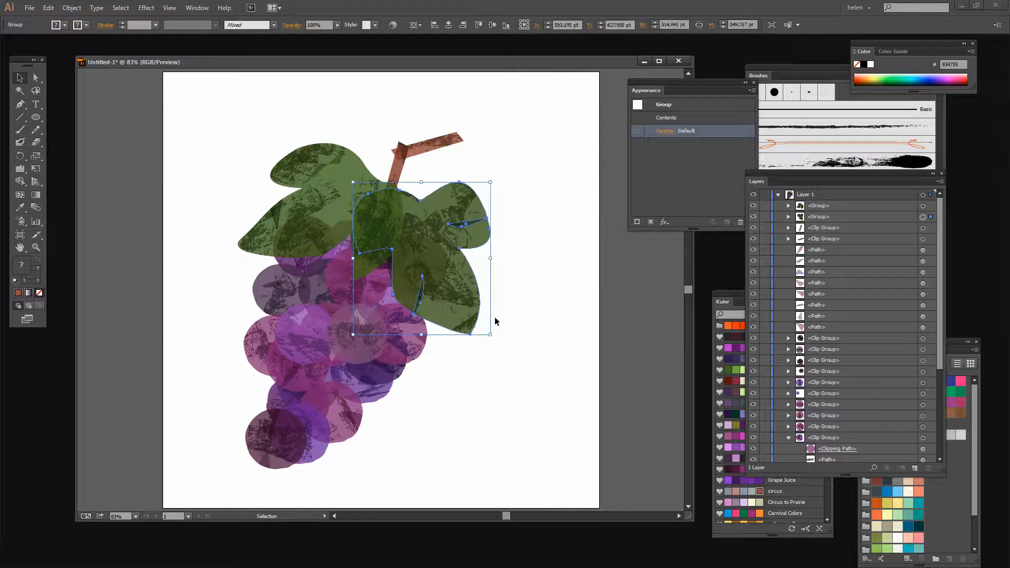
click(144, 8)
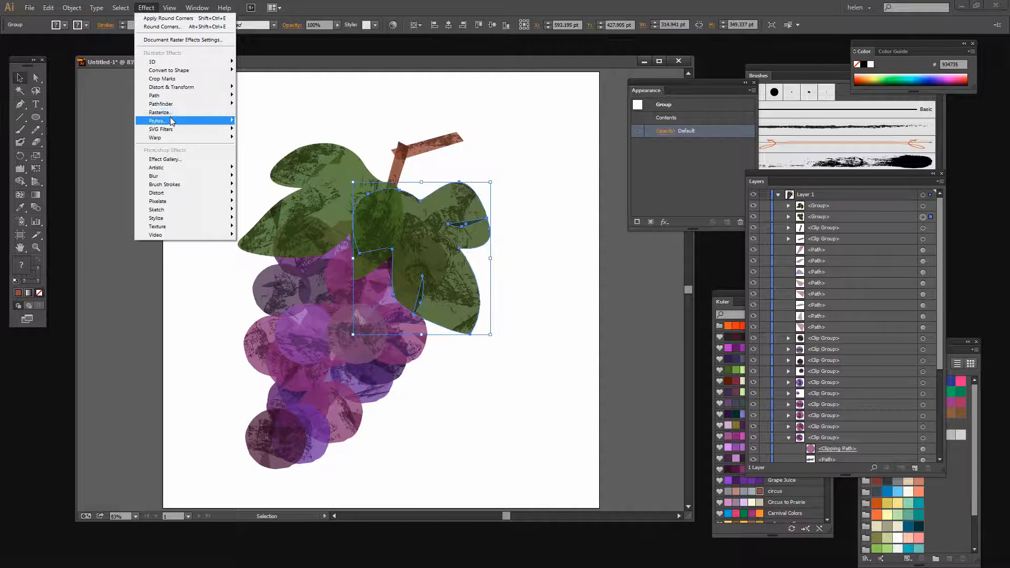
mouse_move(170, 118)
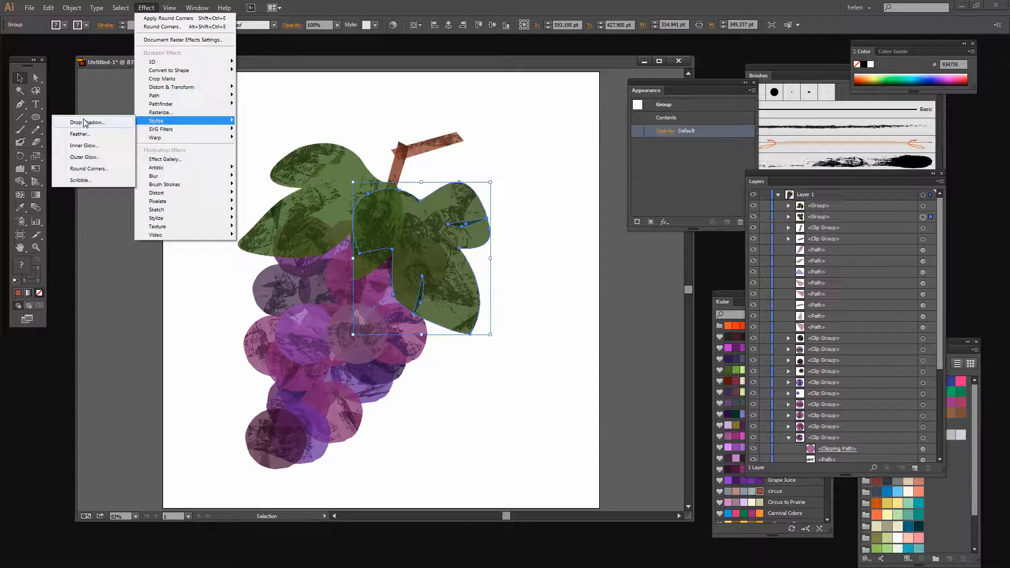
click(86, 122)
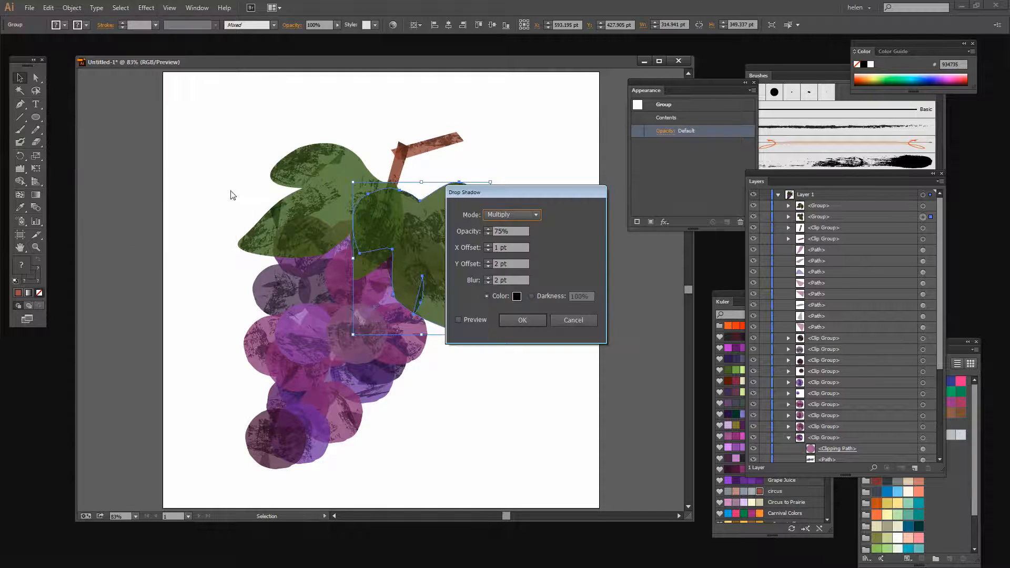
click(515, 296)
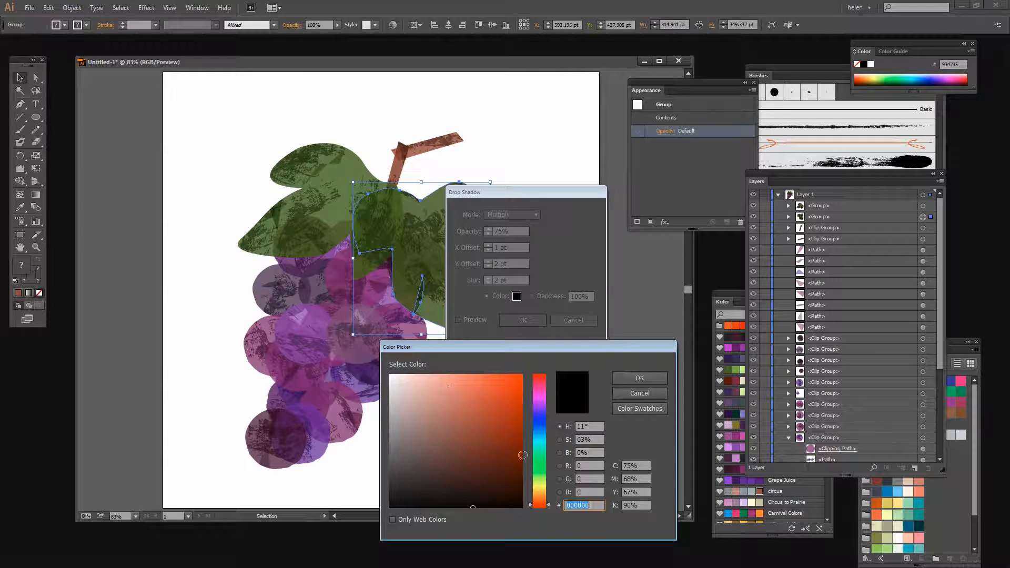
click(533, 464)
drag(502, 439, 476, 461)
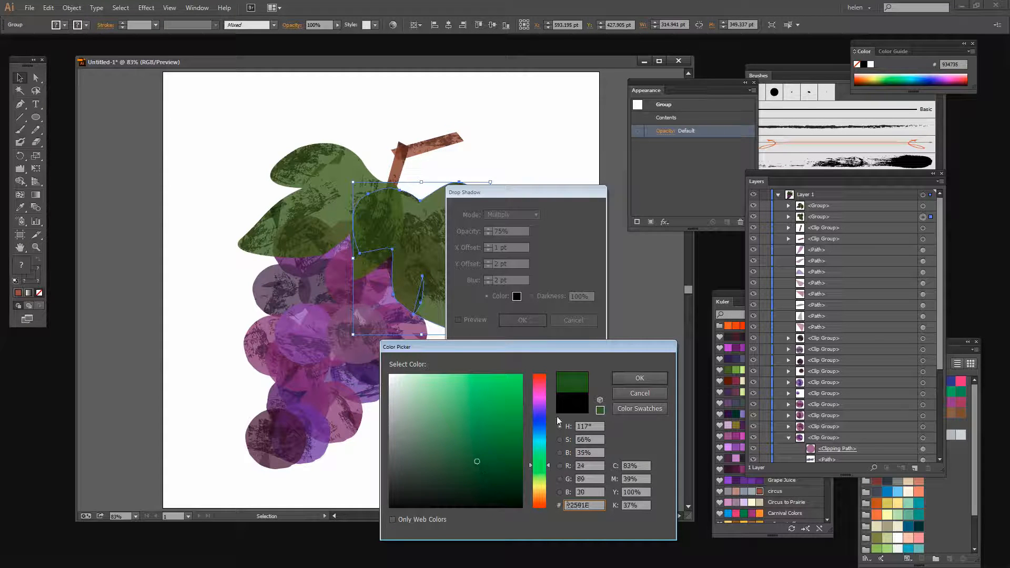
click(625, 378)
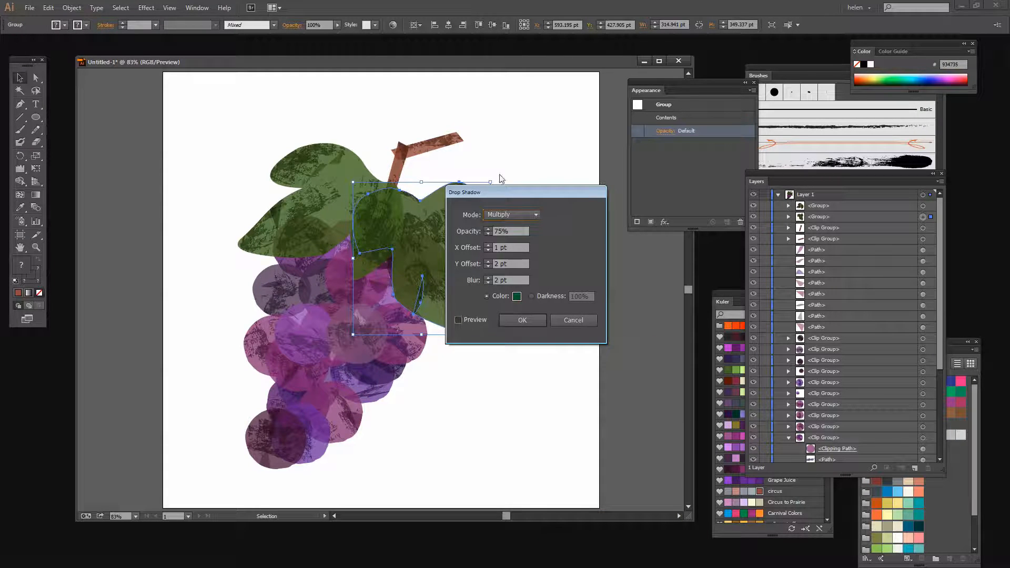
Preview the right leaf's shadow, set its X offset to 2 pt and apply the effect.
drag(509, 193, 583, 151)
click(532, 278)
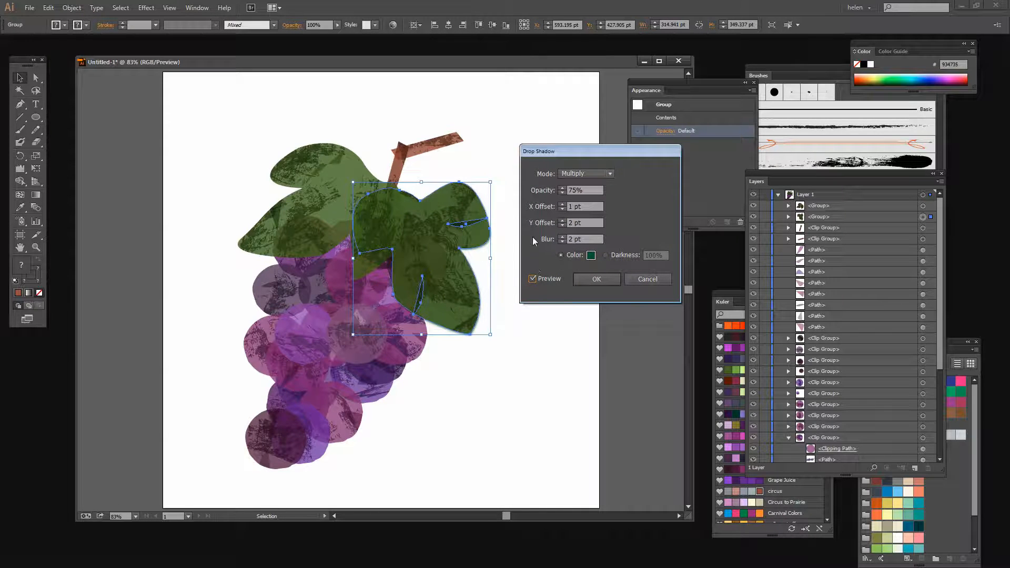
click(561, 205)
click(592, 278)
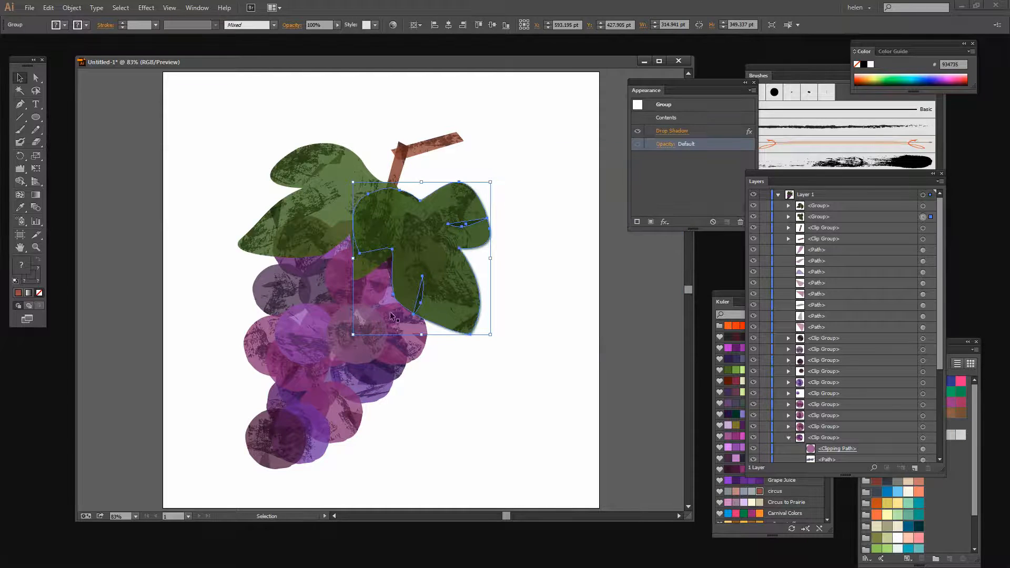
click(491, 261)
Apply the same dark green Multiply drop shadow to the left leaf group, with 2 pt offsets and 2 pt blur.
click(295, 231)
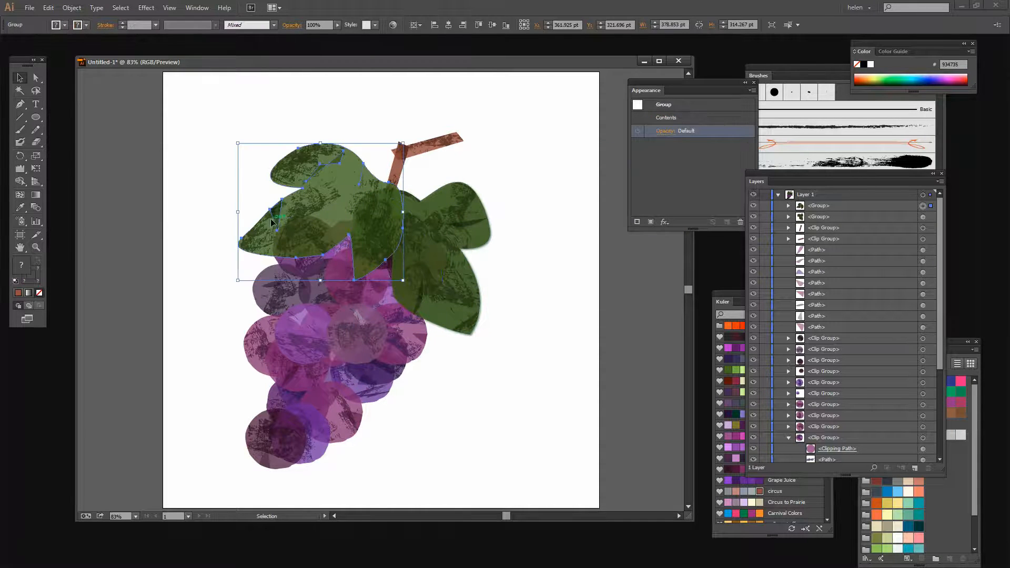
click(147, 7)
mouse_move(156, 120)
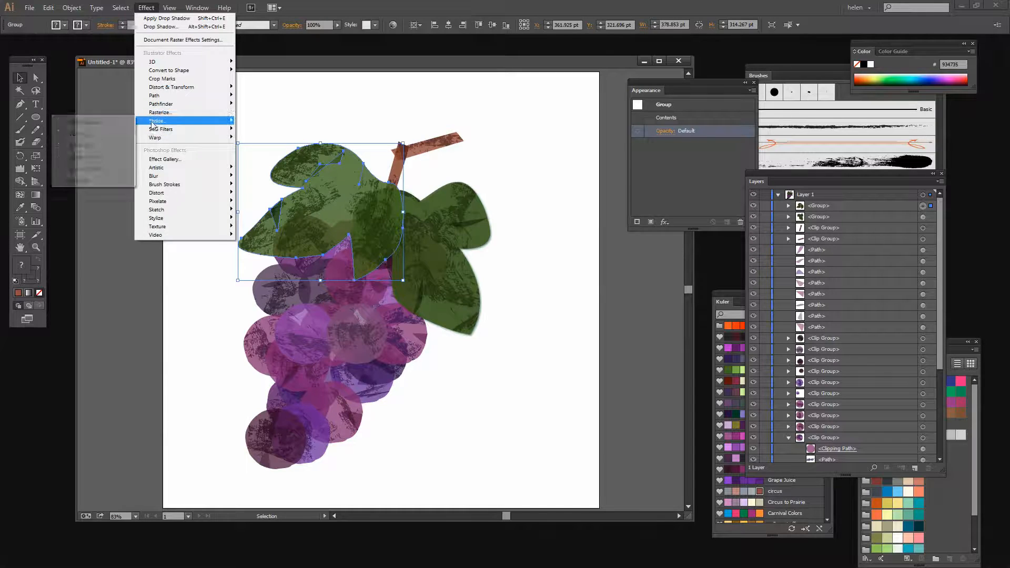
click(98, 122)
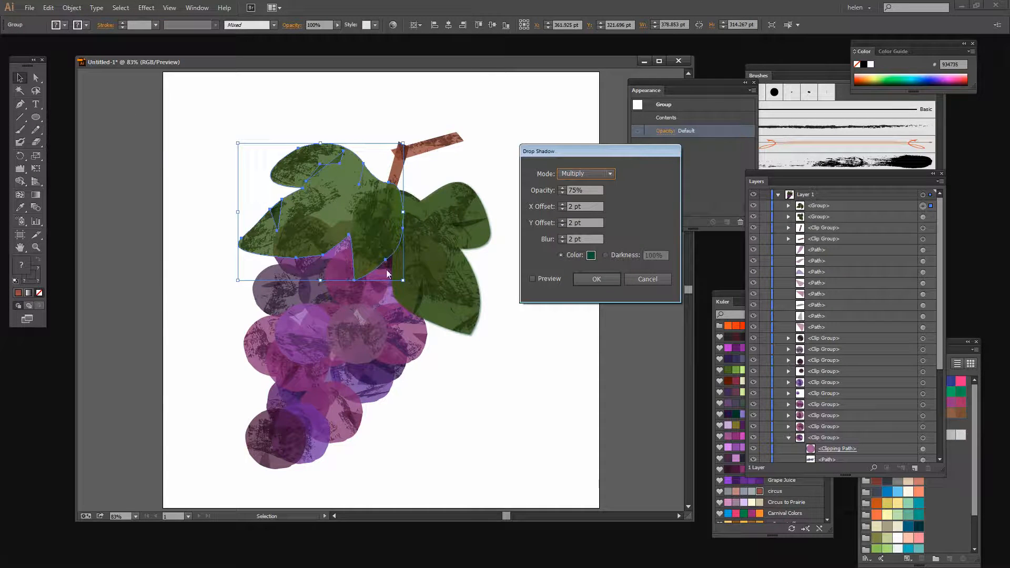
click(593, 279)
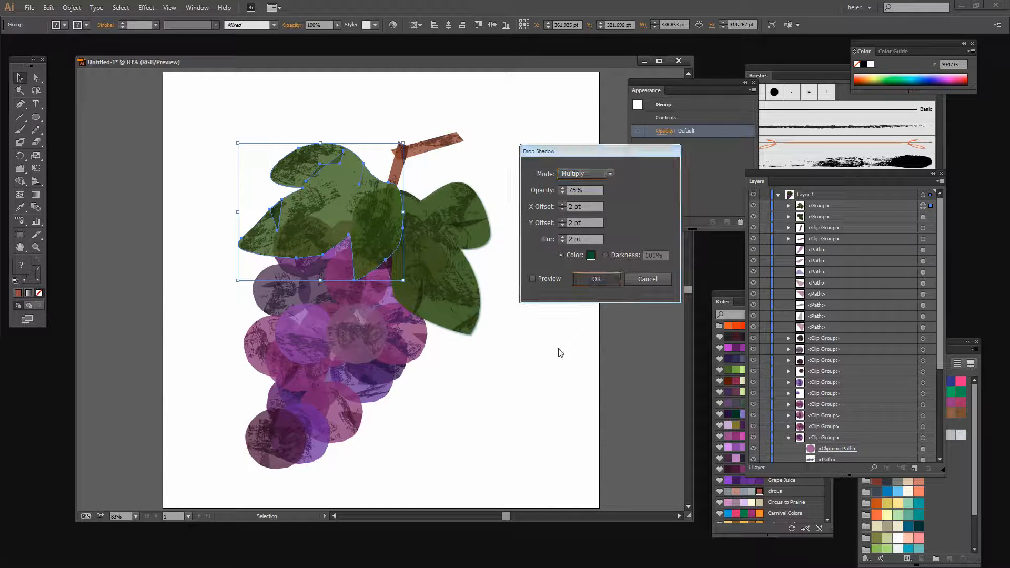
click(531, 393)
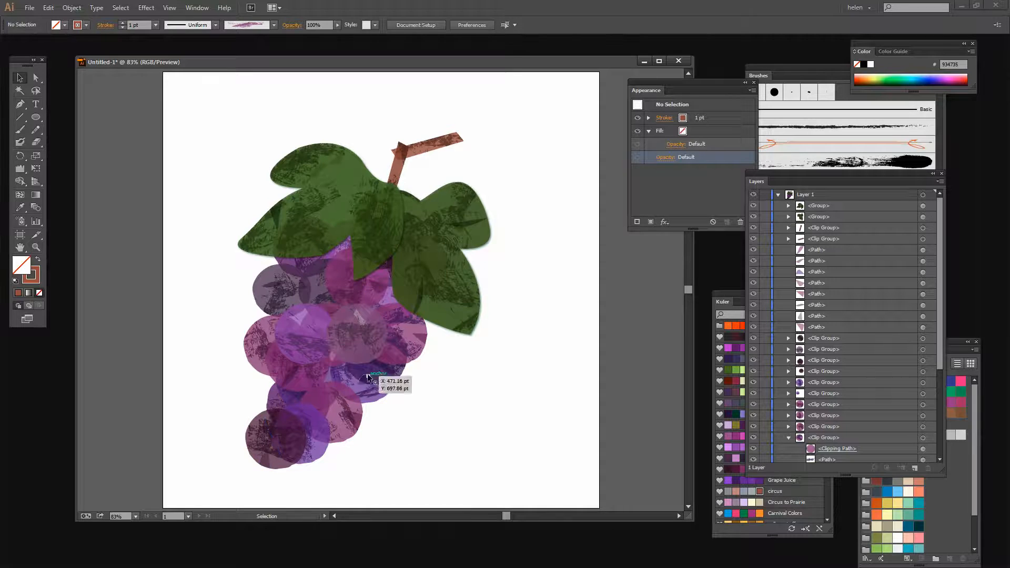
Edit the left leaf's drop shadow, setting the X offset, Y offset and blur to 1 pt each.
click(363, 229)
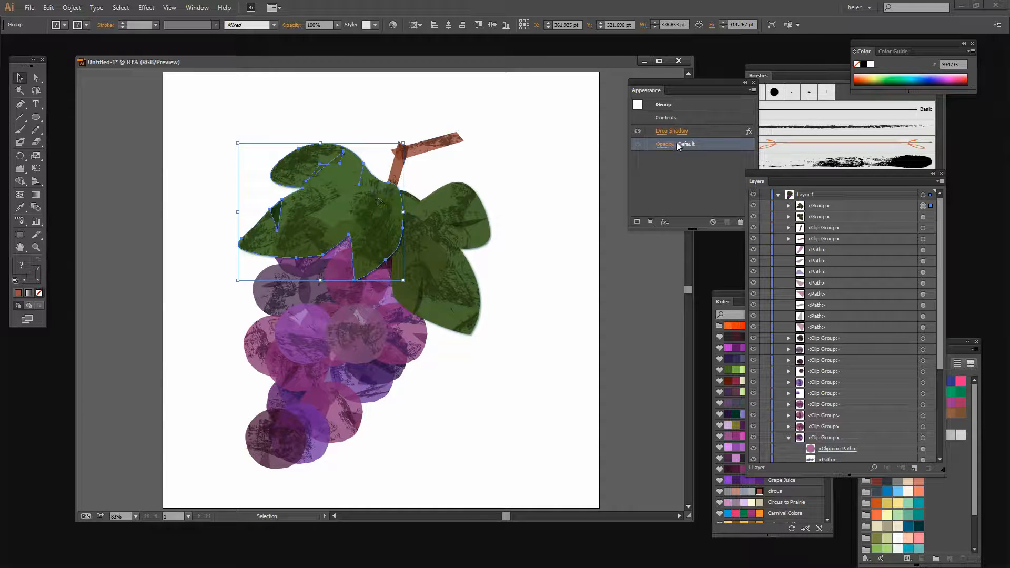
click(673, 129)
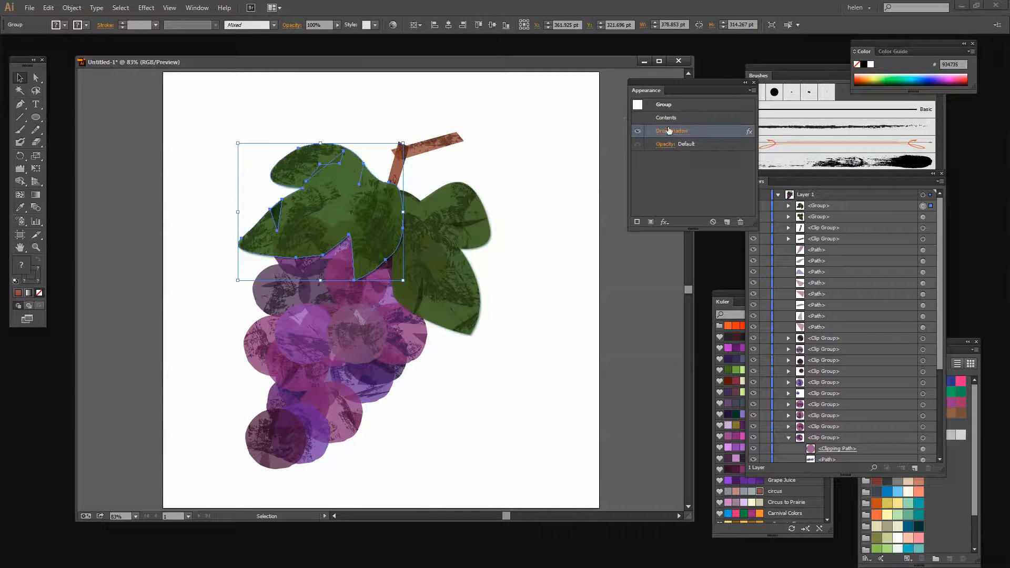
click(668, 130)
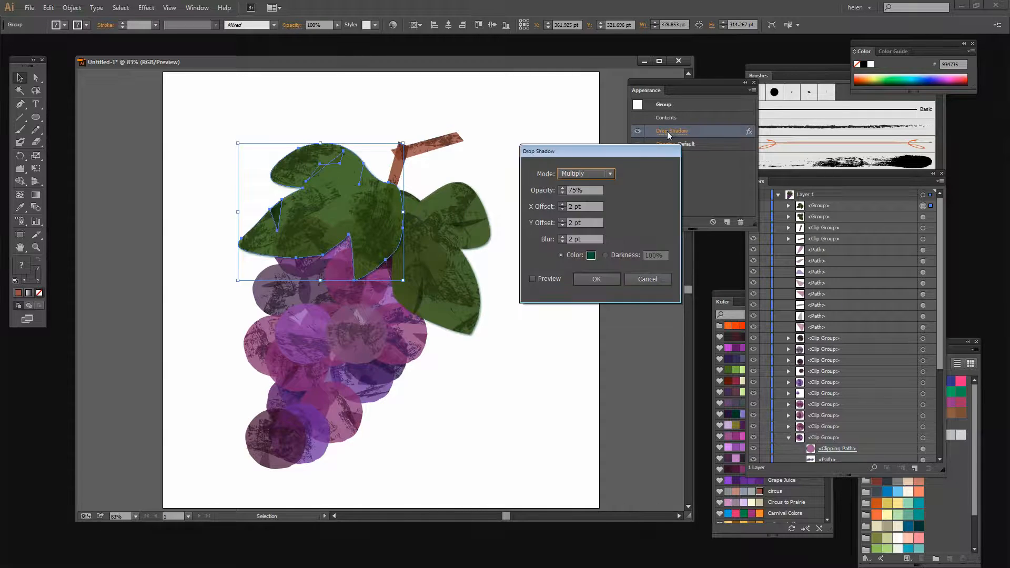
click(561, 209)
click(562, 225)
click(562, 242)
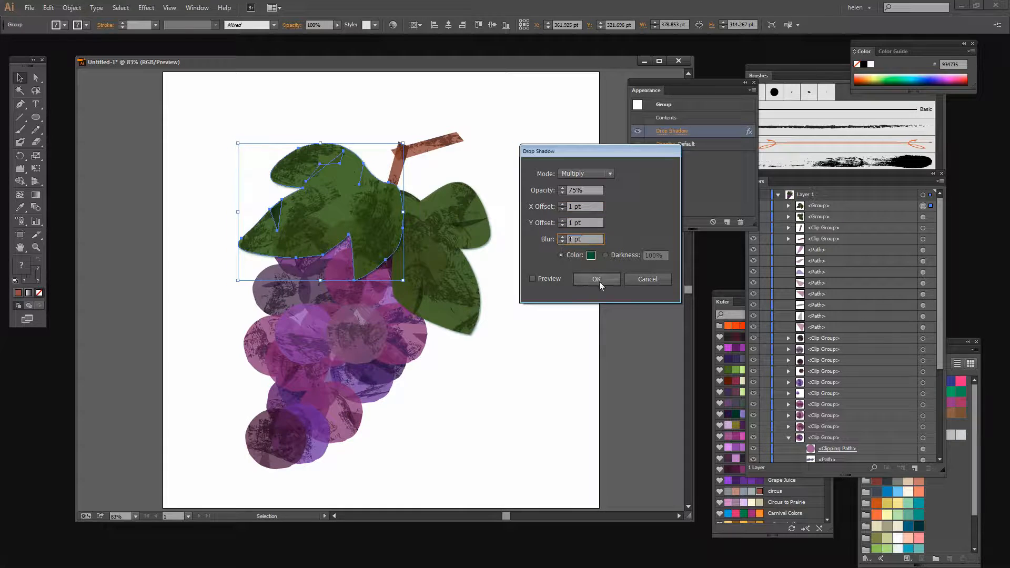
key(Return)
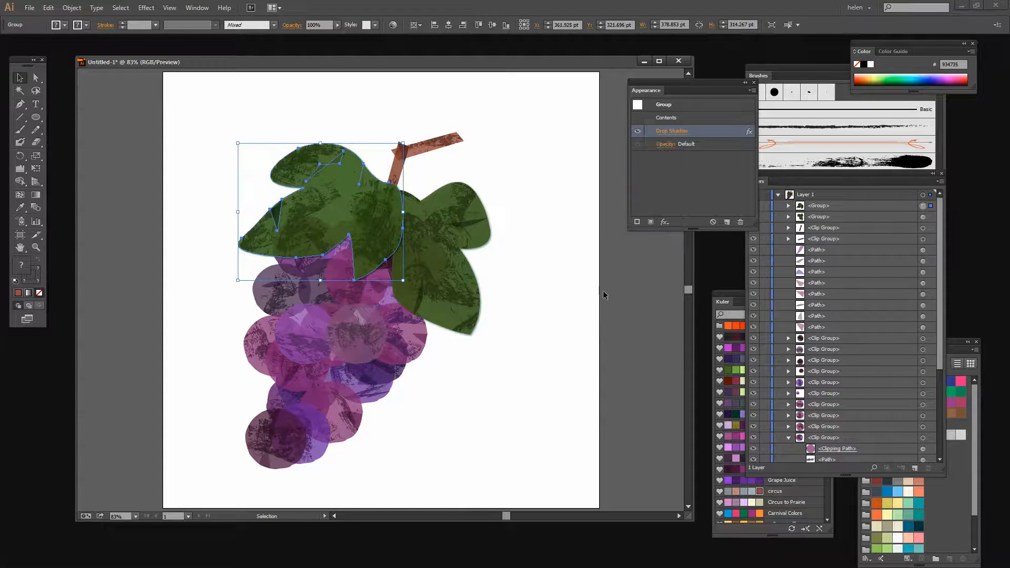
click(543, 375)
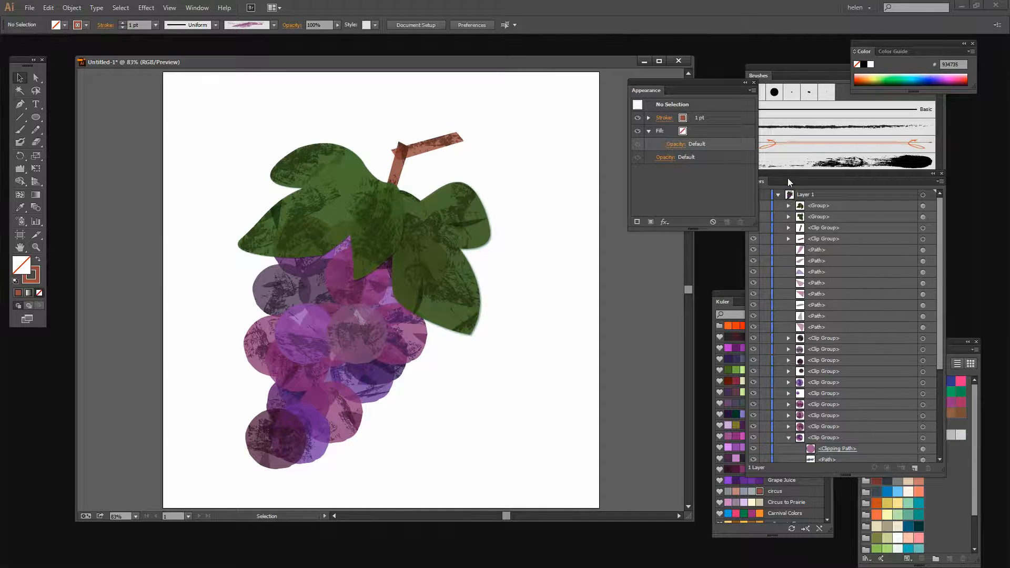
Draw a 1000 by 1000 pt rectangle covering the whole artboard and add a new layer above the artwork layer.
drag(787, 178, 721, 170)
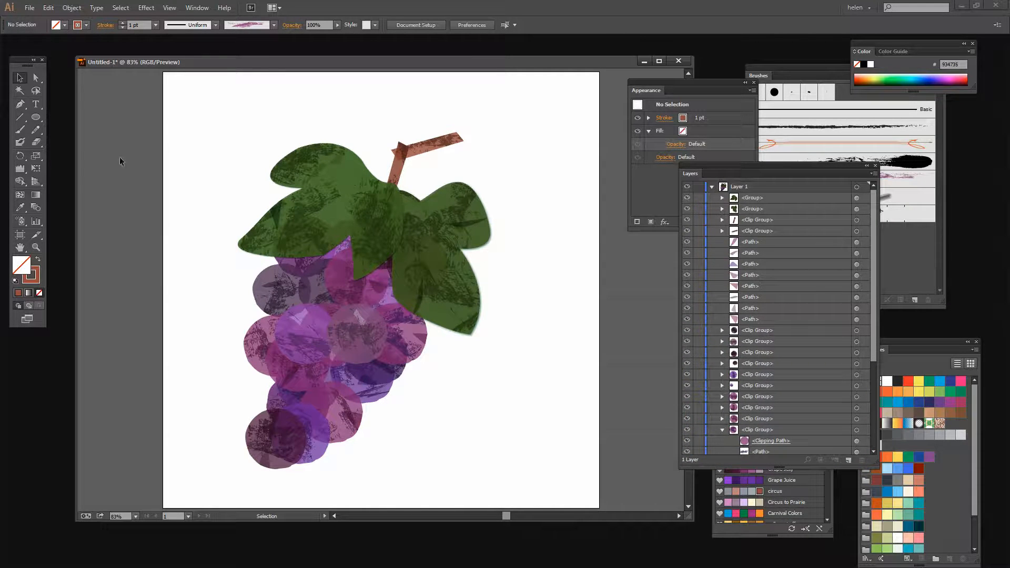
drag(35, 116, 69, 117)
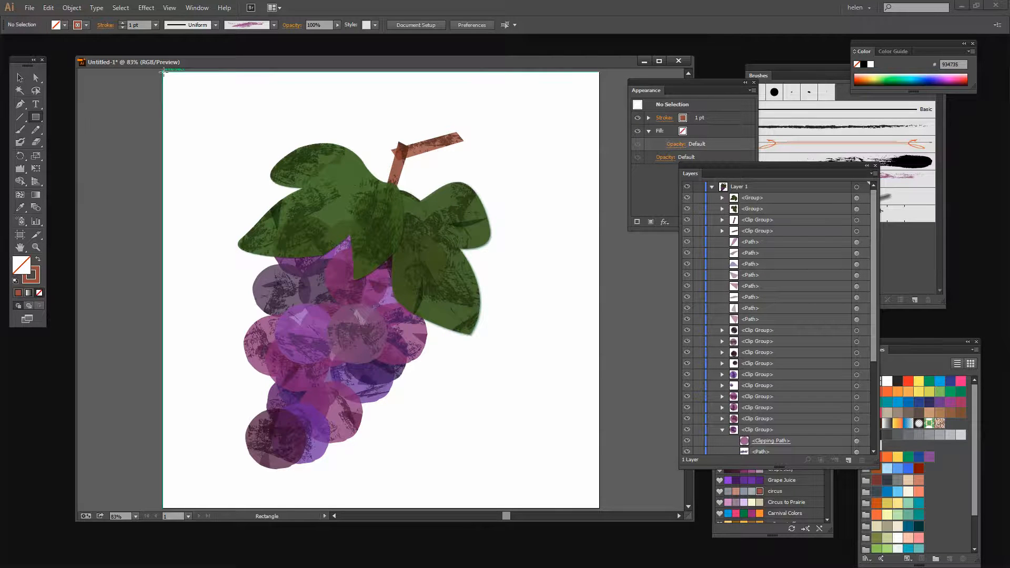
drag(163, 72, 599, 506)
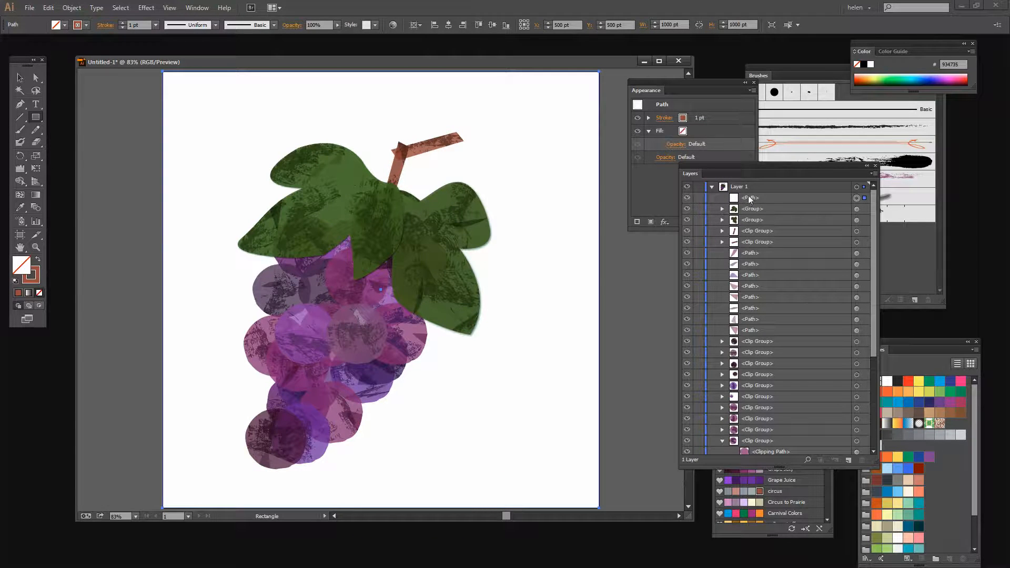
click(848, 459)
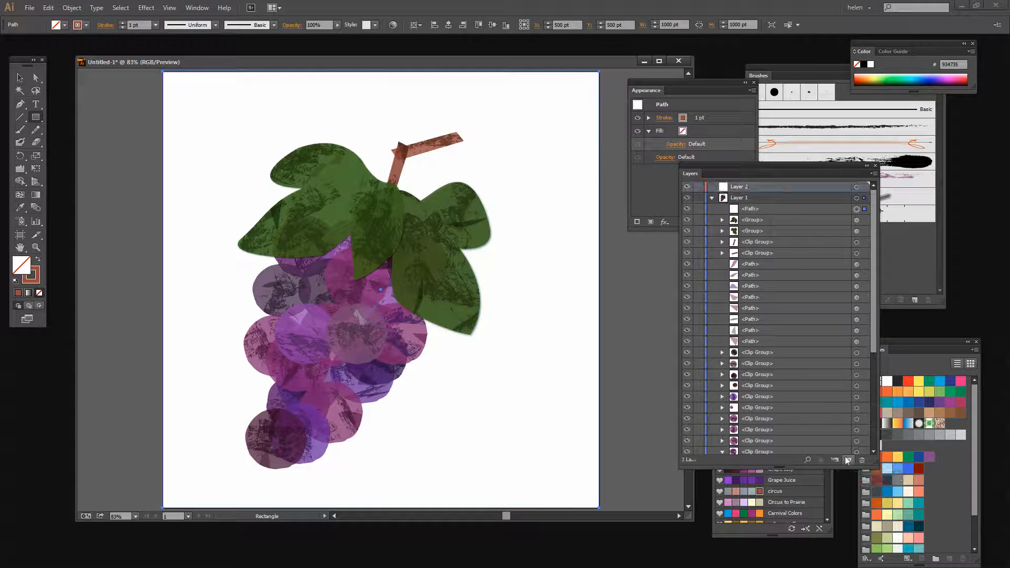
Move the artboard-sized rectangle into Layer 2 and place Layer 2 beneath Layer 1.
click(750, 209)
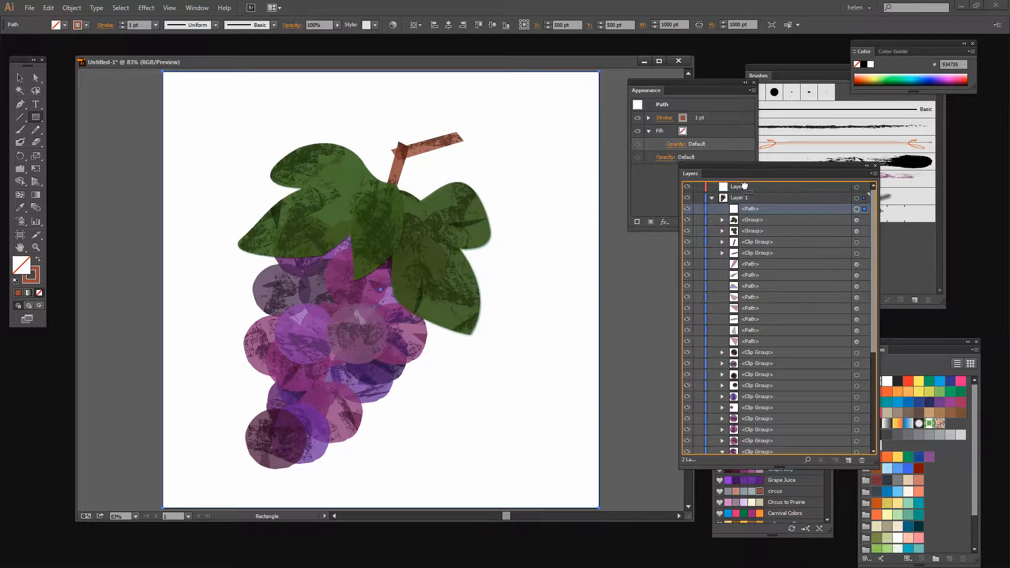
drag(741, 198, 738, 186)
click(711, 198)
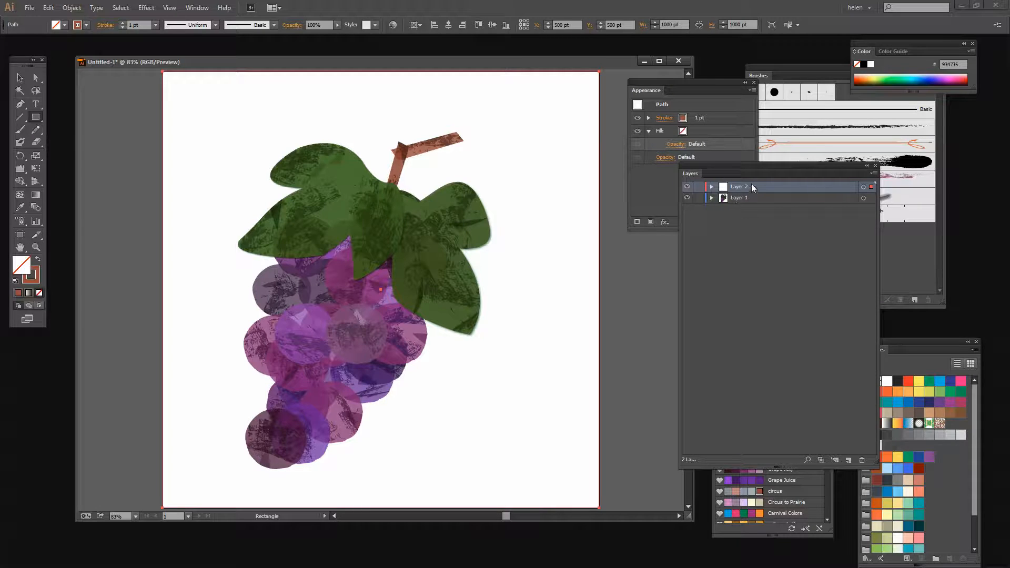
drag(751, 184, 721, 203)
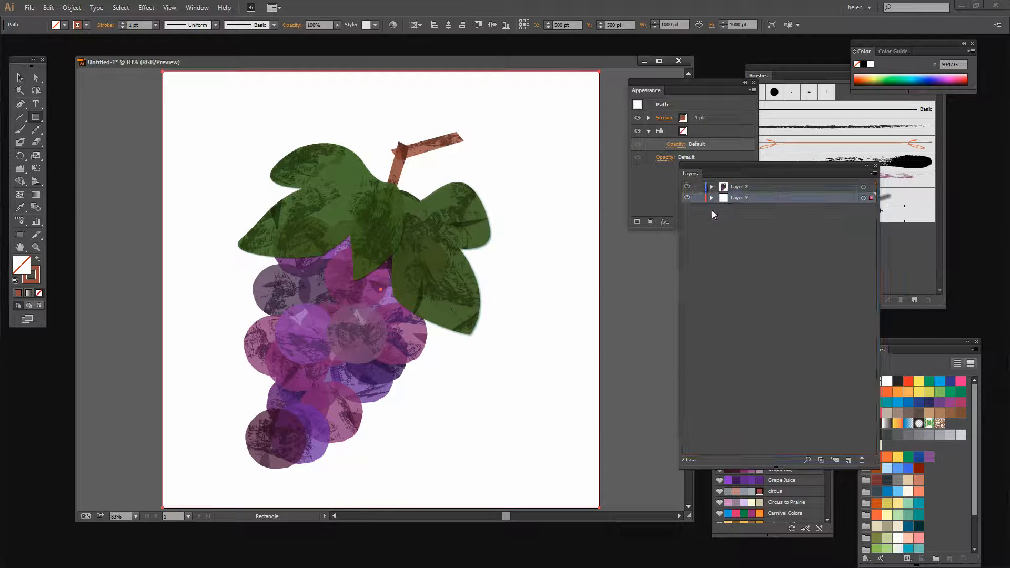
click(711, 197)
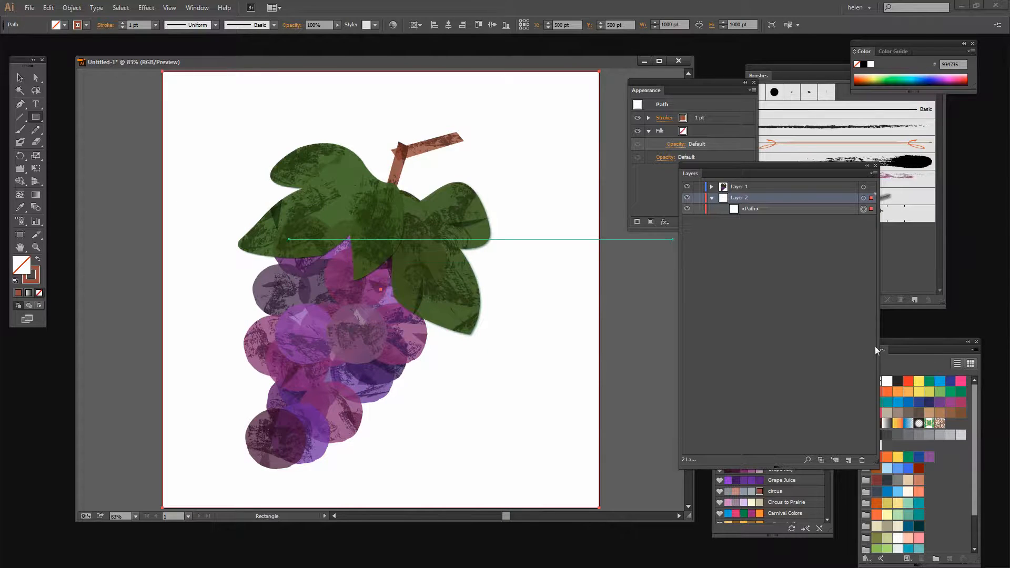
Open the Nature_Foliage pattern swatch library.
drag(941, 344, 933, 323)
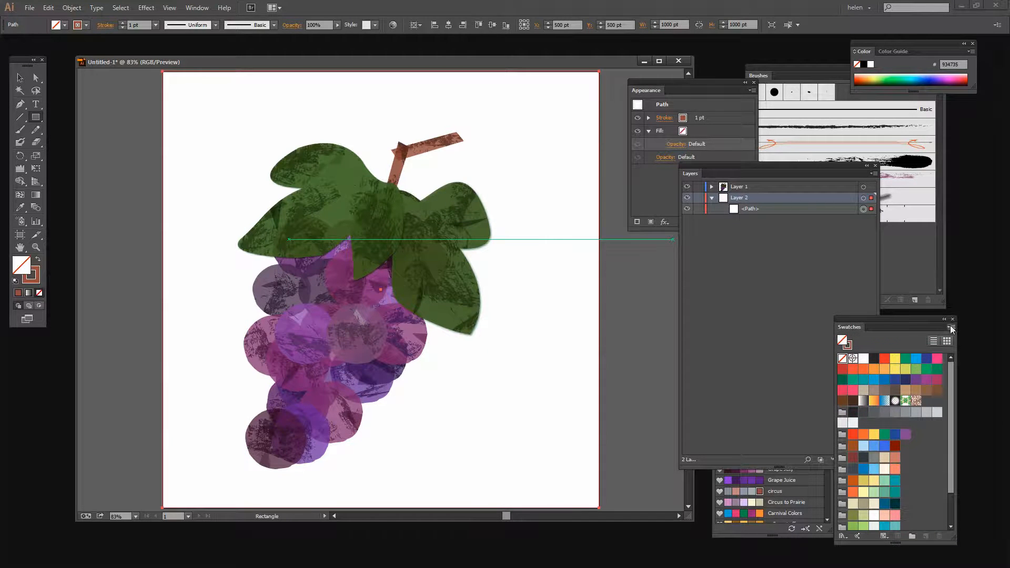
click(949, 327)
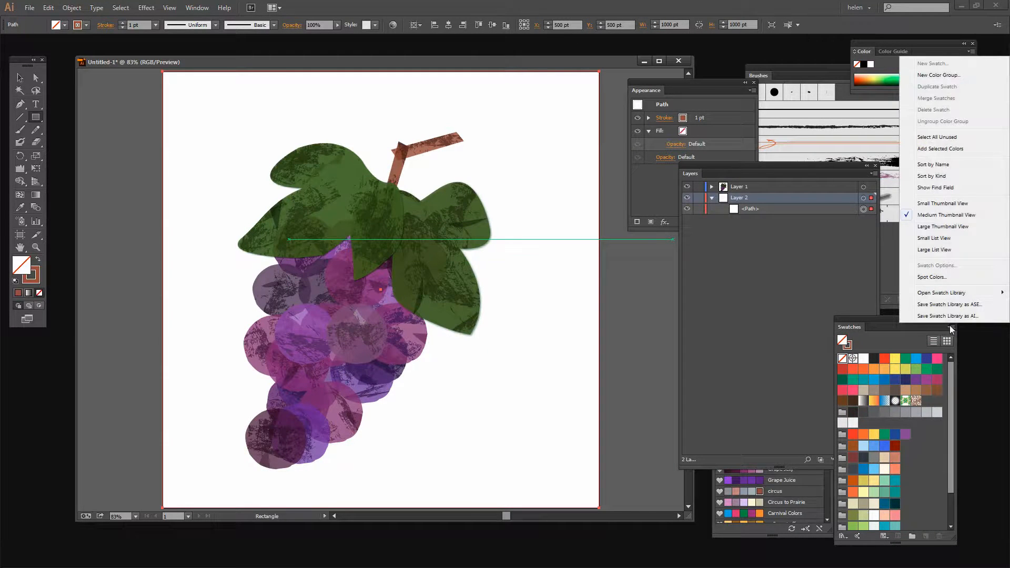
mouse_move(928, 292)
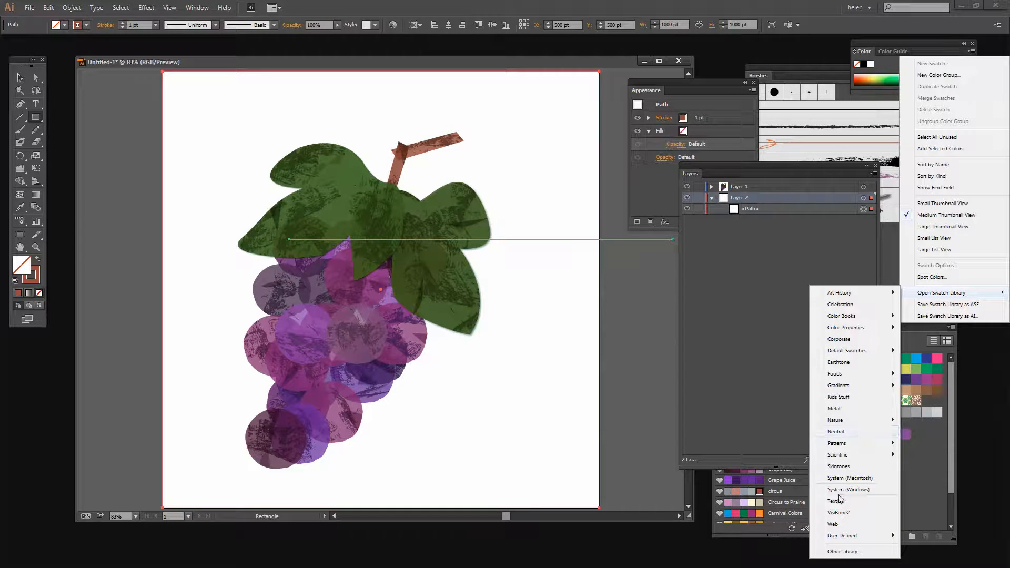
mouse_move(836, 442)
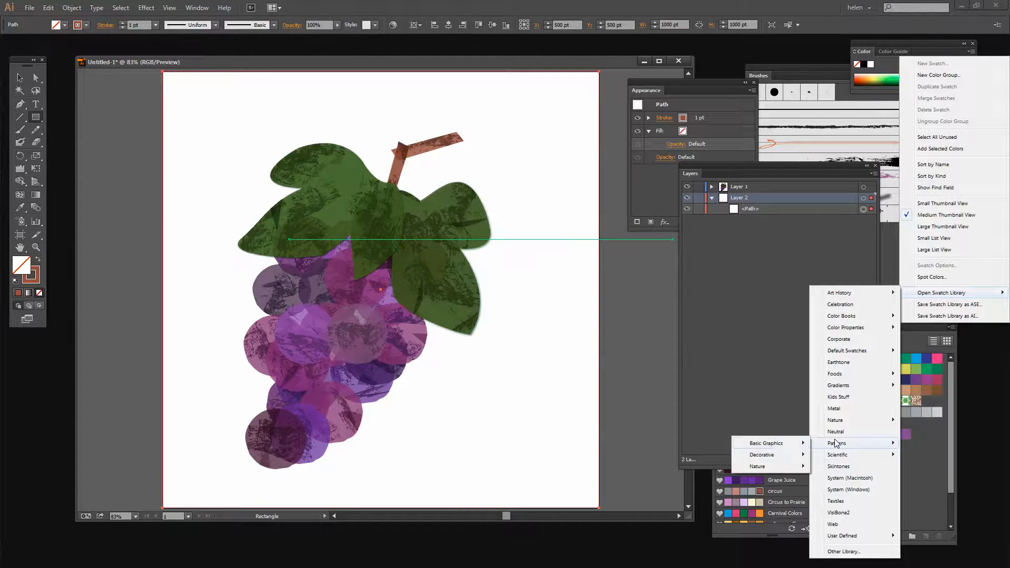
mouse_move(770, 467)
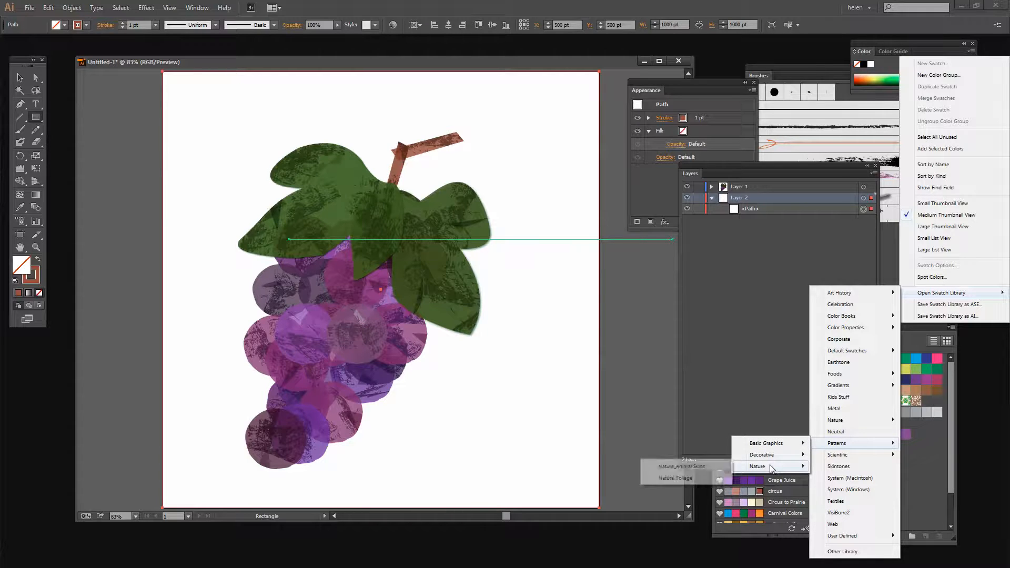
click(667, 480)
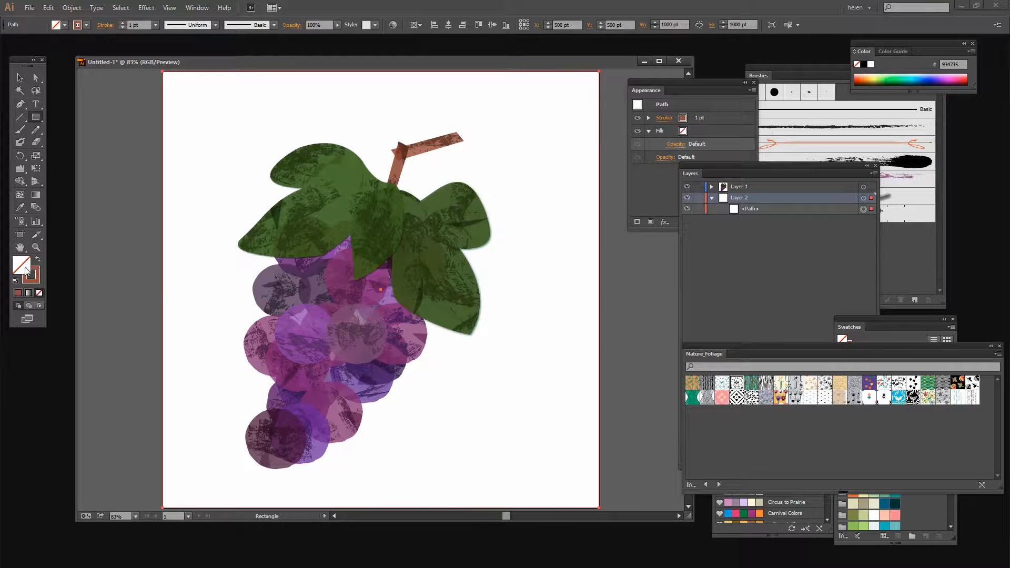
Remove the background rectangle's stroke and make its fill the active attribute.
click(36, 281)
click(39, 294)
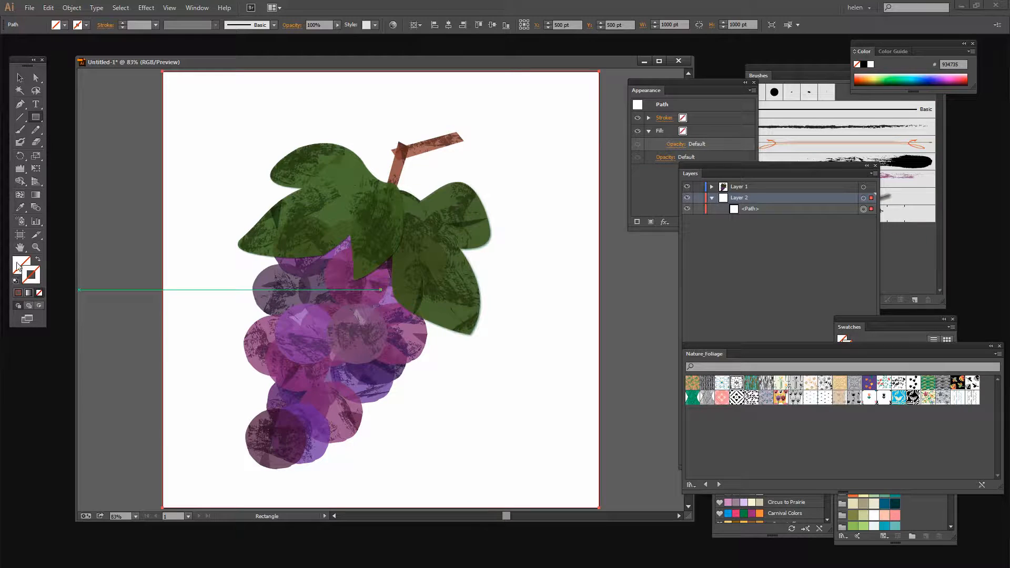
click(21, 269)
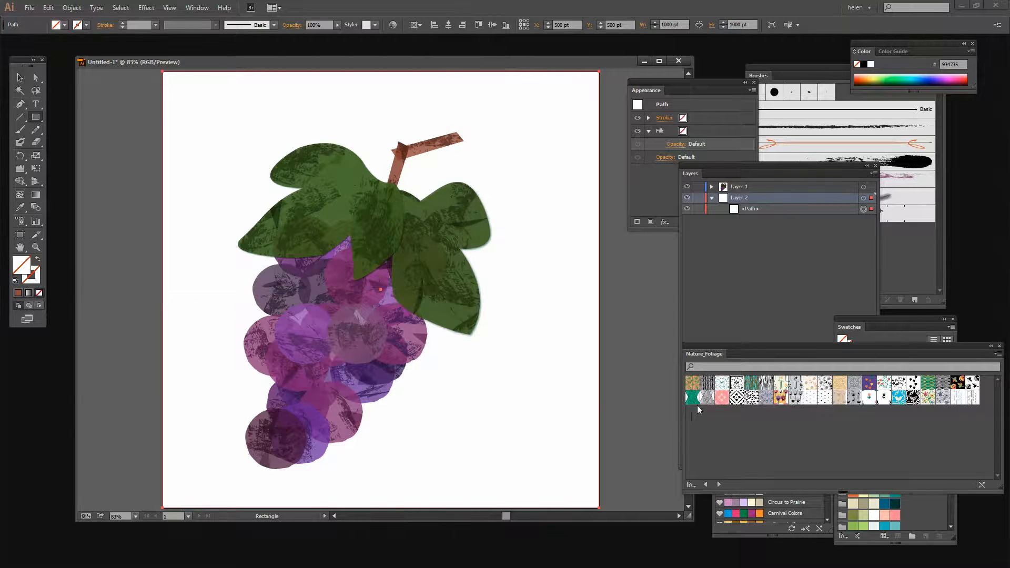
Try several Nature_Foliage patterns as the rectangle's fill, including bamboo, daisies, tan and grey embossed tiles and black leaves.
click(692, 384)
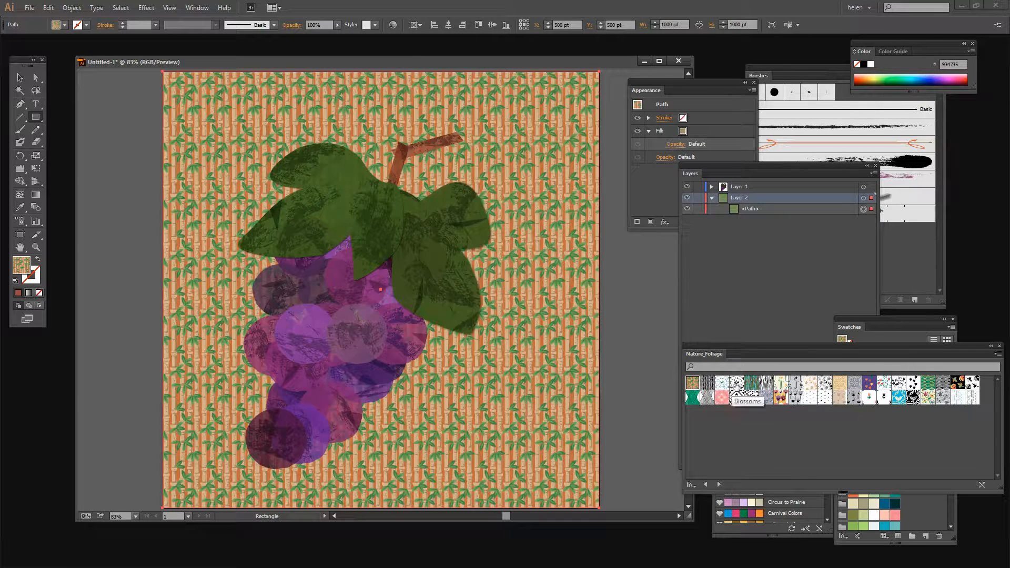
click(737, 382)
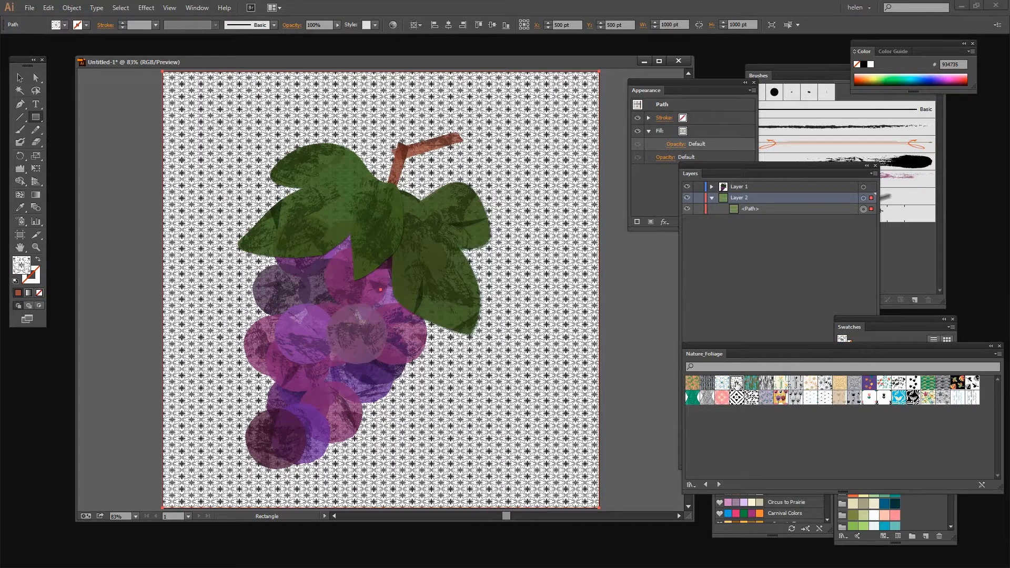
click(766, 383)
click(795, 384)
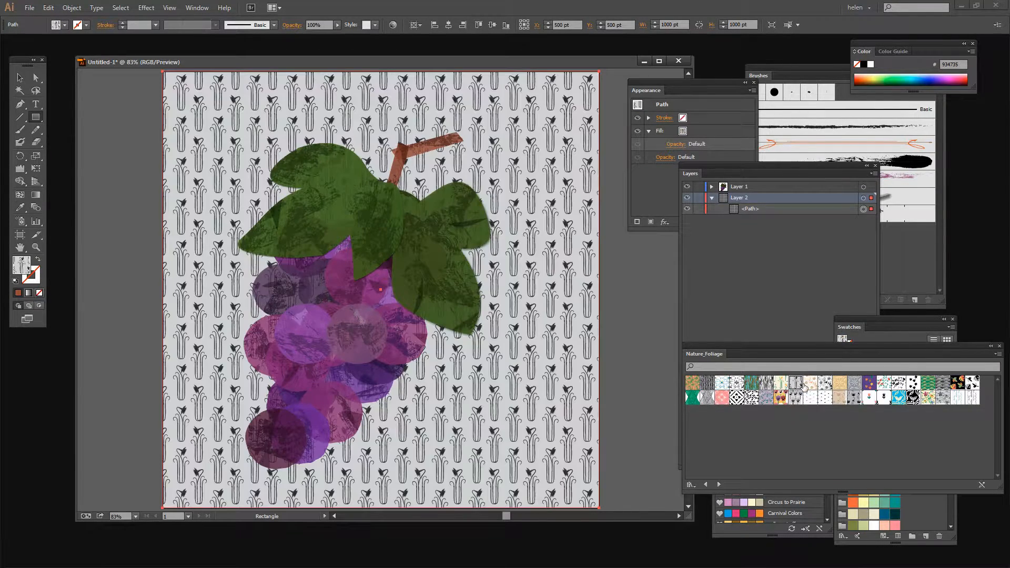
click(811, 384)
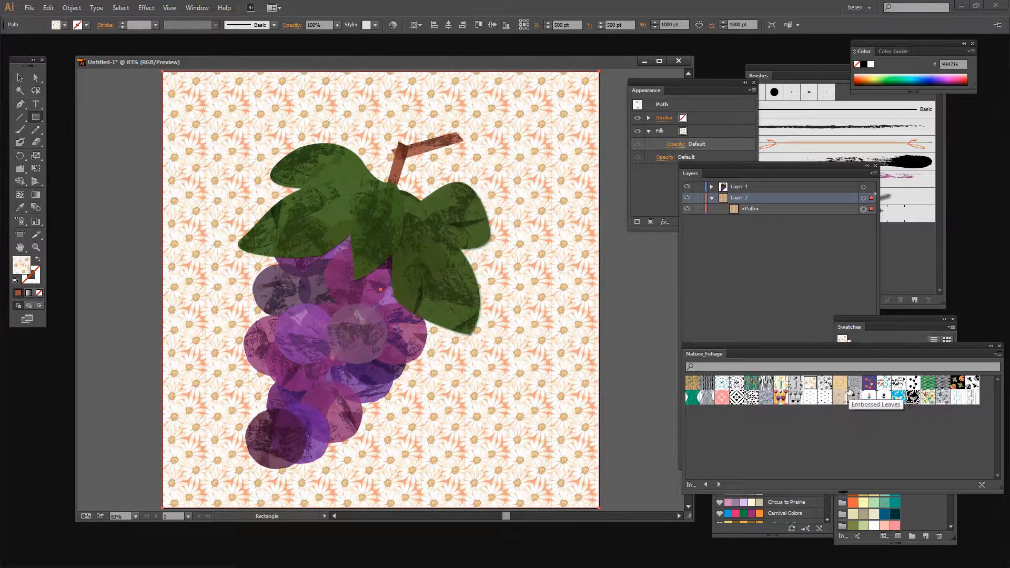
click(840, 384)
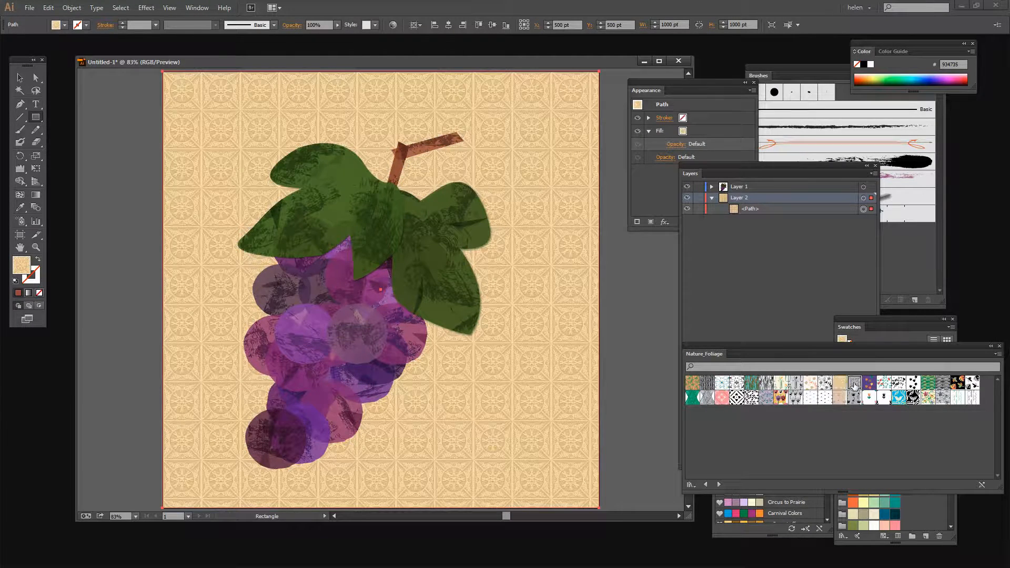
click(854, 383)
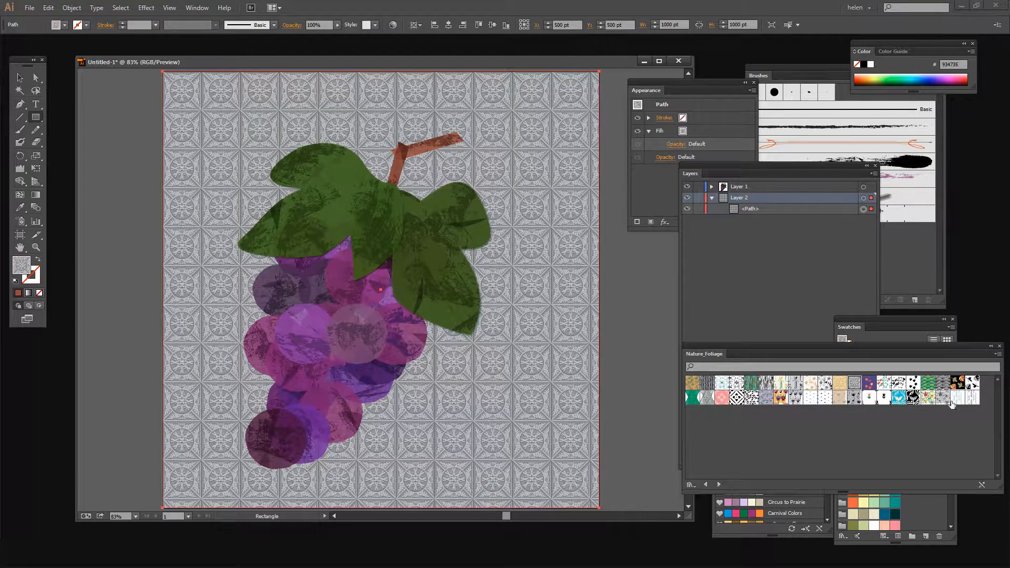
click(973, 383)
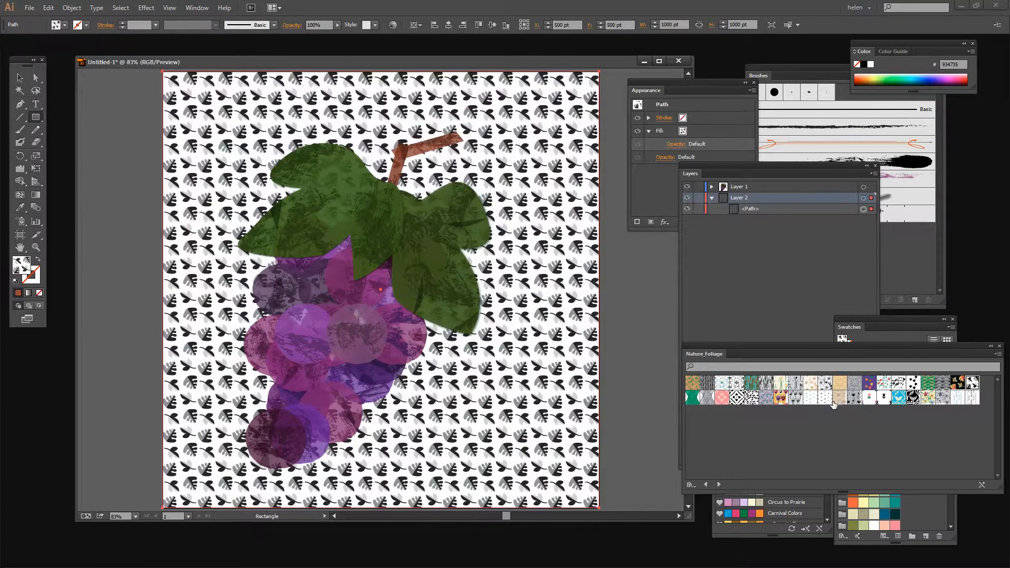
click(765, 397)
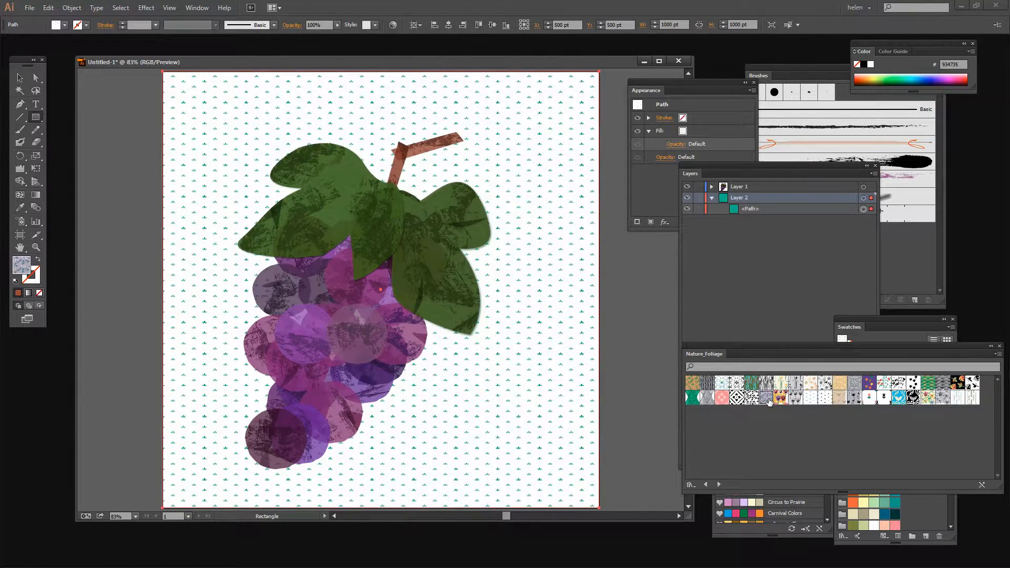
Fill the rectangle with the black-and-white leafy flower pattern and set that fill to 5% opacity with Multiply blending.
click(751, 398)
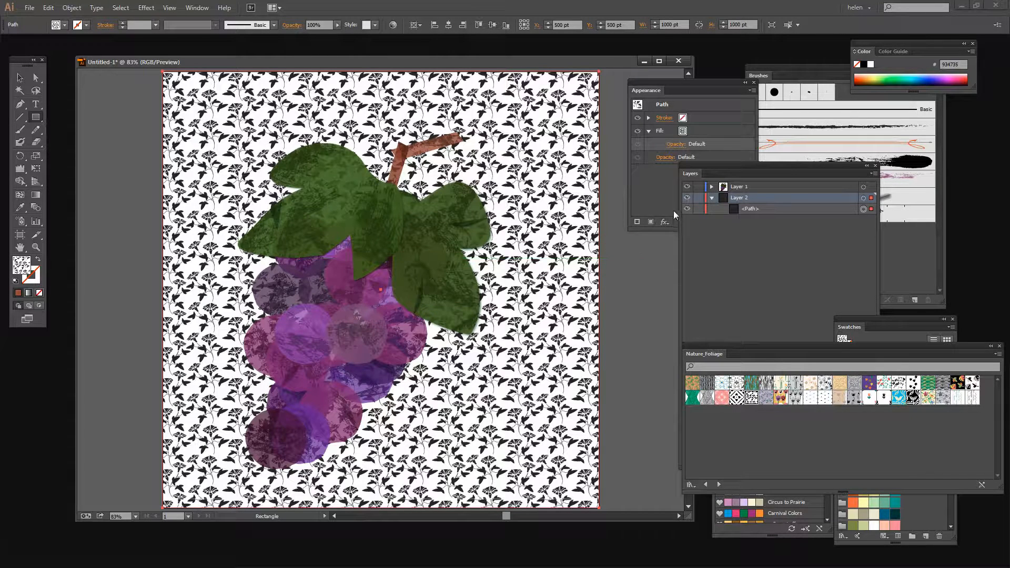
click(649, 88)
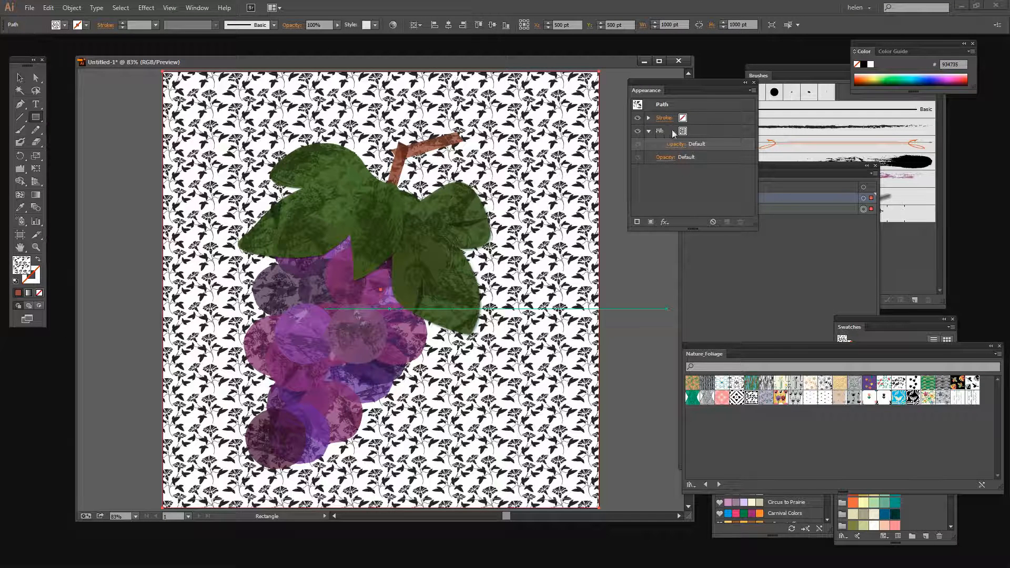
click(678, 143)
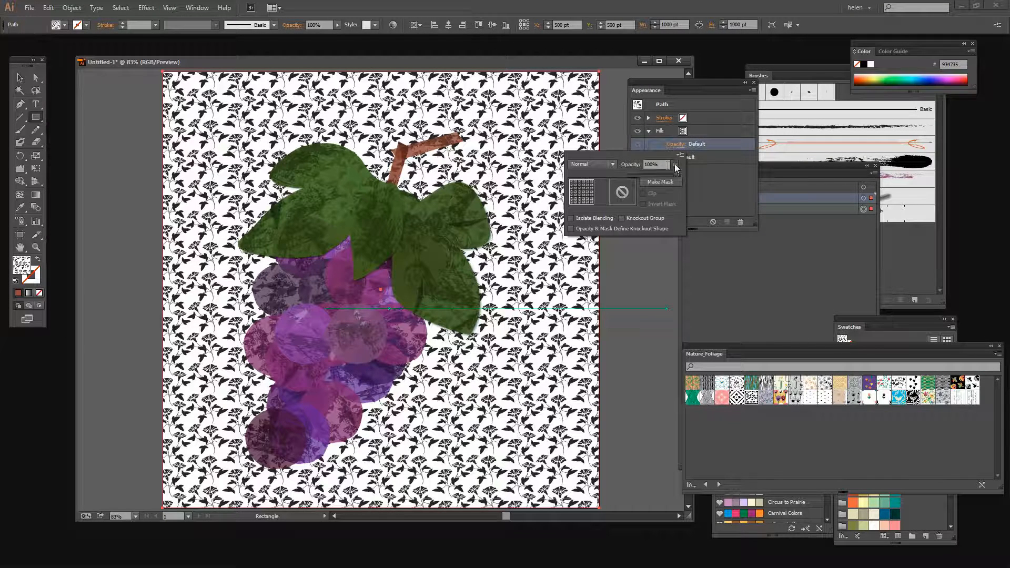
drag(674, 174, 635, 174)
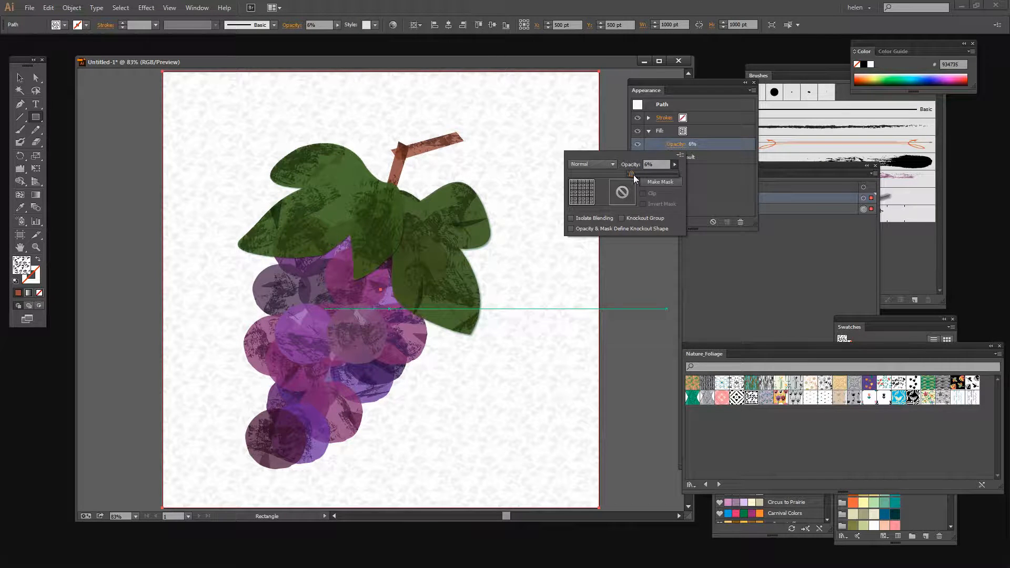
drag(632, 174, 622, 170)
click(612, 164)
click(583, 201)
click(721, 176)
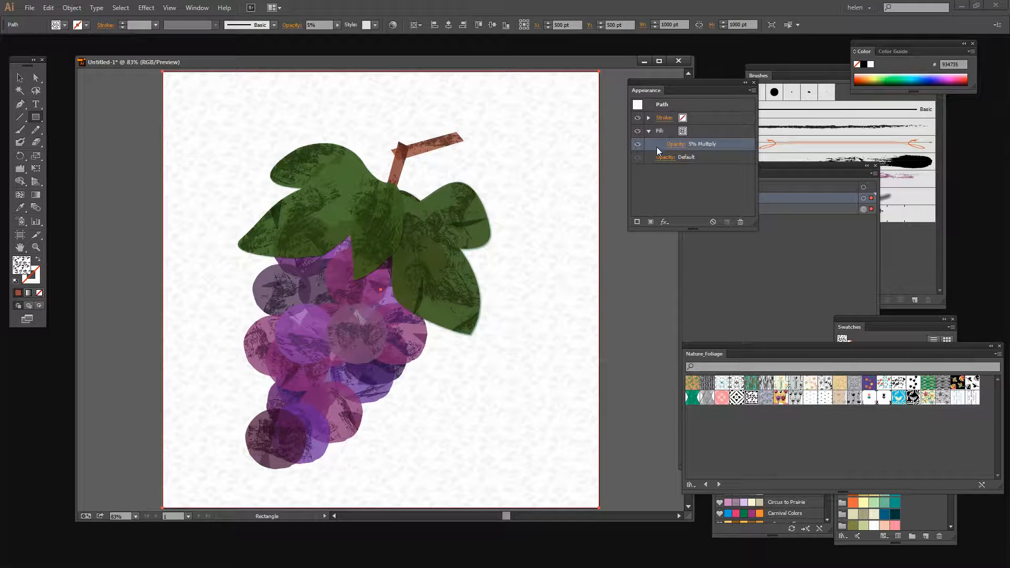
Add a second fill to the background rectangle and color it tan, C49A6C.
click(650, 222)
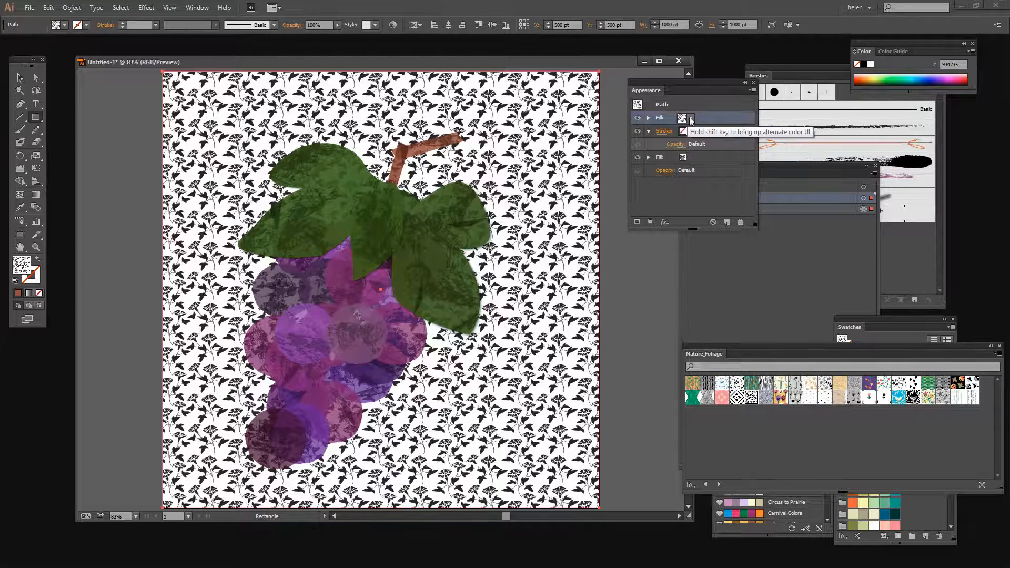
click(691, 118)
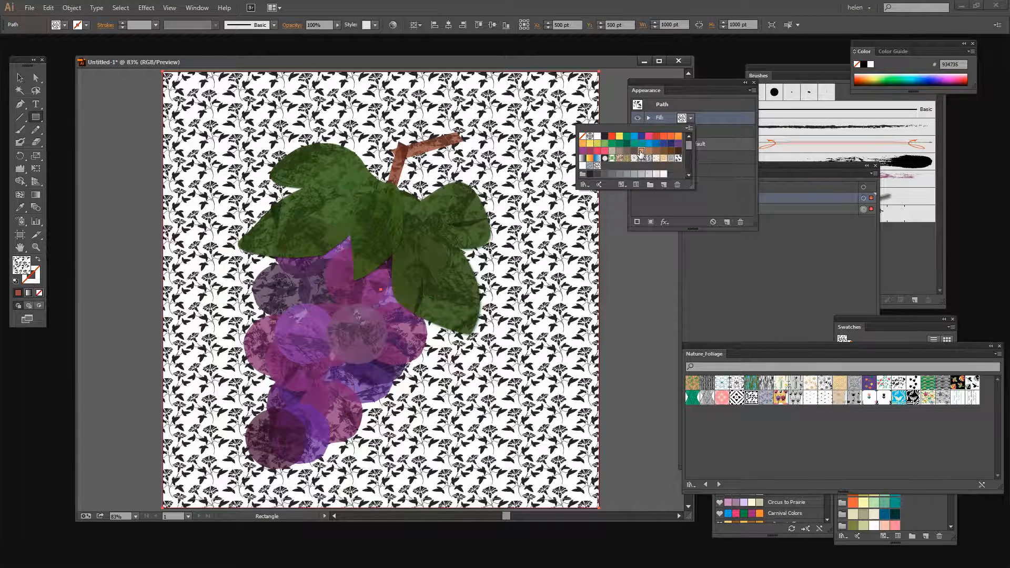
click(640, 151)
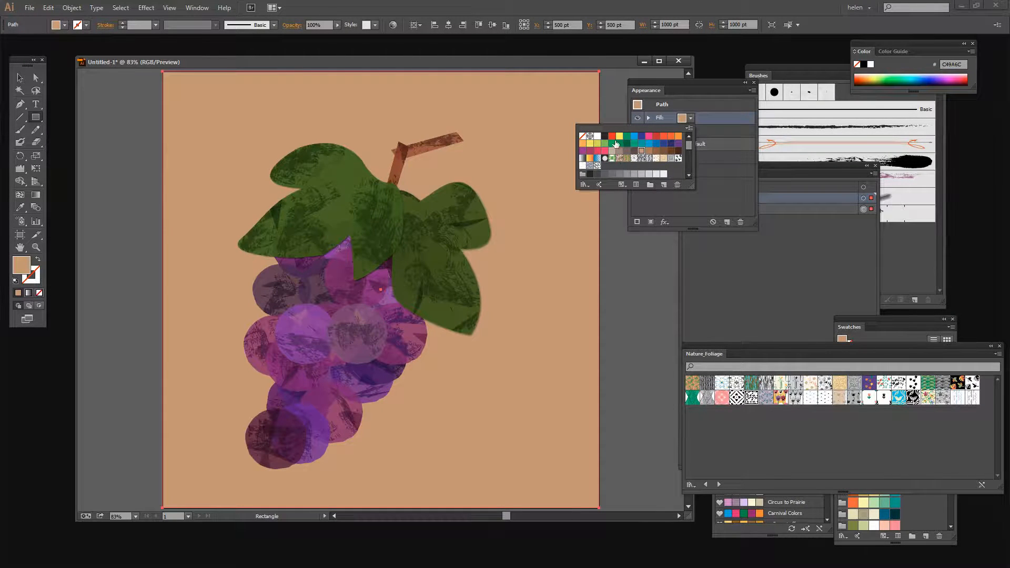
click(709, 107)
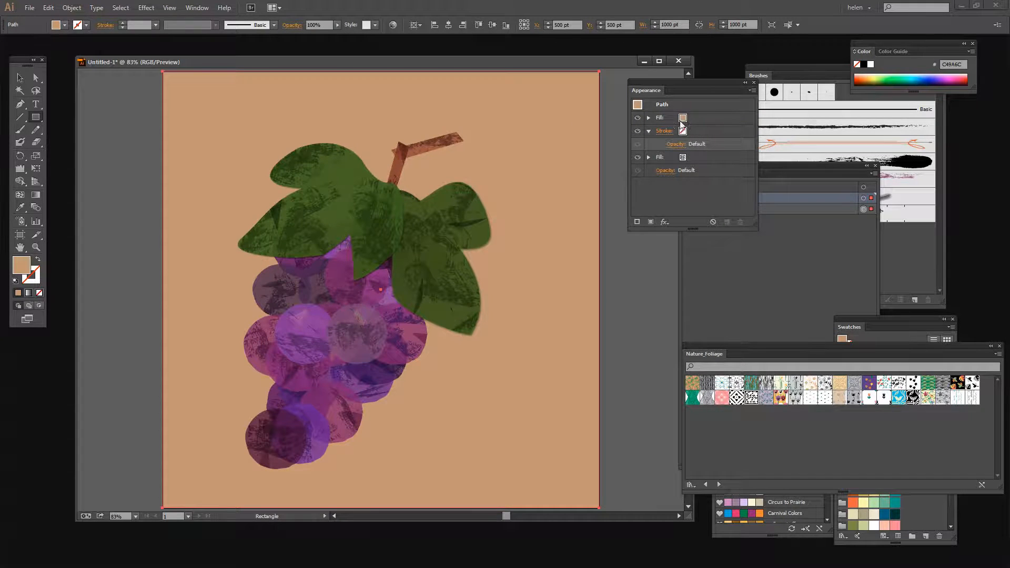
Try lowering the tan fill's opacity to about 44%.
click(648, 118)
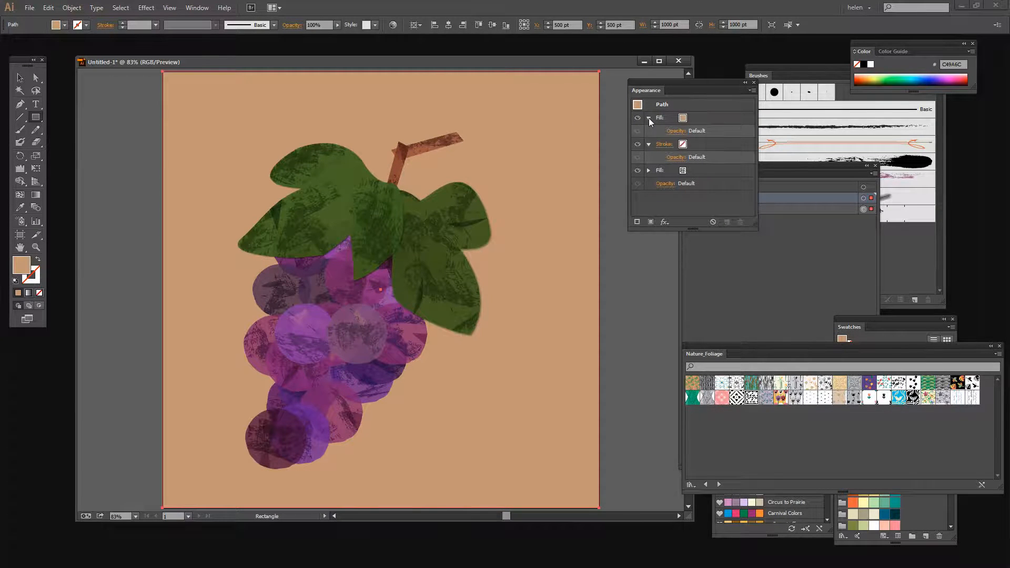
click(675, 131)
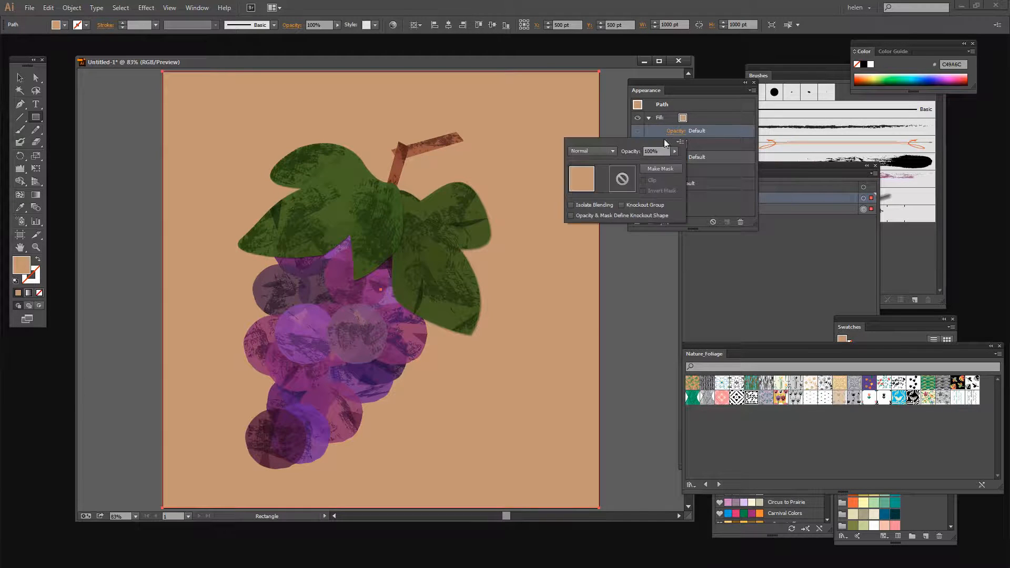
click(673, 151)
drag(672, 159, 650, 164)
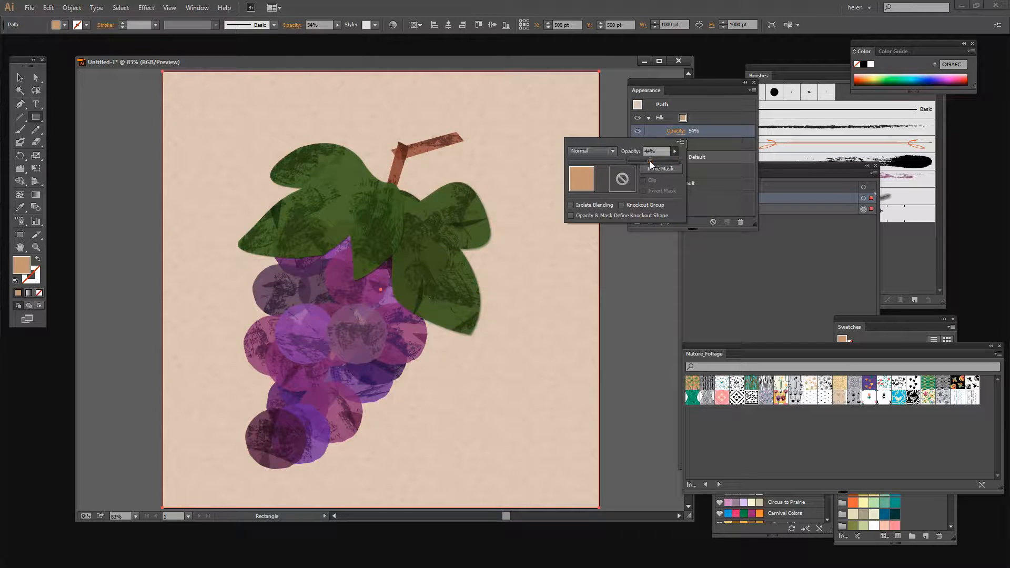
key(Escape)
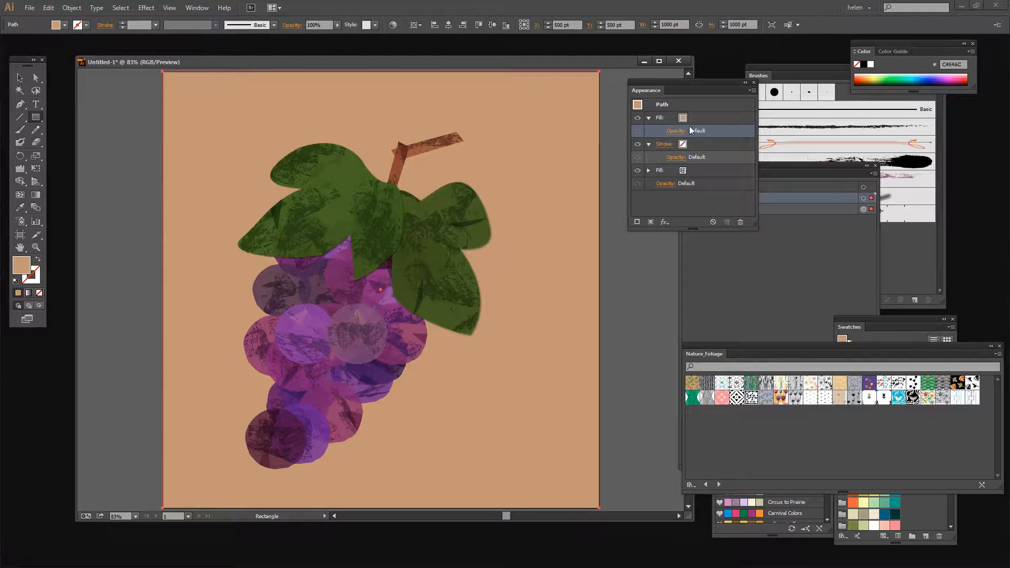
Move the tan fill beneath the 5% Multiply pattern fill in the rectangle's appearance and select the tan fill.
drag(702, 118, 694, 179)
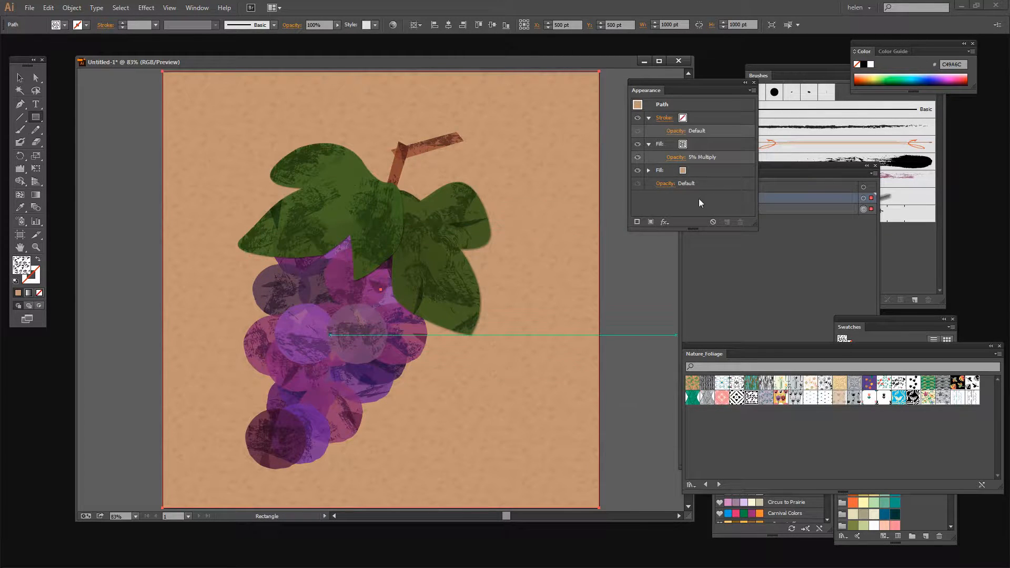
click(658, 172)
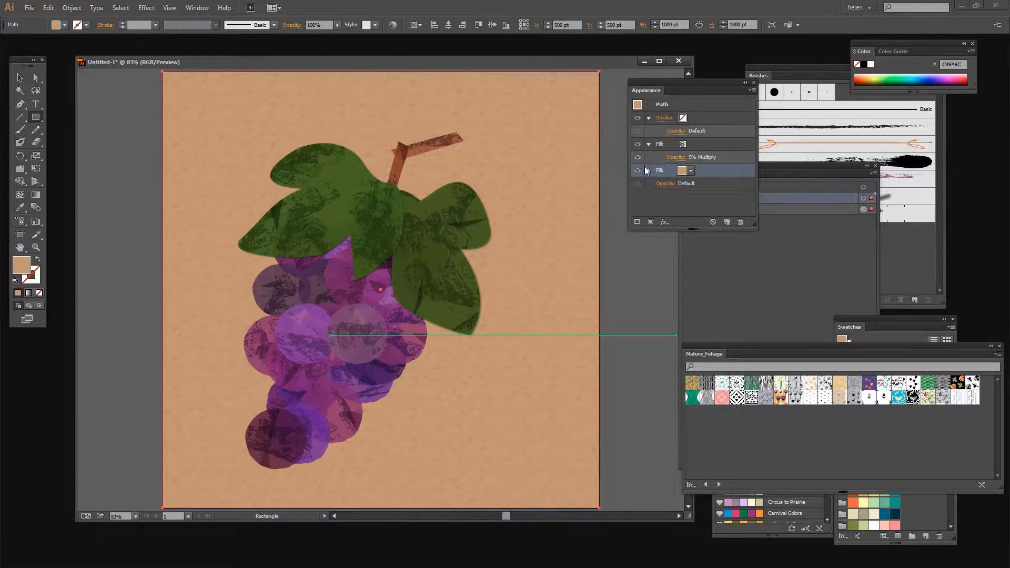
Expand the background rectangle's tan fill and lower only that fill's opacity to 34%, keeping Normal blending.
click(648, 170)
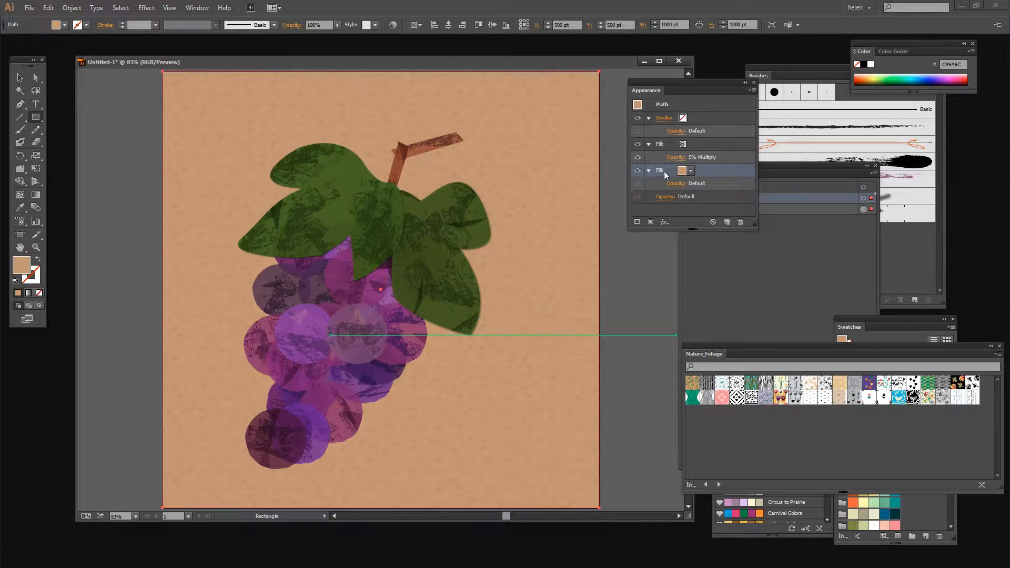
click(672, 186)
click(674, 203)
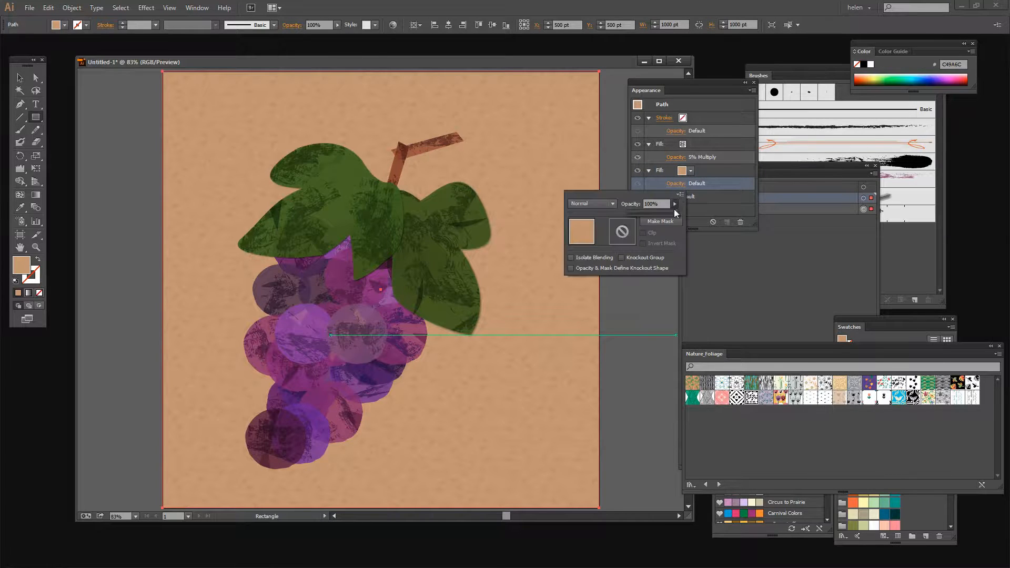
drag(676, 213, 645, 213)
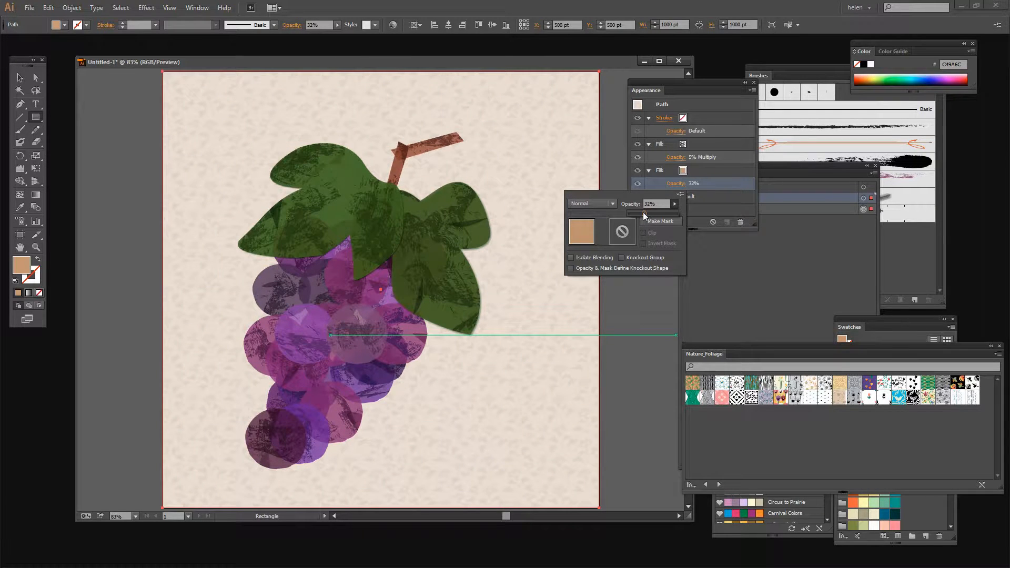
click(763, 270)
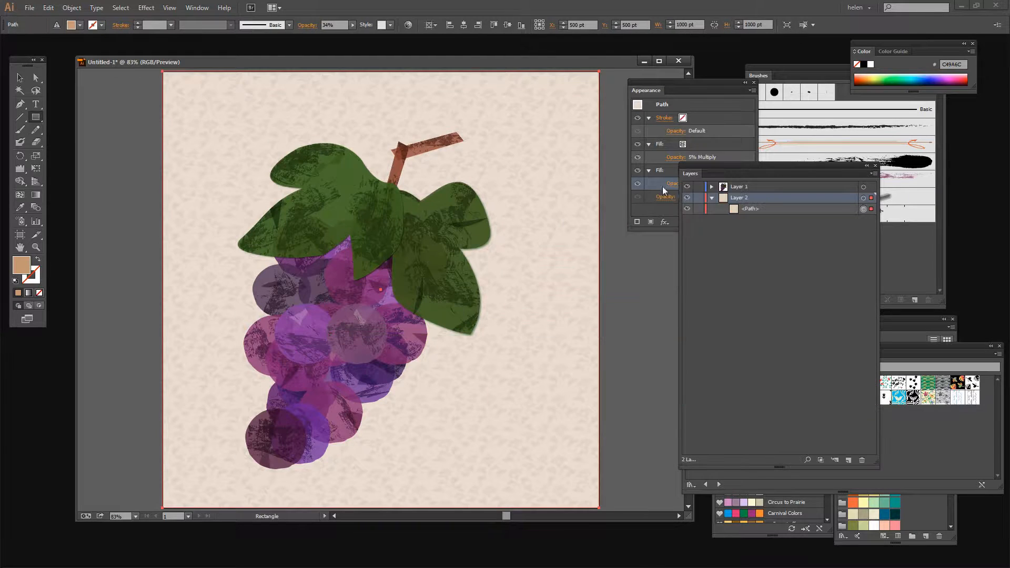
click(652, 87)
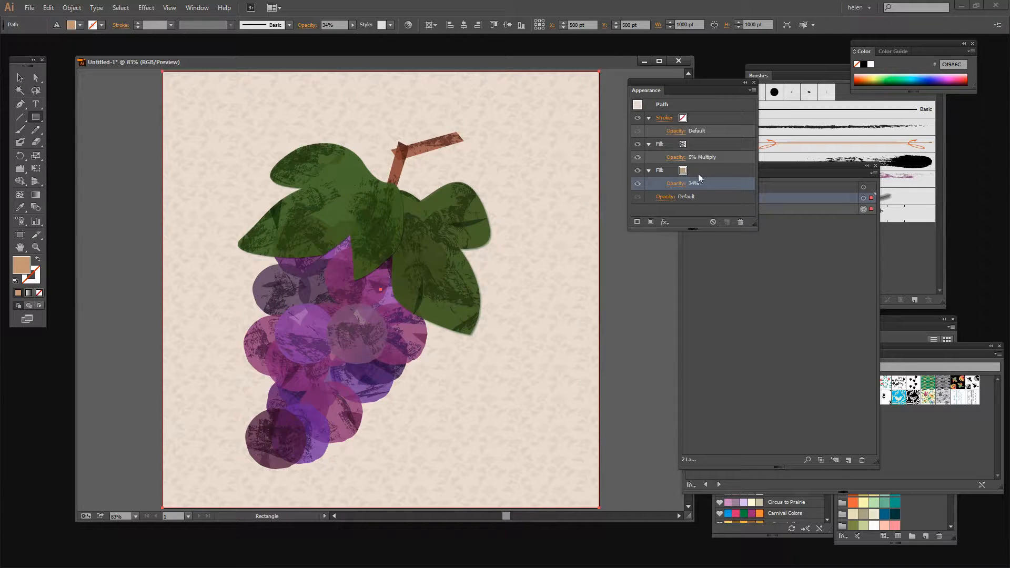
Collapse Layer 2 in the layer list and make Layer 1, which holds the grape artwork, the active layer.
click(757, 279)
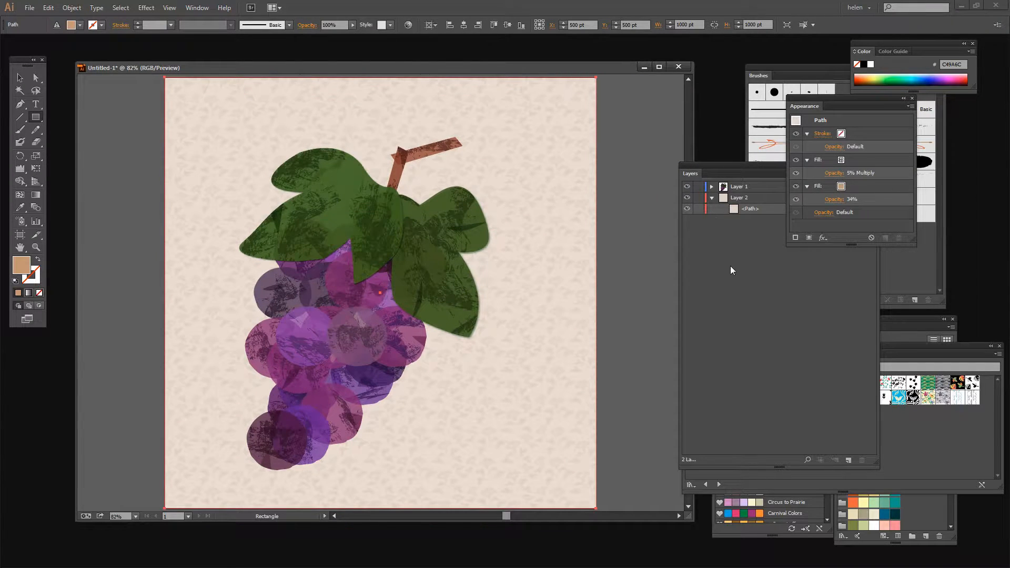
click(730, 266)
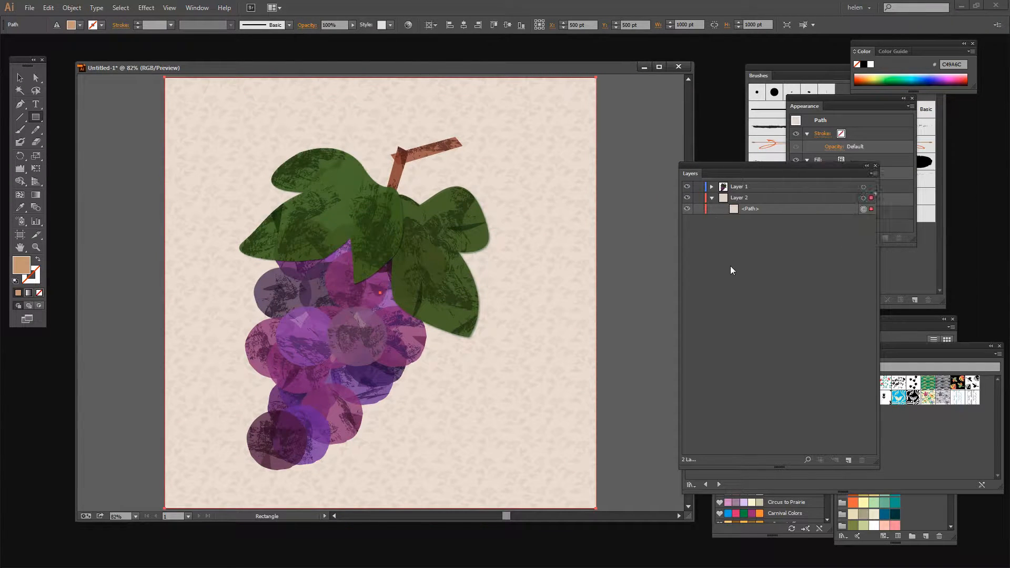
click(711, 198)
click(771, 187)
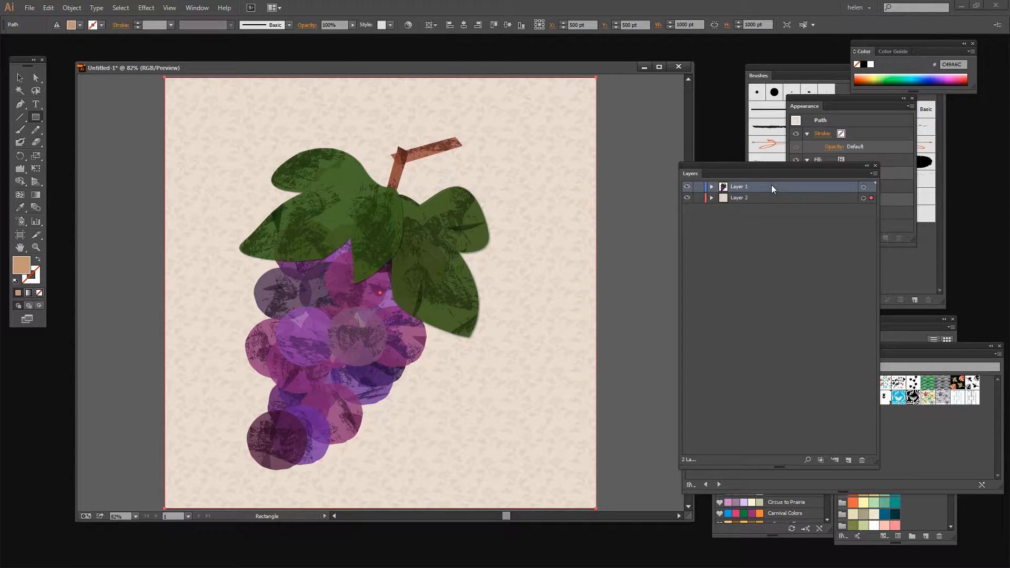